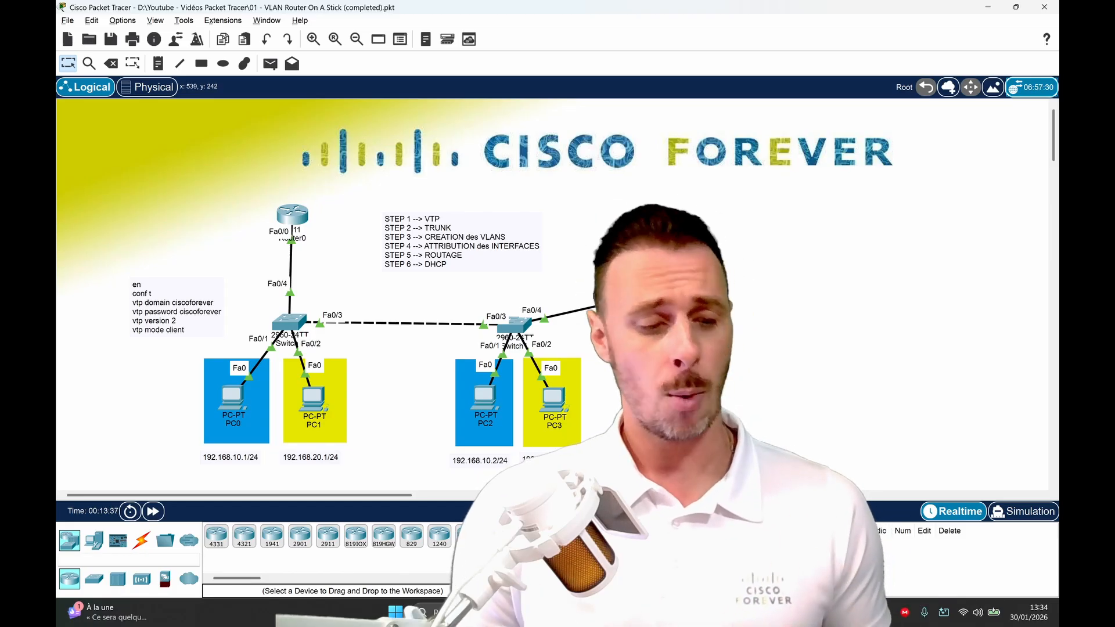
Switch to the Packet Tracer project that contains the seven-switch VTP topology.
key("alt+Tab")
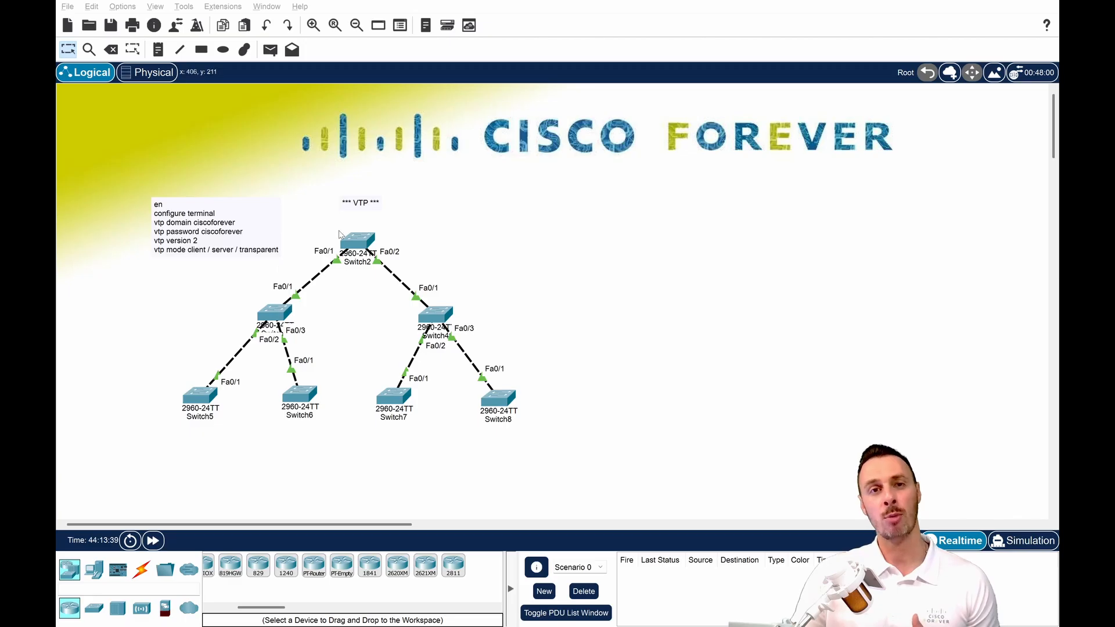
left_click_drag(335, 227, 385, 263)
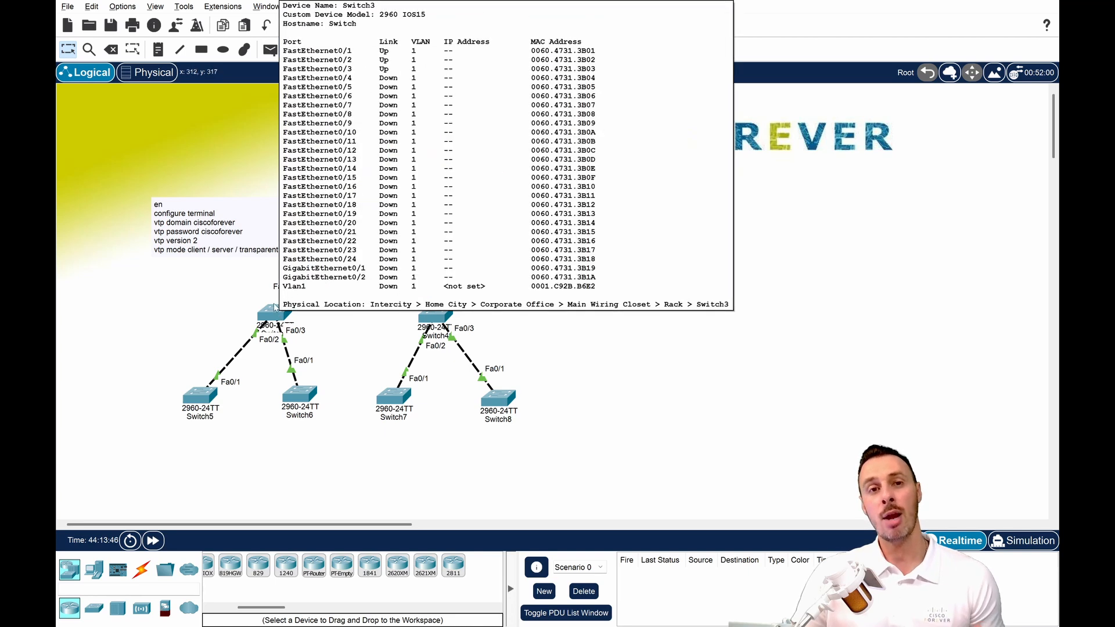
left_click_drag(231, 293, 319, 339)
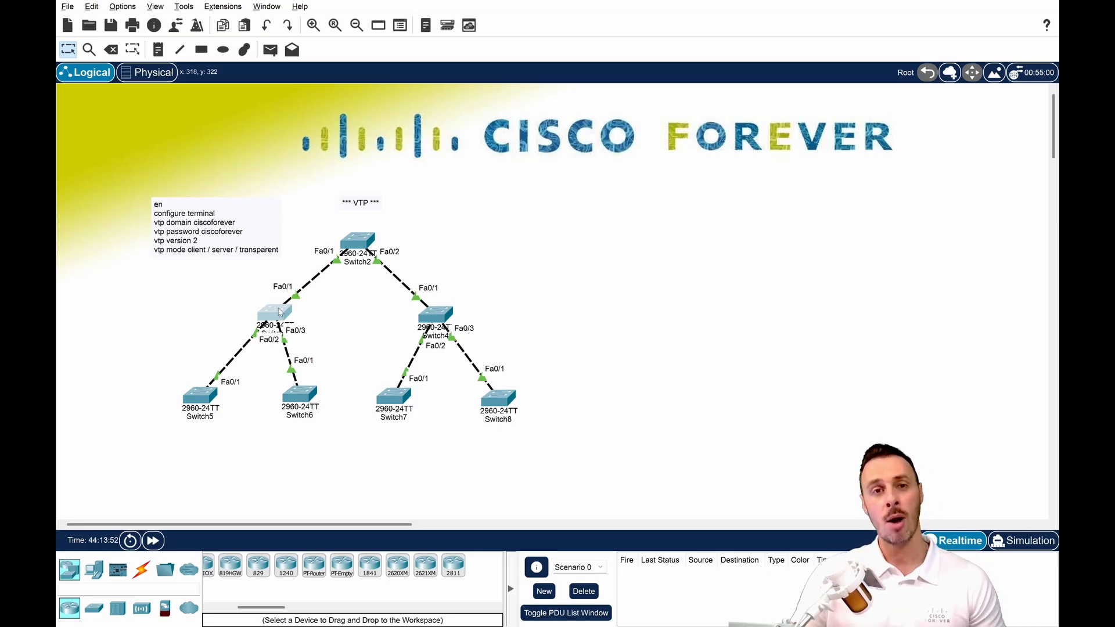
left_click(248, 298)
Open the command line of Switch3 and enter global configuration mode with en and conf t.
left_click(284, 316)
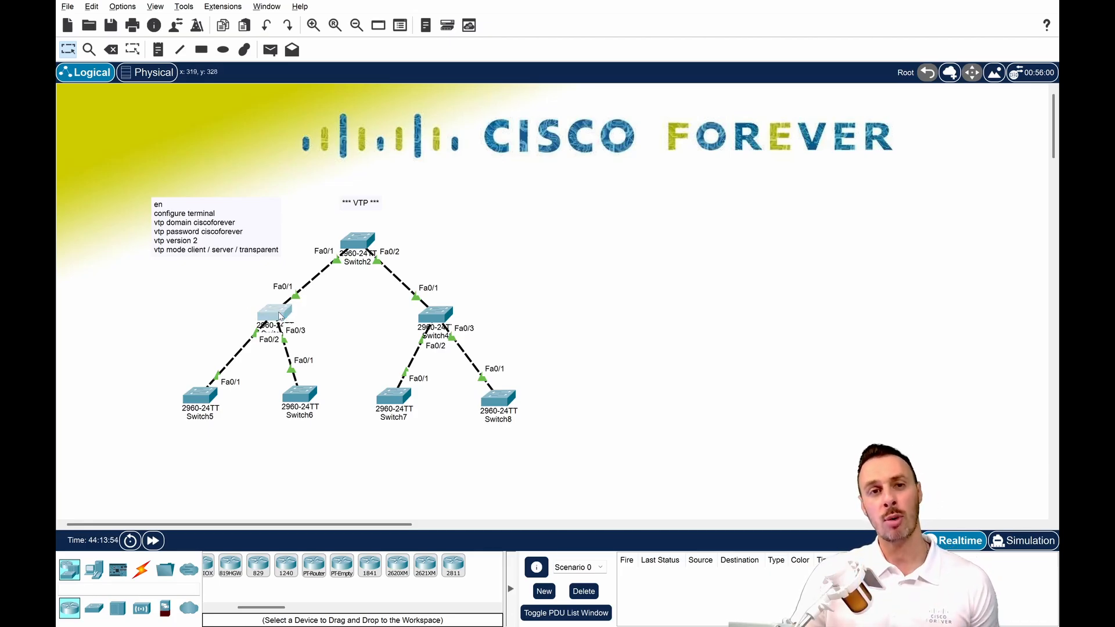
left_click_drag(547, 102, 715, 102)
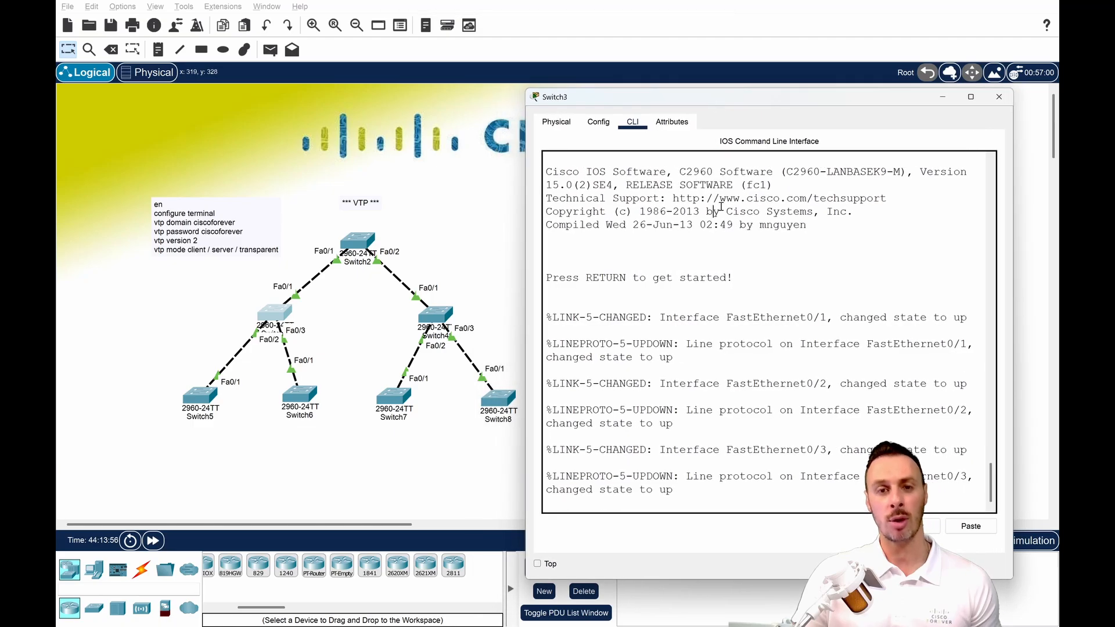
key("Return")
key("Return")
key("Return")
key("Return")
key("Return")
type("en")
key("Return")
type("conf t")
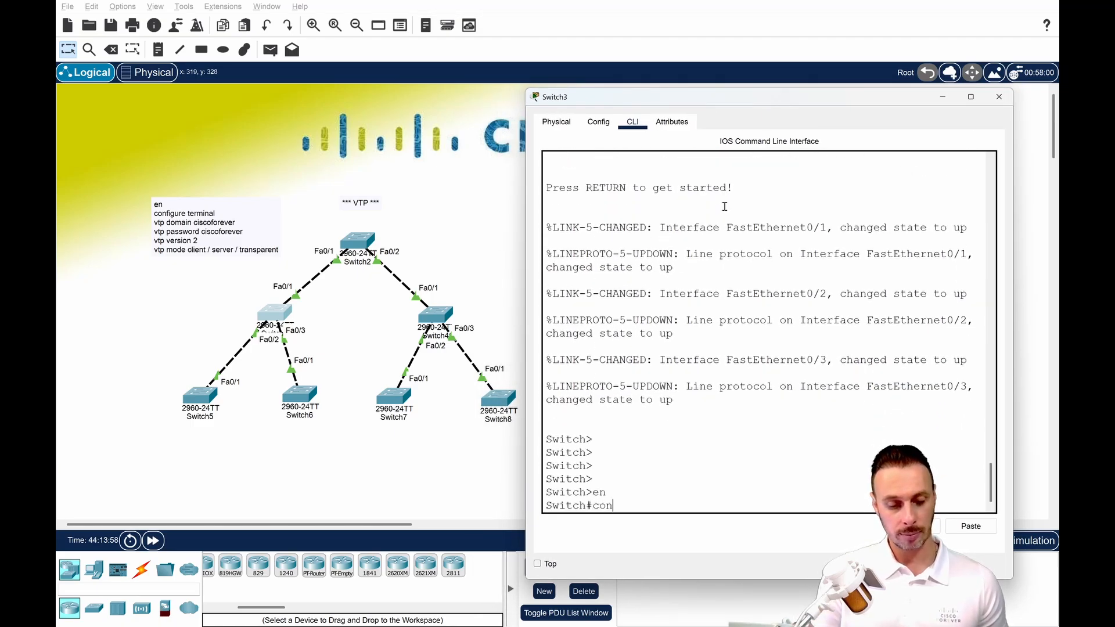
key("Return")
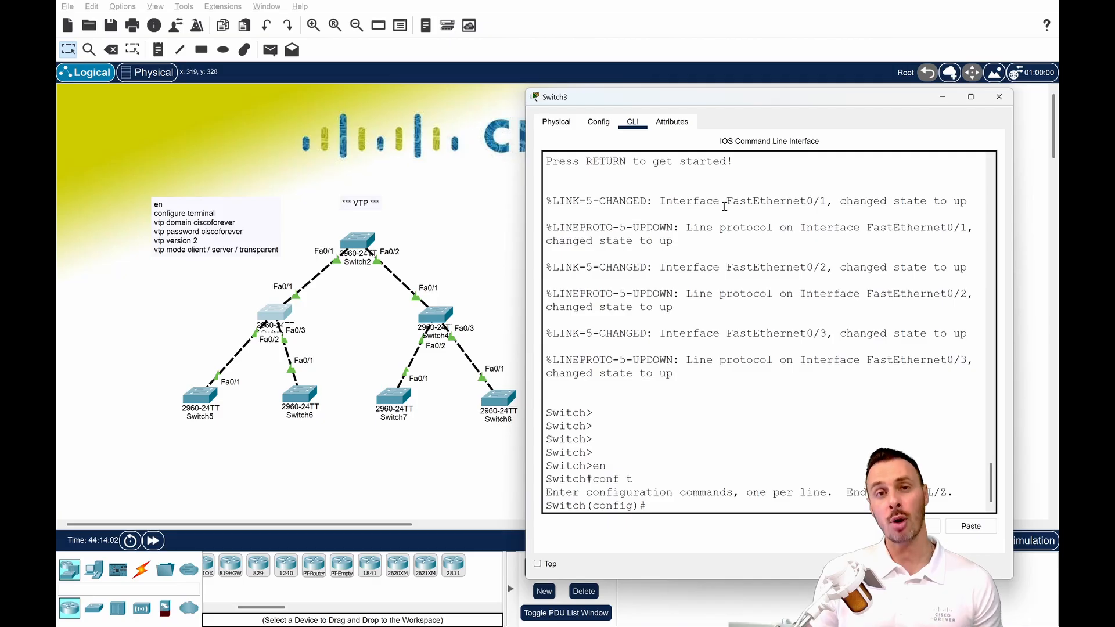
Set interfaces FastEthernet 0/1-3 on Switch3 to switchport mode trunk using an interface range.
type("inter ra")
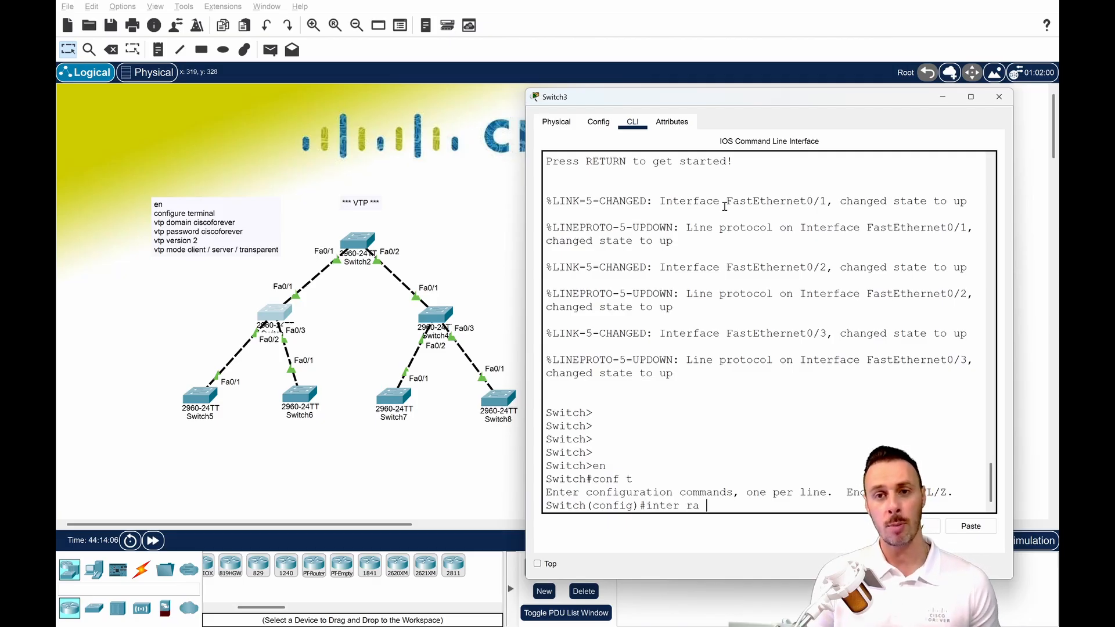
type(" fa 0/1-3")
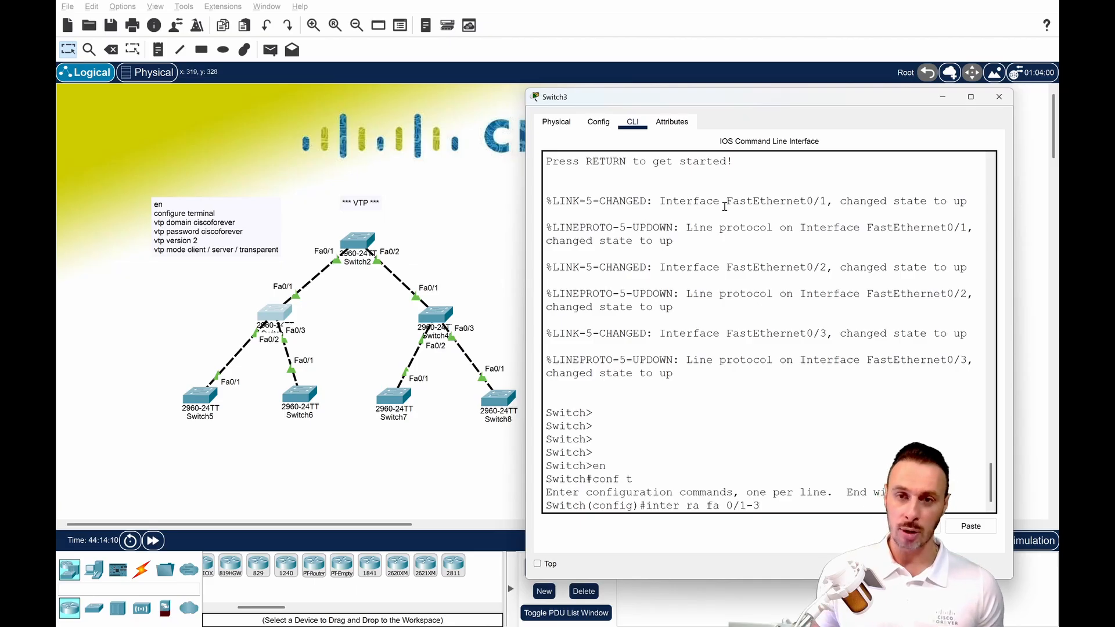
key("Return")
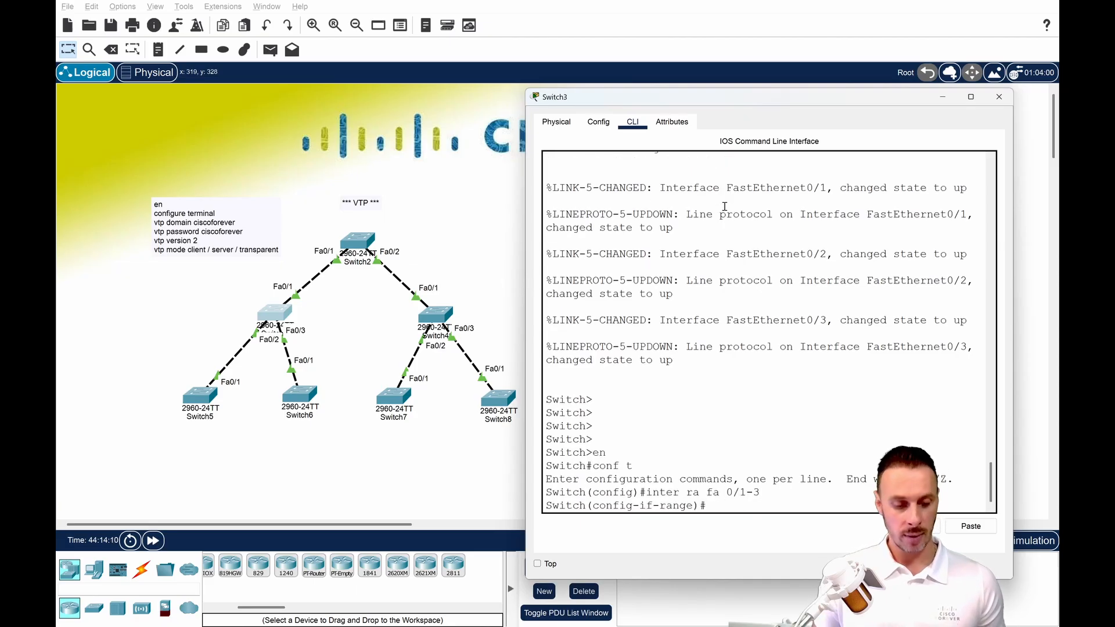
type("sw")
key("Tab")
type("m")
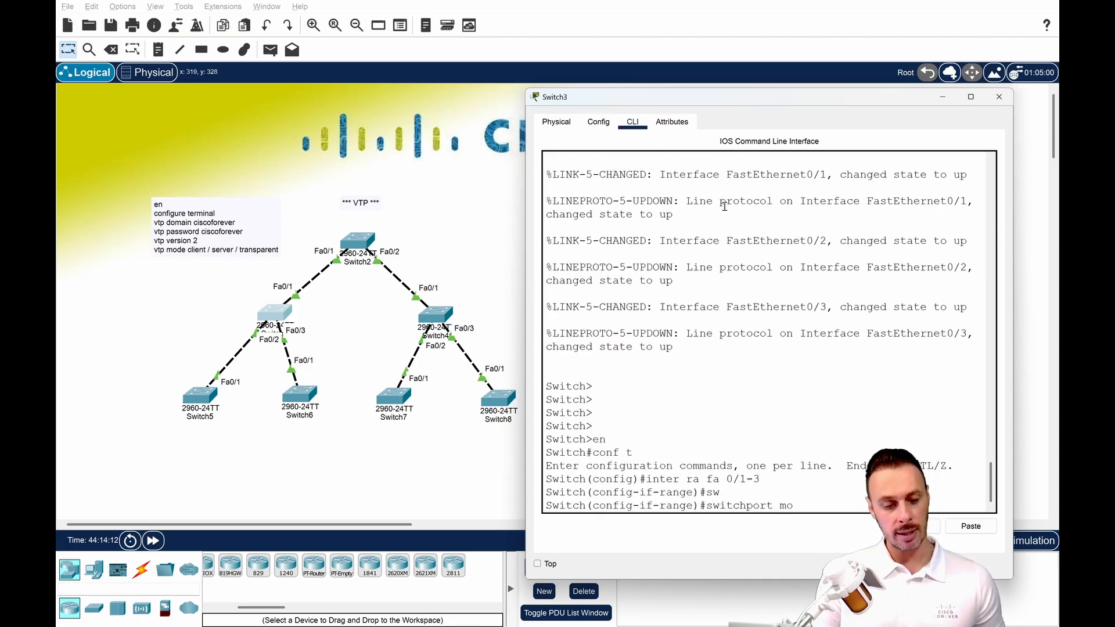
type("ode trubn")
key("Tab")
key("BackSpace")
key("Tab")
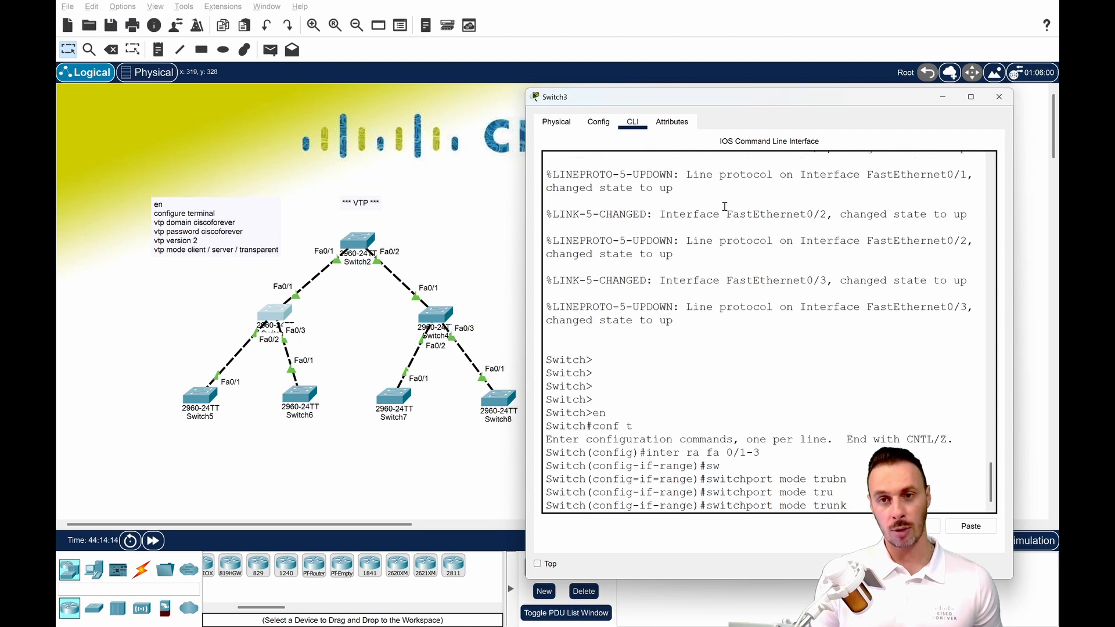
key("Return")
key("Return")
key("Return")
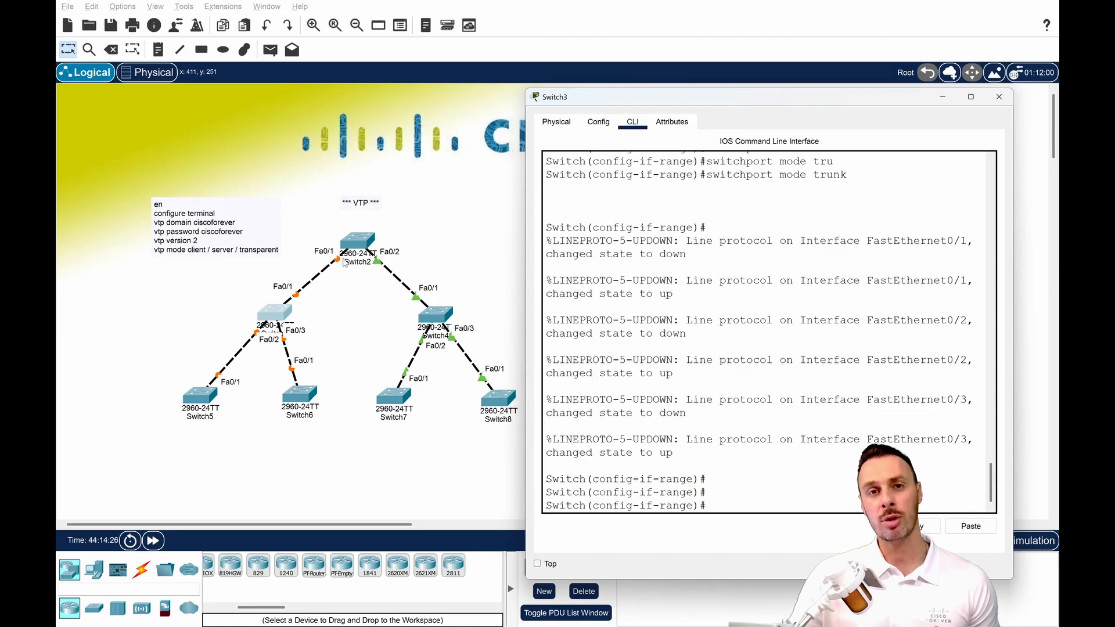
Leave configuration mode on Switch3 and display its running configuration with sh run.
key("ctrl+z")
key("Return")
key("Return")
key("Return")
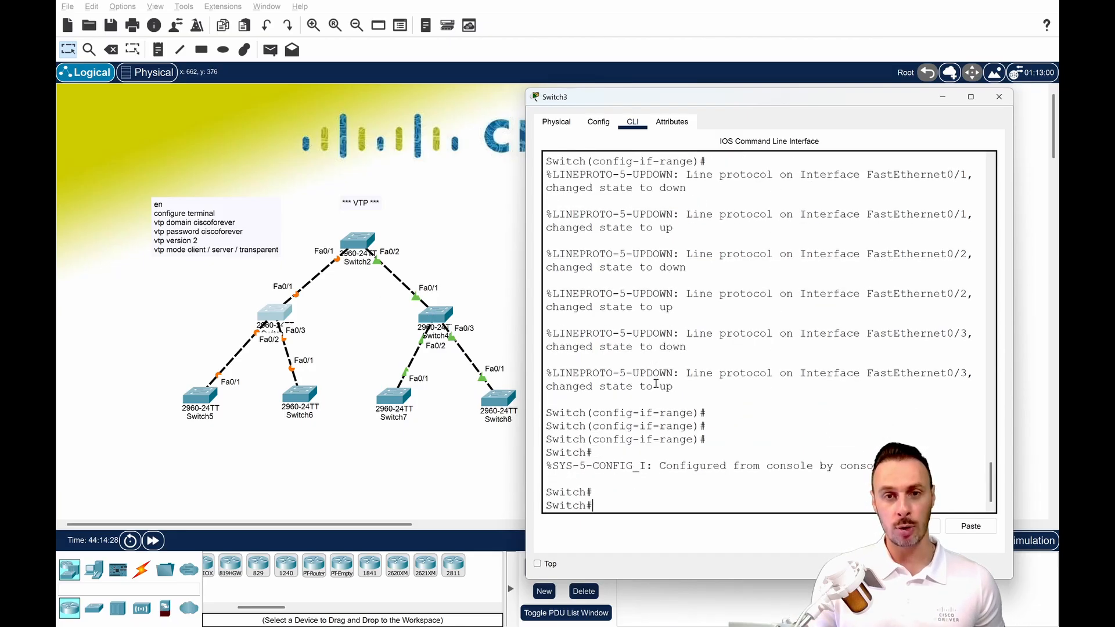
type("sh run")
key("Return")
key("space")
key("space")
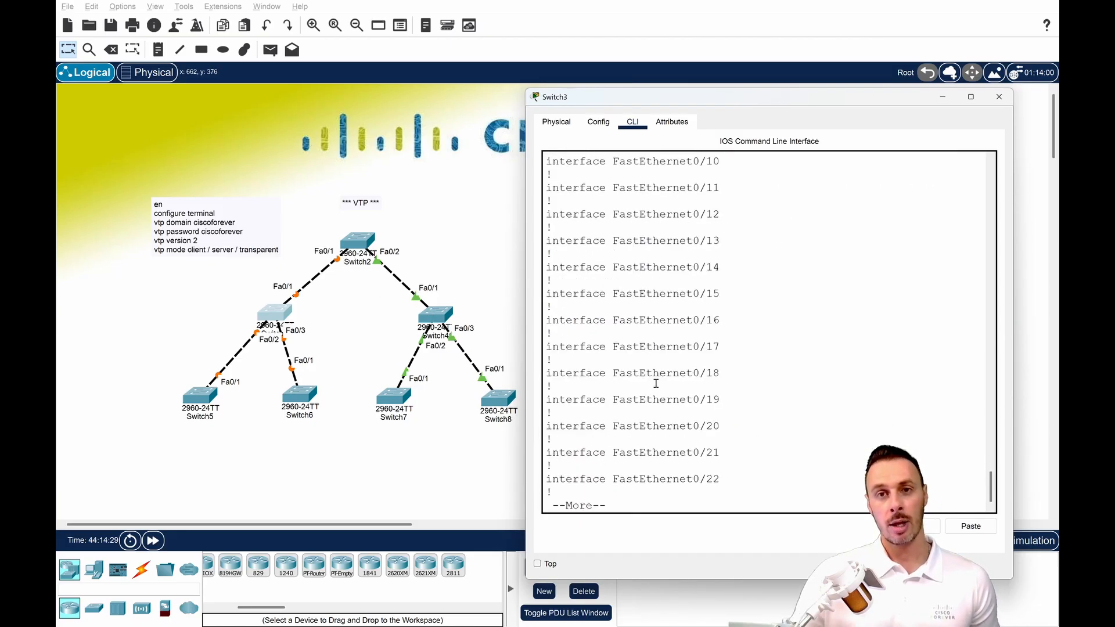
Copy the trunk configuration lines for FastEthernet0/1 to FastEthernet0/3 from the output, and close the Switch3 window.
scroll(646, 380, "up", 7)
scroll(641, 379, "up", 4)
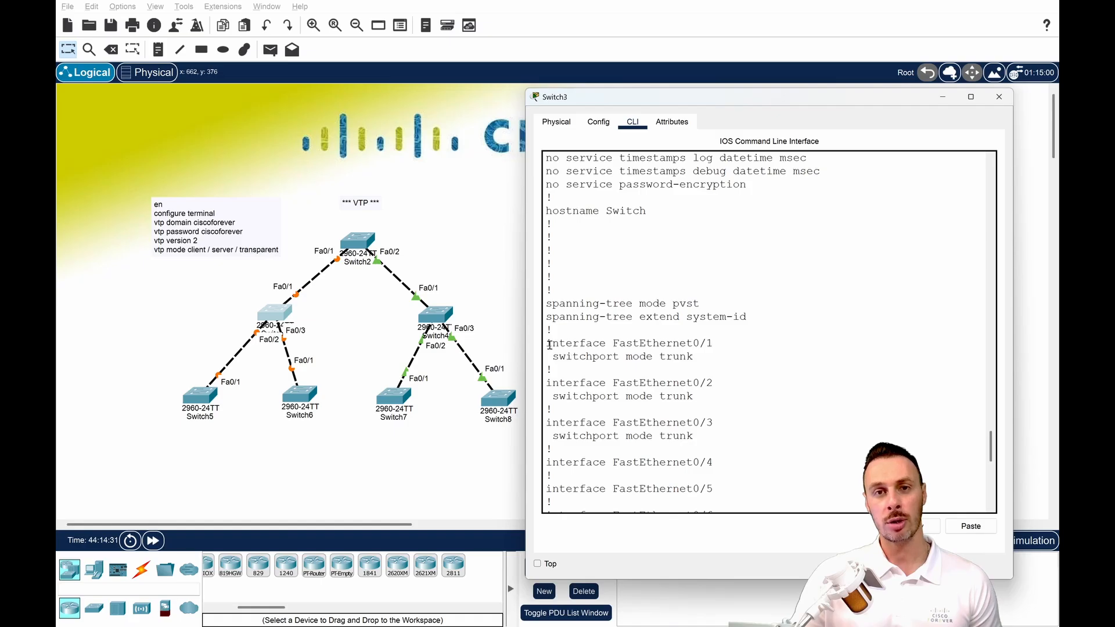
left_click_drag(548, 345, 725, 451)
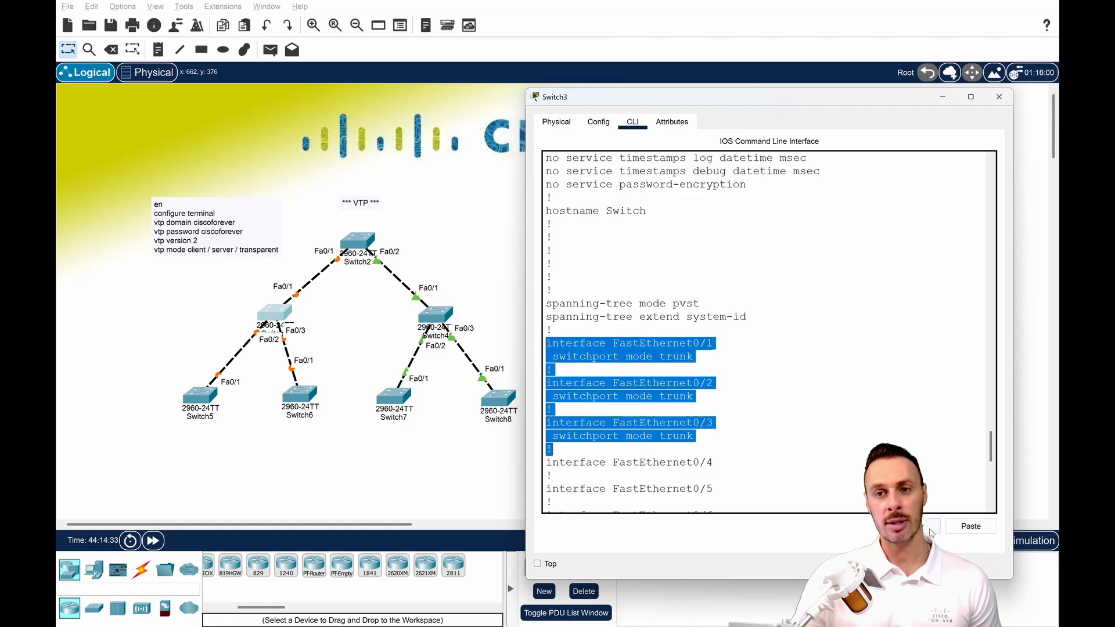
left_click(999, 97)
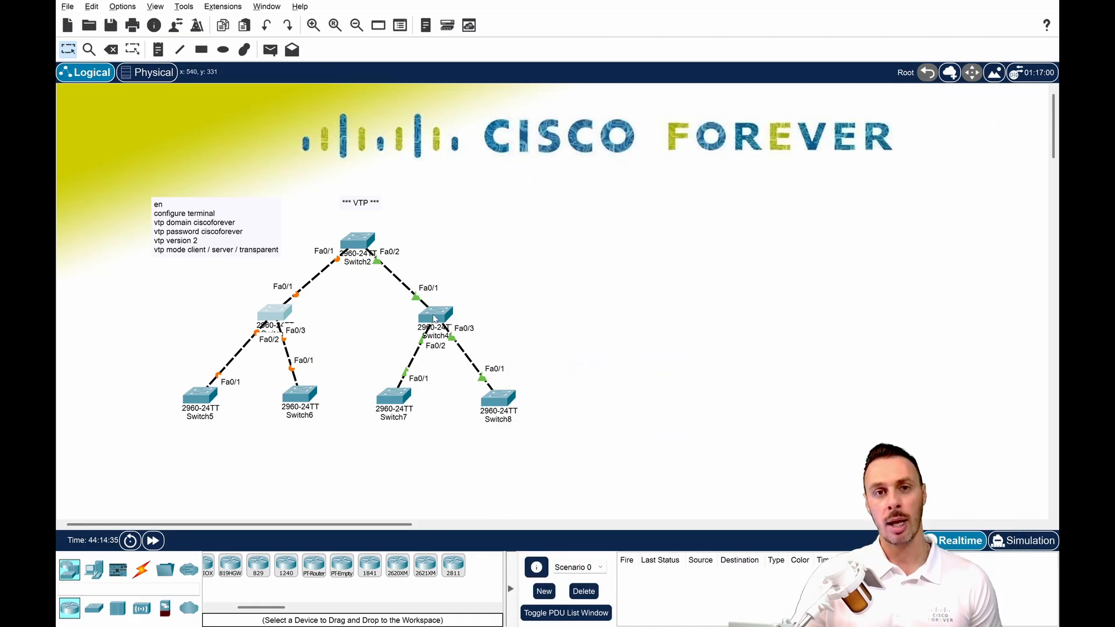
Open the command line of Switch4 and enter global configuration mode with en and conf t.
left_click(434, 318)
key("Return")
key("Return")
key("Return")
key("Return")
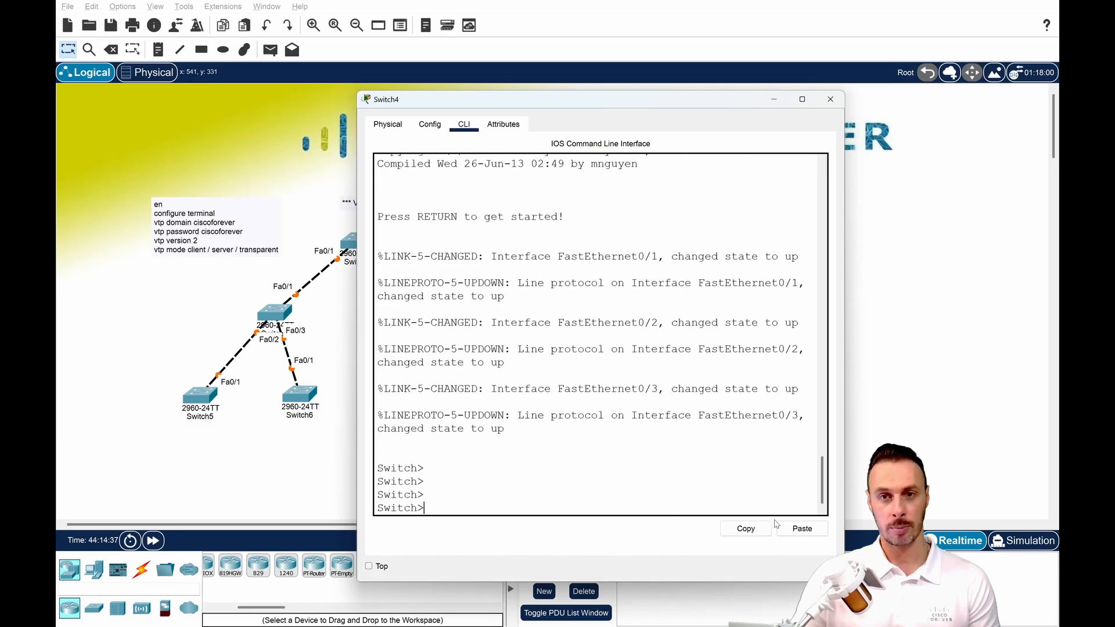
type("en")
key("Return")
type("conf t")
key("Return")
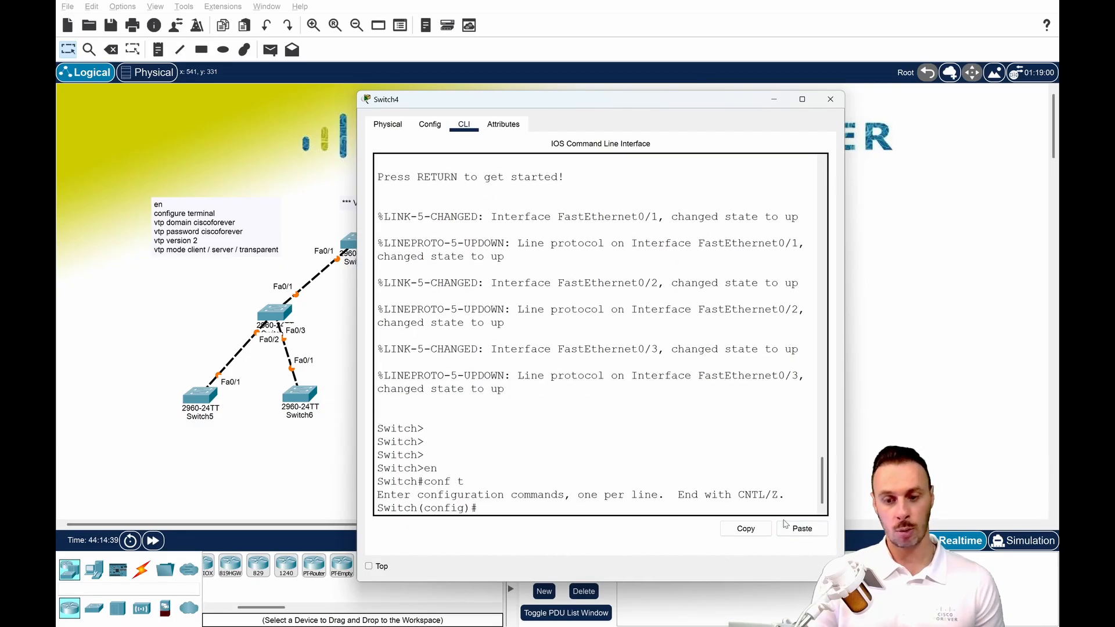
Paste the copied trunk configuration for FastEthernet0/1 to FastEthernet0/3 into Switch4 and close its window.
key("Return")
key("Return")
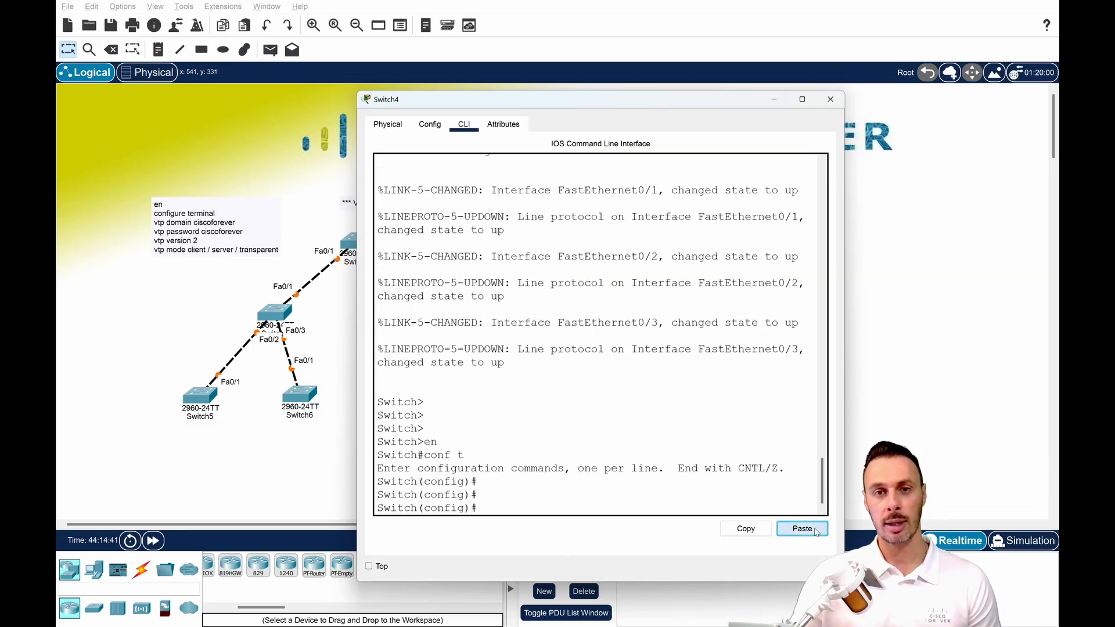
left_click(831, 99)
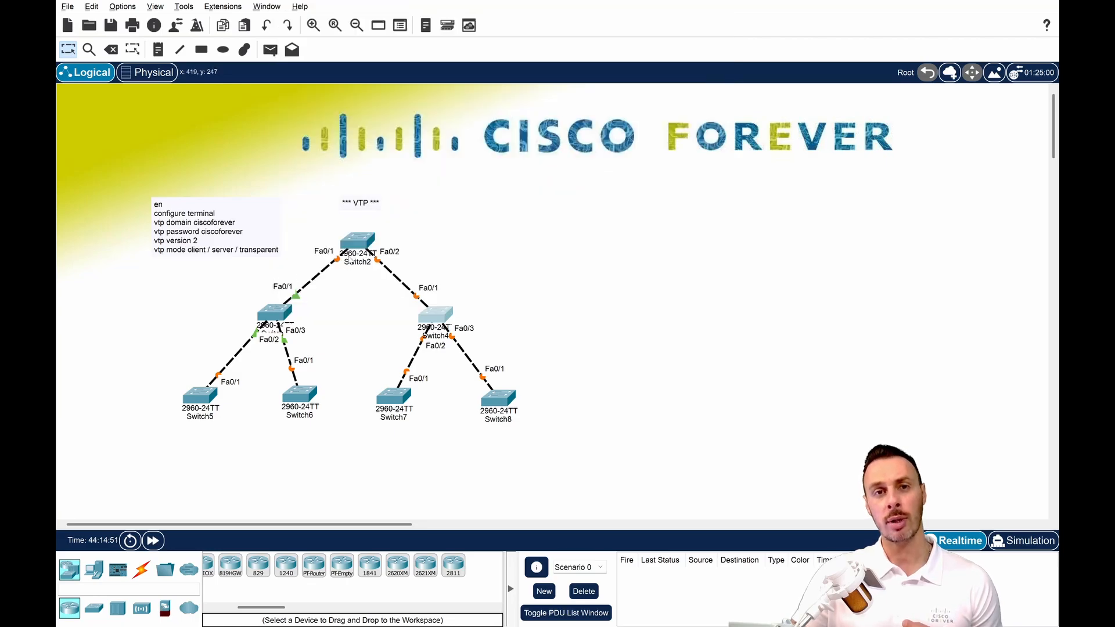
left_click_drag(167, 373, 336, 436)
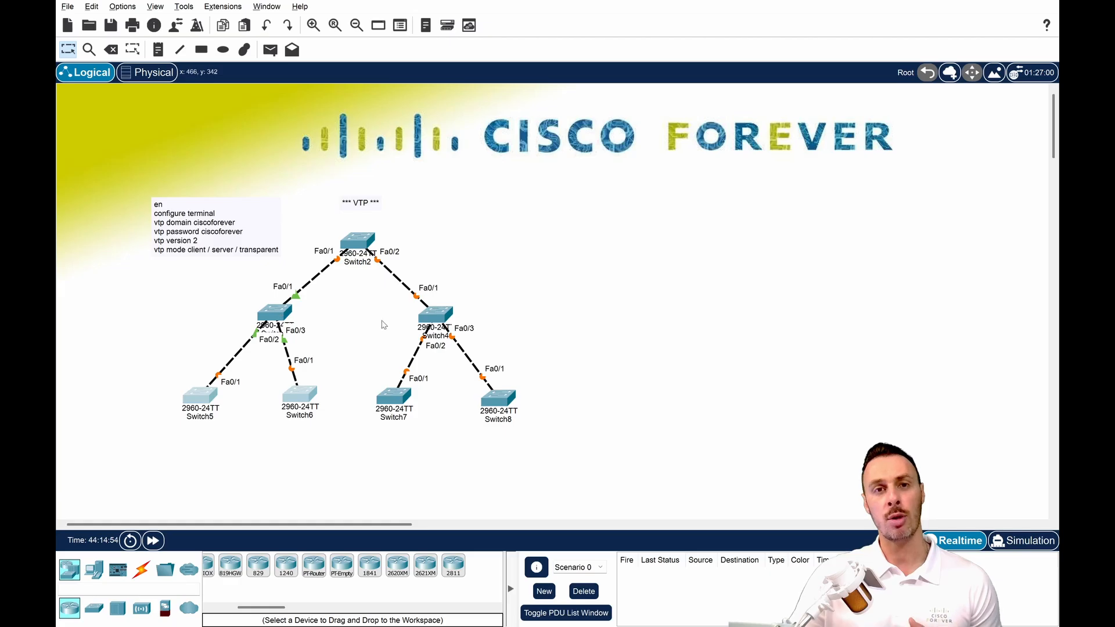
left_click_drag(392, 305, 483, 344)
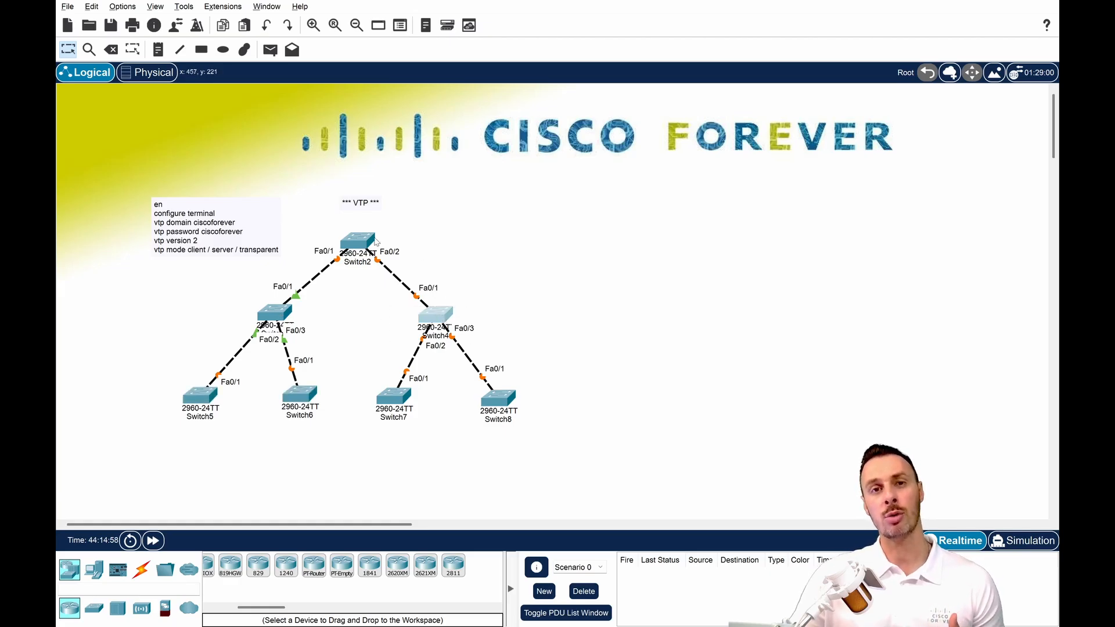
left_click(561, 415)
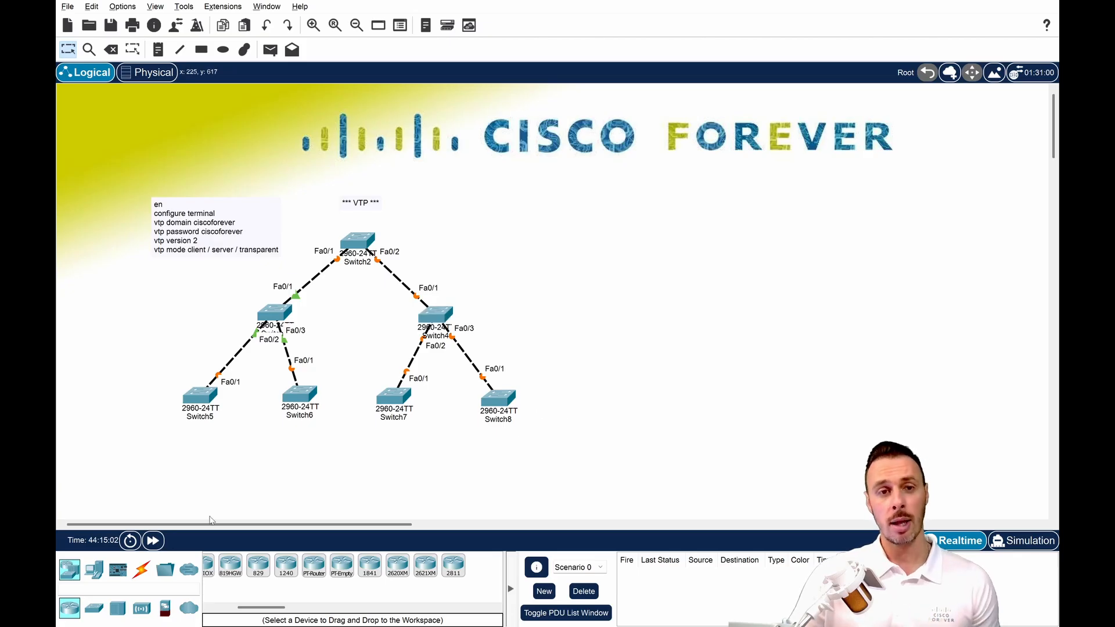
Fast-forward the simulation time and bring up the command prompt of Switch2 beside the topology.
left_click(153, 540)
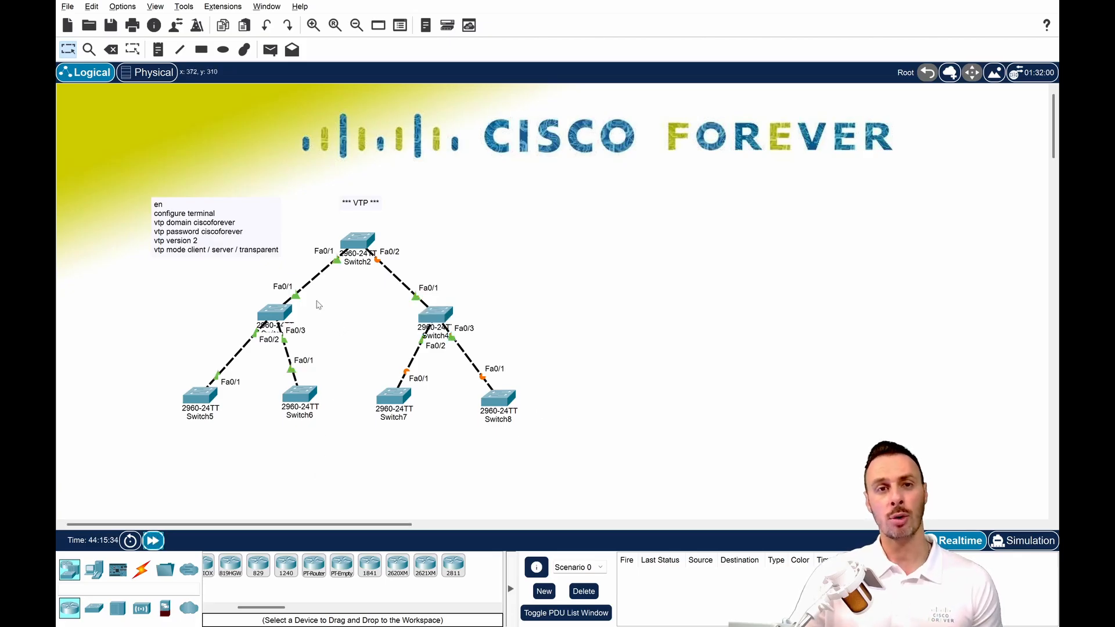
left_click(365, 245)
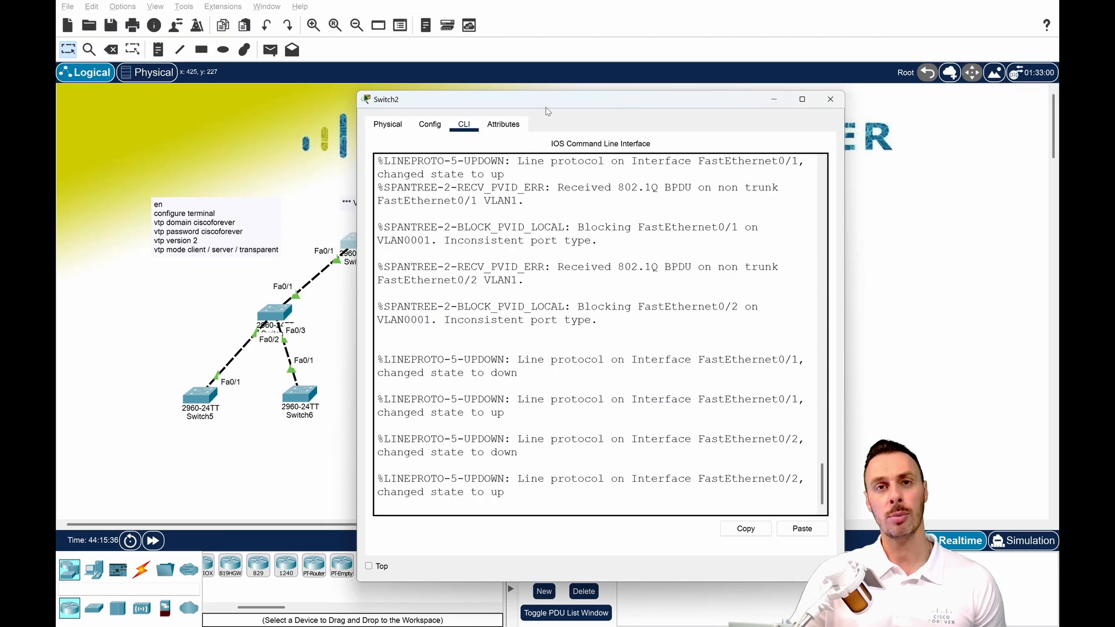
left_click_drag(546, 107, 752, 107)
left_click(739, 240)
key("Return")
Run sh interfaces trunk in privileged mode on Switch2 and examine the mode of Fa0/1 and Fa0/2.
key("Return")
key("Return")
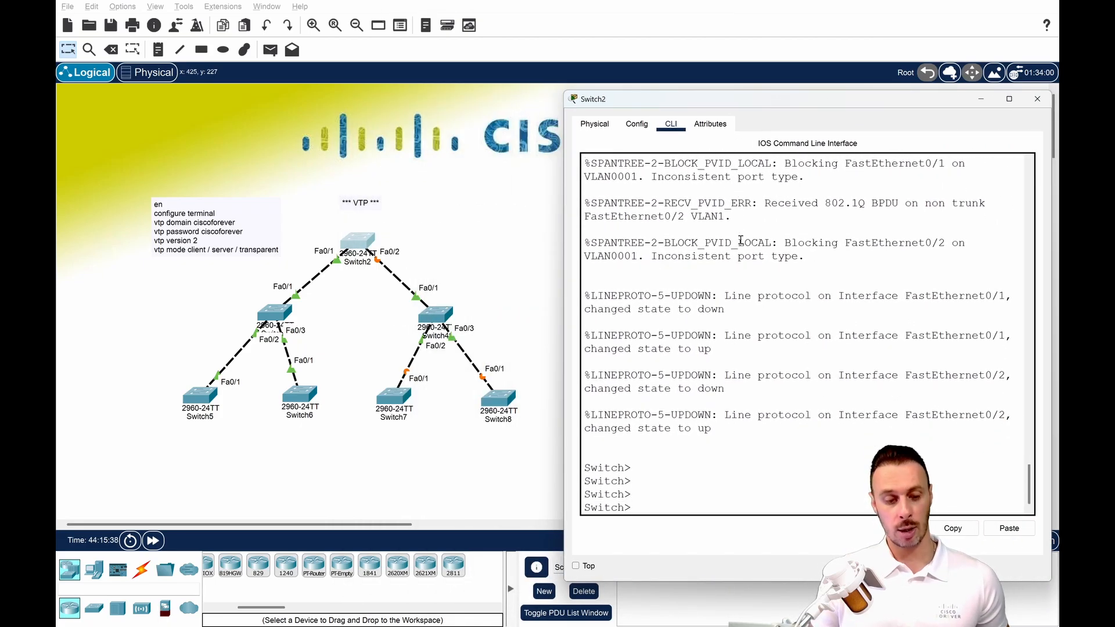
type("en")
key("Return")
type("sh inter")
key("Tab")
type("tr")
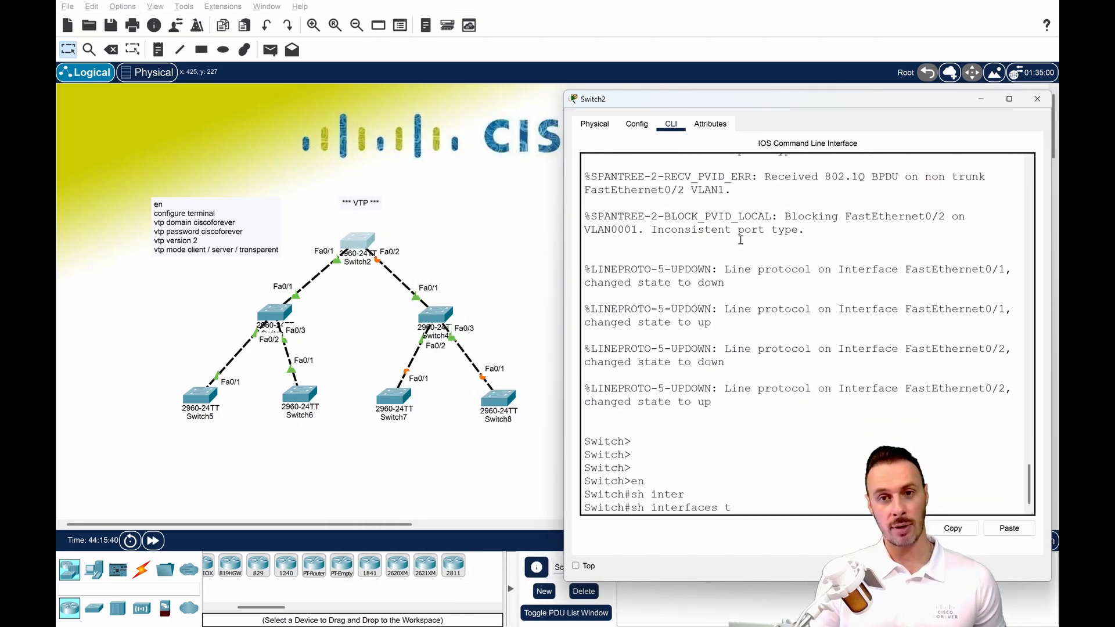
key("Tab")
key("Return")
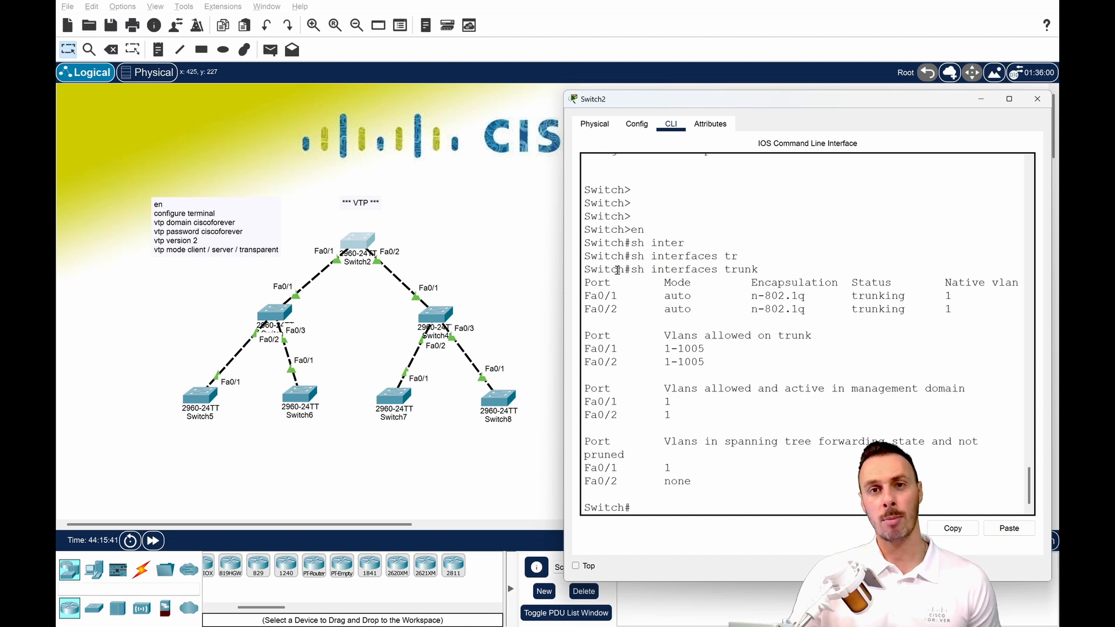
left_click_drag(590, 298, 662, 298)
left_click_drag(584, 309, 703, 311)
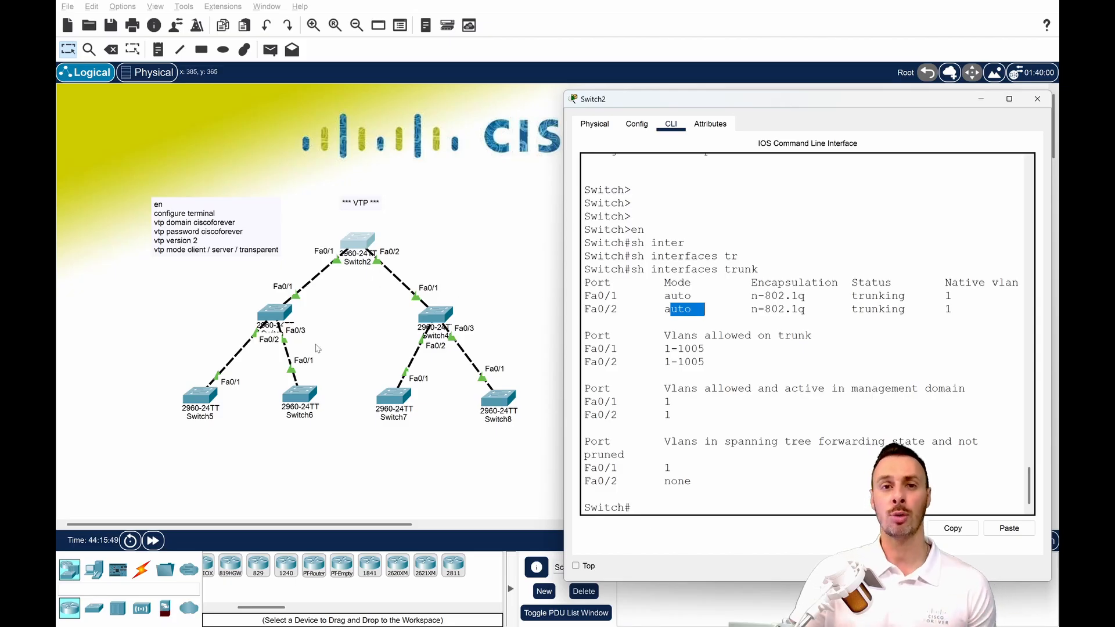
Run sh interfaces trunk on Switch5, examine the entry for Fa0/1, and close the window.
left_click(204, 396)
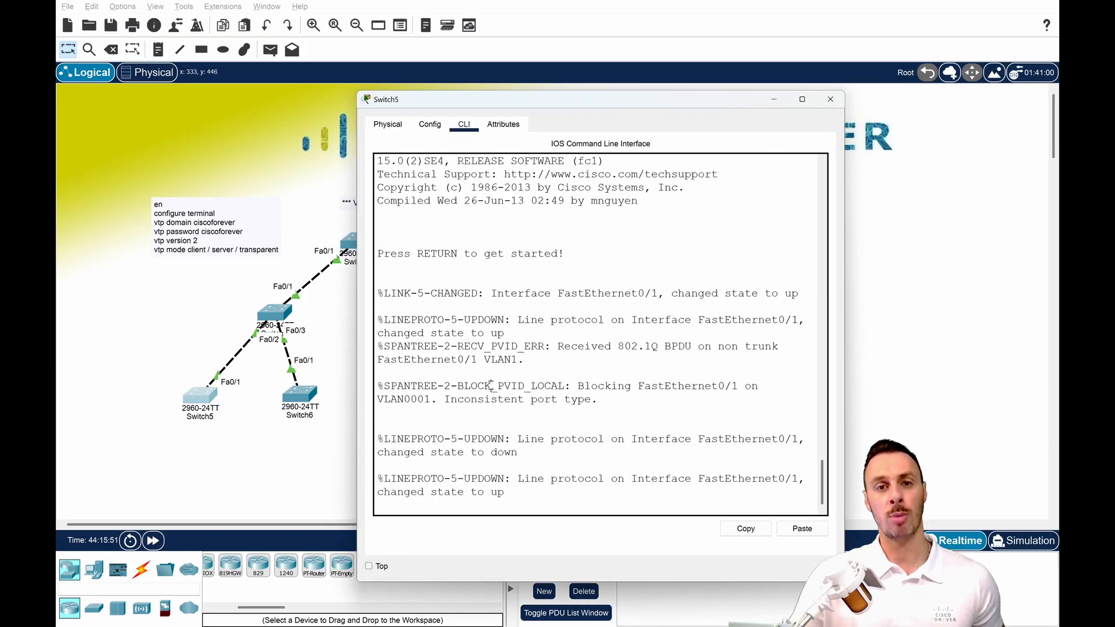
key("Return")
key("Return")
type("sh inter")
key("Tab")
type("tr")
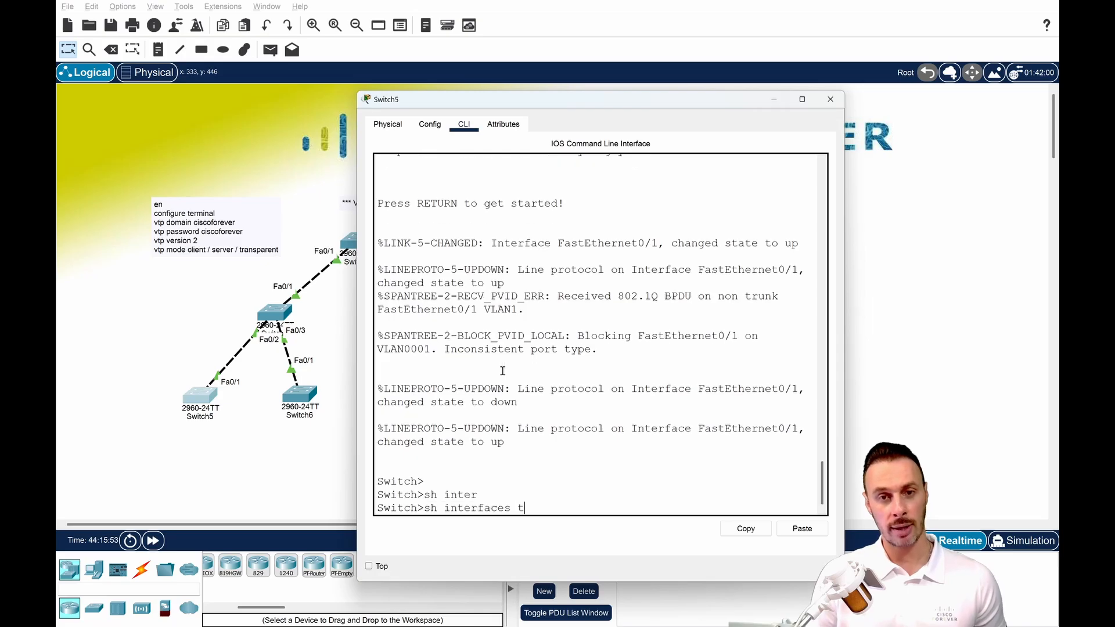
key("Tab")
key("Return")
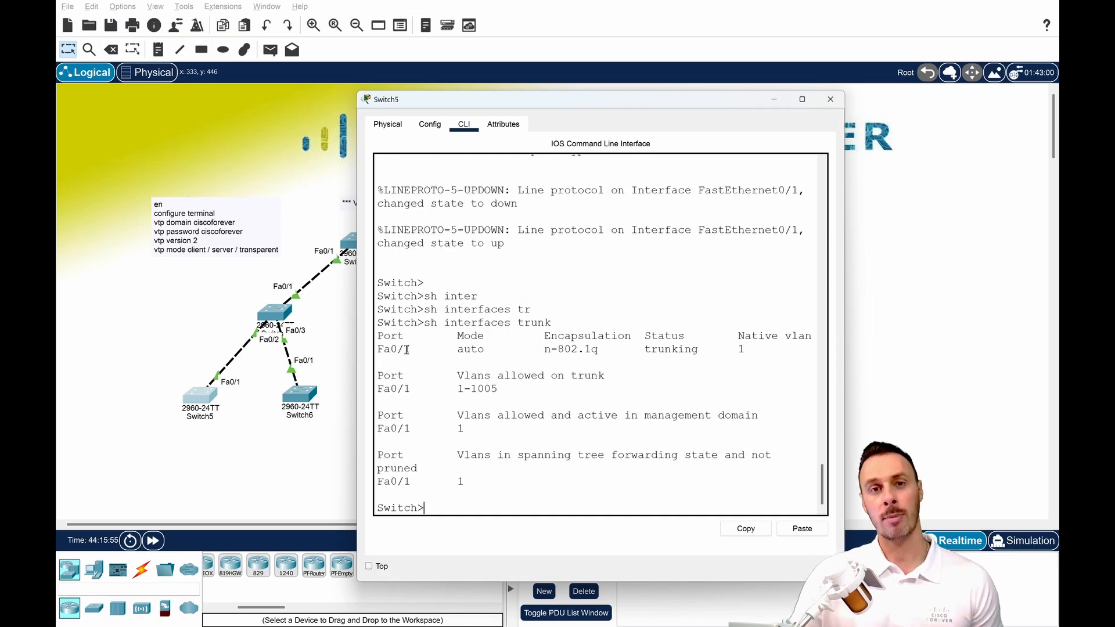
left_click_drag(407, 349, 366, 350)
left_click(830, 99)
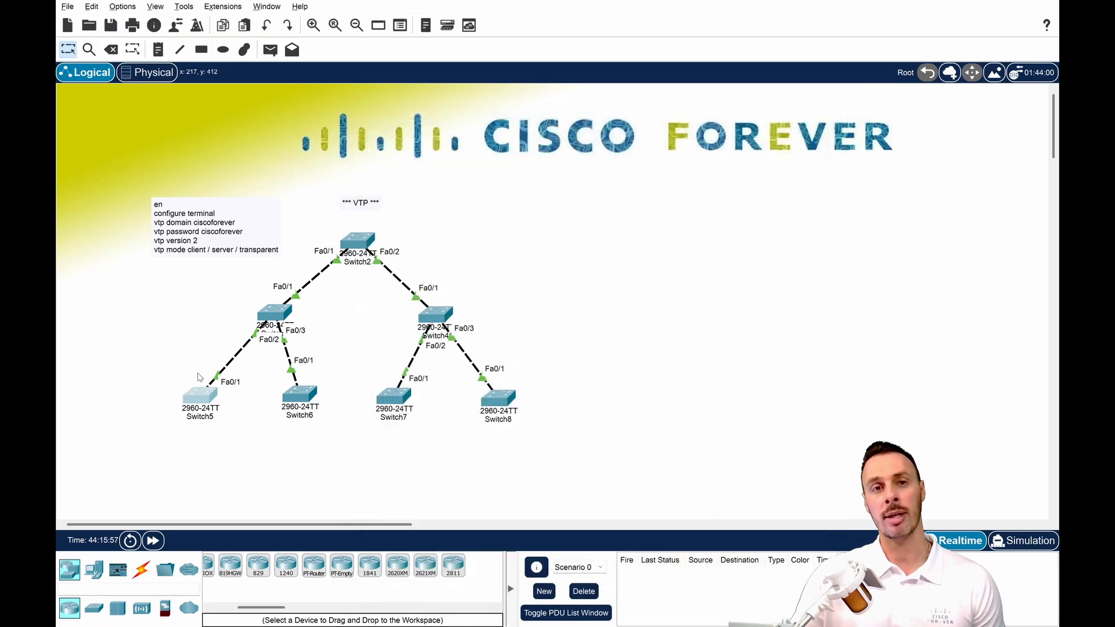
Open the command line of Switch2, the topology's root switch, and enter global configuration mode with conf t.
left_click_drag(163, 376, 570, 447)
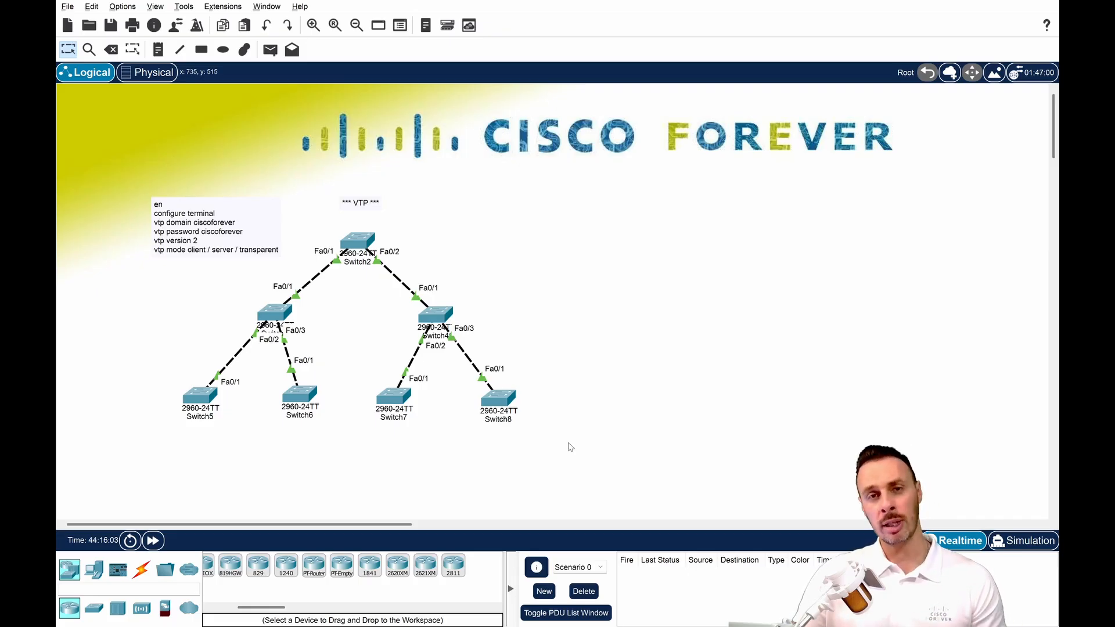
left_click(359, 246)
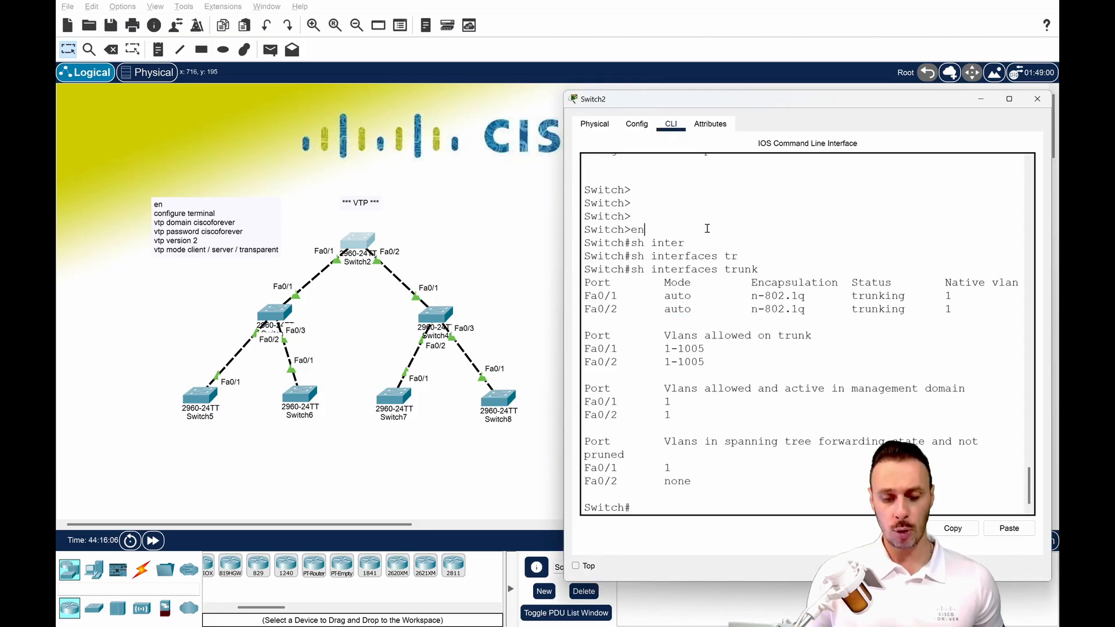
key("Return")
key("Return")
key("Return")
key("Return")
key("Return")
type("conf t")
key("Return")
key("Return")
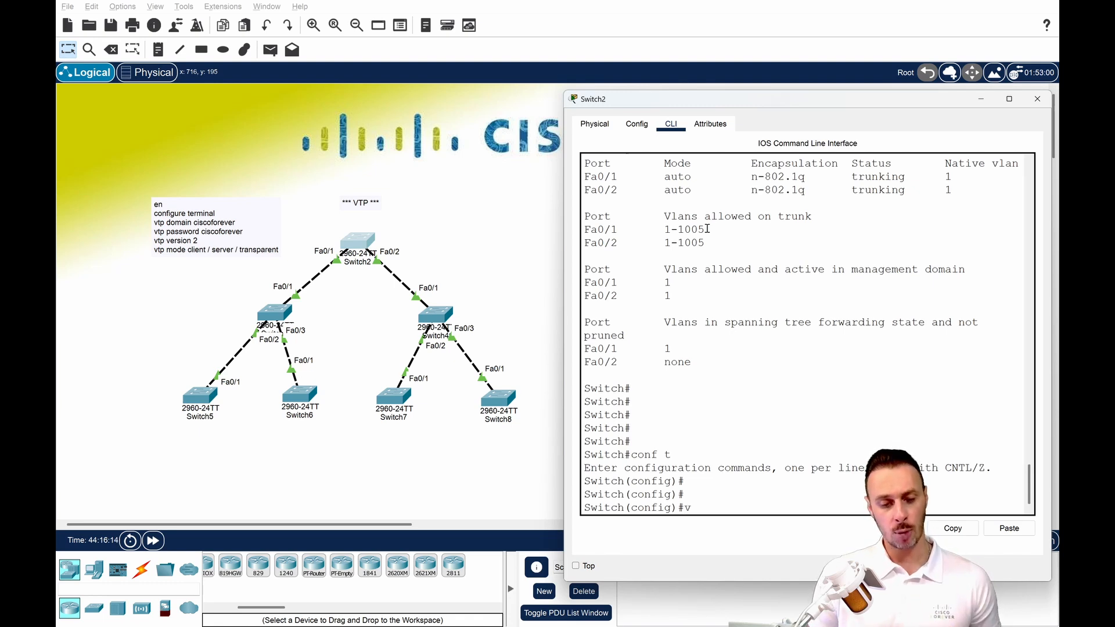
Set the VTP domain on Switch2 to ciscoforever.
type("tp do")
key("Tab")
type("c")
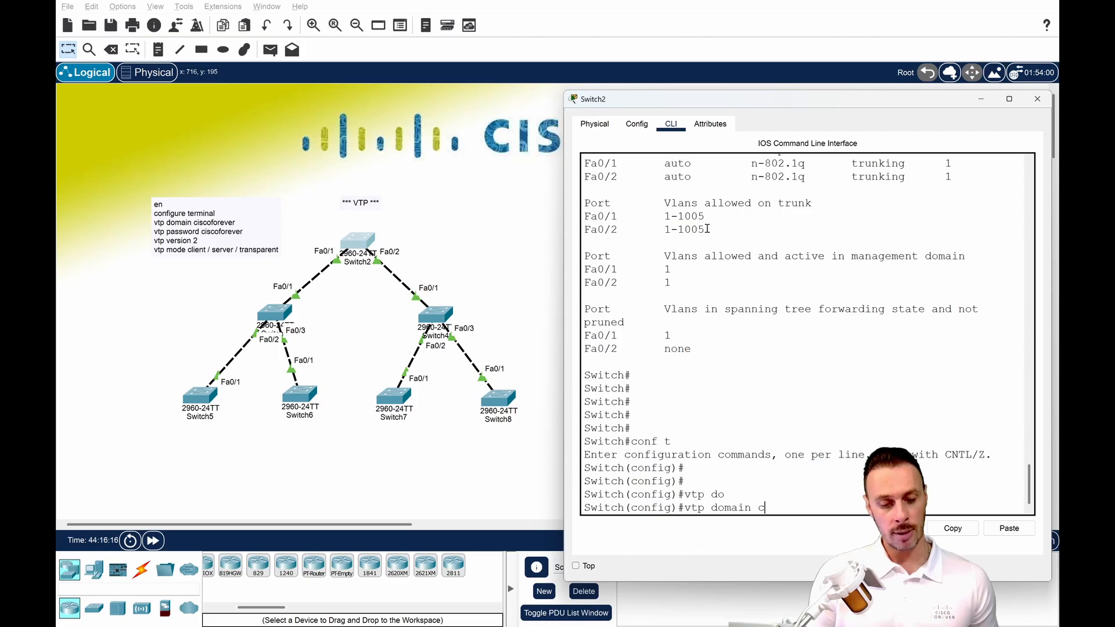
type("iscoforefe")
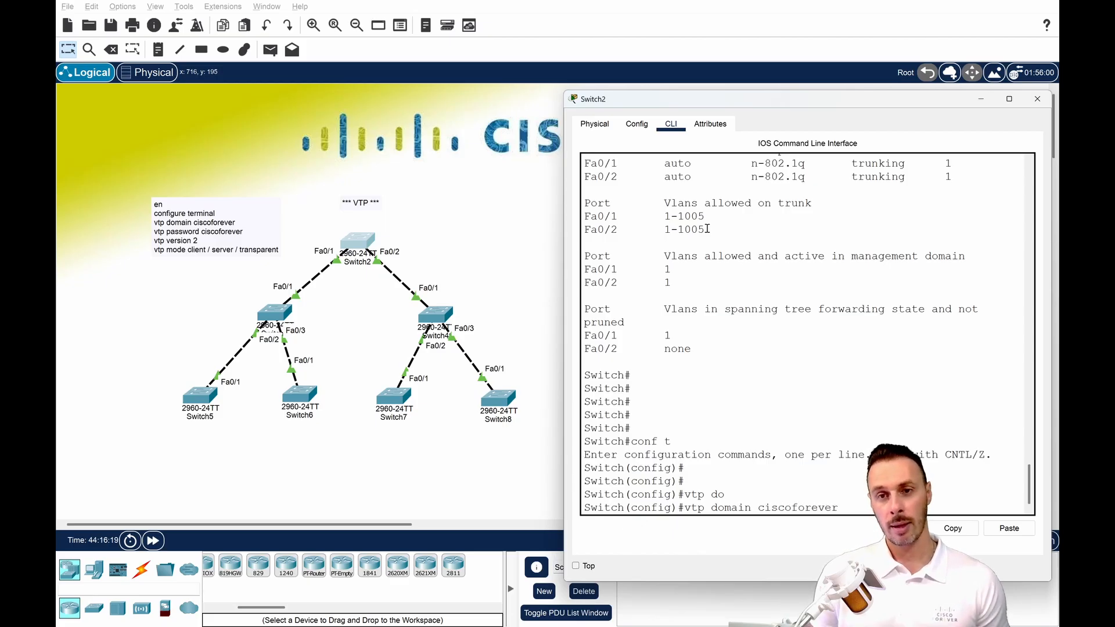
type("r")
key("Return")
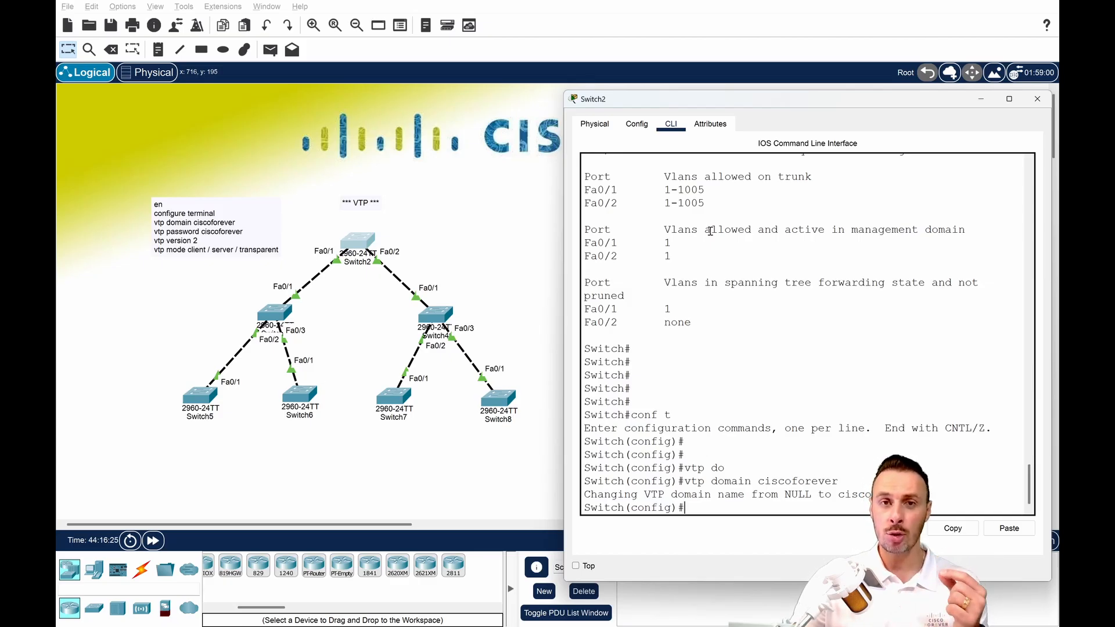
Keep the Switch2 window on top and bring up the Switch3 command line beside it.
left_click(575, 565)
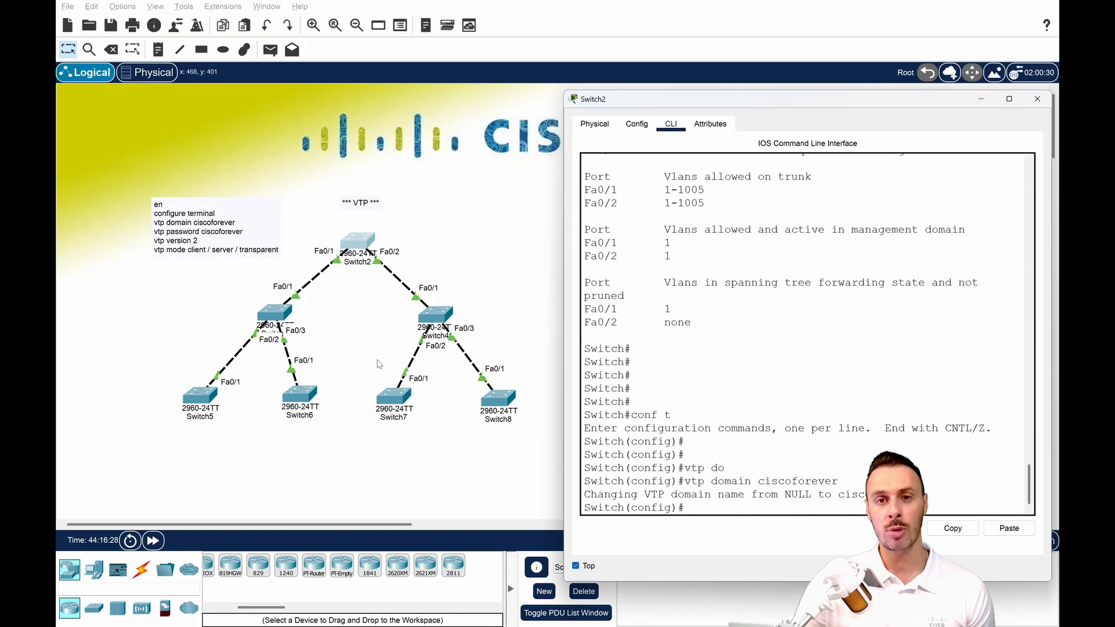
left_click(298, 310)
left_click_drag(406, 109, 183, 109)
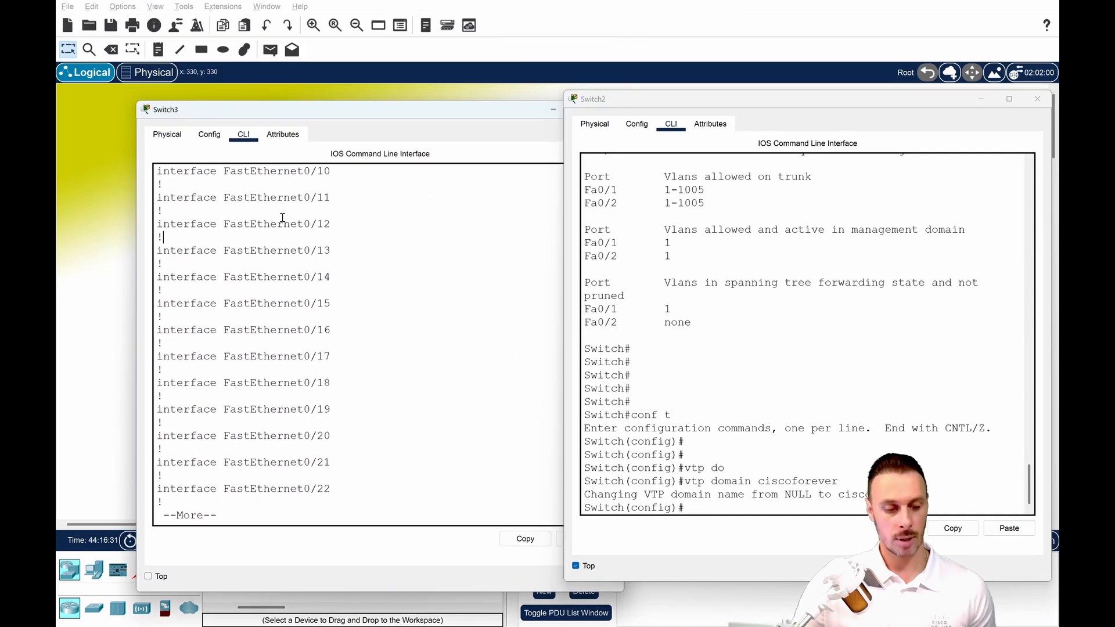
Run sh vtp status on Switch3 and examine its VTP domain name, supported VTP versions and operating mode.
key("Return")
key("Return")
type("sh vtp st")
key("Tab")
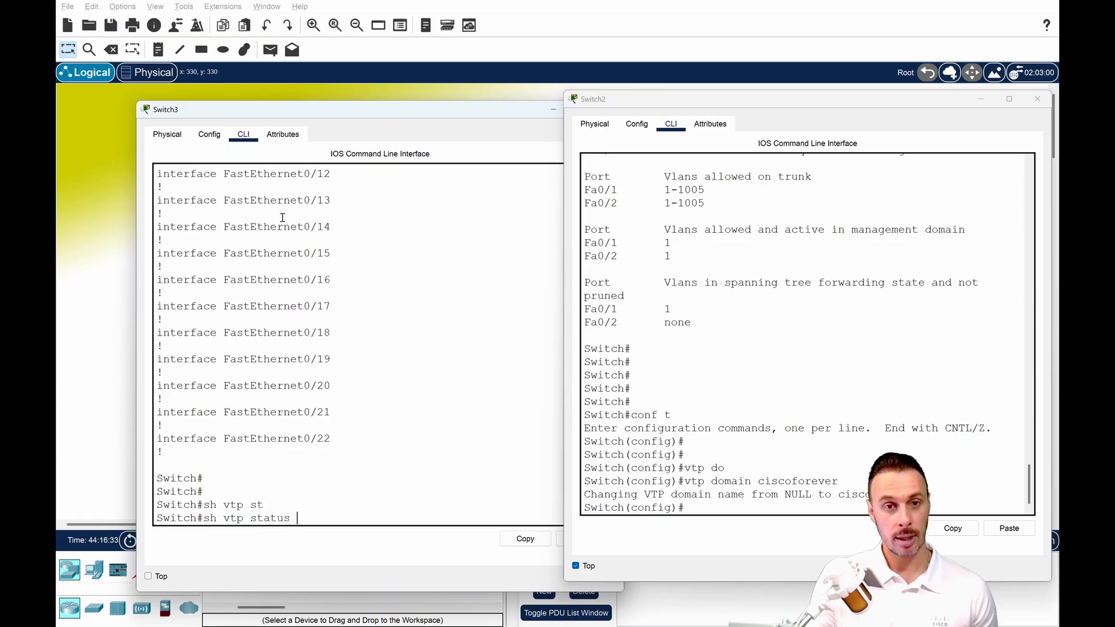
key("Return")
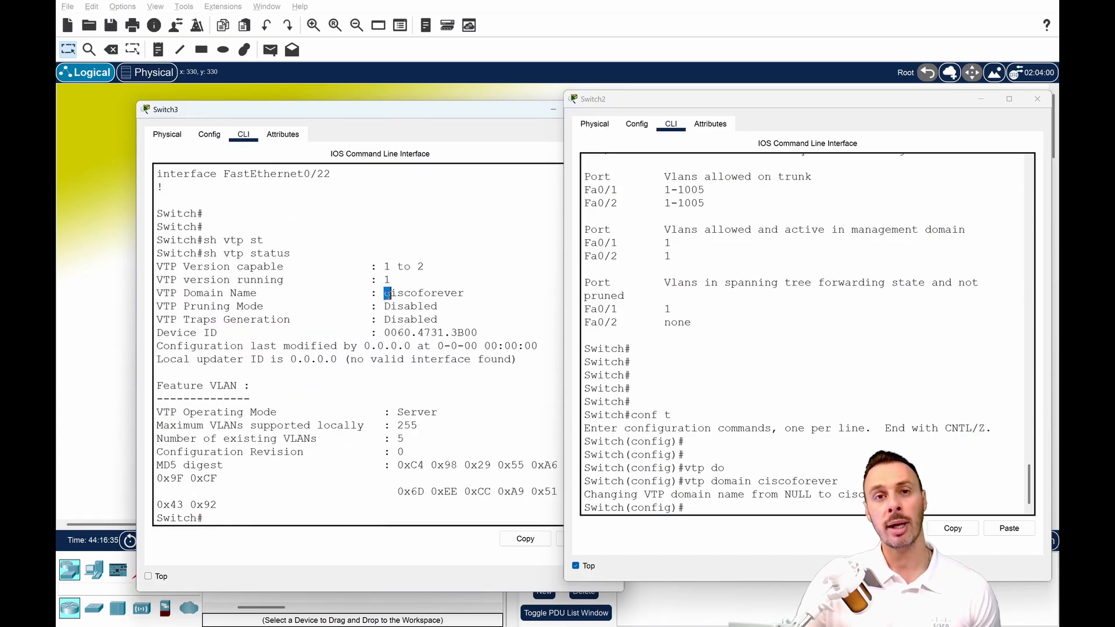
left_click_drag(388, 294, 481, 296)
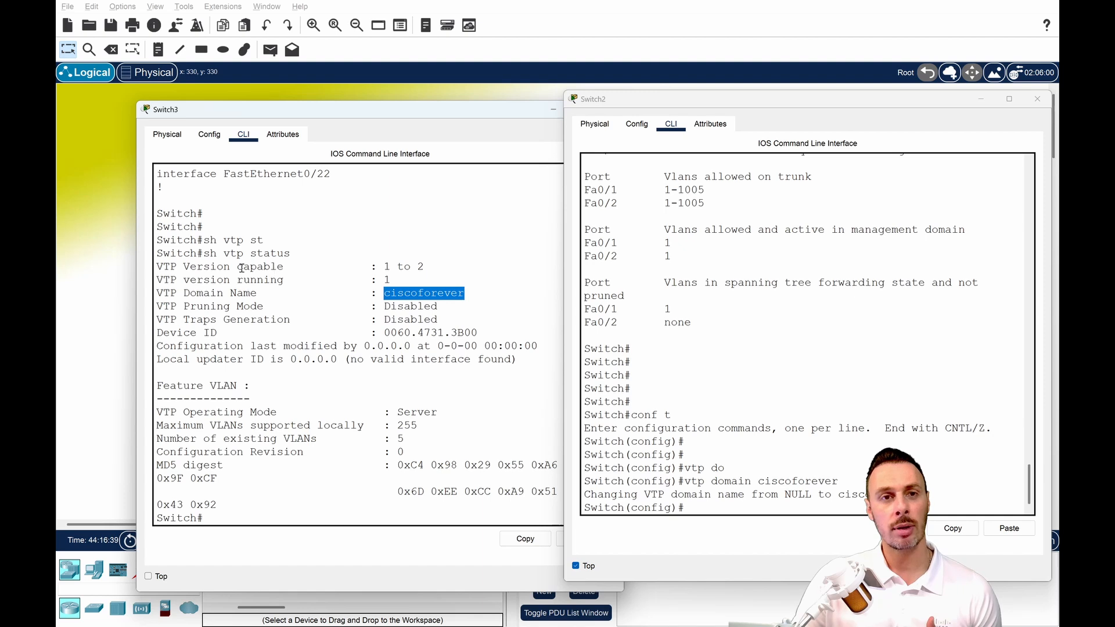
left_click_drag(238, 268, 433, 268)
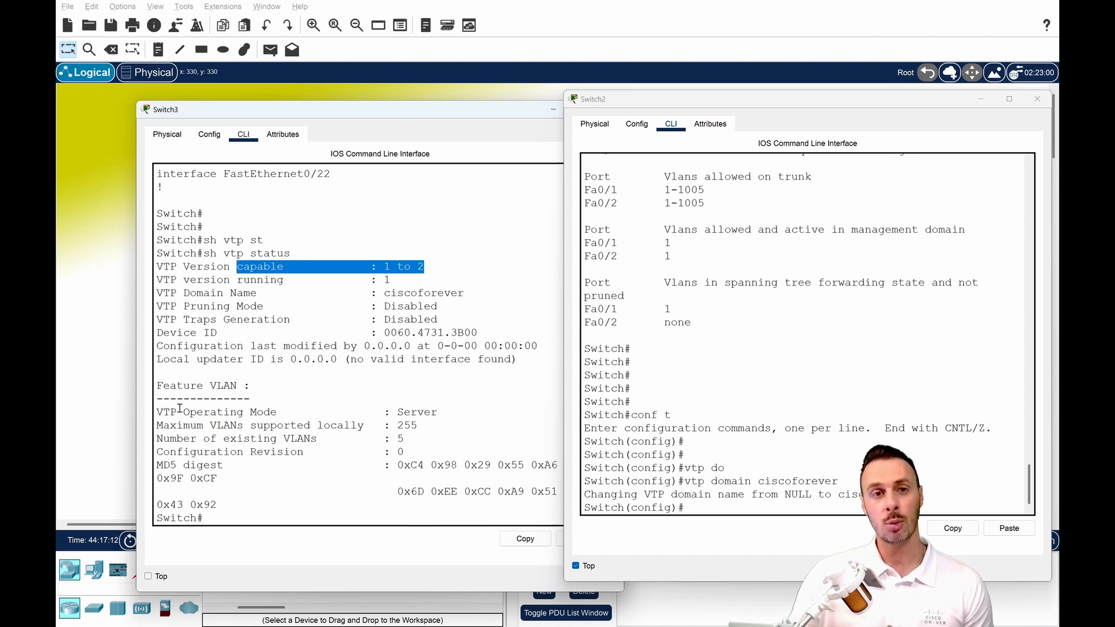
left_click_drag(177, 413, 439, 412)
left_click(443, 411)
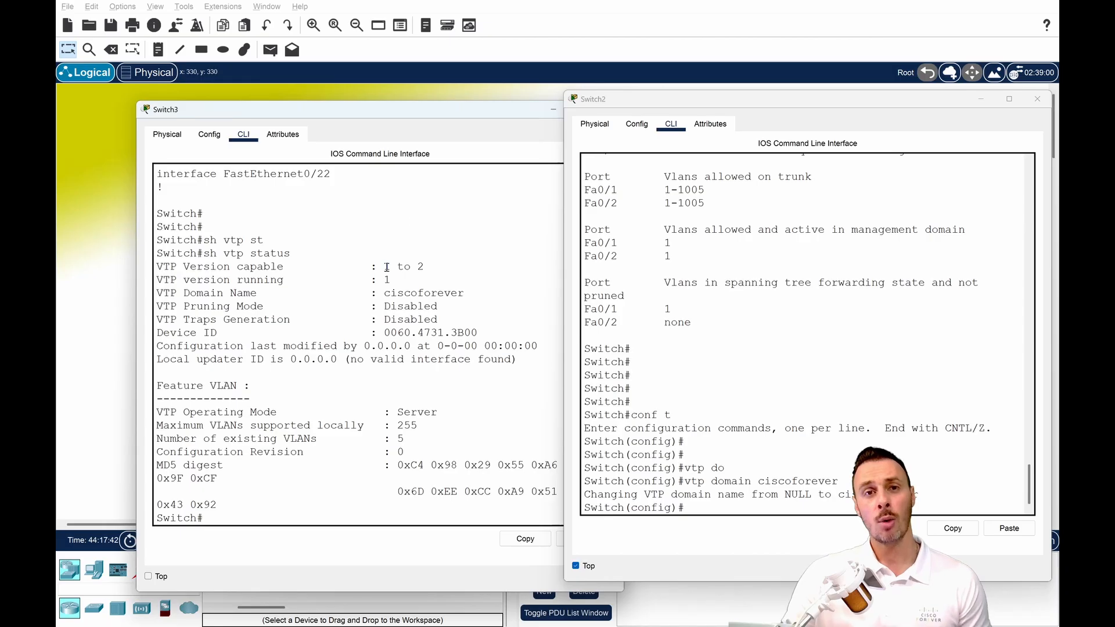
left_click_drag(384, 267, 428, 267)
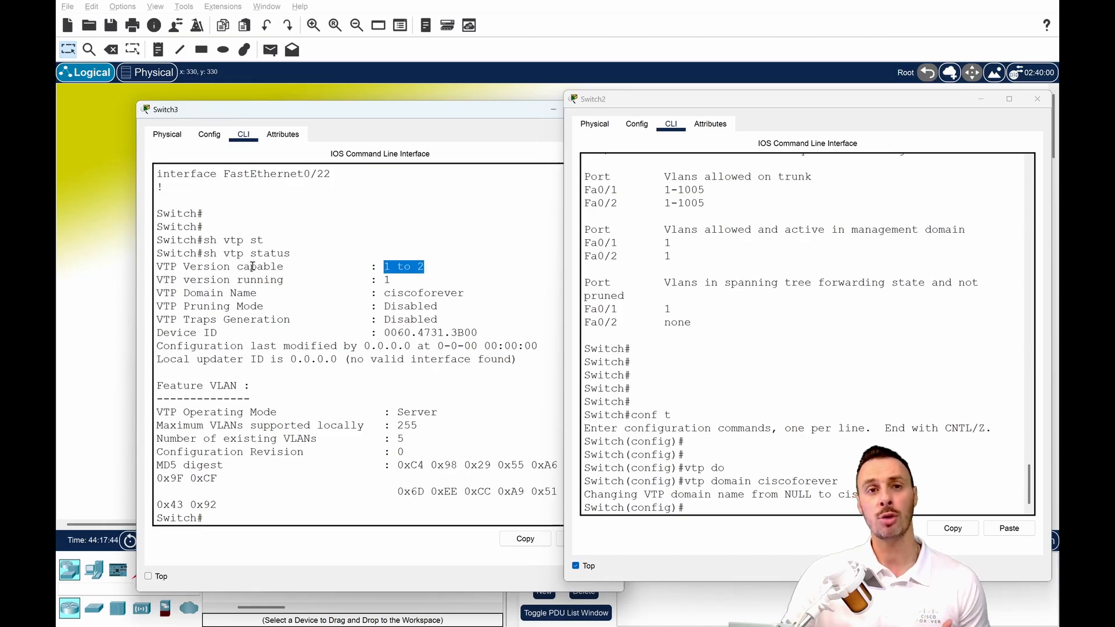
Try to enter global configuration mode on Switch3.
left_click(393, 468)
type("con ft")
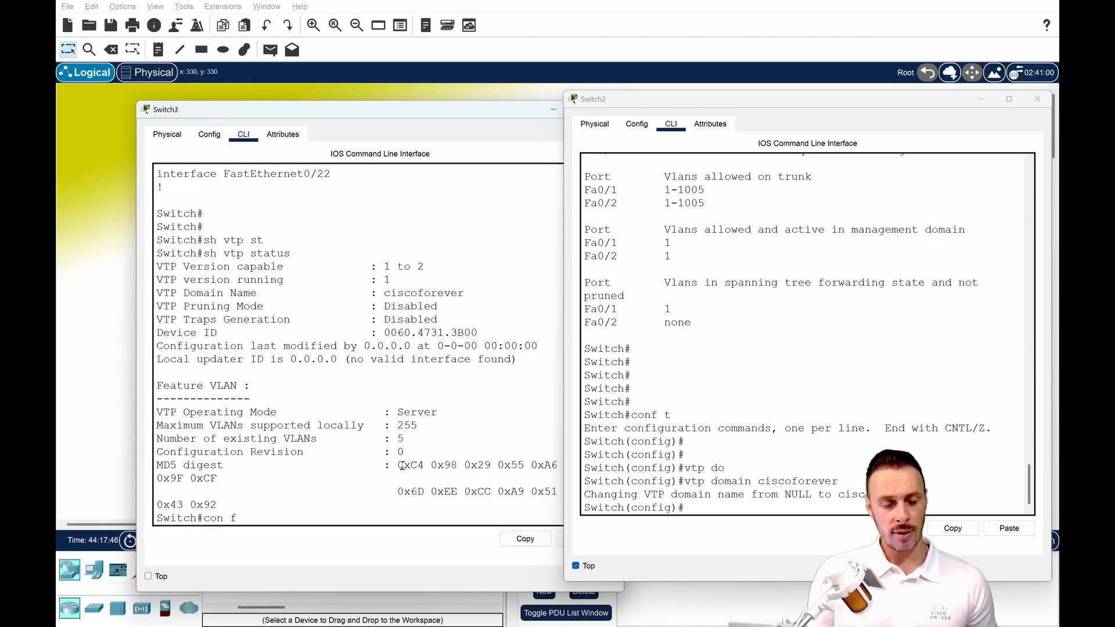
key("Return")
Set the VTP version on Switch2 to 2.
left_click(630, 478)
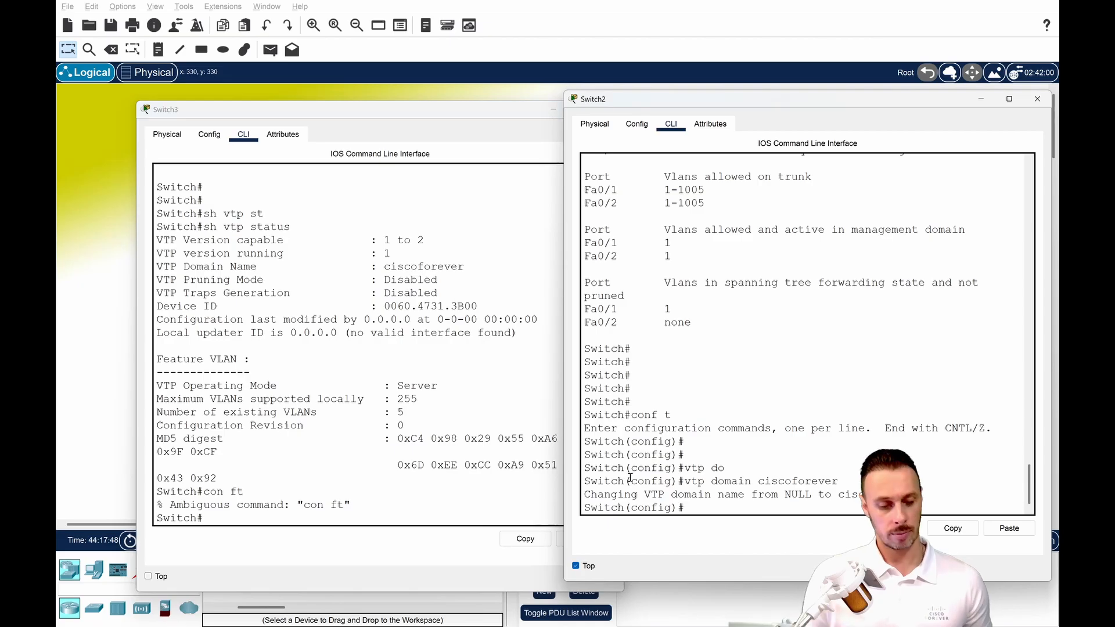
type("v")
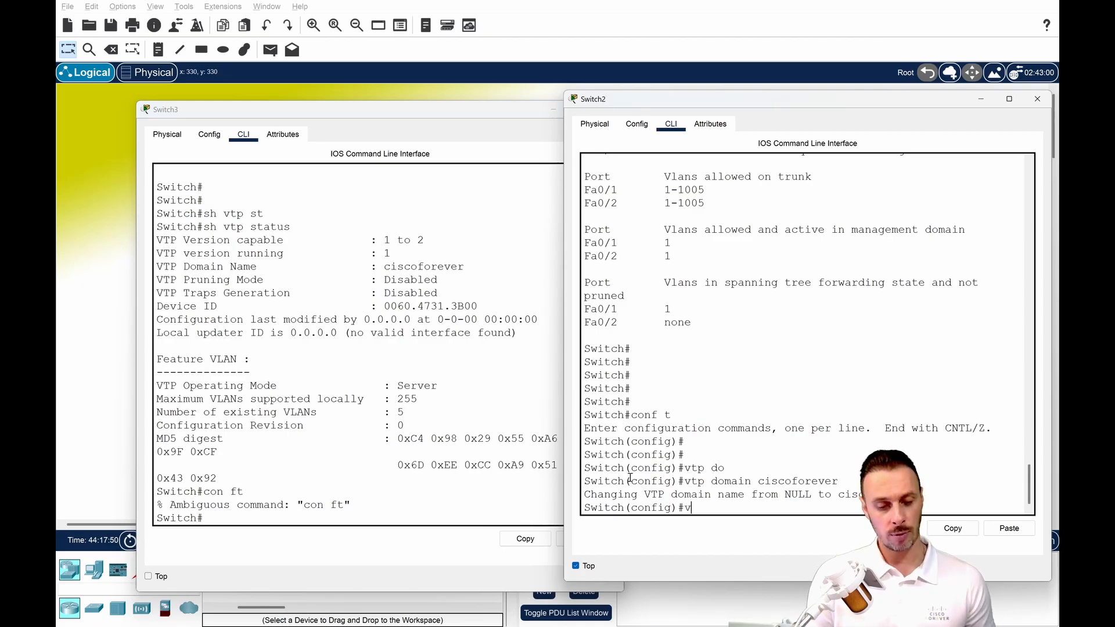
type("tp ver")
key("Tab")
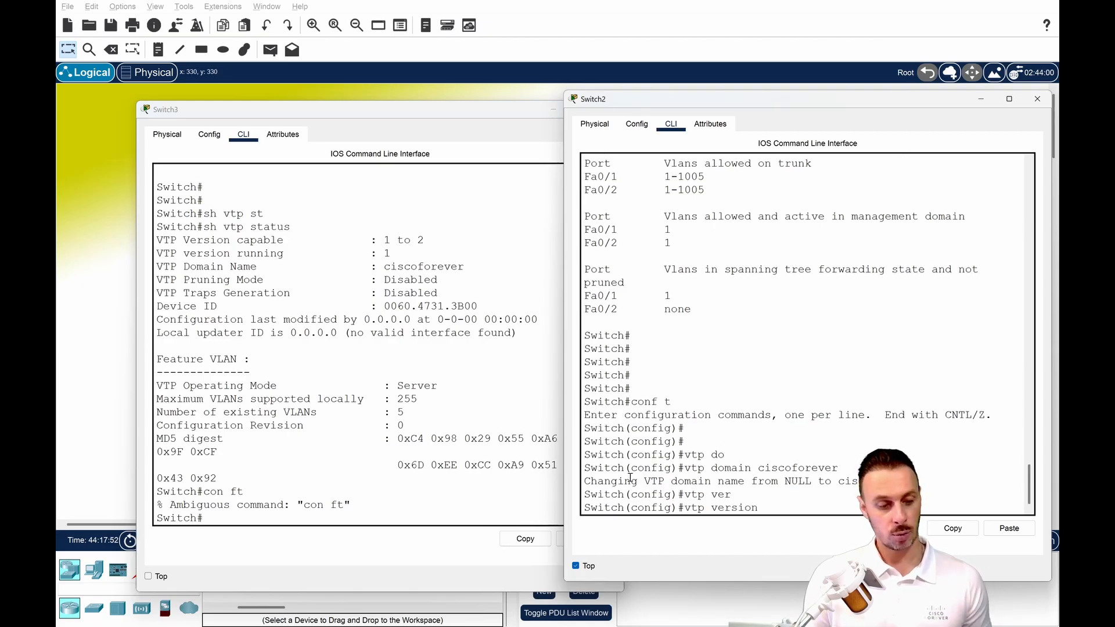
type("2")
key("Return")
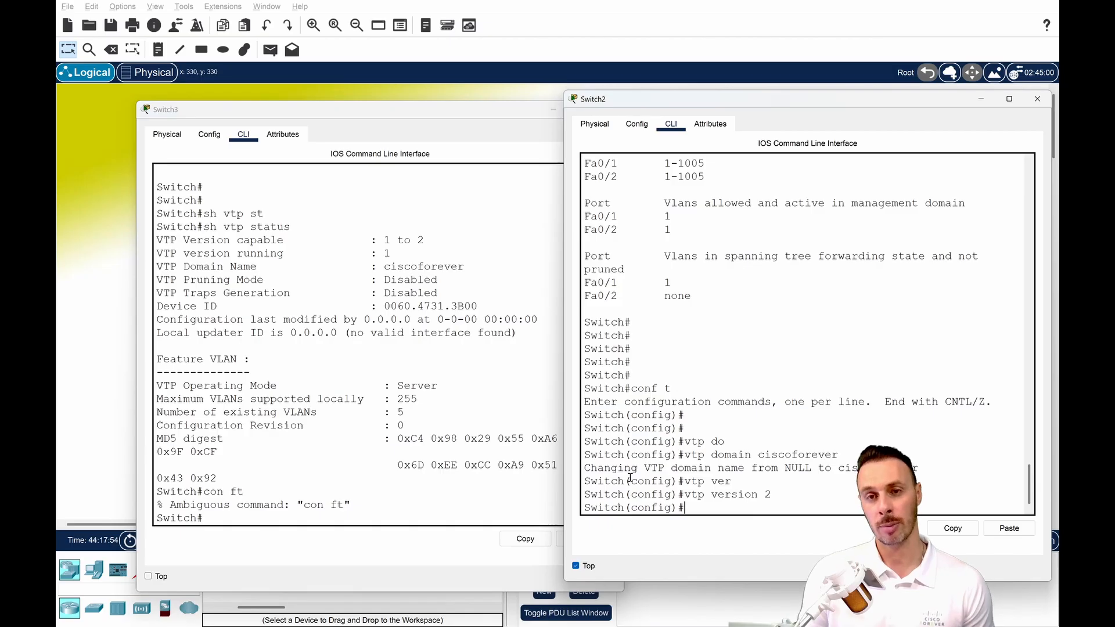
Run sh vtp status on Switch3 again and examine the running VTP version.
left_click(371, 446)
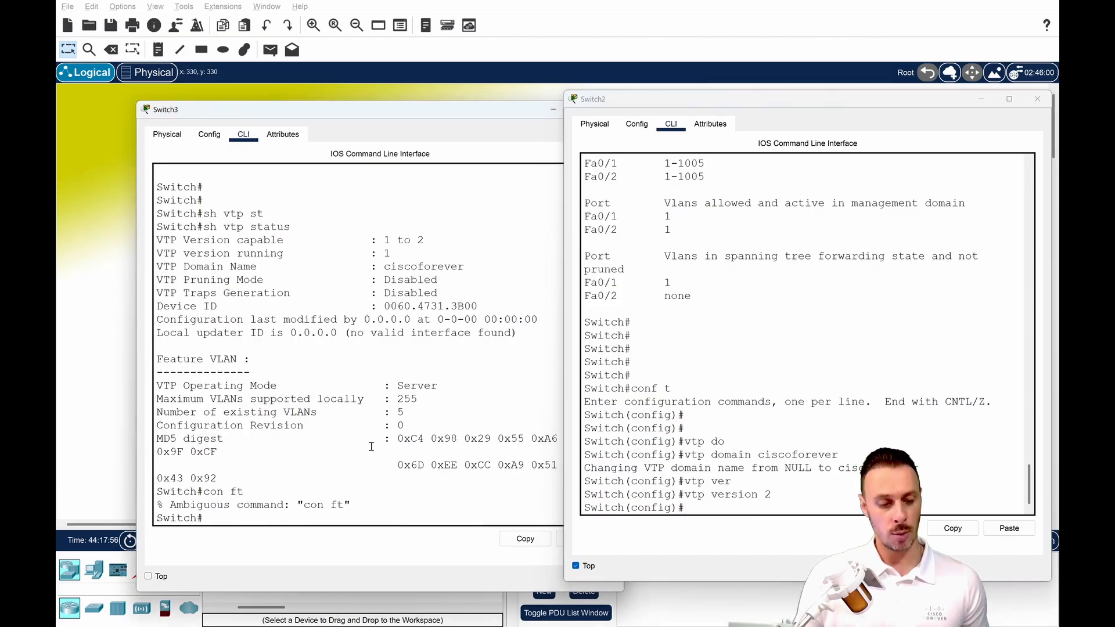
type("sh vtp st")
key("Tab")
key("Return")
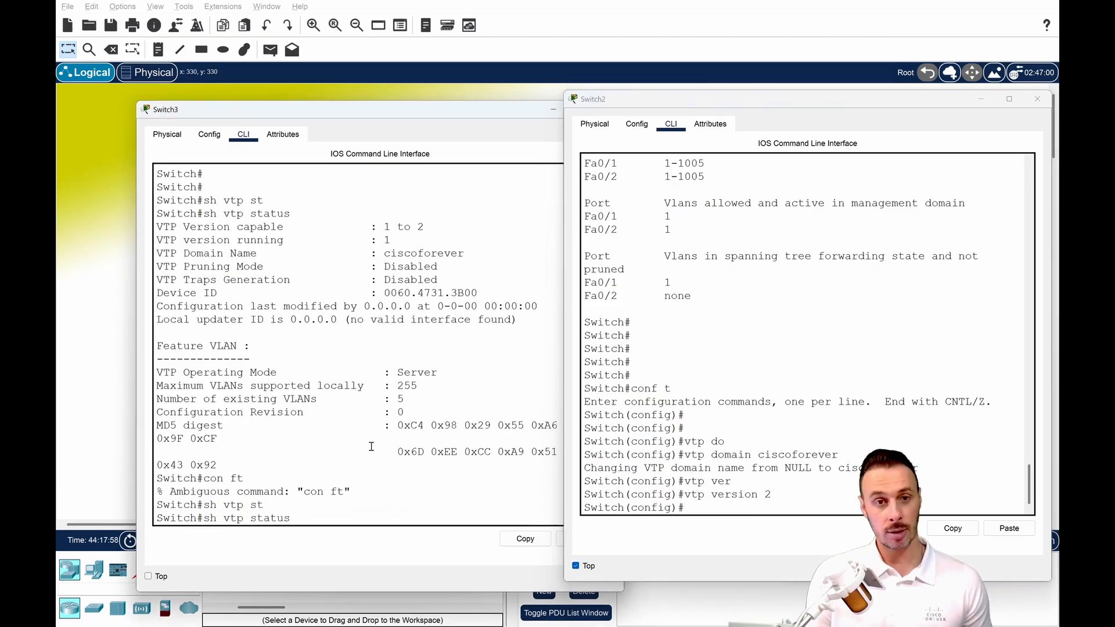
left_click_drag(392, 280, 372, 282)
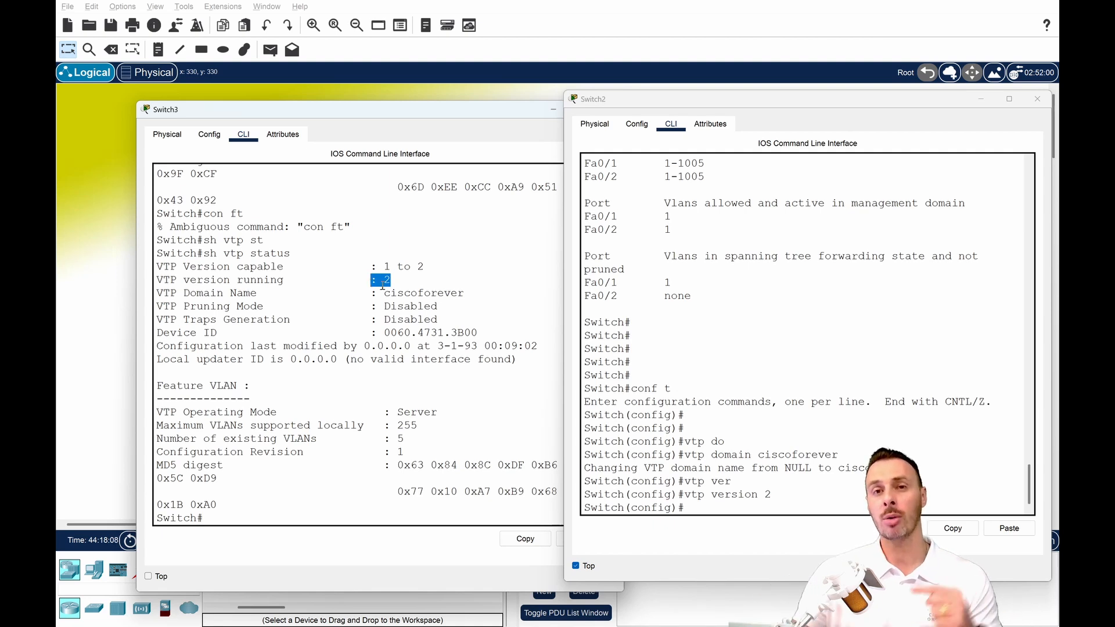
Set the VTP password on Switch2 with the vtp password command, entering the password given in the topology note.
left_click(731, 506)
type("vtp dom")
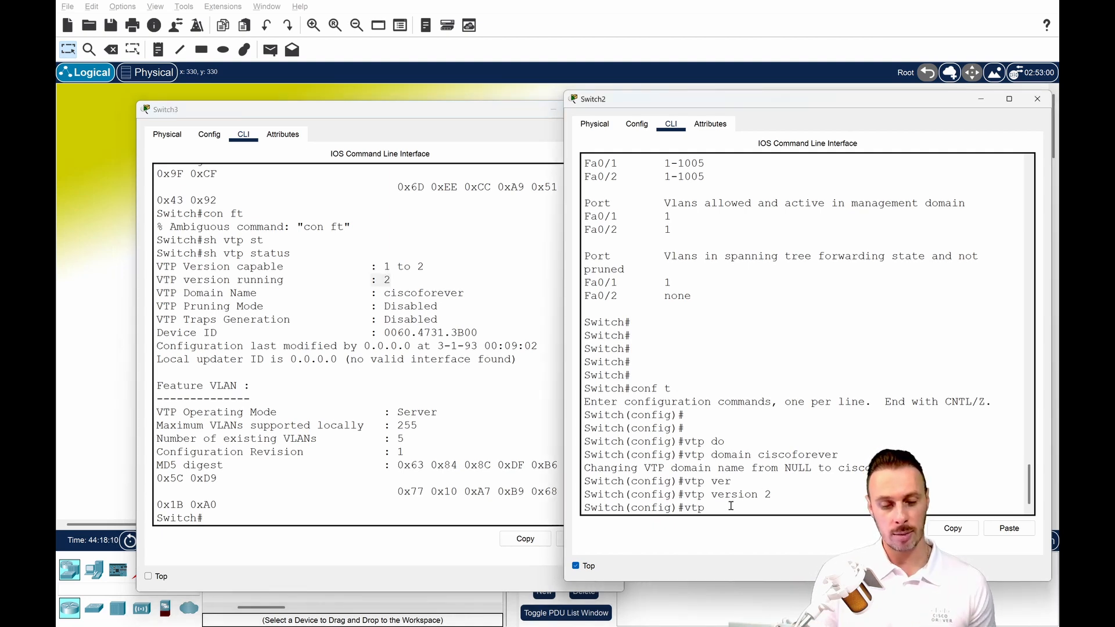
key("Tab")
key("BackSpace")
key("BackSpace")
key("BackSpace")
key("BackSpace")
key("BackSpace")
key("BackSpace")
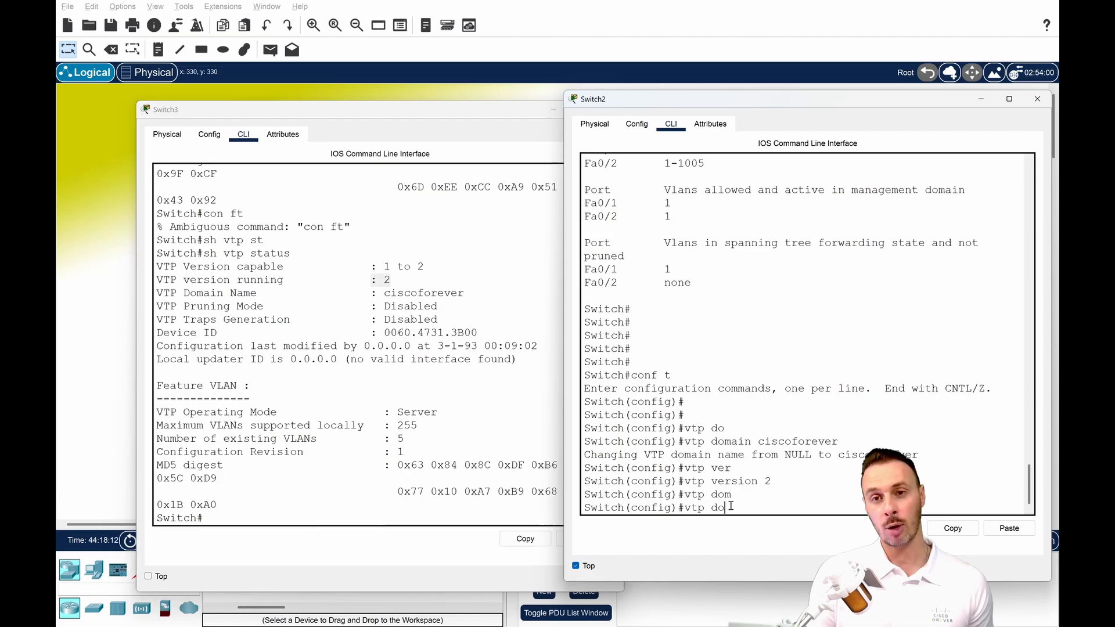
type("pas")
key("Tab")
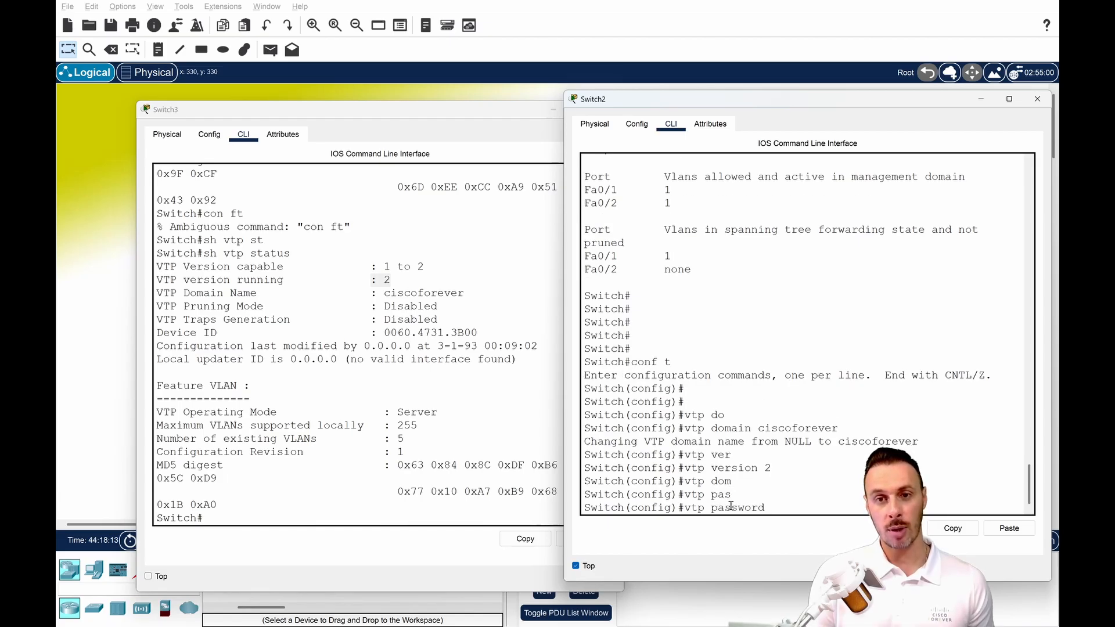
type("ciscoforever")
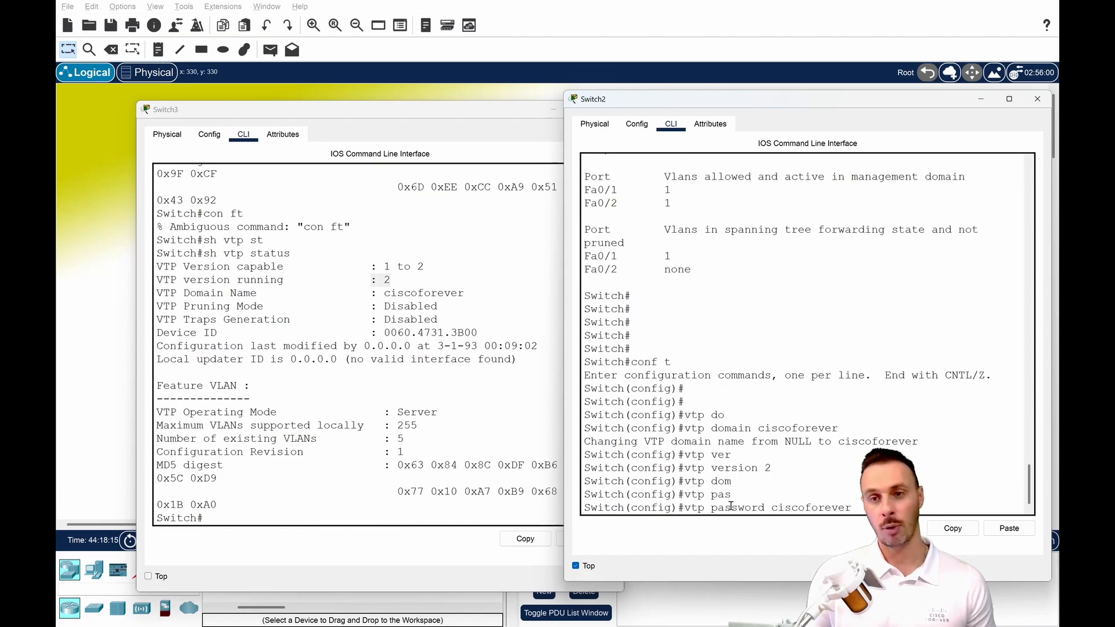
key("Return")
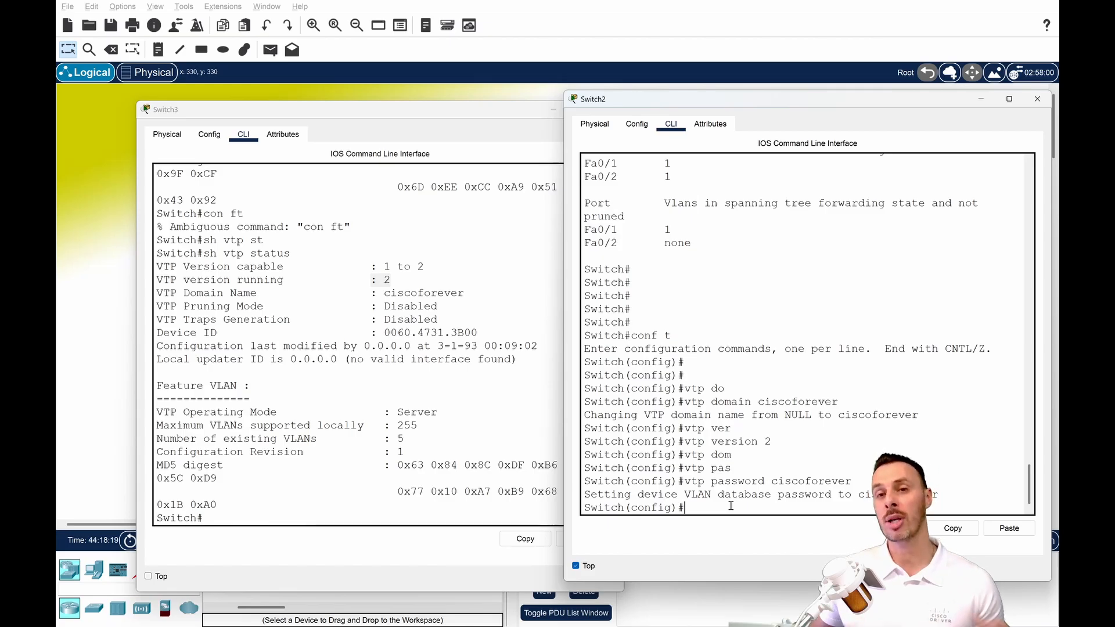
Reposition the Switch3 window beside Switch2 and enter global configuration mode on Switch3 with conf t.
left_click(354, 491)
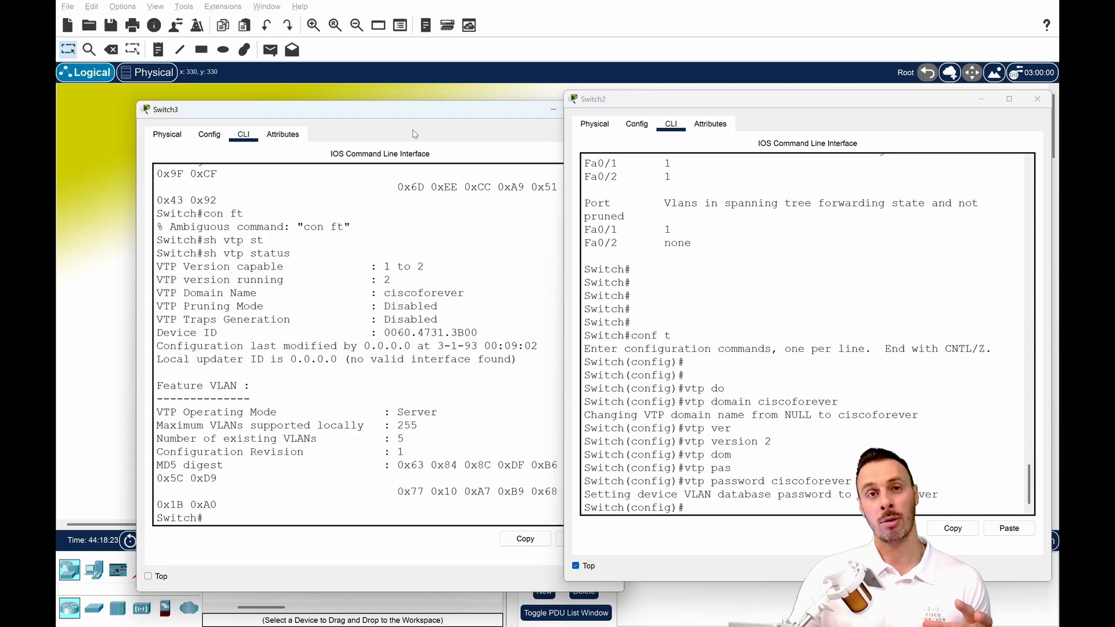
left_click_drag(375, 108, 560, 134)
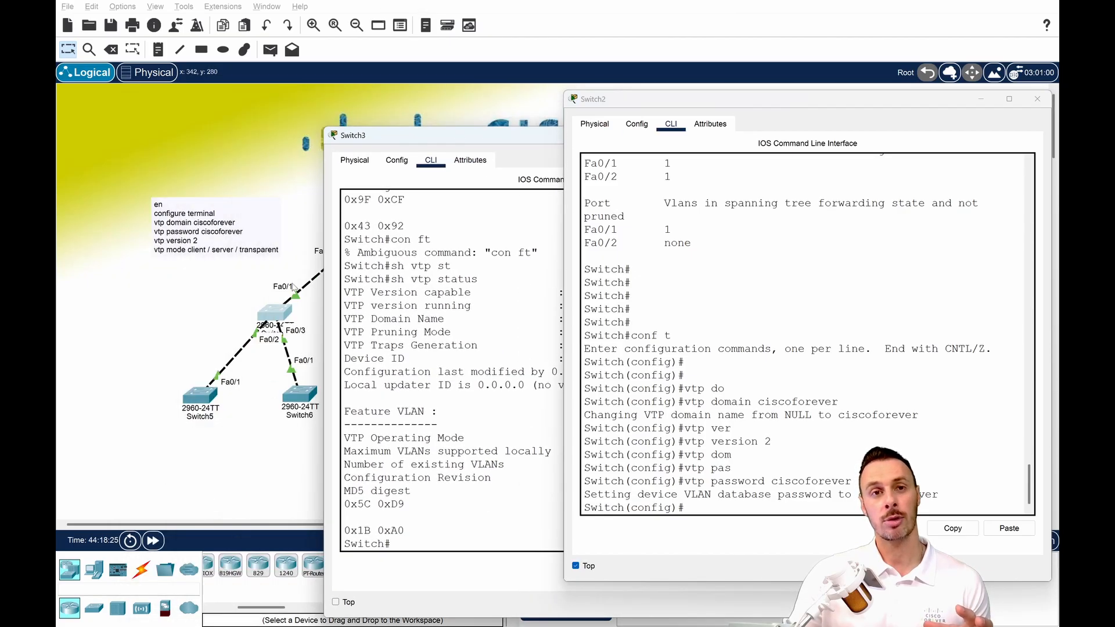
left_click_drag(451, 142, 222, 127)
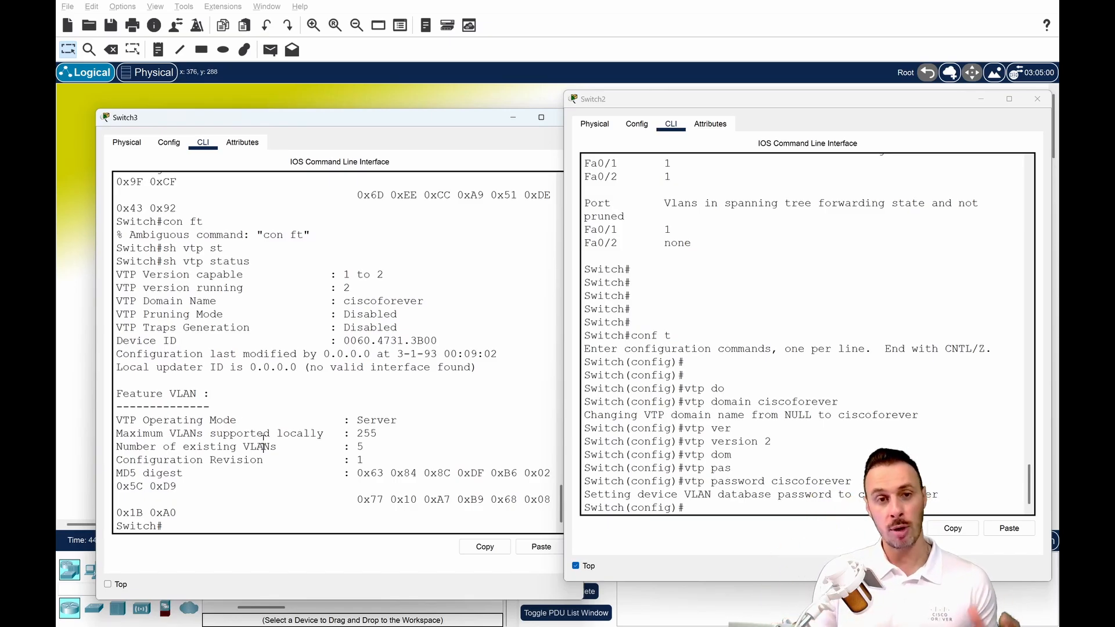
type("cofn t")
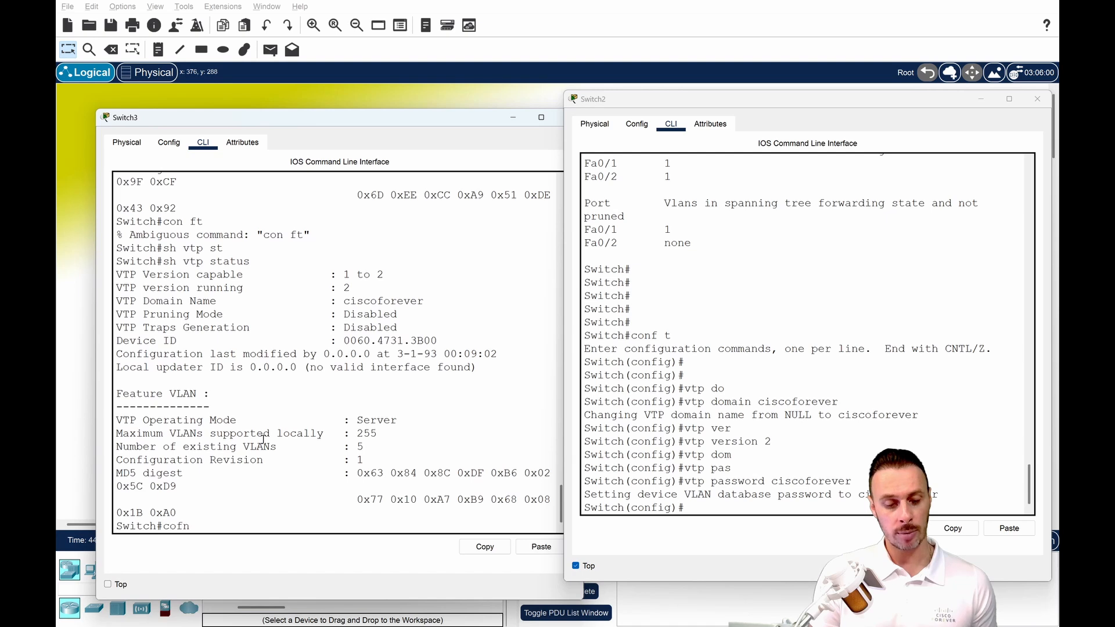
key("Return")
type("conf t")
key("Return")
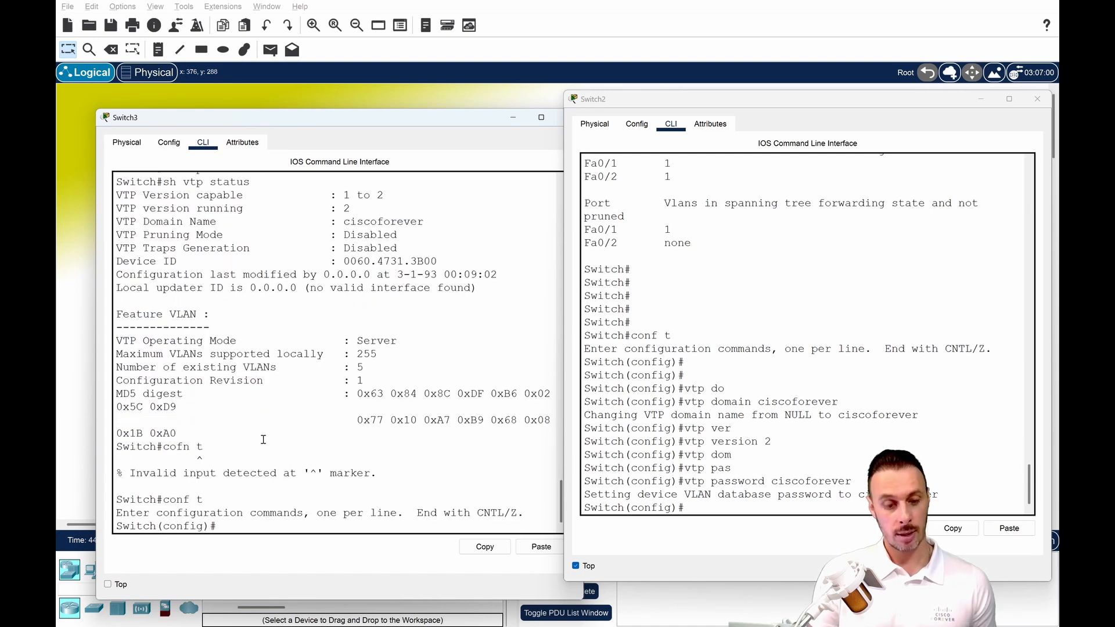
Set the VTP password on Switch3 with the vtp password command, entering the same password as on Switch2.
type("vtp pass")
key("Tab")
type("c")
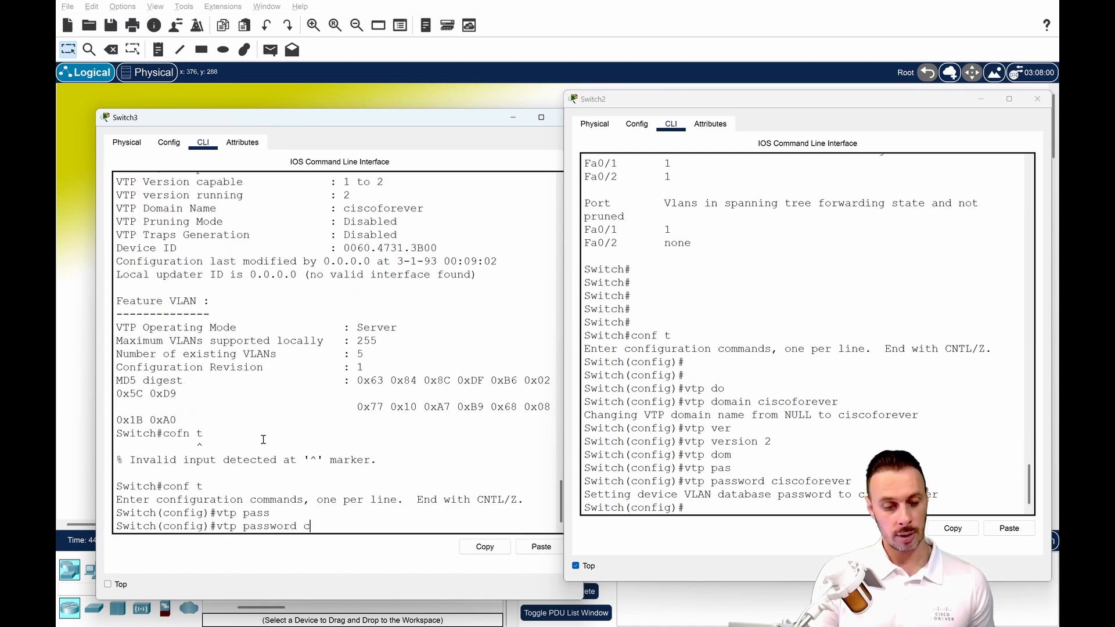
type("iscoforeve")
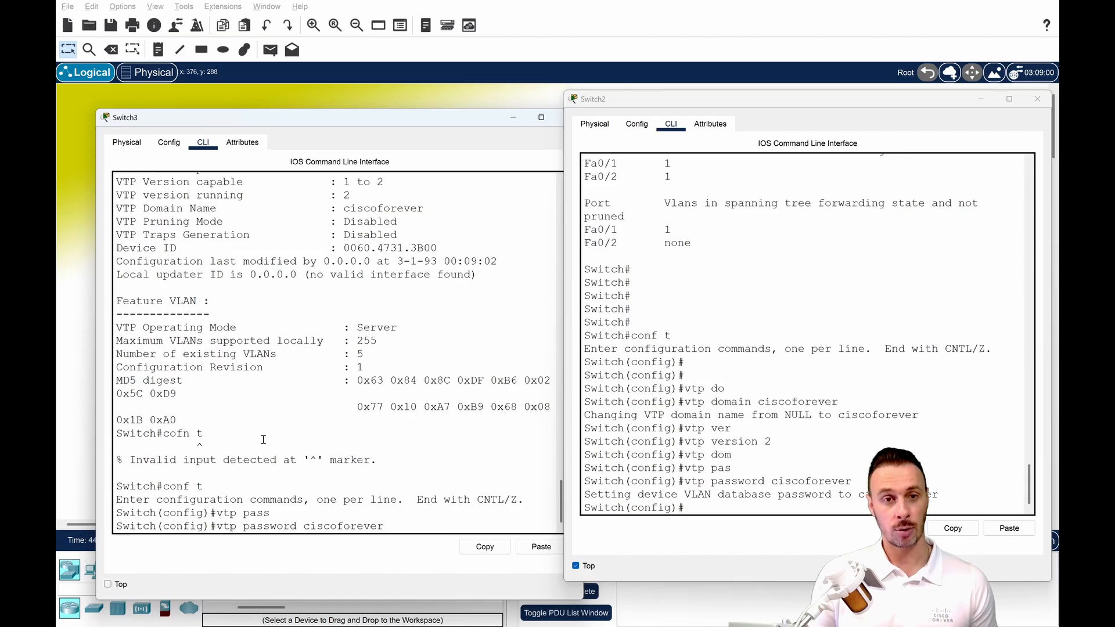
type("r")
key("Return")
key("Return")
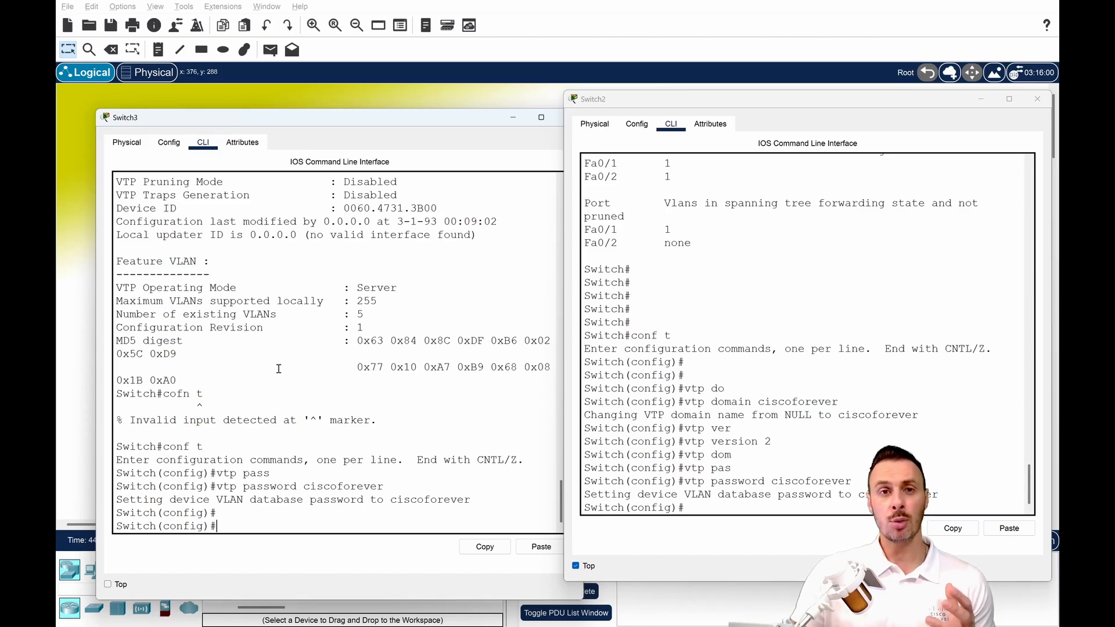
Examine the VTP operating mode on Switch3, and run sh vtp status on Switch2 to compare its operating mode.
left_click_drag(352, 288, 413, 290)
left_click(705, 356)
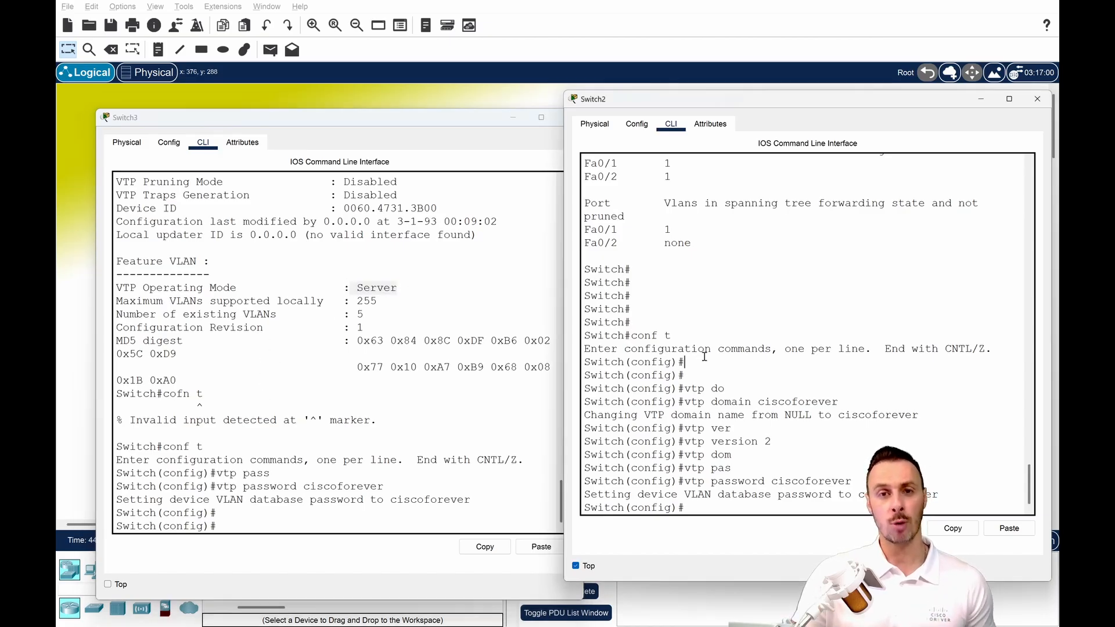
key("ctrl+z")
type("sh vtp st")
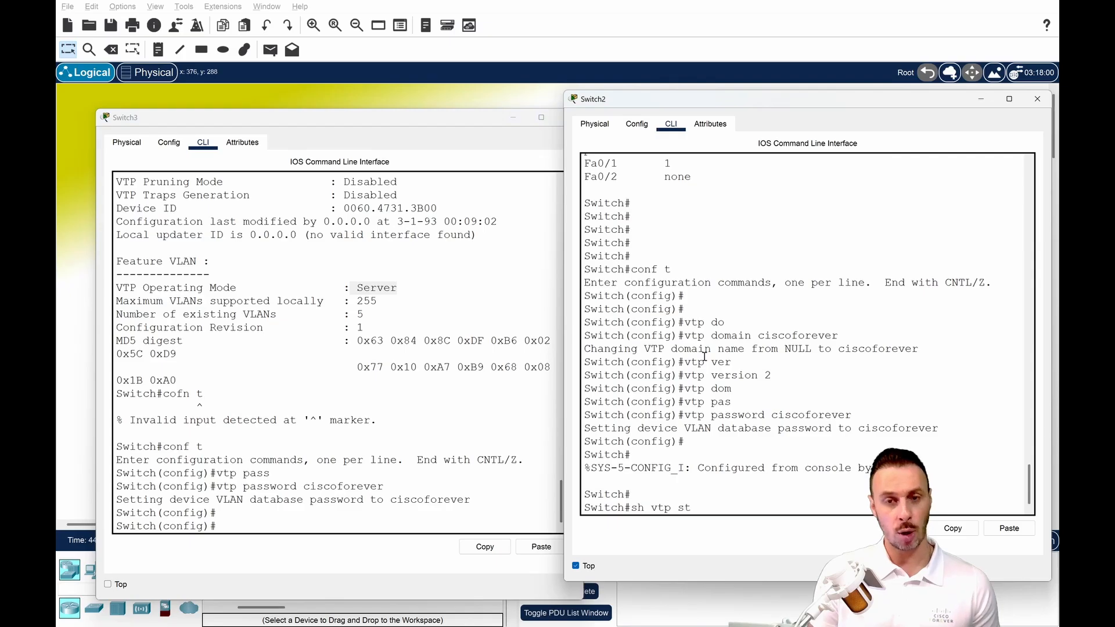
key("Tab")
key("Return")
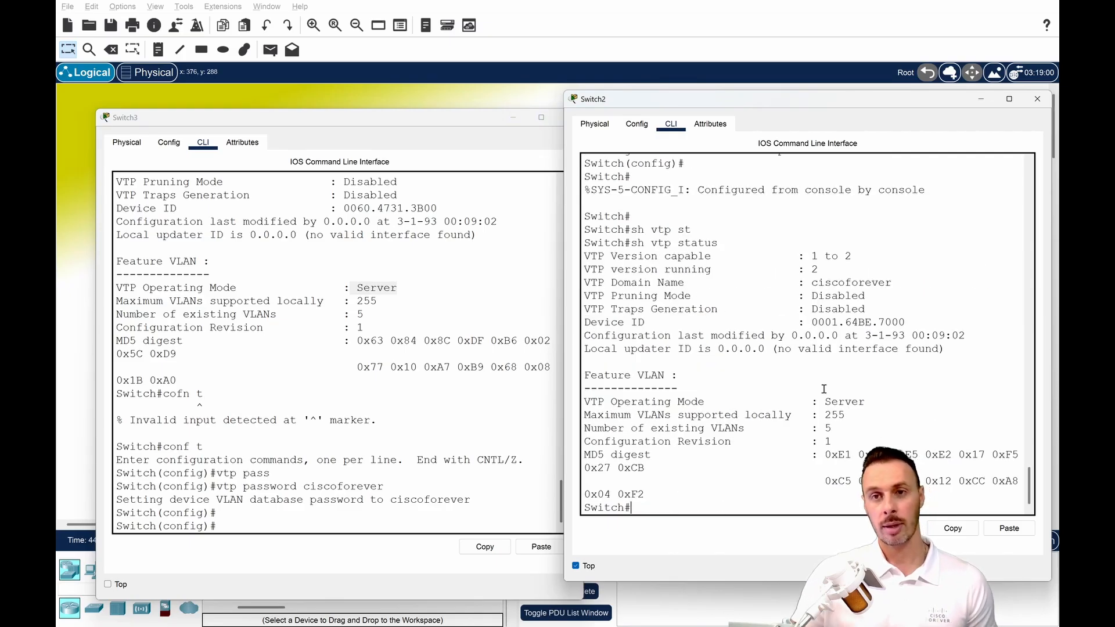
left_click_drag(823, 401, 879, 402)
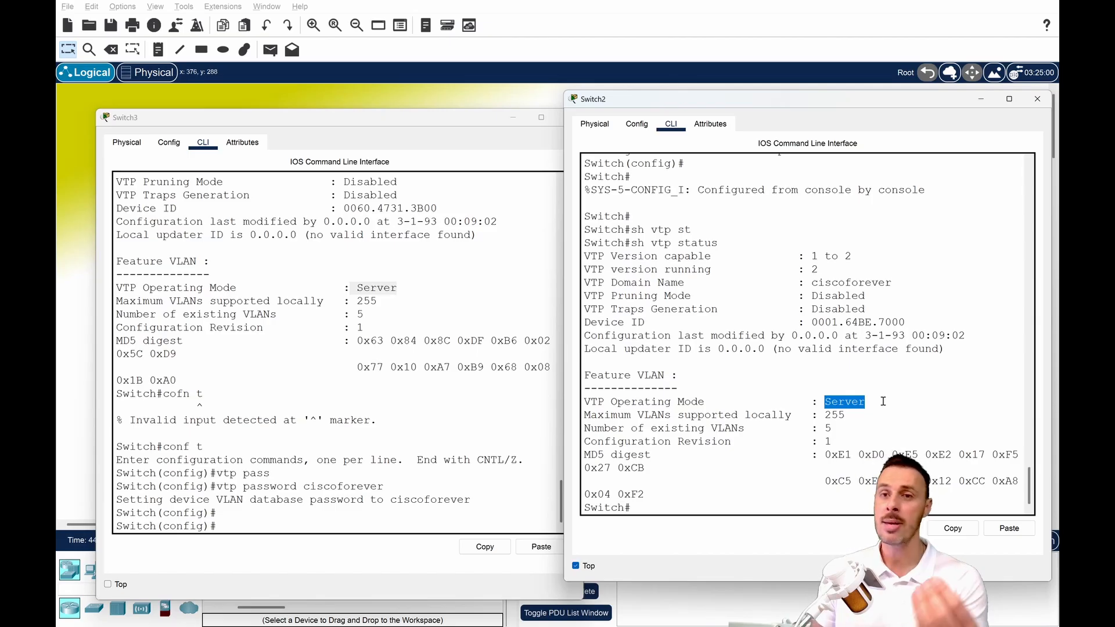
left_click(661, 511)
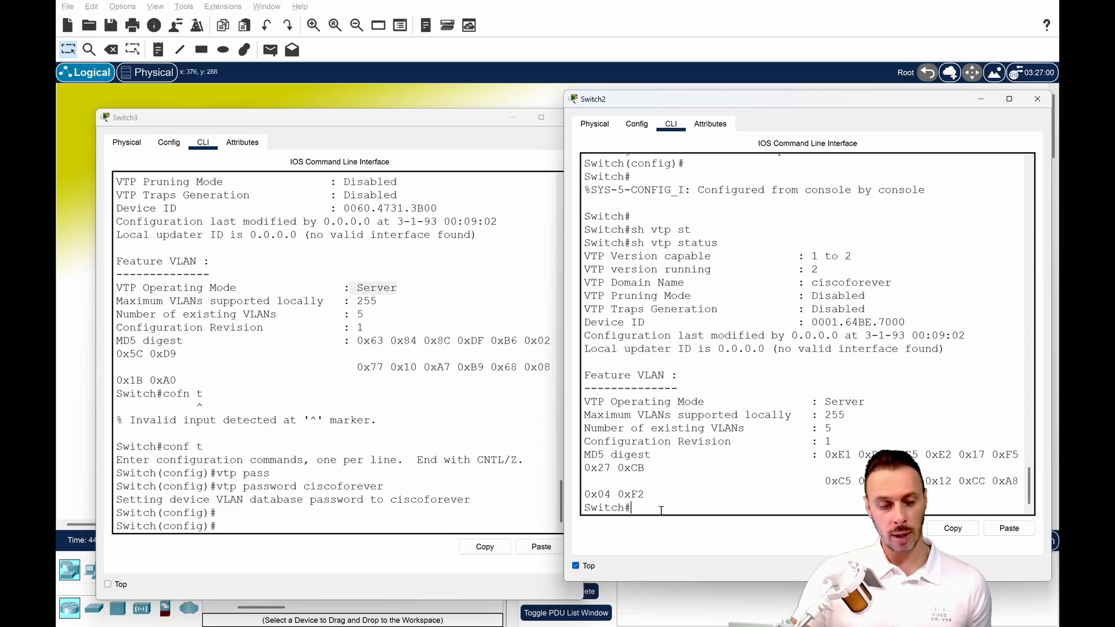
left_click_drag(826, 400, 866, 401)
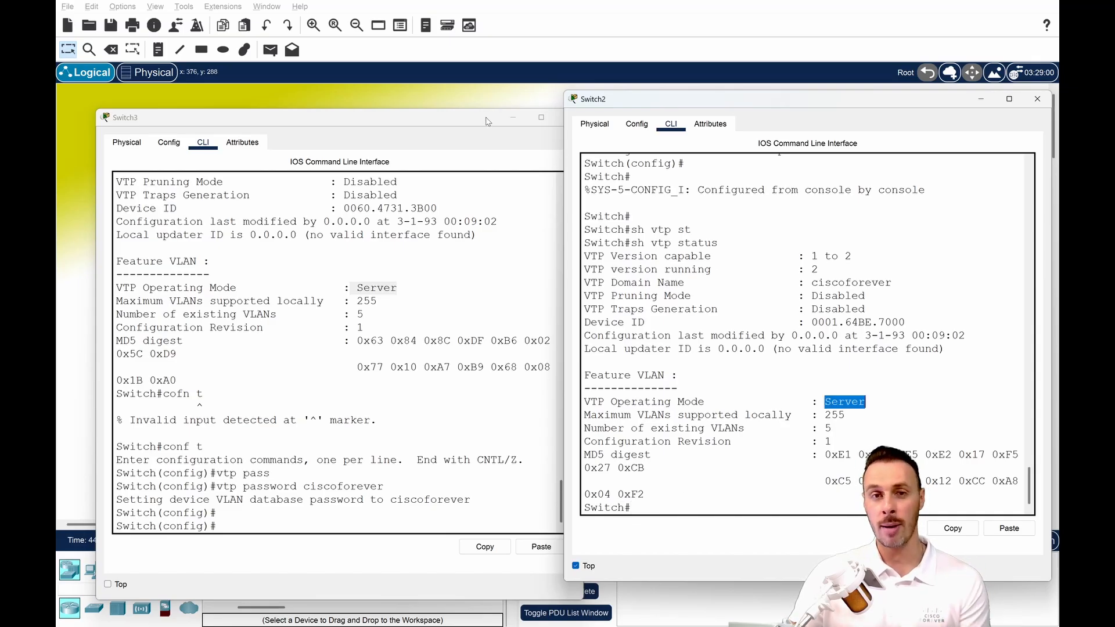
Set Switch3 to VTP client mode with the vtp mode client command.
left_click(382, 521)
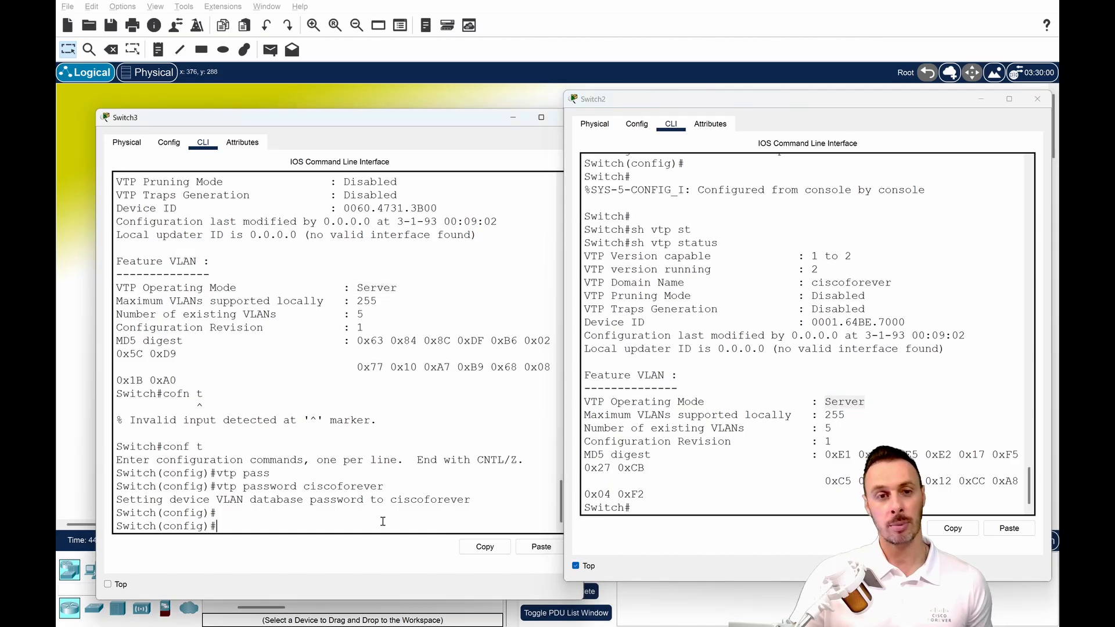
type("vtp mode client")
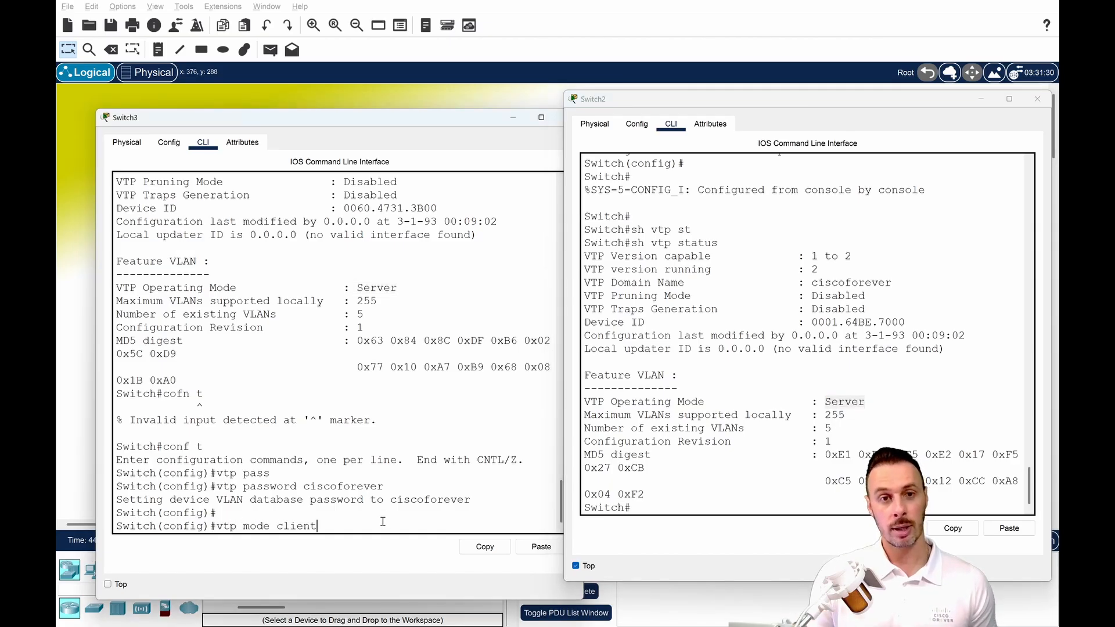
key("Return")
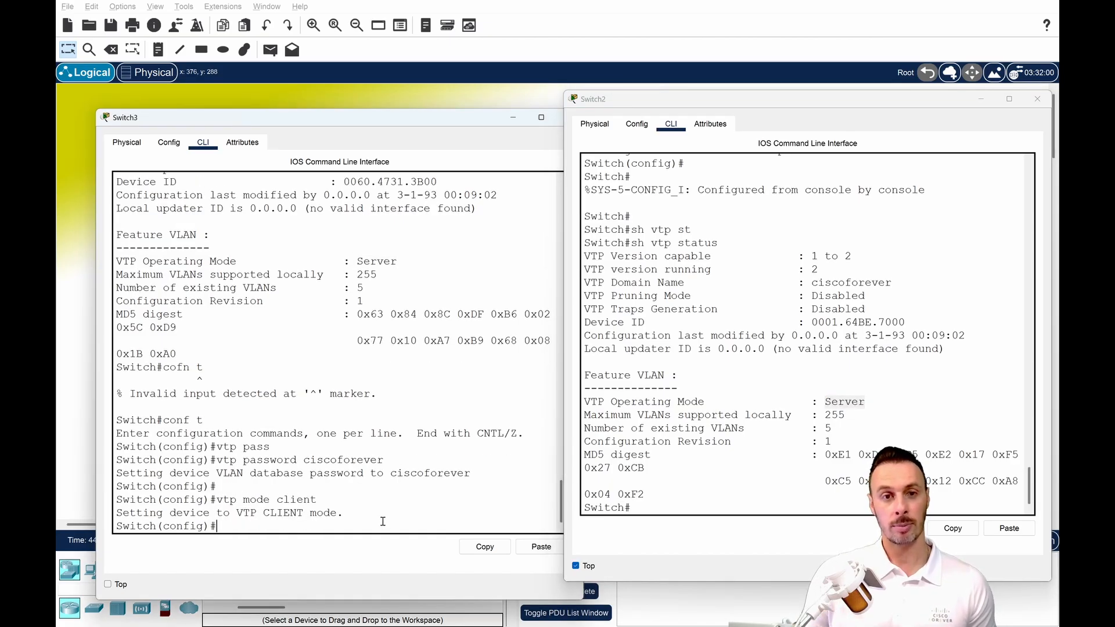
key("Return")
key("Return")
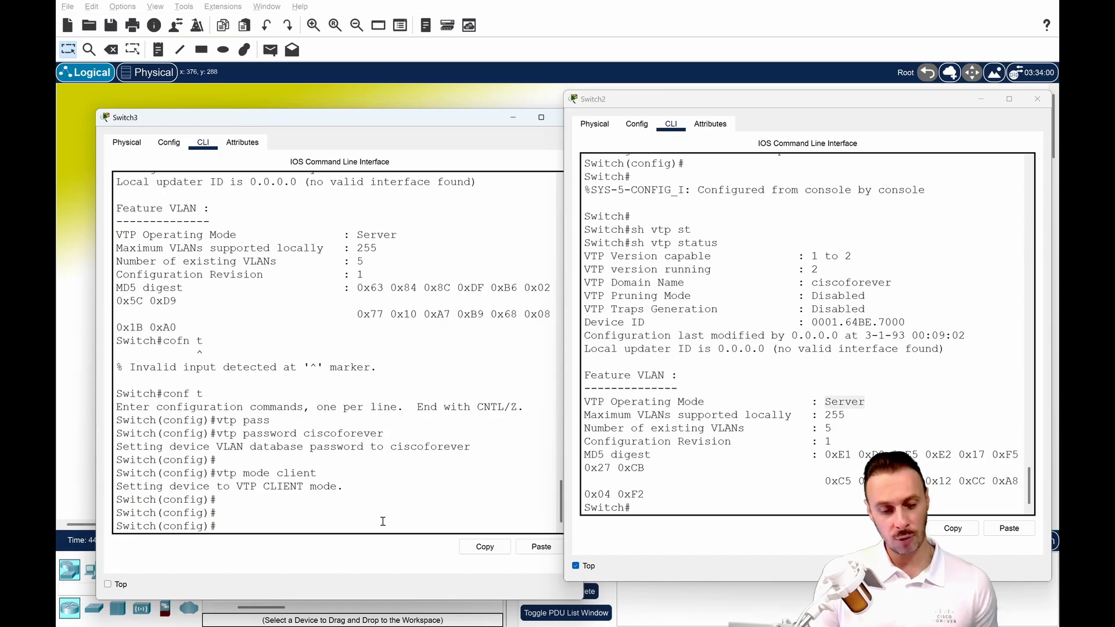
Try to create VLAN 10 on Switch3 while it is in client mode, and read the switch's response.
type("vtp")
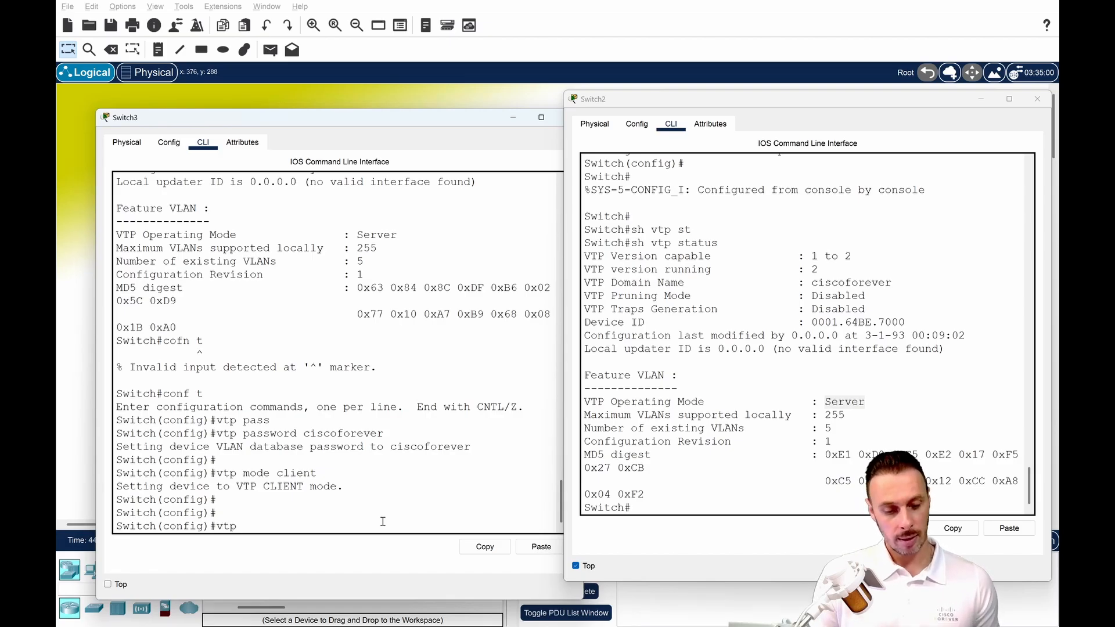
key("BackSpace")
key("BackSpace")
key("BackSpace")
type("la 10")
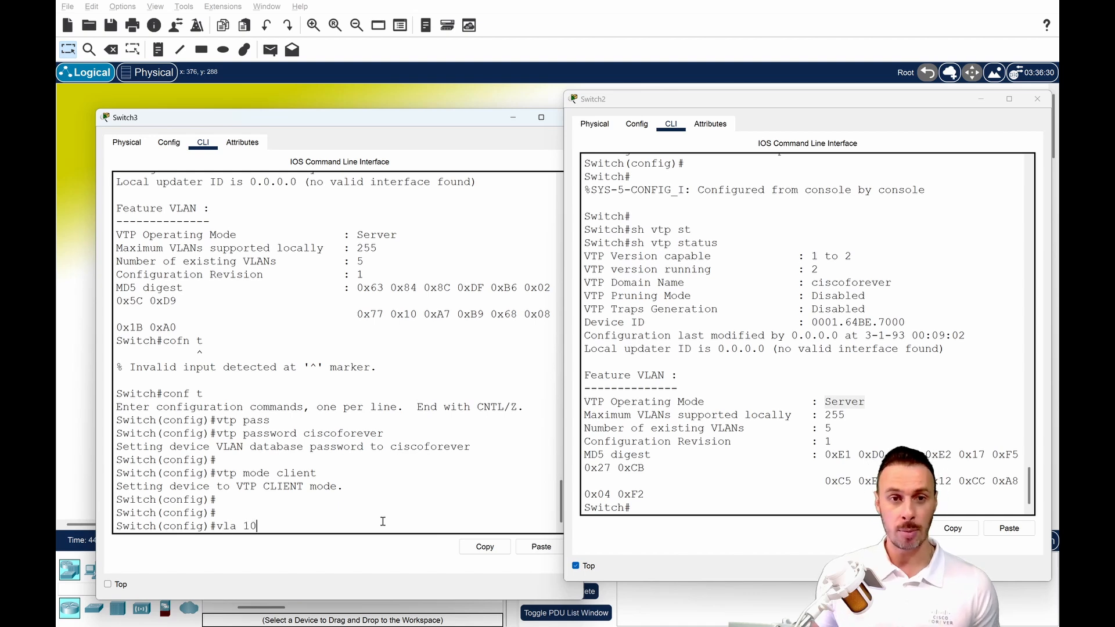
key("Return")
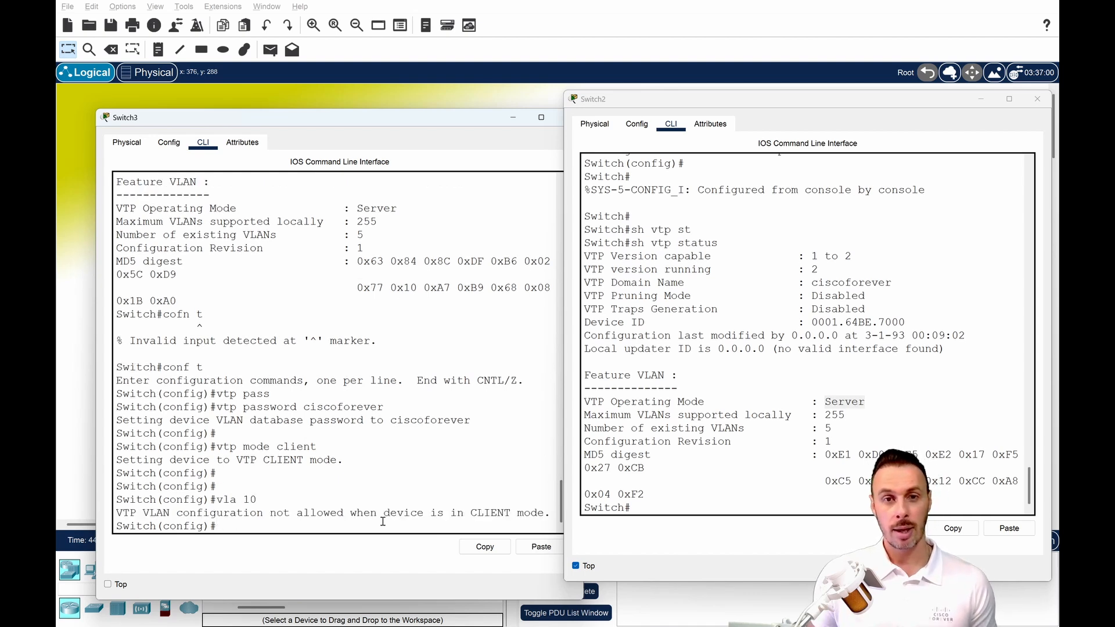
left_click_drag(170, 513, 548, 515)
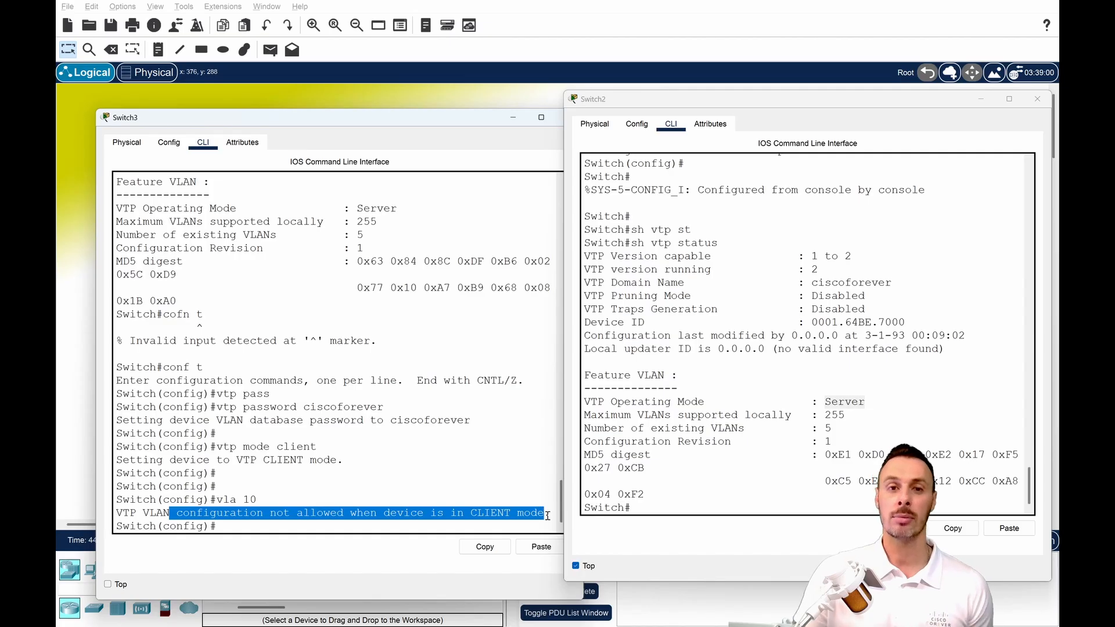
Minimize the Switch2 and Switch3 windows and copy the topology note's commands from en through vtp mode client.
left_click(705, 508)
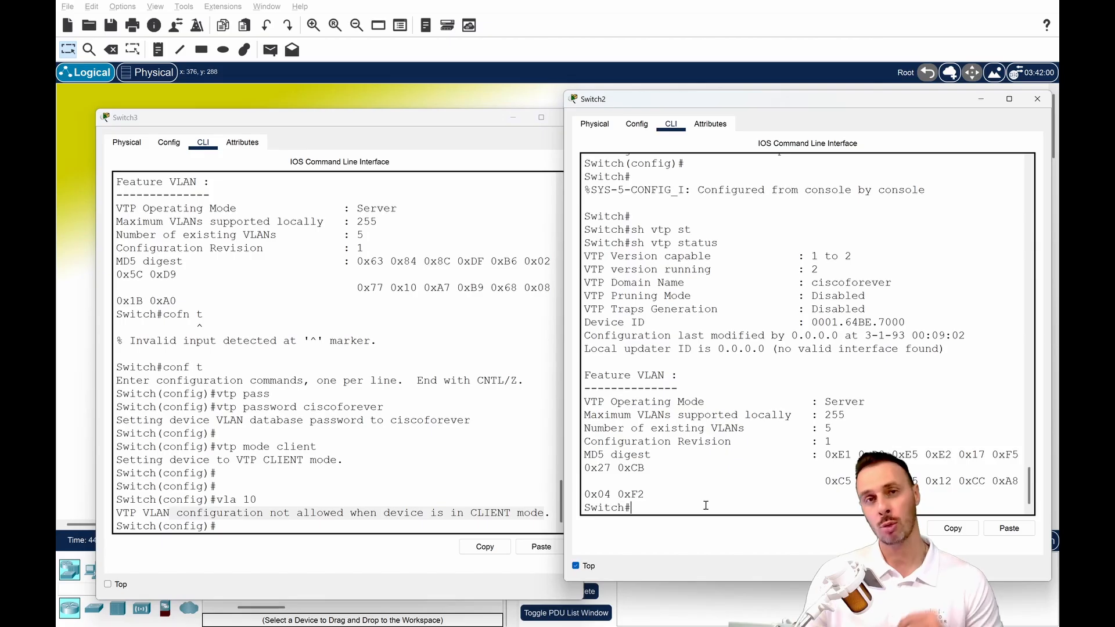
left_click(981, 98)
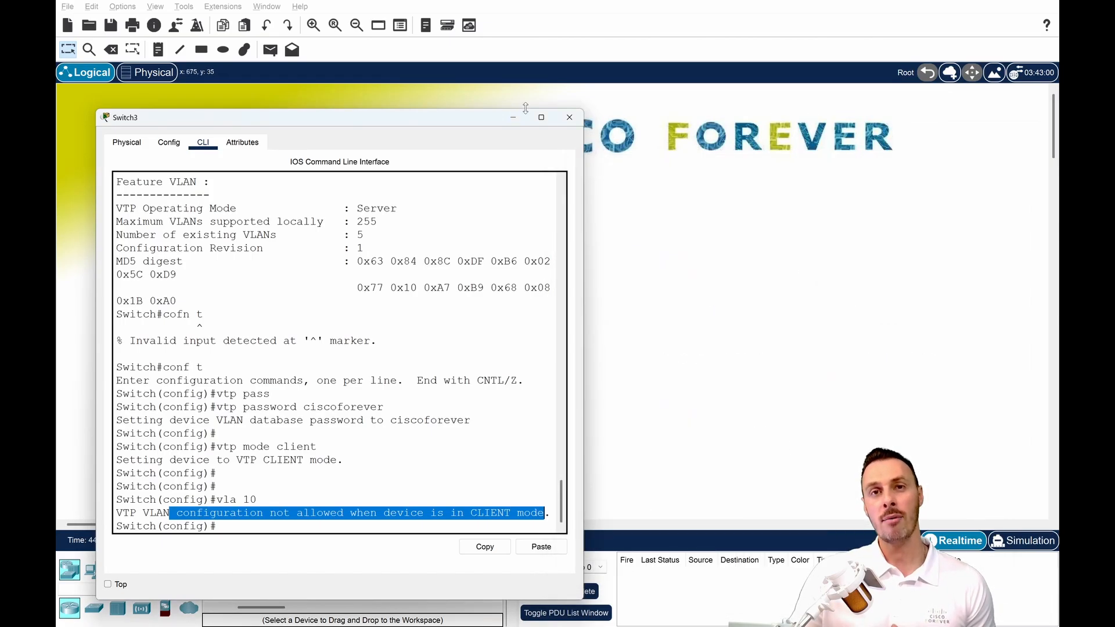
left_click(513, 117)
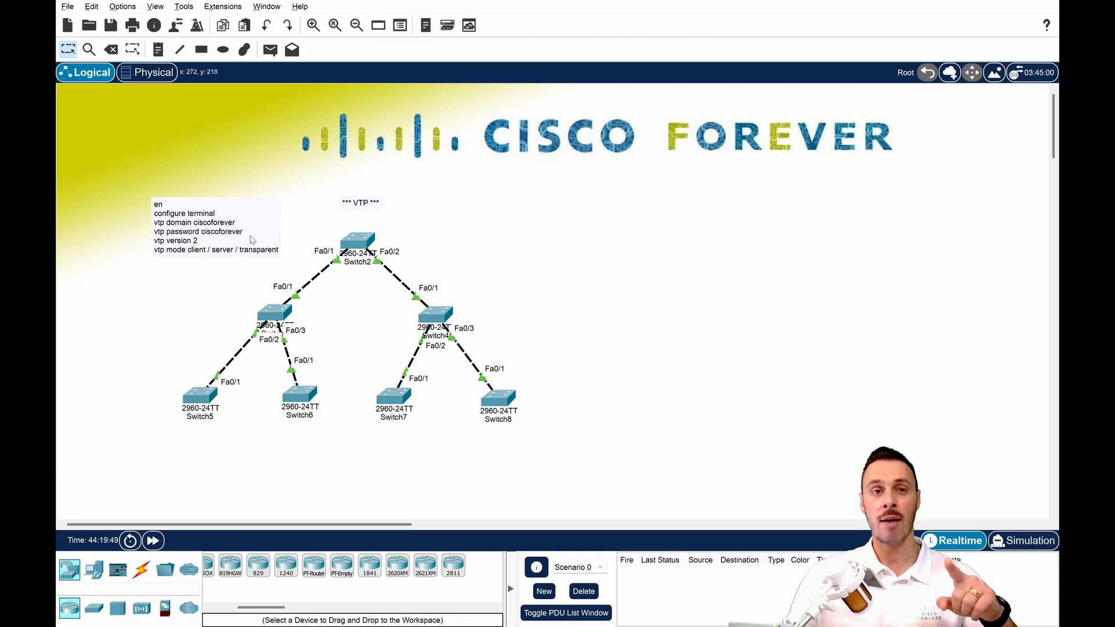
left_click(198, 216)
left_click_drag(151, 202, 203, 250)
key("ctrl+c")
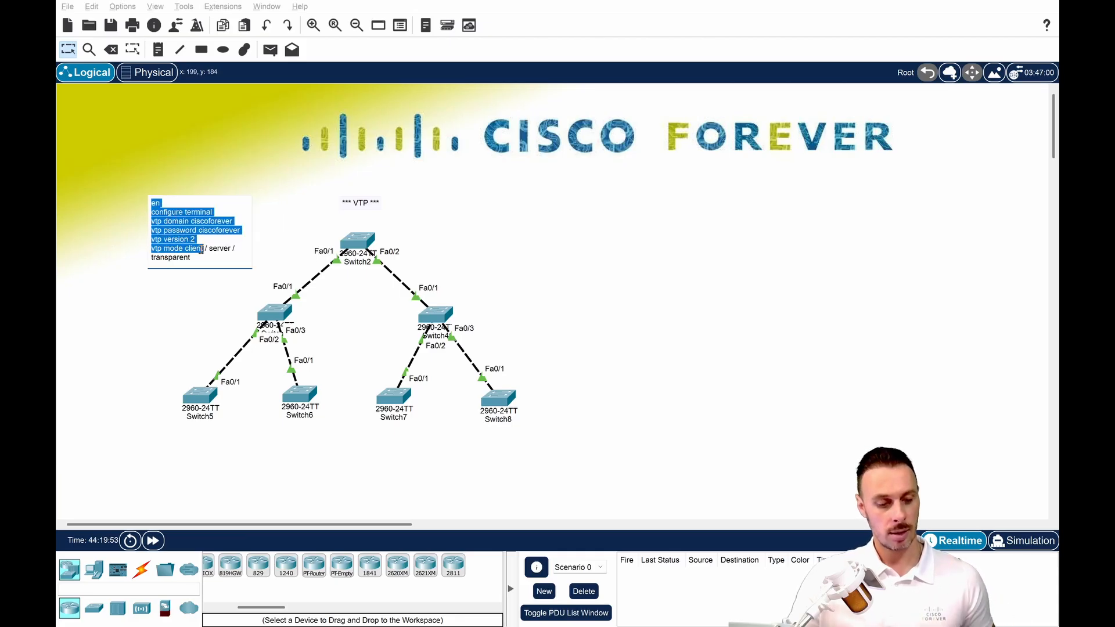
key("Escape")
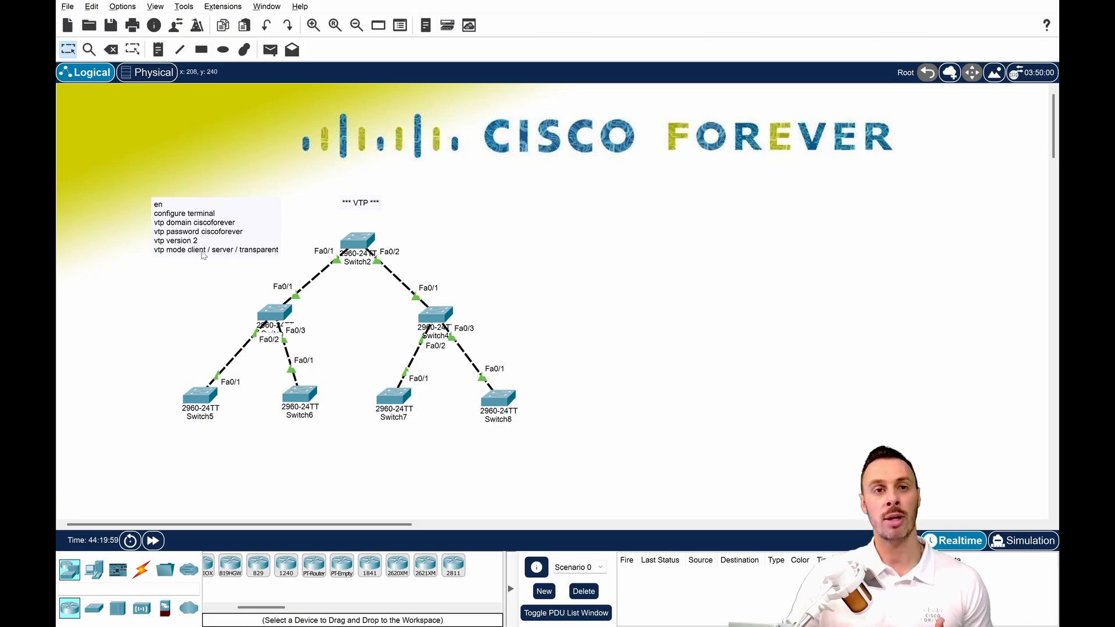
Run the copied commands on Switch4 to set VTP domain ciscoforever, the VTP password, version 2 and client mode, and close its window.
left_click(433, 317)
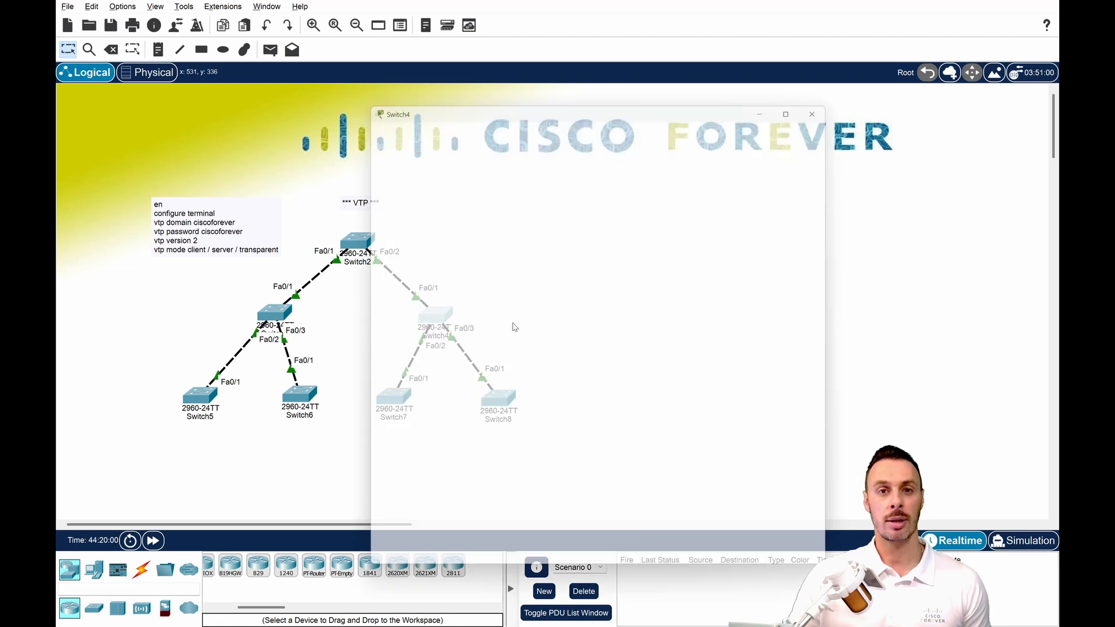
key("Return")
key("Return")
key("Return")
key("Return")
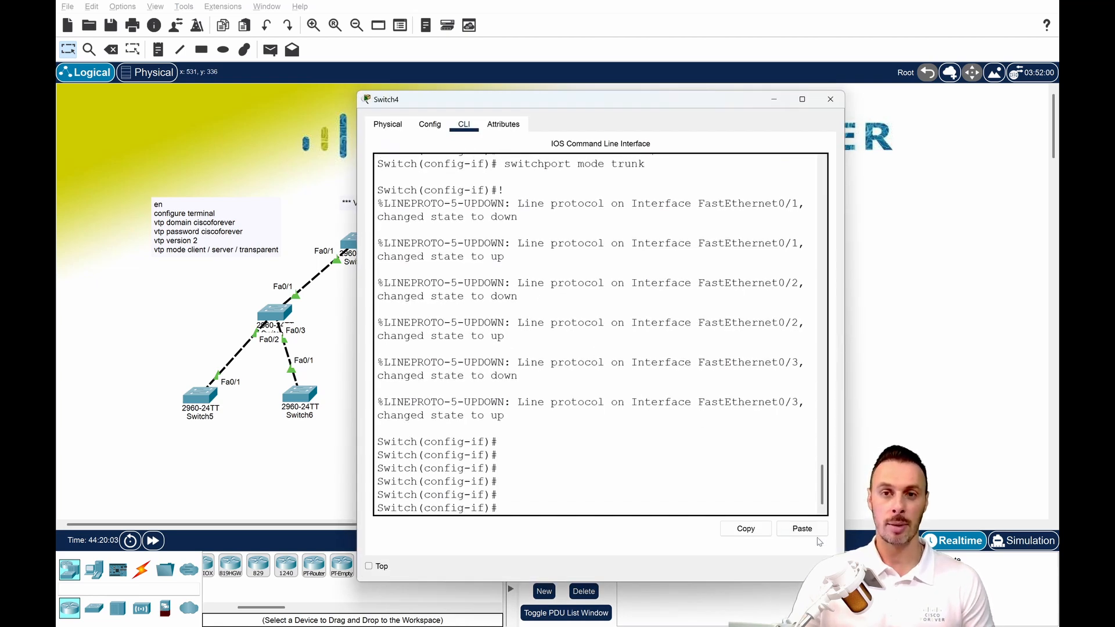
key("Return")
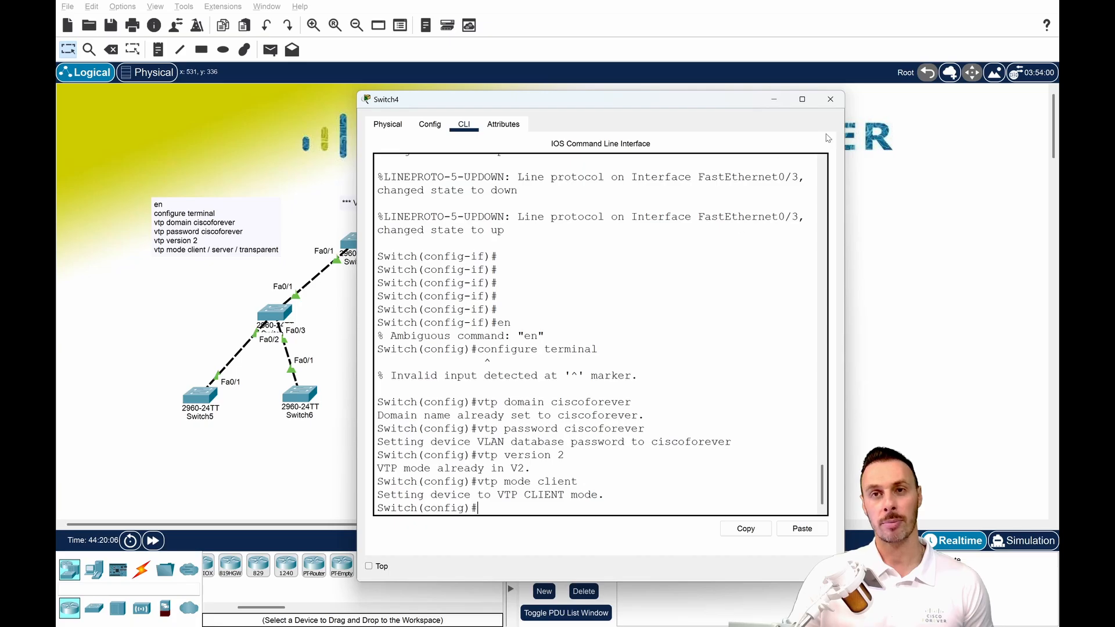
left_click(830, 99)
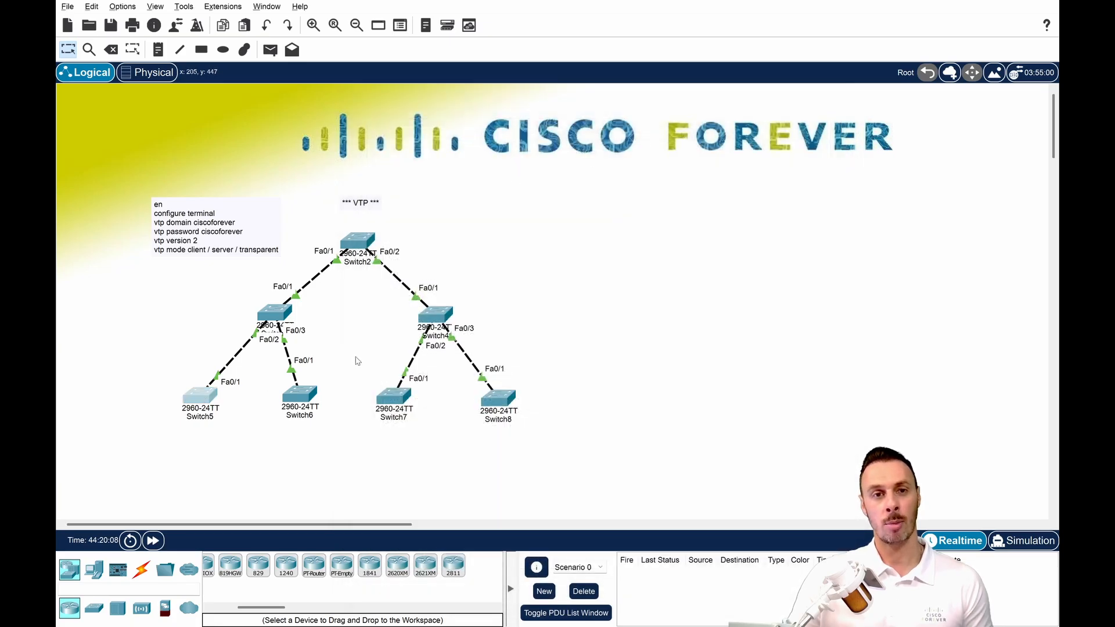
Run the copied commands on Switch5 to set VTP domain ciscoforever, the VTP password, version 2 and client mode, and close its window.
left_click(200, 397)
key("Return")
key("Return")
left_click(802, 529)
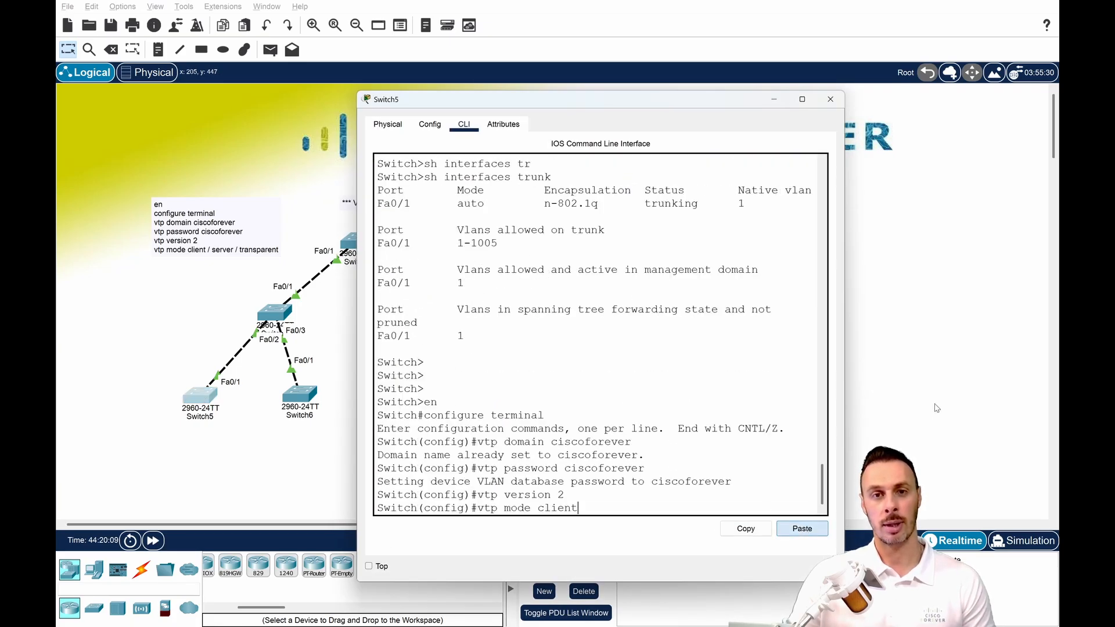
key("Return")
key("Return")
left_click(886, 402)
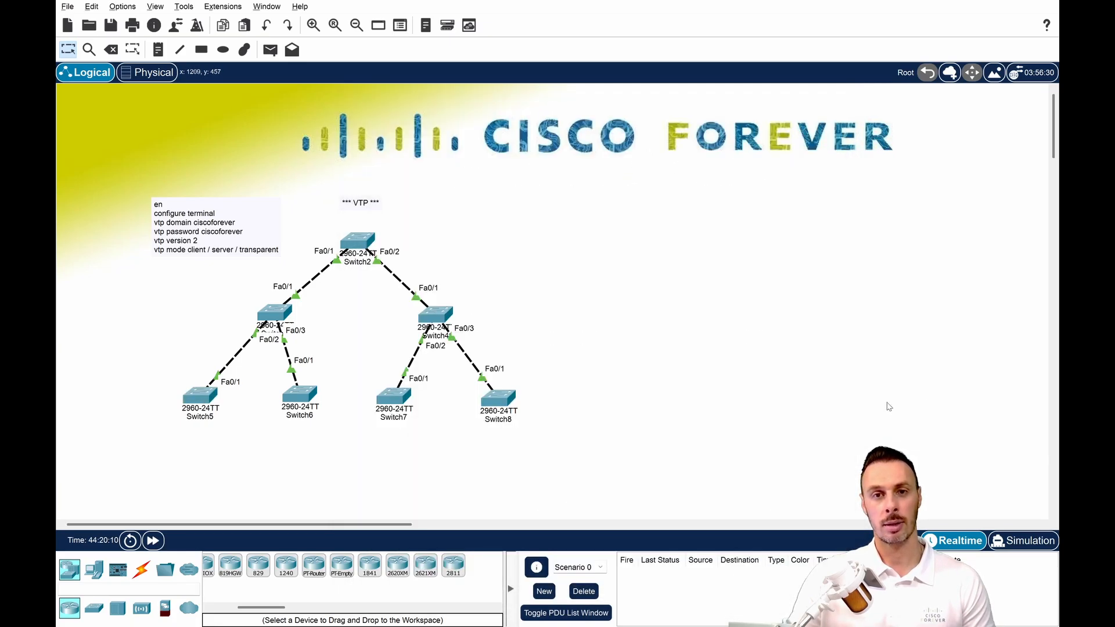
Run the copied commands on Switch6 to set VTP domain ciscoforever, the VTP password, version 2 and client mode, and close its window.
left_click(312, 397)
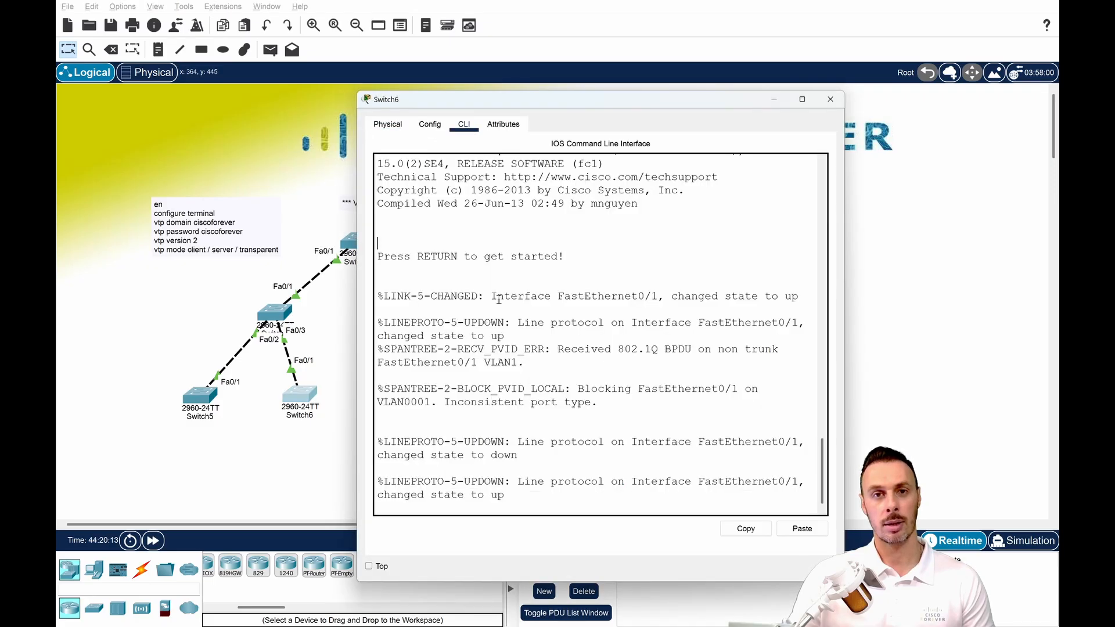
key("Return")
key("Return")
key("Return")
key("Return")
left_click(802, 528)
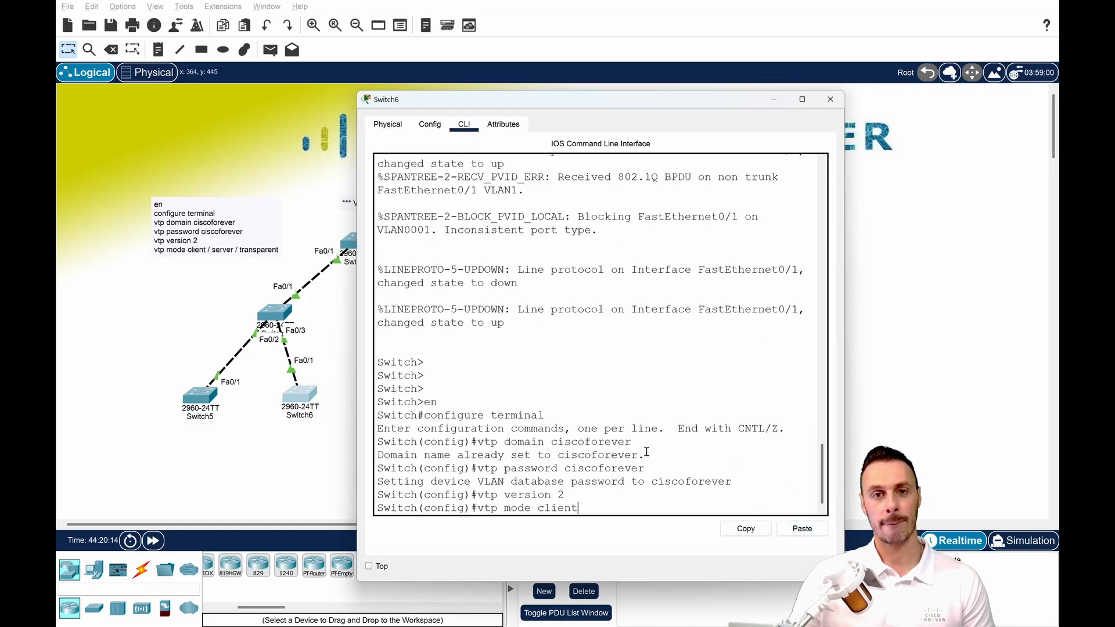
key("Return")
key("Return")
left_click(900, 397)
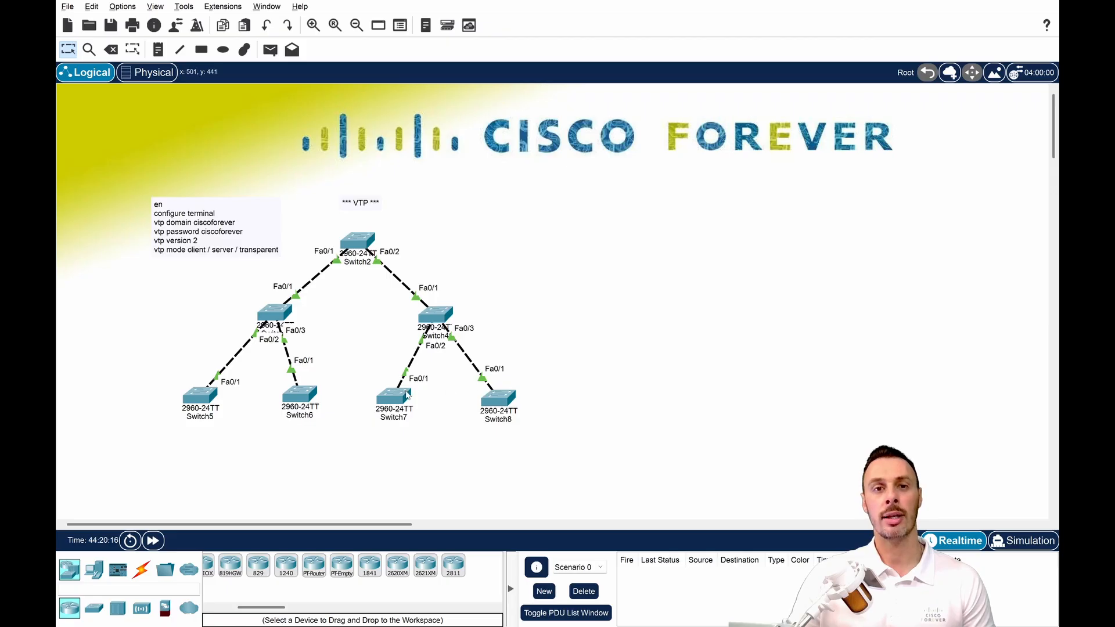
Run the copied commands on Switch7 to set VTP domain ciscoforever, the VTP password, version 2 and client mode, and close its window.
left_click(407, 394)
left_click(465, 124)
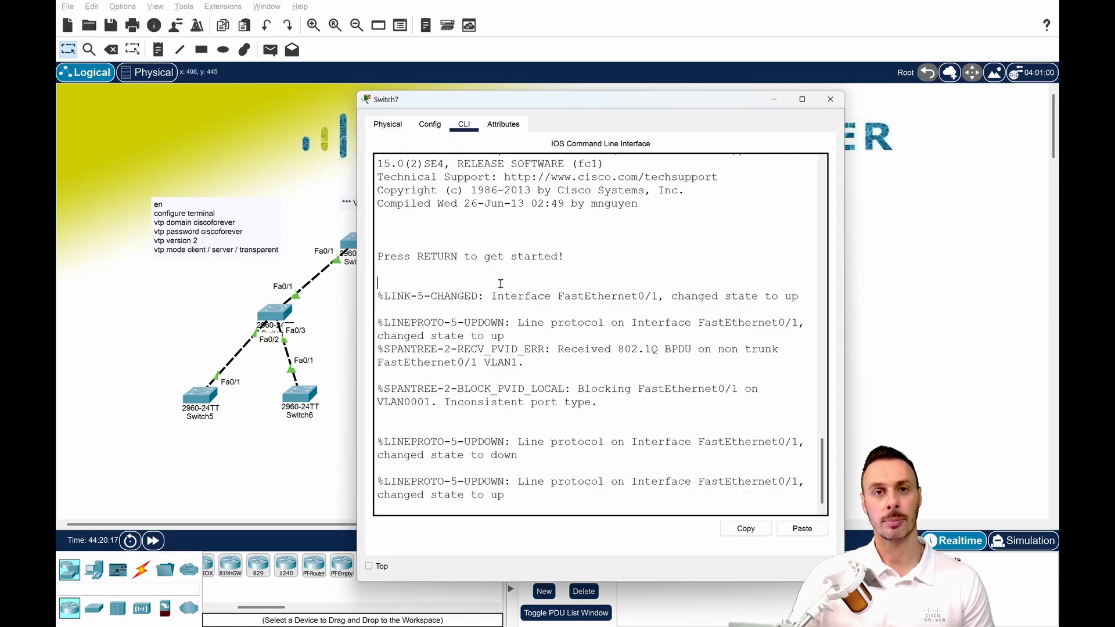
key("Return")
key("Return")
key("Return")
key("Return")
left_click(802, 528)
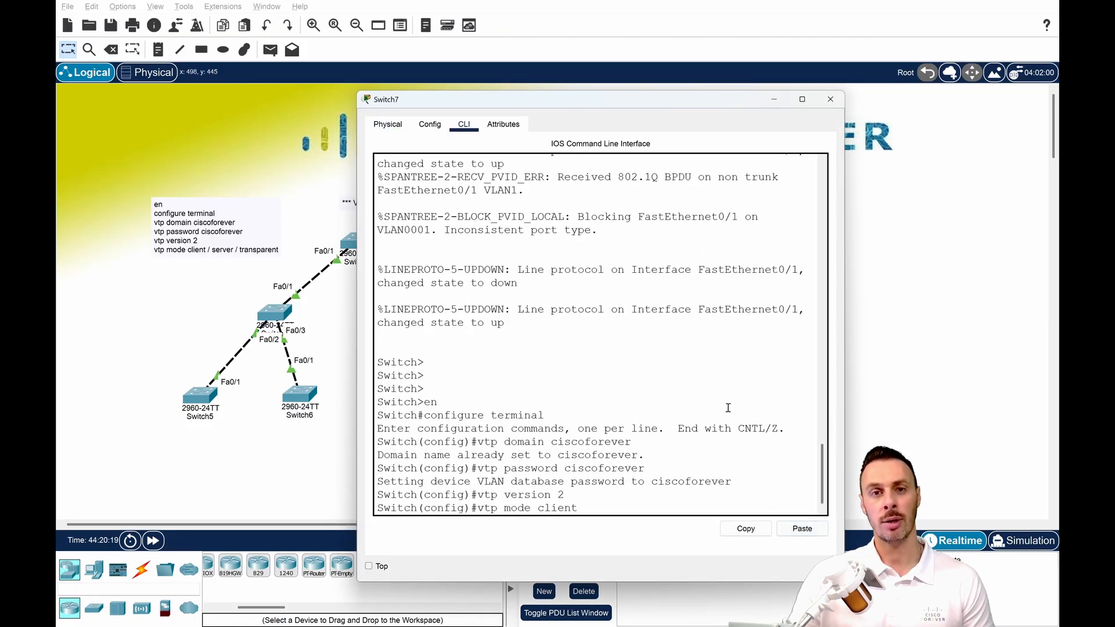
key("Return")
key("Return")
key("Return")
left_click(922, 355)
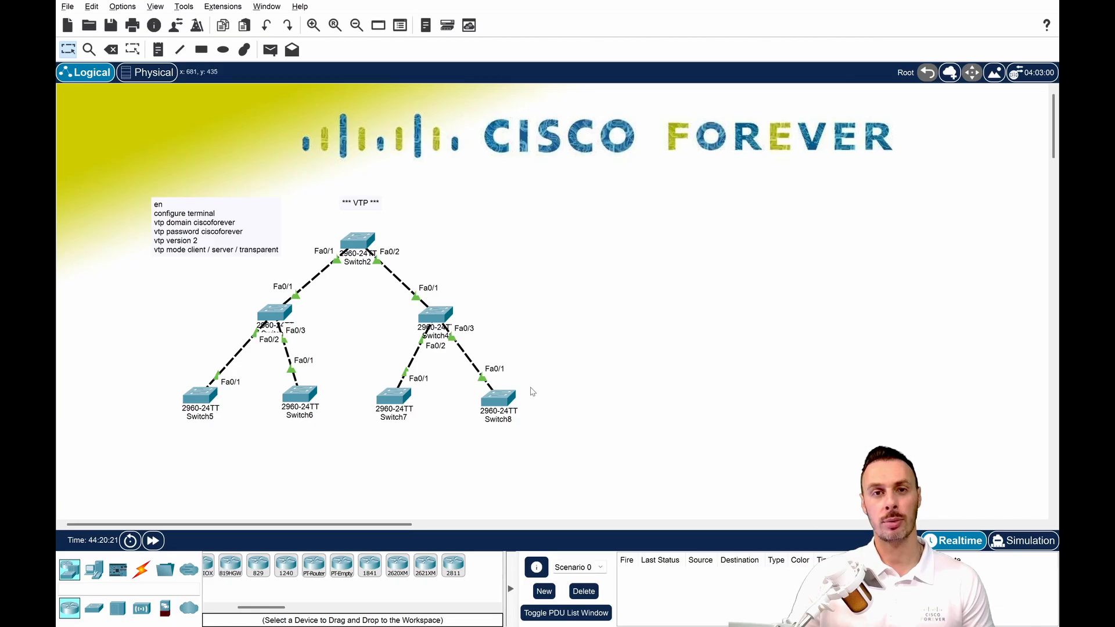
Run the copied commands on Switch8 to set VTP domain ciscoforever, the VTP password, version 2 and client mode, and close its window.
left_click(504, 400)
left_click(465, 124)
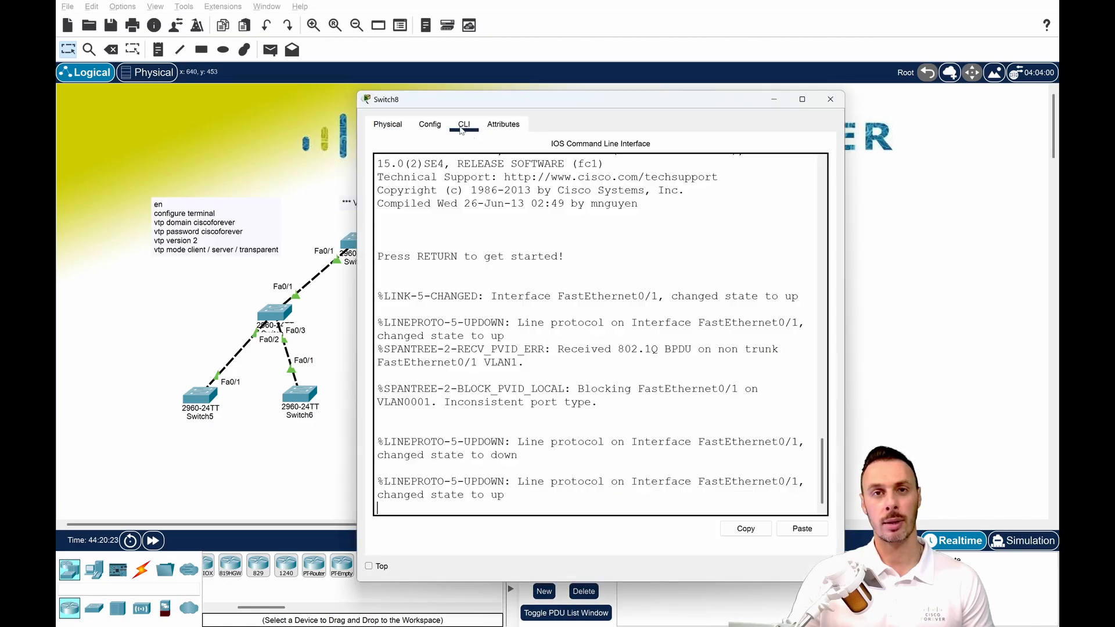
key("Return")
key("Return")
key("Return")
key("Return")
left_click(800, 529)
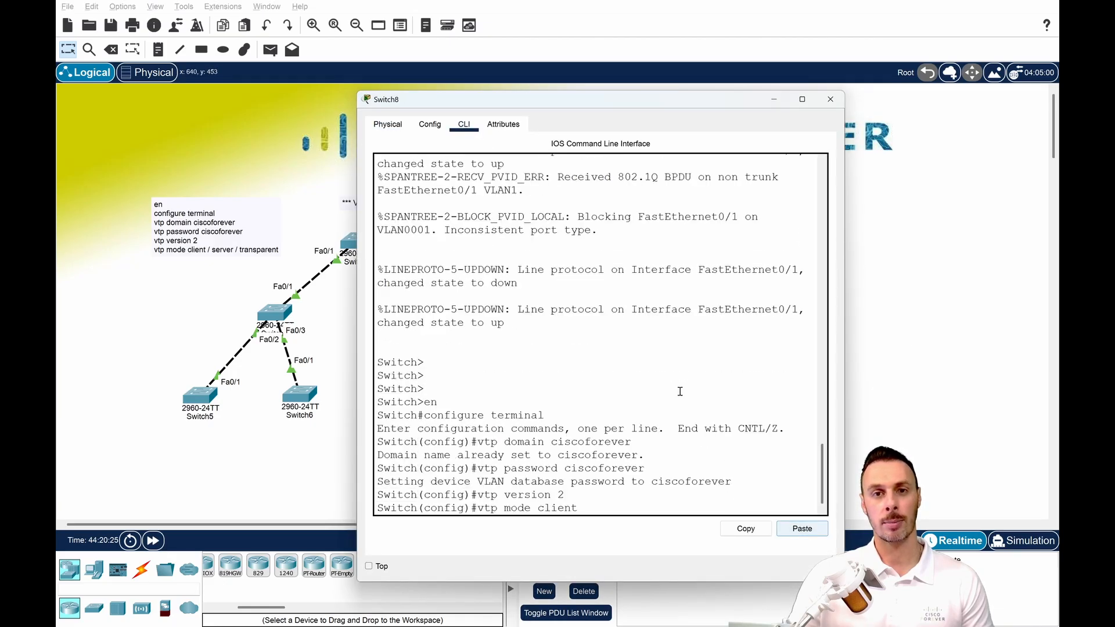
key("Return")
key("Return")
key("Return")
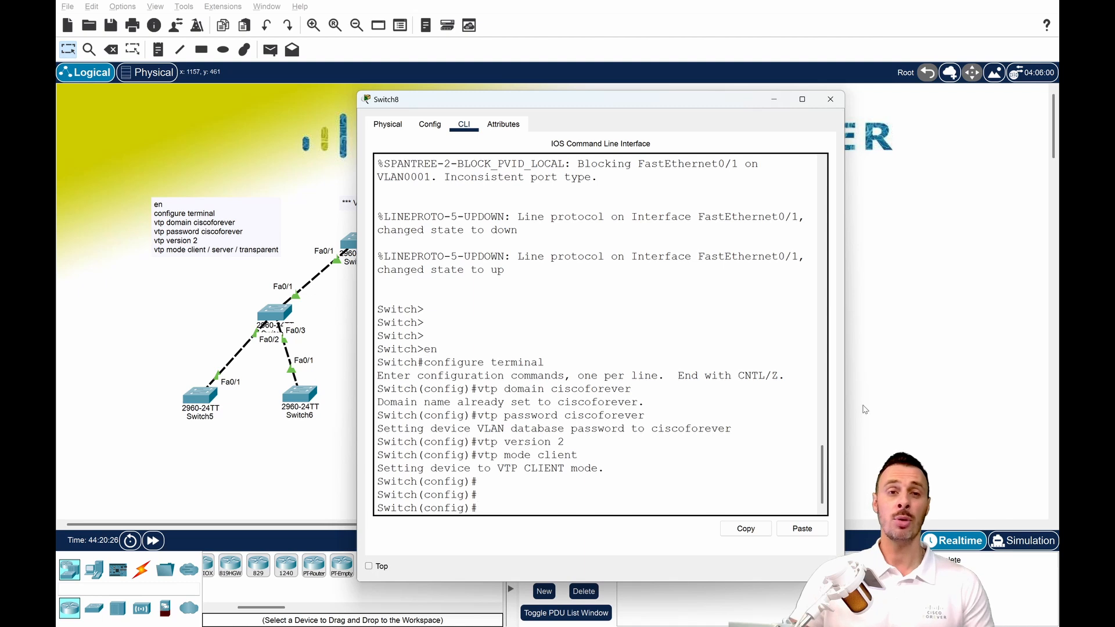
left_click(830, 100)
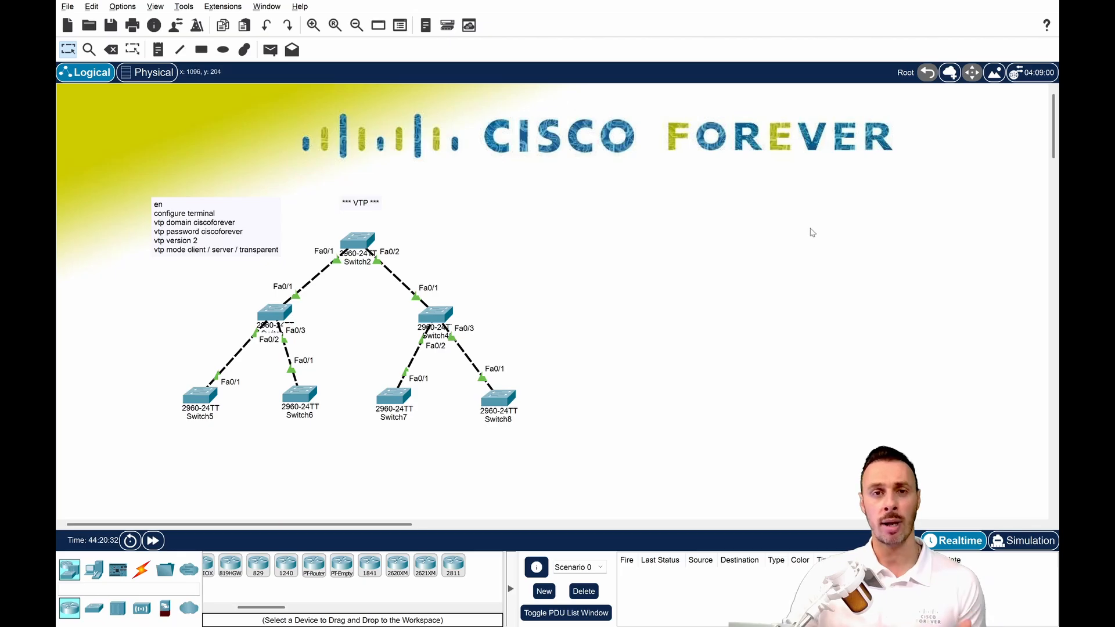
left_click_drag(136, 302, 583, 462)
left_click_drag(425, 225, 292, 281)
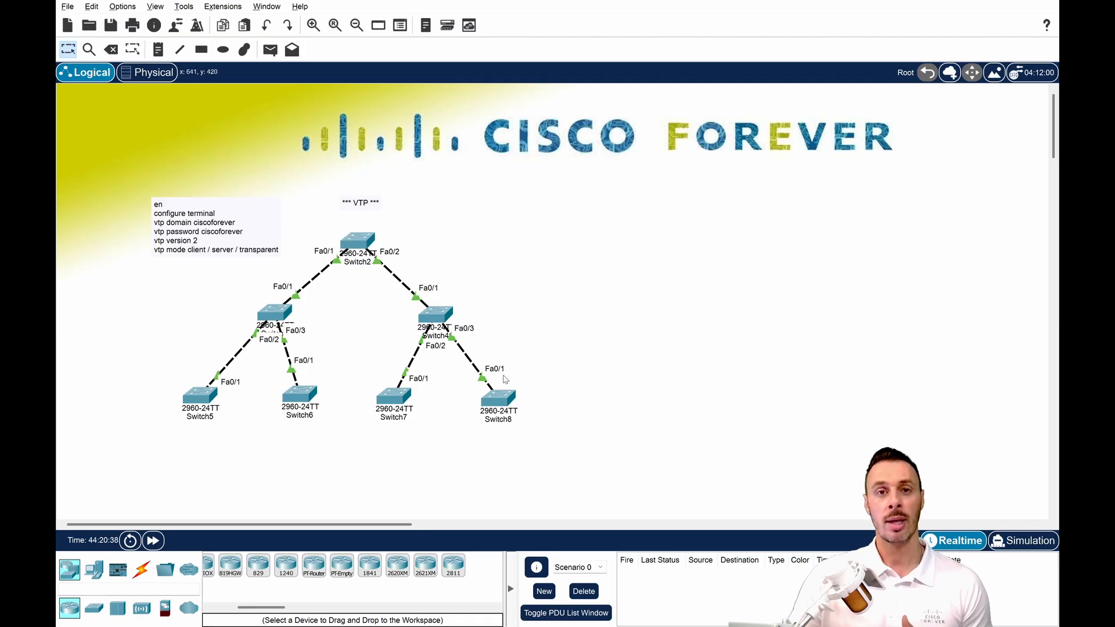
Try to create VLAN 10 on Switch8, the VTP client, and close its window.
left_click(518, 401)
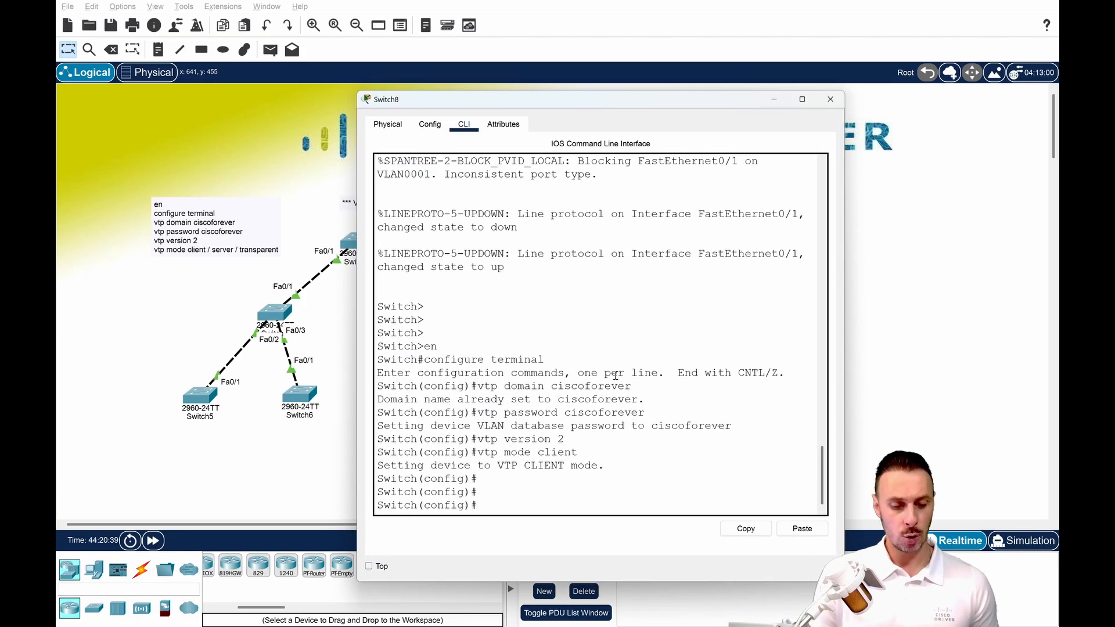
type("vlan 10")
key("Return")
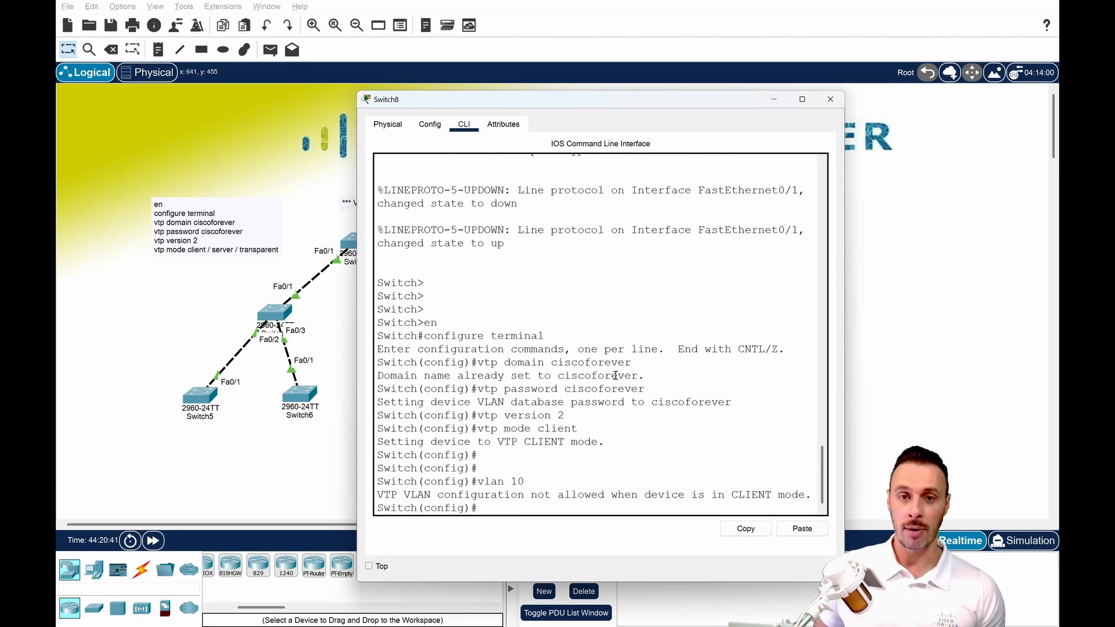
key("Return")
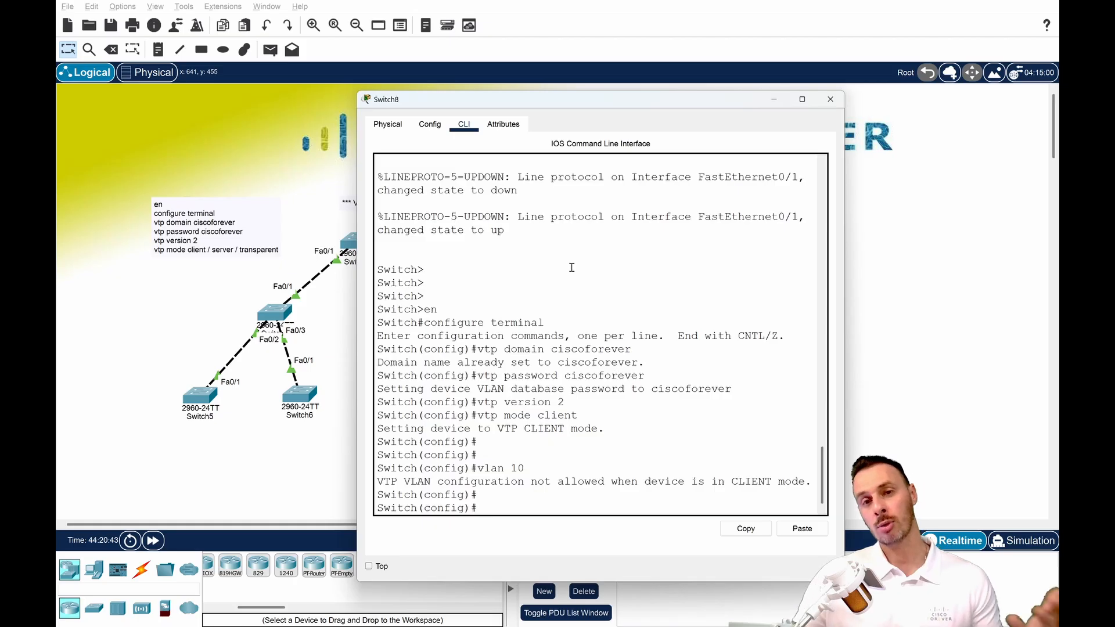
left_click(830, 99)
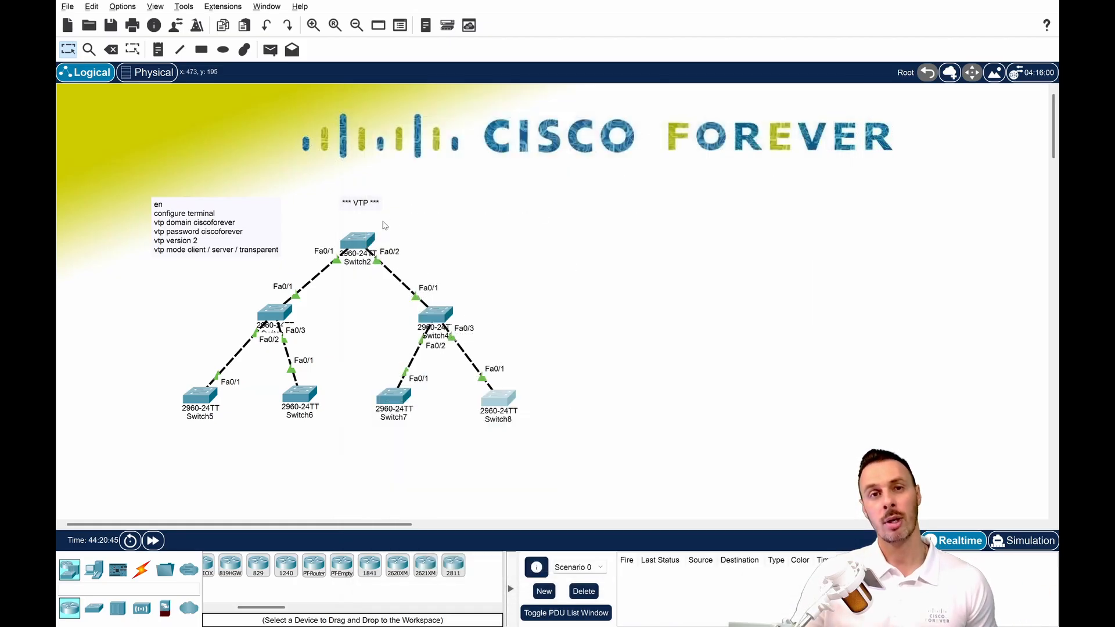
Enter global configuration mode on Switch2, the VTP server, and create VLAN 10.
left_click(381, 232)
key("Return")
key("Return")
key("Return")
key("Return")
key("Return")
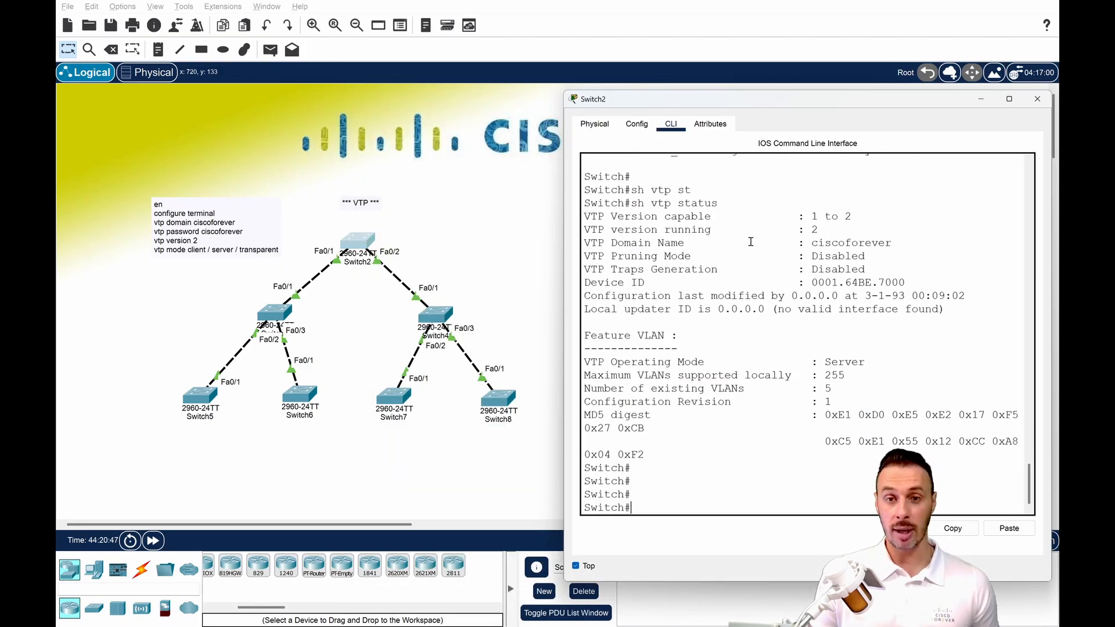
type("conf t")
key("Return")
key("Return")
key("Return")
key("Return")
type("vlan 10")
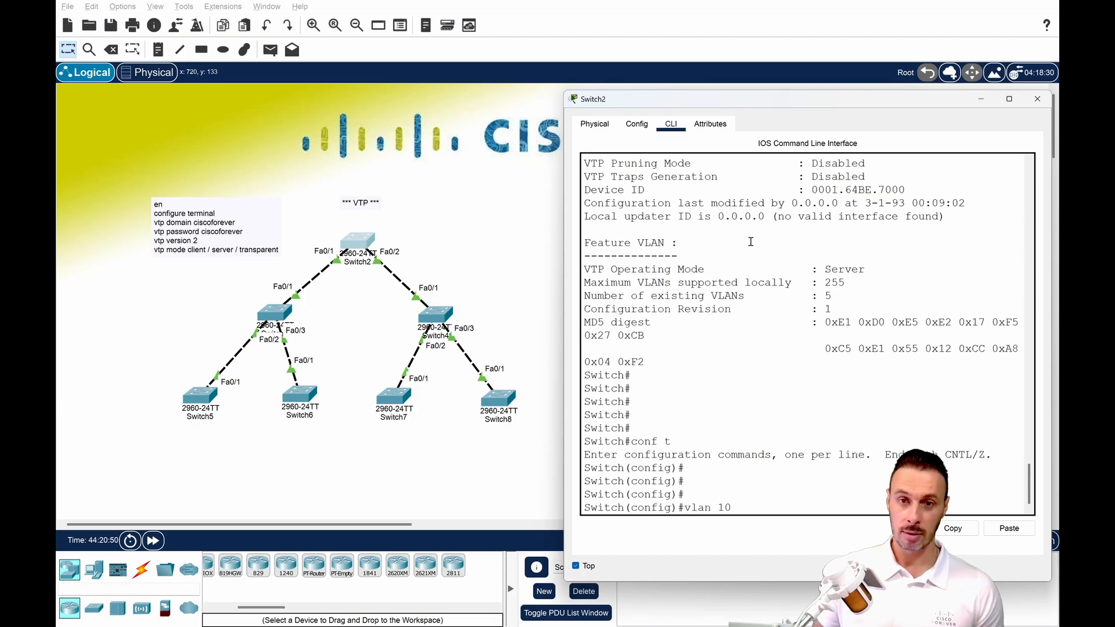
key("Return")
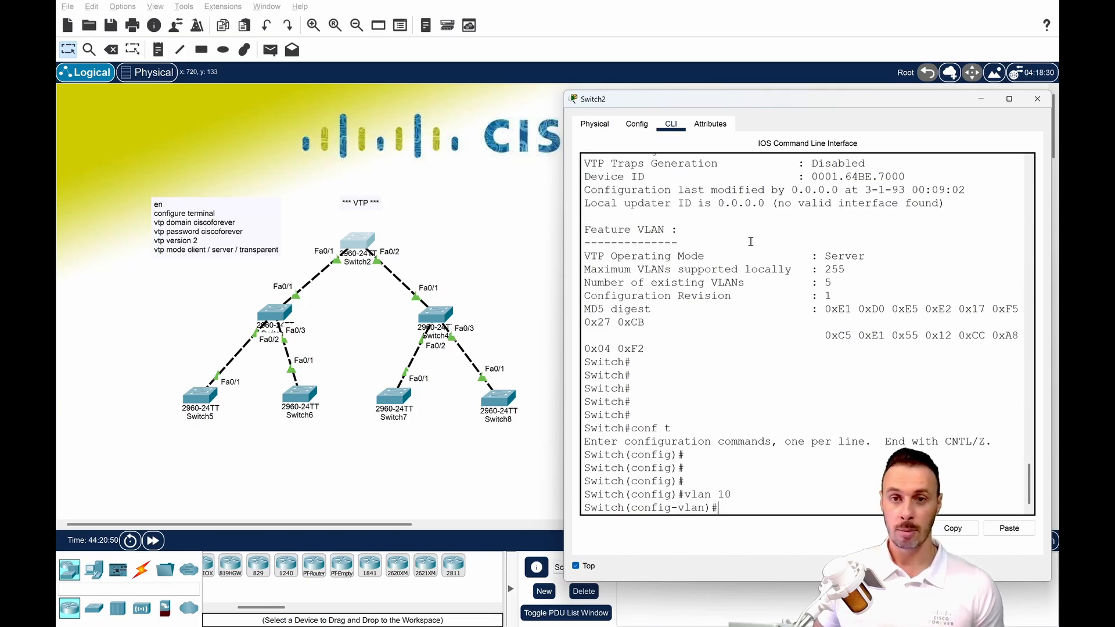
List the VLANs on Switch5 from configuration mode, check the VLAN 10 entry, and put the Switch2 and Switch5 windows away.
left_click(206, 403)
left_click_drag(474, 100, 212, 104)
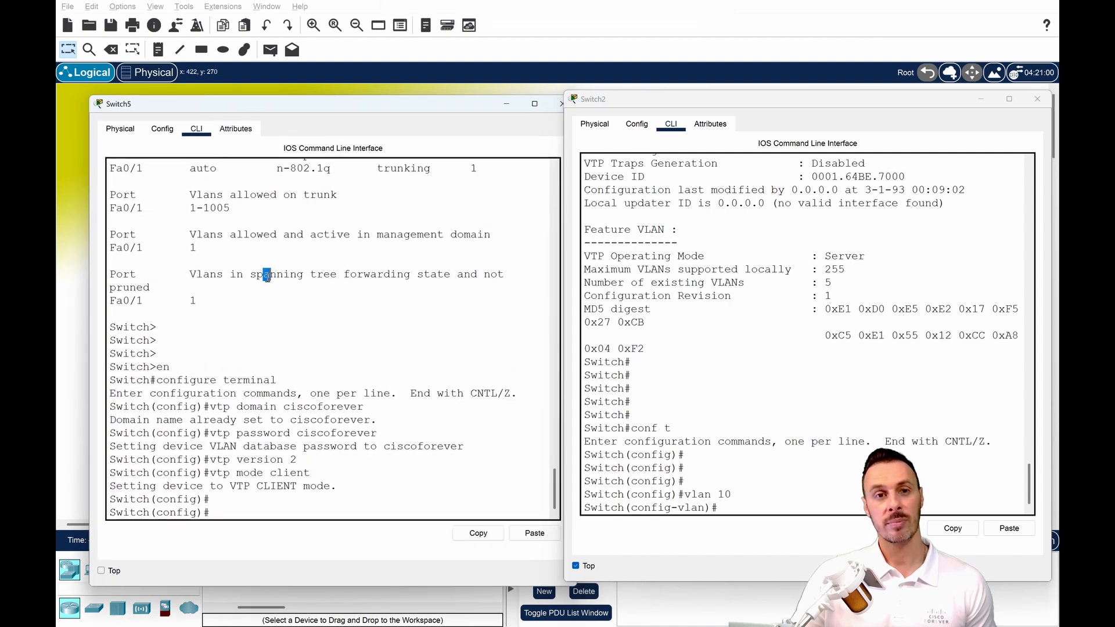
type("do sh vlan")
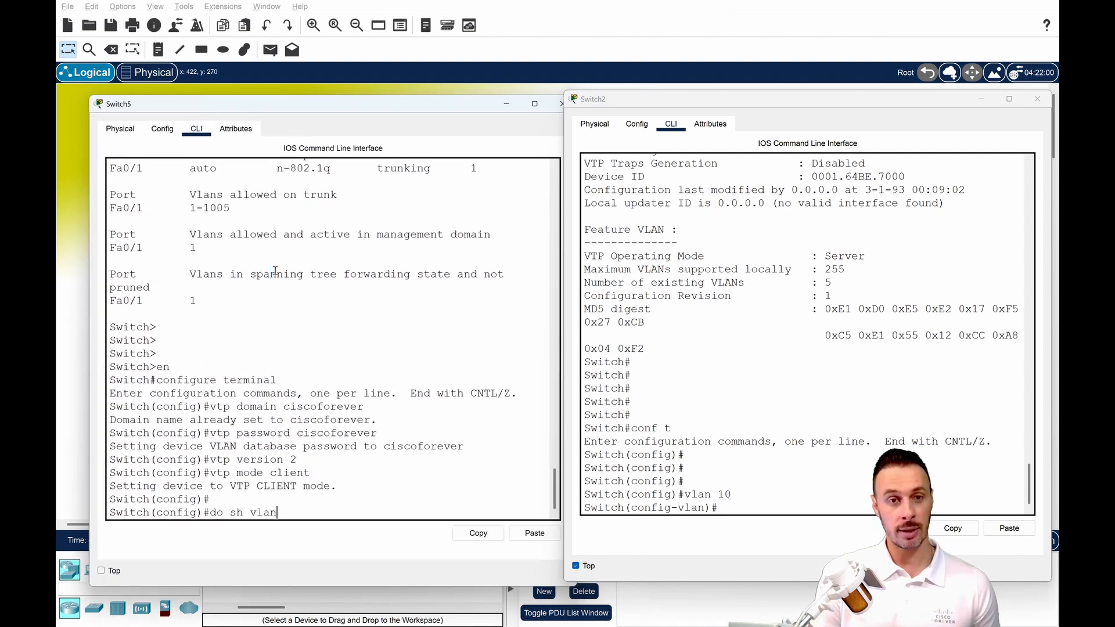
key("Return")
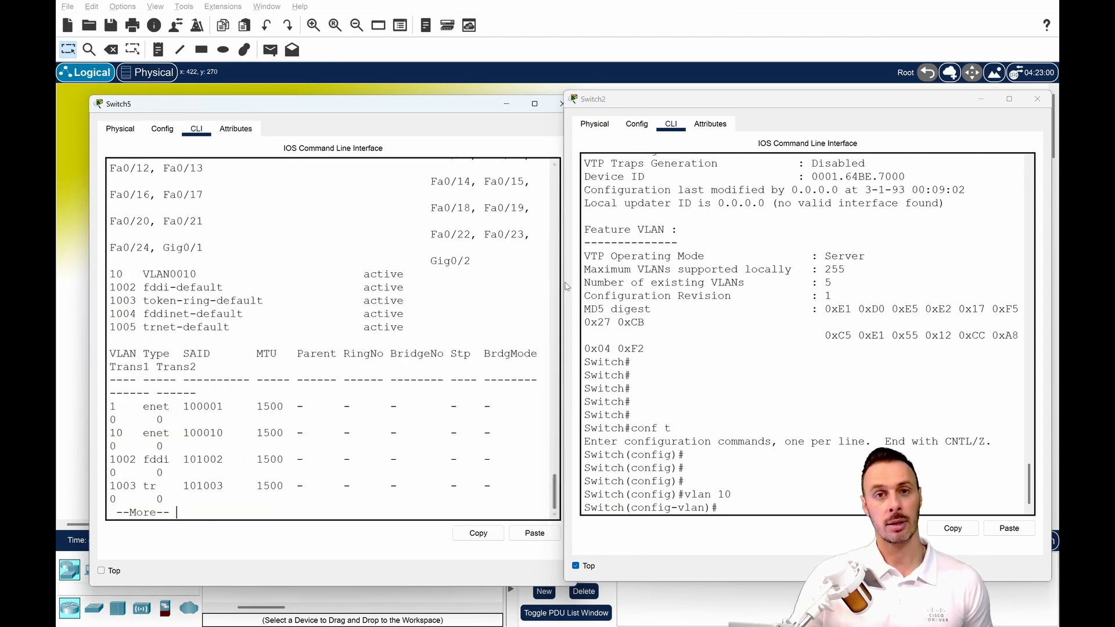
left_click_drag(565, 285, 660, 284)
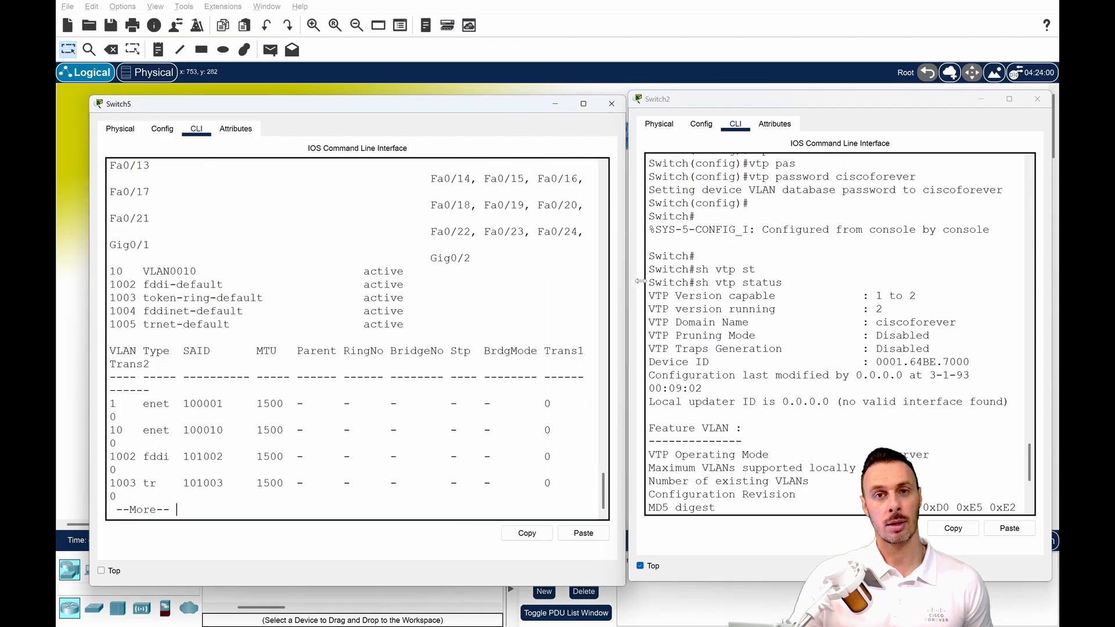
left_click_drag(211, 317, 55, 306)
left_click_drag(122, 350, 174, 355)
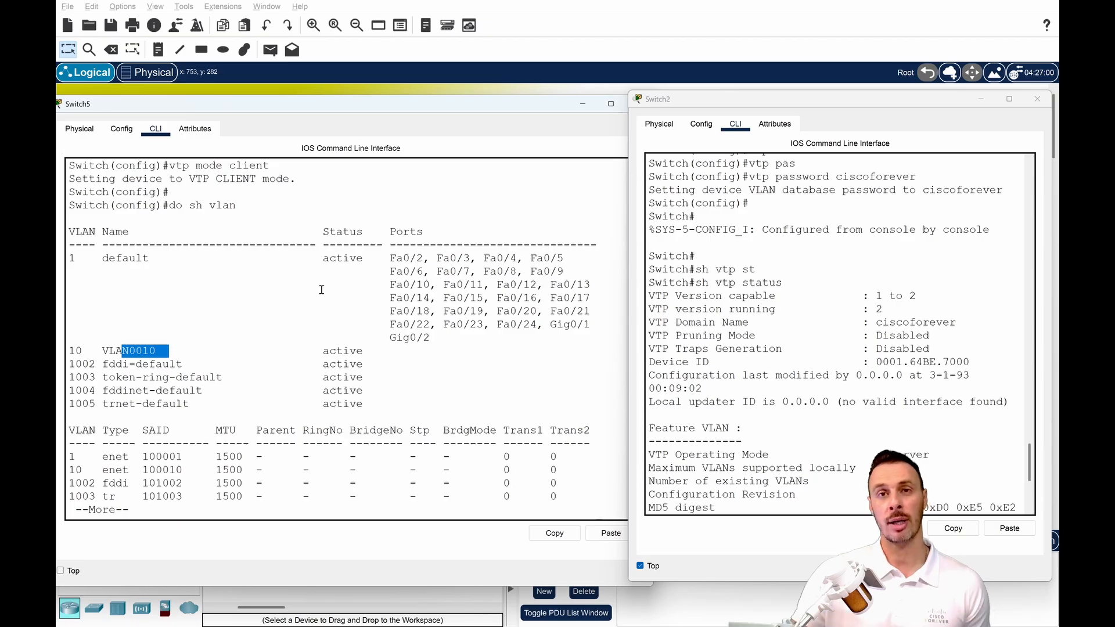
left_click(981, 98)
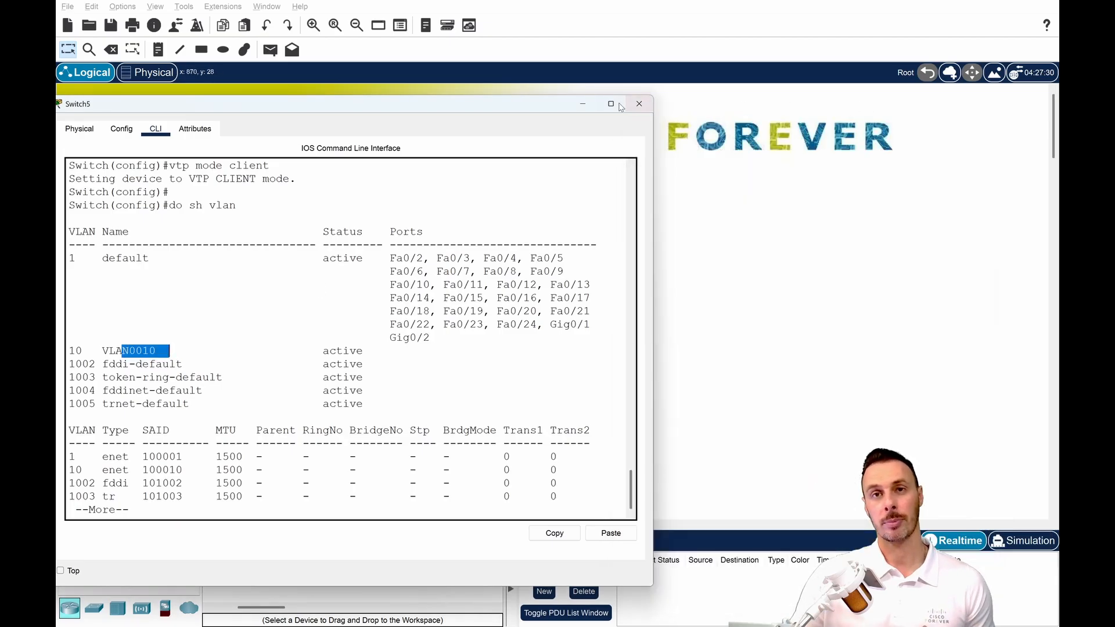
left_click(582, 103)
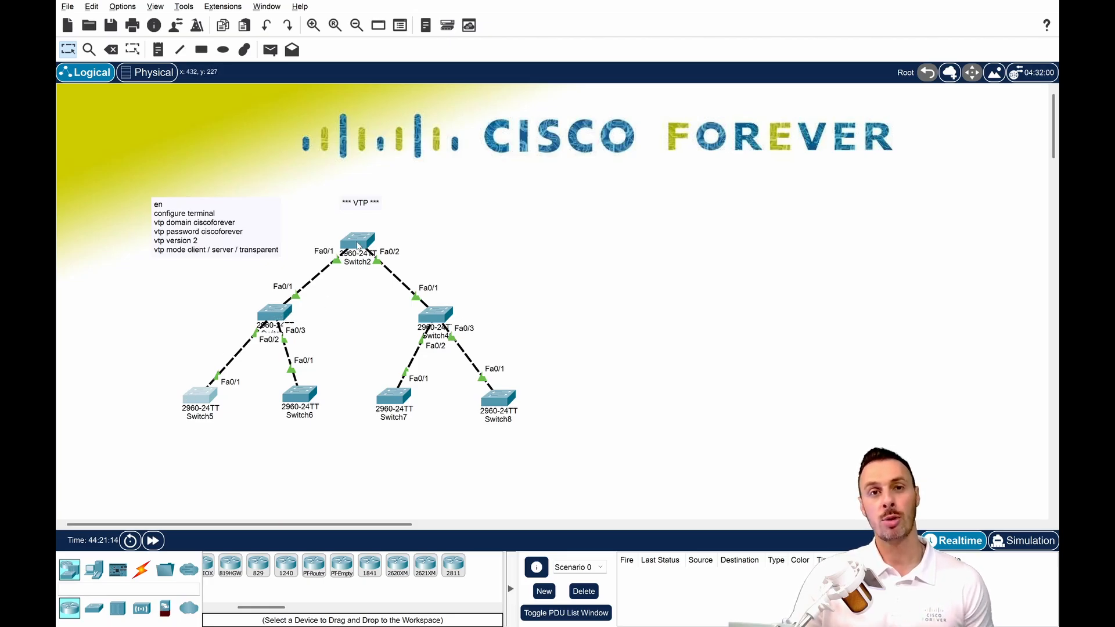
Leave configuration mode on Switch8, show its VLAN table to check for VLAN 10, and close its window.
left_click_drag(482, 299, 408, 329)
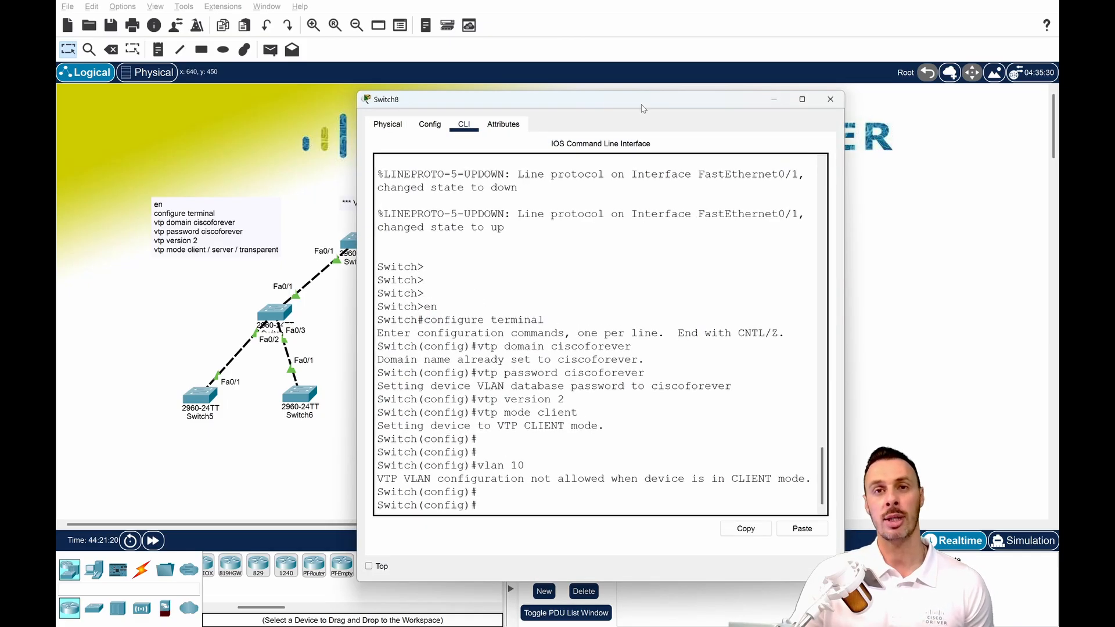
left_click_drag(644, 108, 801, 114)
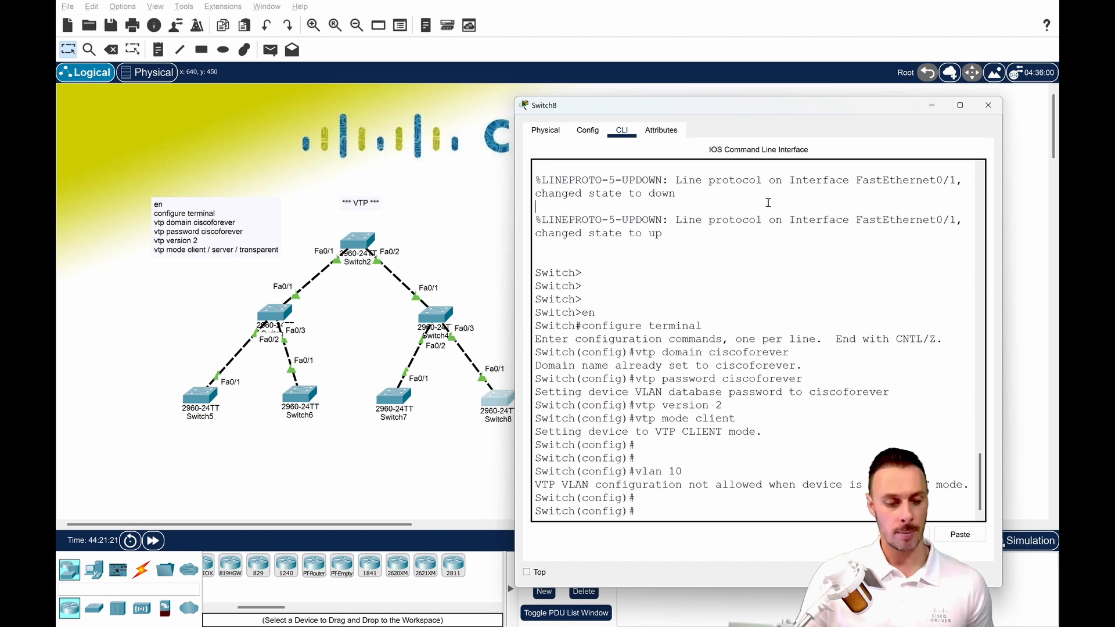
key("ctrl+z")
type("sh vla")
key("Tab")
key("Return")
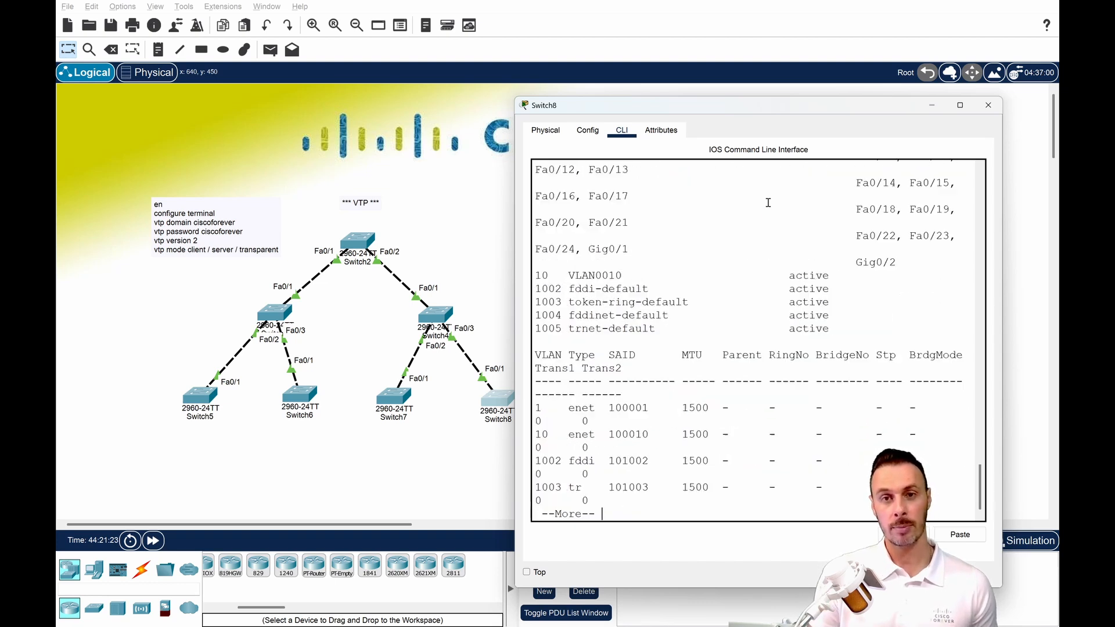
left_click_drag(536, 276, 623, 277)
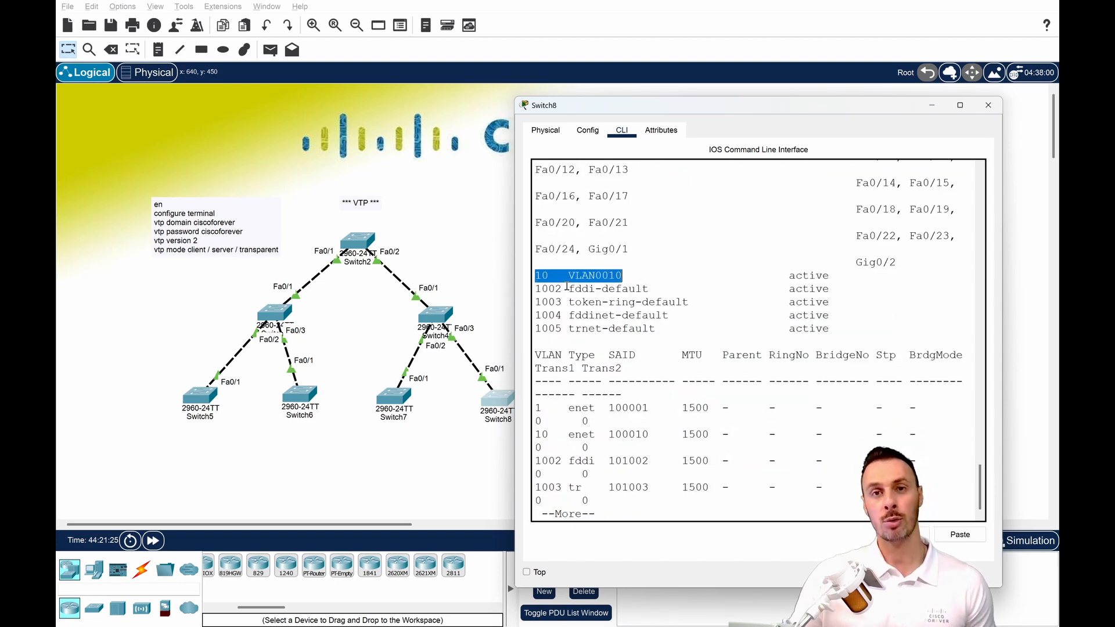
left_click_drag(516, 290, 387, 290)
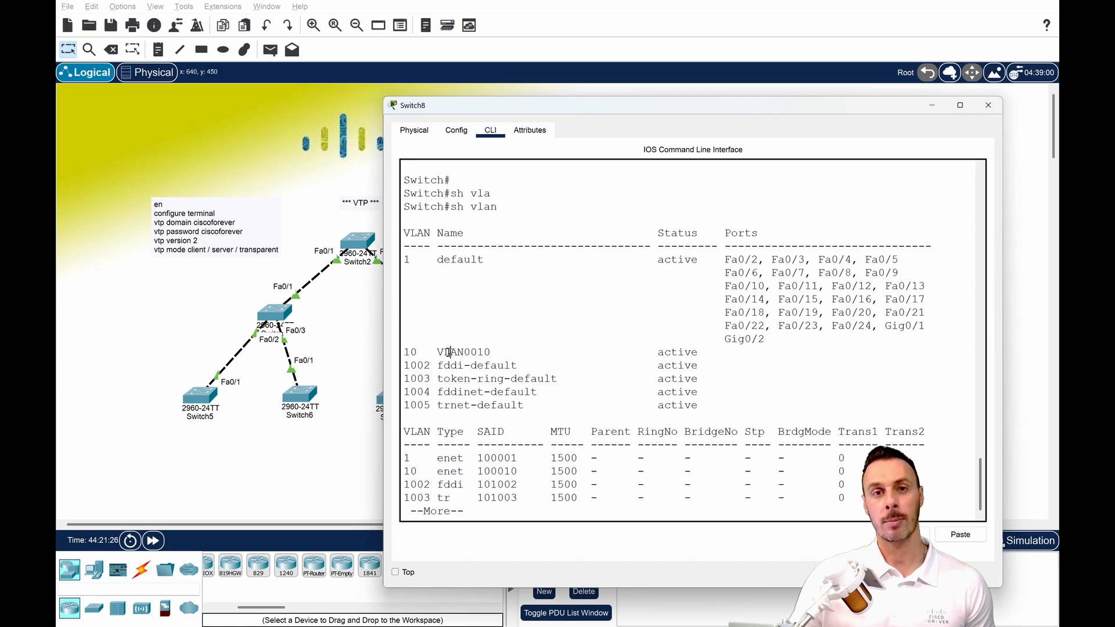
left_click(988, 105)
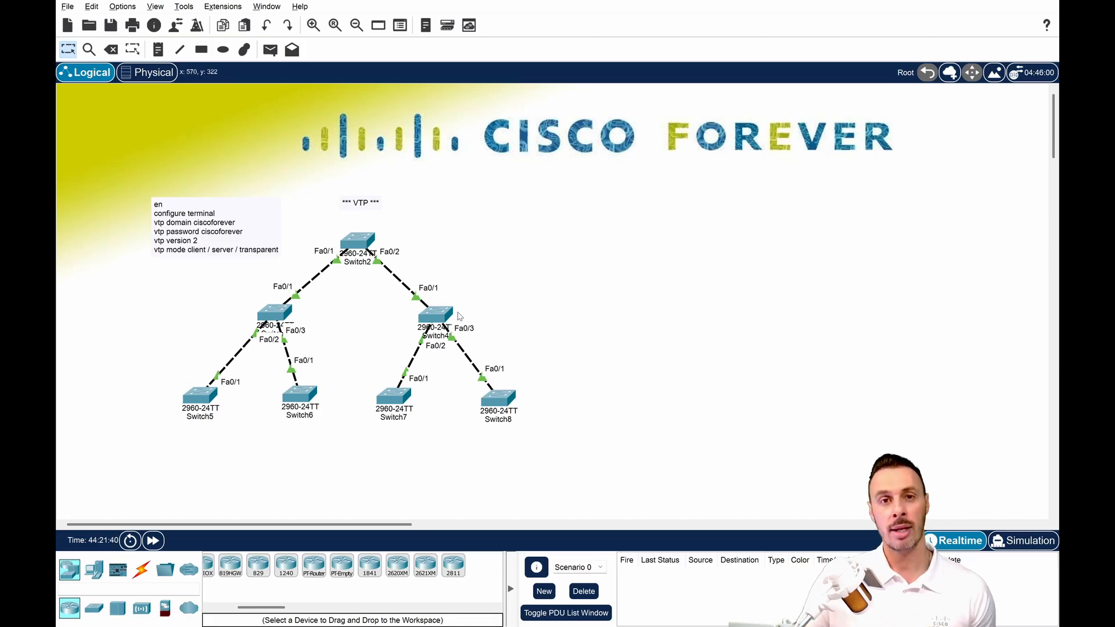
Set the VTP mode of Switch4 to transparent.
left_click(435, 318)
left_click_drag(634, 104, 793, 102)
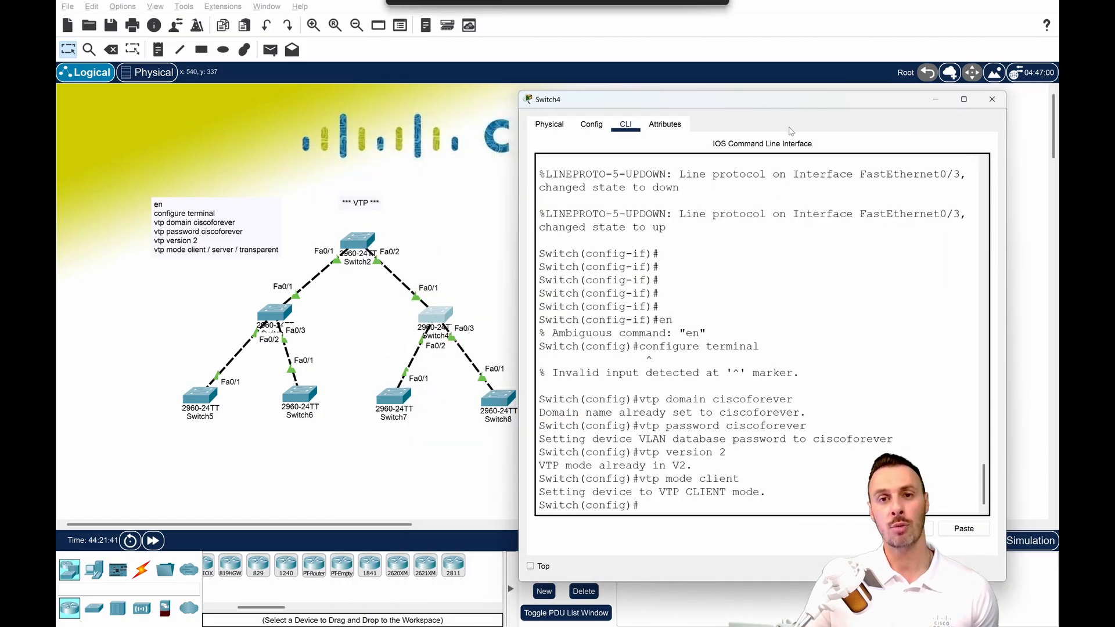
left_click(786, 191)
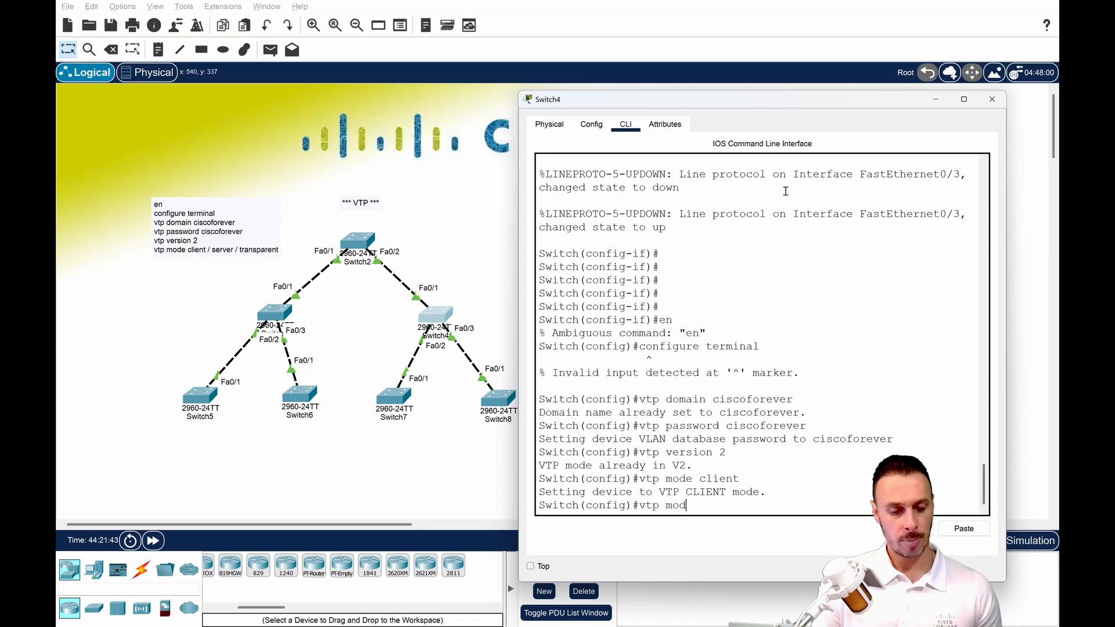
key("Tab")
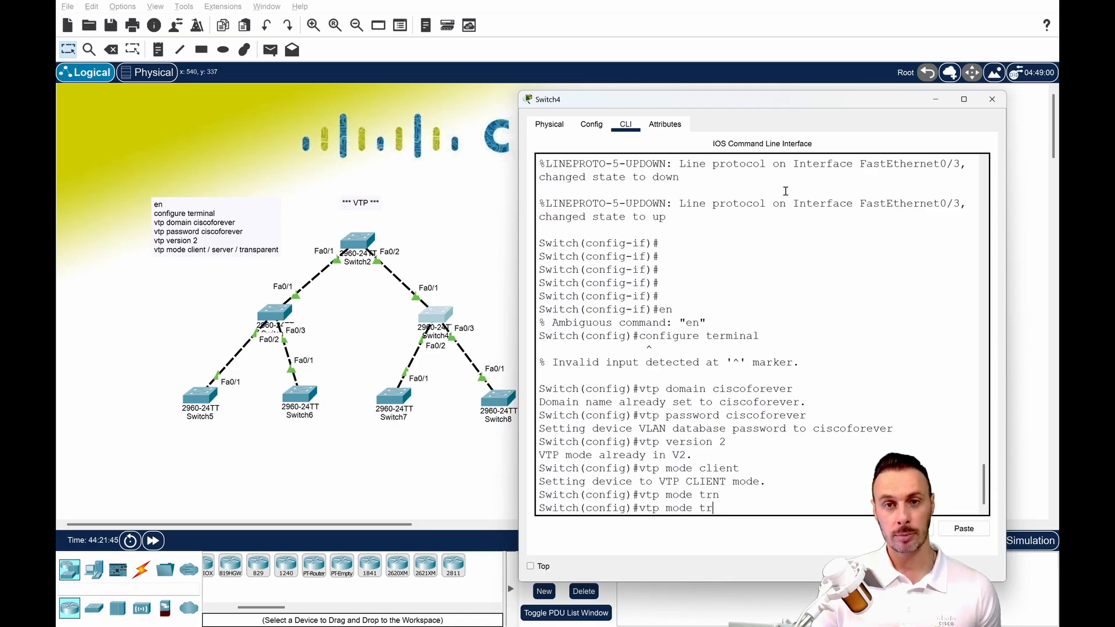
type("an")
key("Tab")
key("Return")
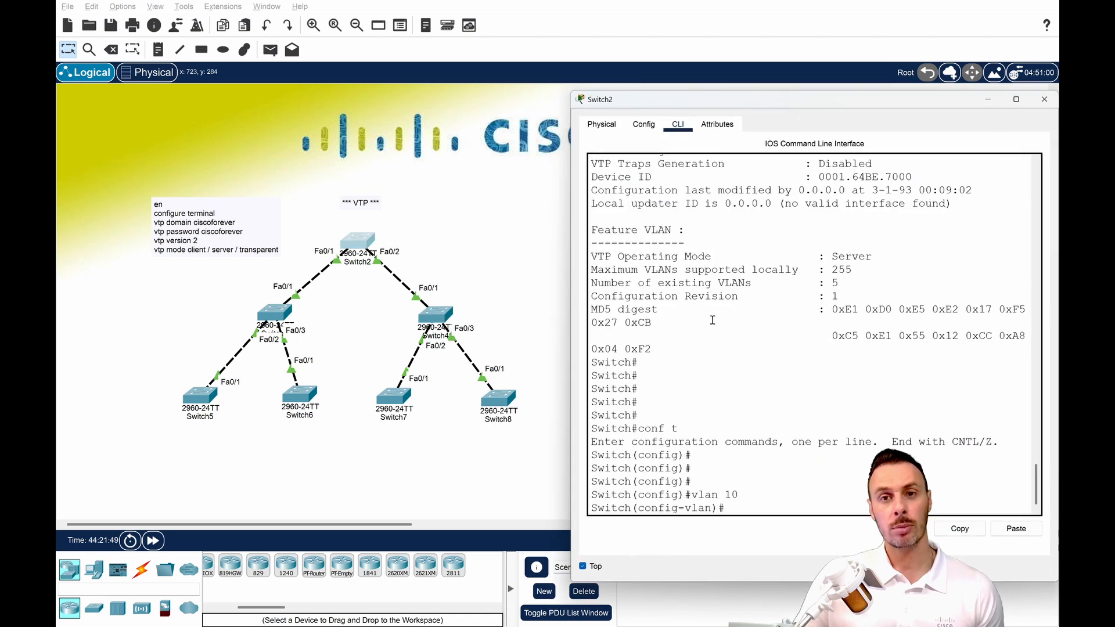
Create VLAN 20 on Switch2, the VTP server.
type("vlan 2")
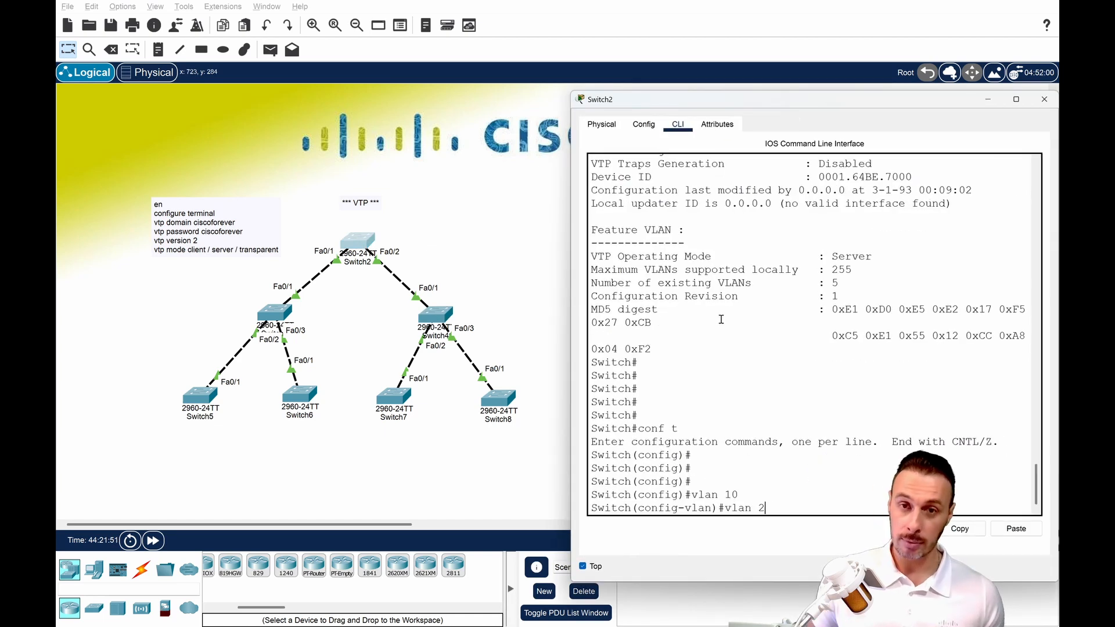
type("0")
key("Return")
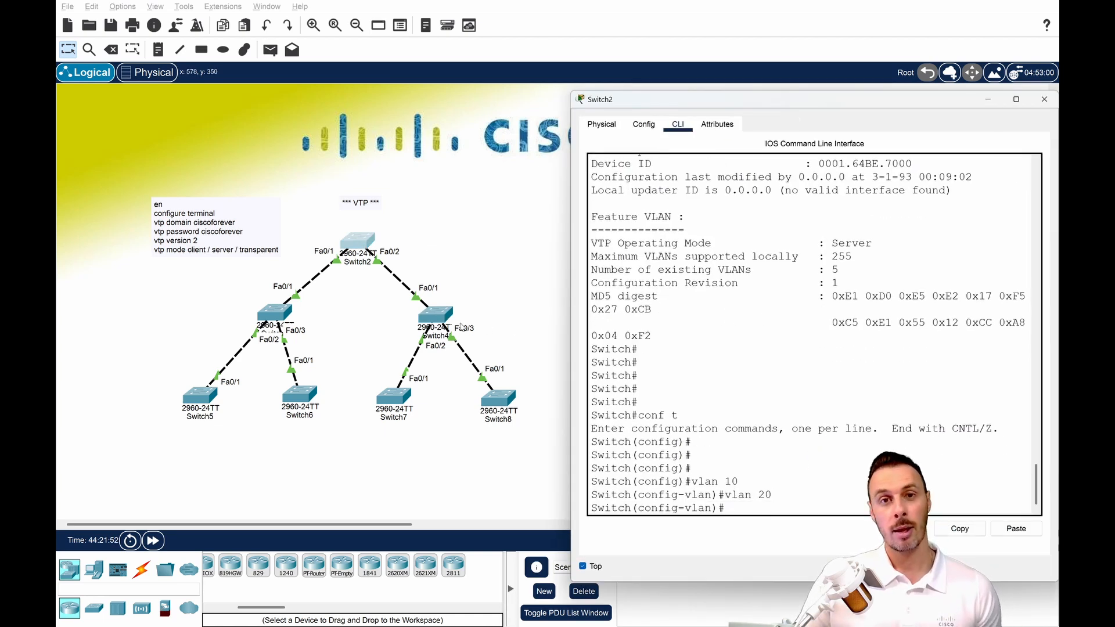
Close the Switch2 window and show the VLAN table on Switch8 again to check for VLAN 20.
left_click(498, 404)
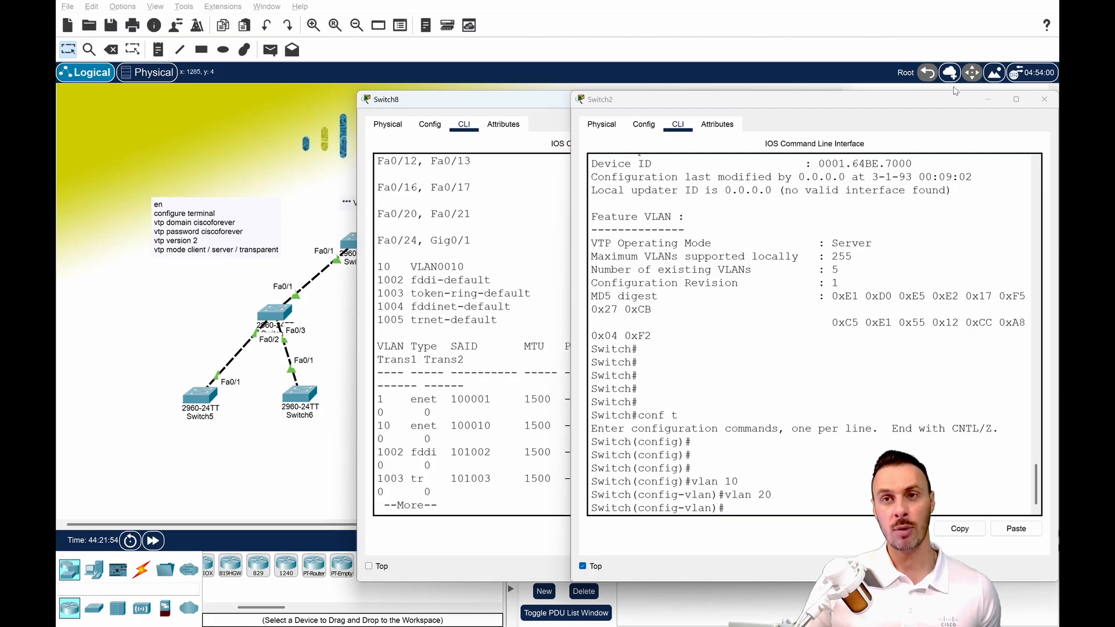
left_click(1043, 99)
left_click_drag(614, 113, 847, 113)
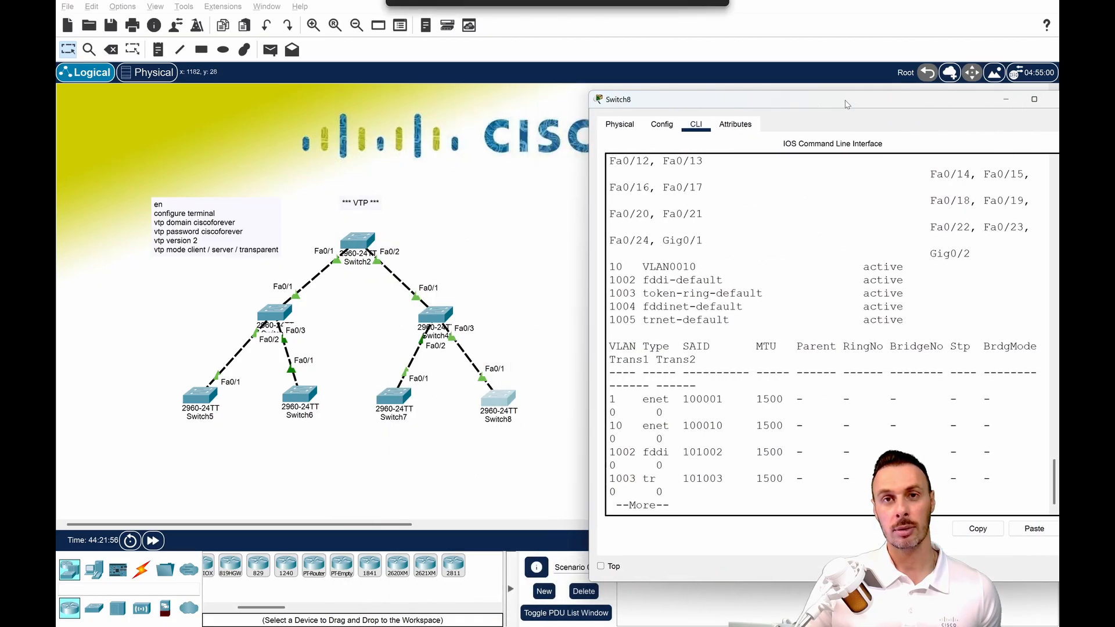
key("Return")
key("Return")
key("Return")
type("sh vl")
key("Return")
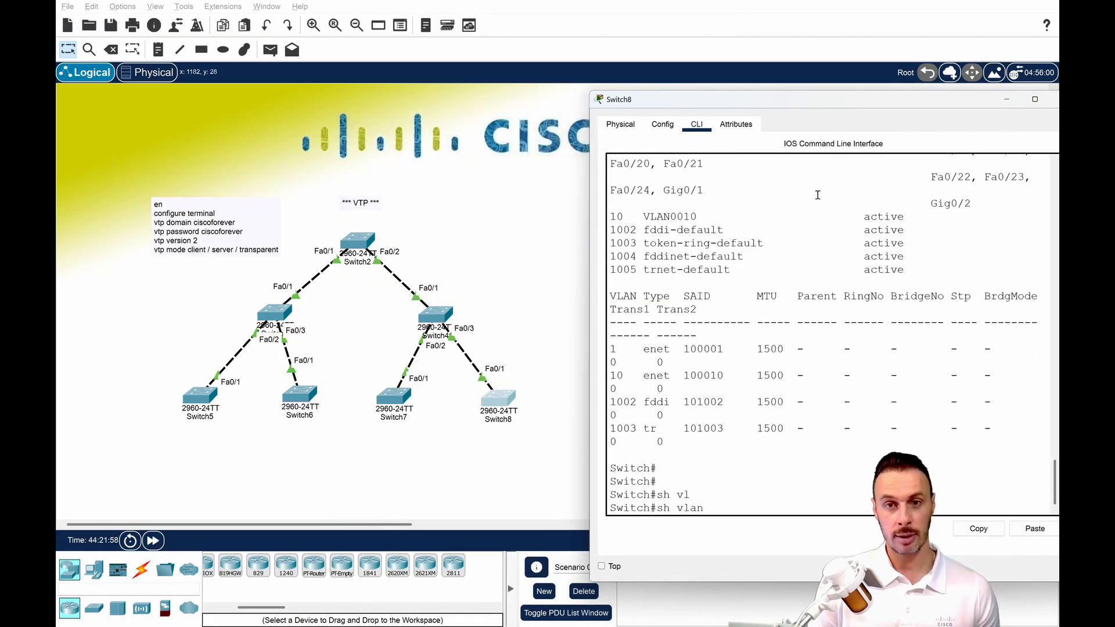
left_click_drag(617, 299, 712, 298)
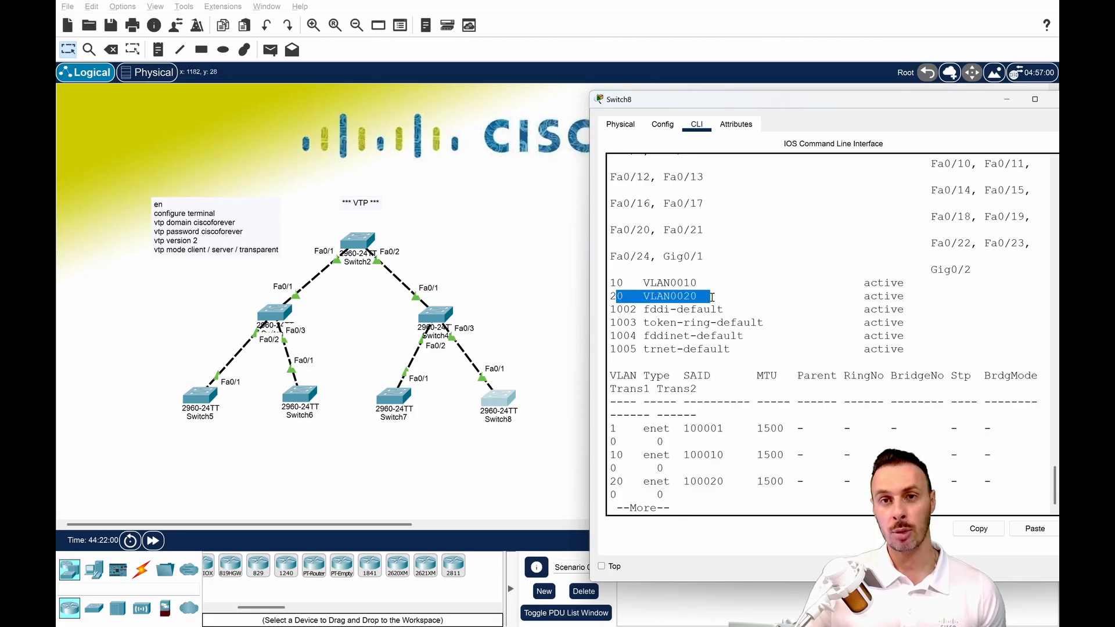
List the VLANs on Switch4 from configuration mode with do sh vlan and check which VLANs it holds.
left_click(528, 298)
left_click(436, 314)
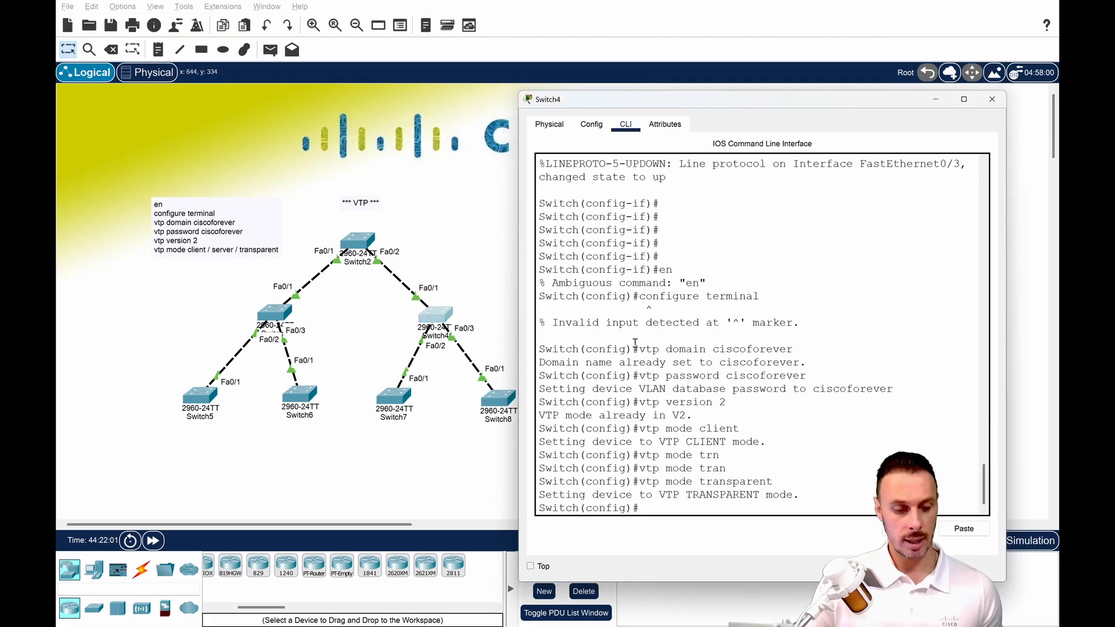
type("sh vlan")
key("Return")
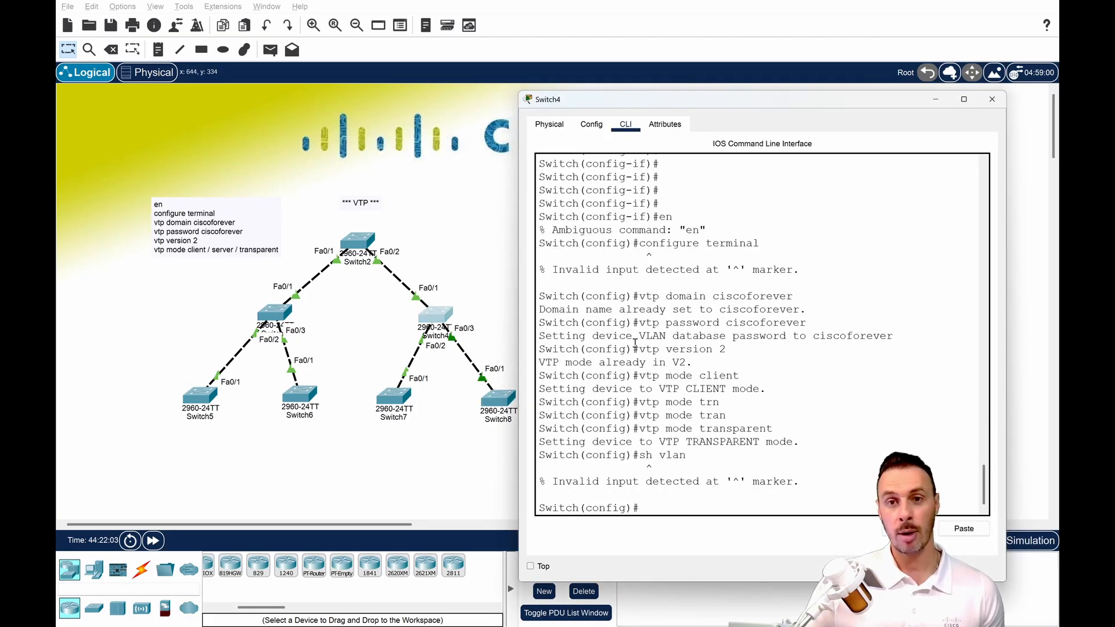
type("do sh vlan")
key("Return")
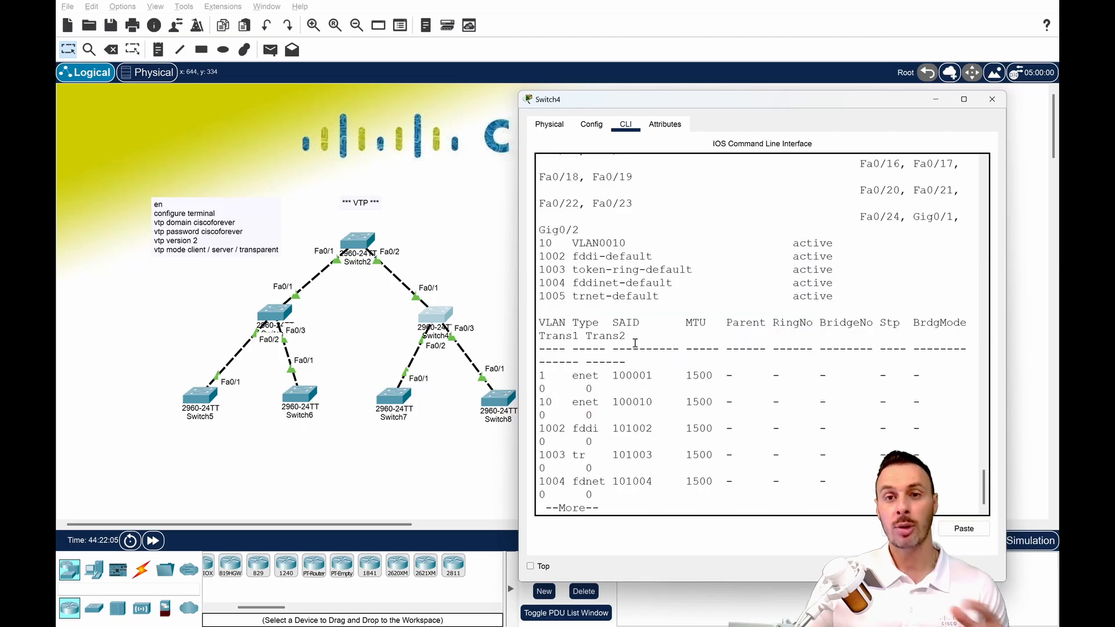
left_click_drag(540, 247, 611, 249)
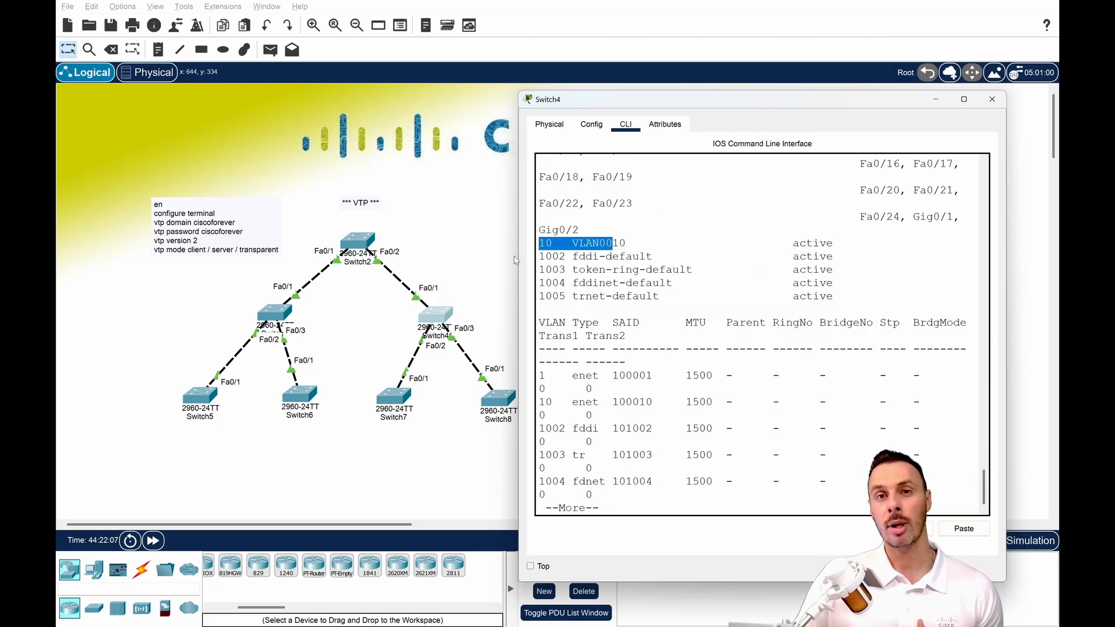
Widen the Switch4 window and examine the VLAN 10 entry in its VLAN table.
left_click(518, 261)
left_click(446, 314)
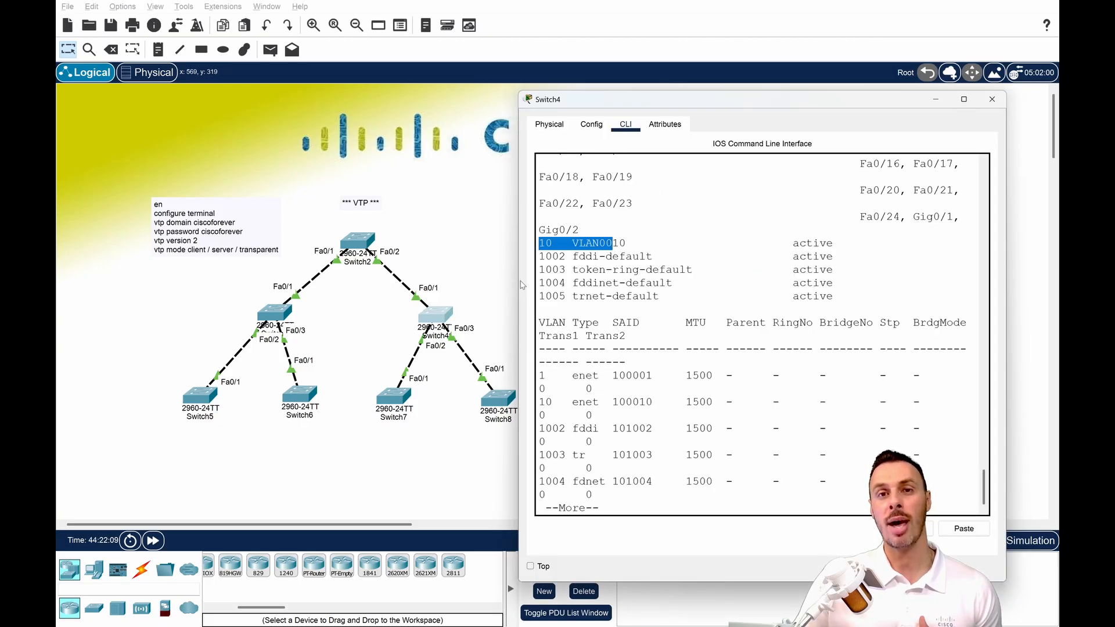
left_click_drag(522, 284, 387, 285)
left_click(486, 333)
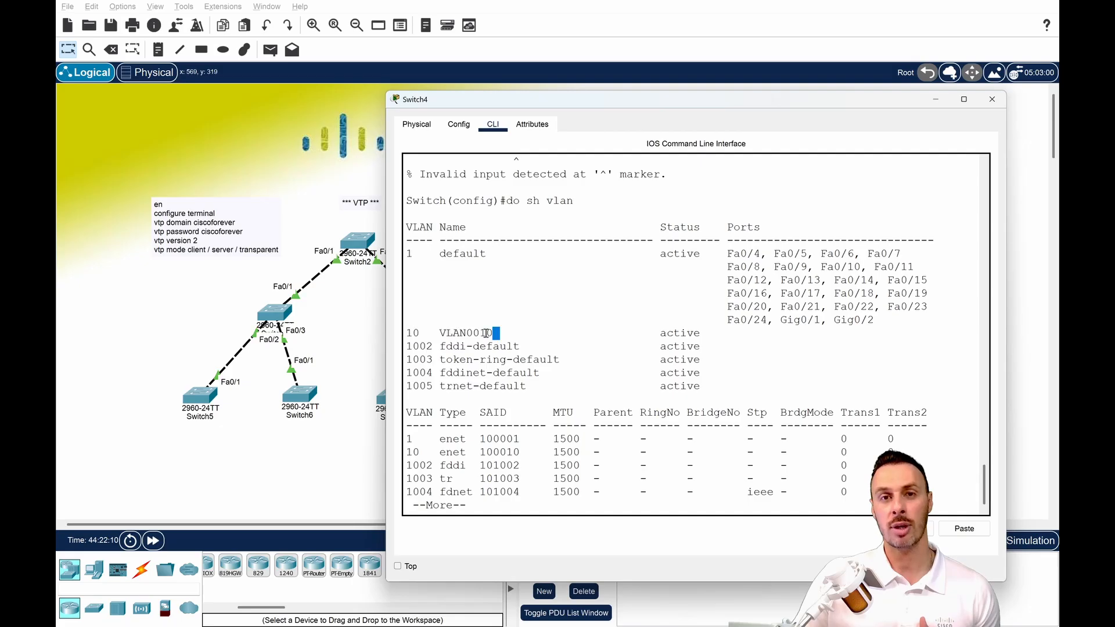
left_click_drag(485, 333, 413, 333)
left_click(428, 333)
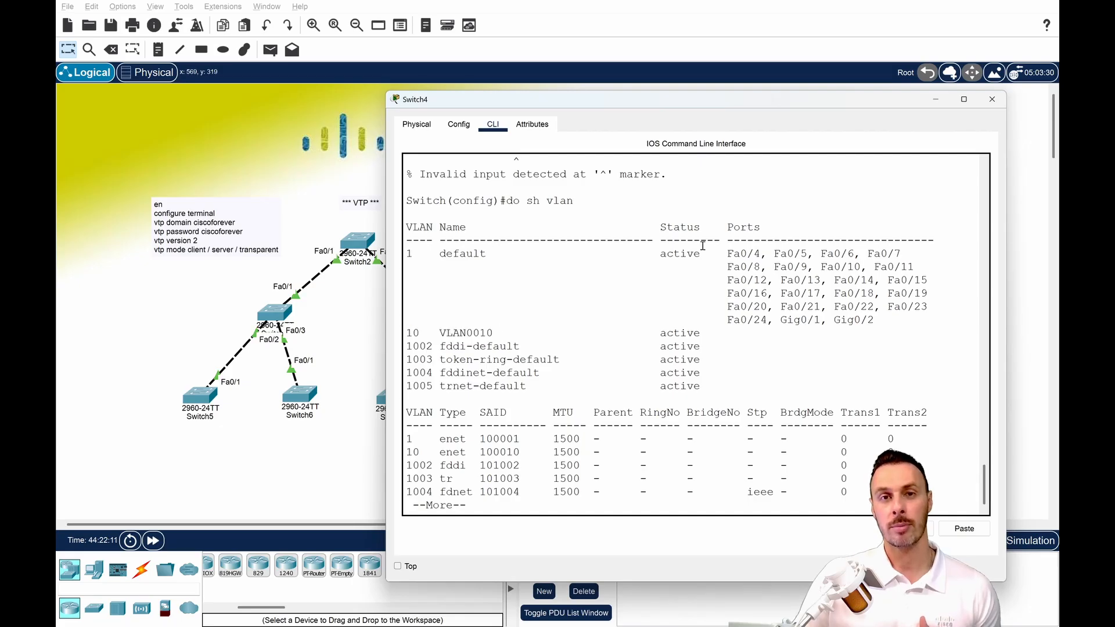
Reopen the Switch4 window, place it clear of the topology, and return to its configuration prompt.
left_click(995, 101)
left_click(446, 314)
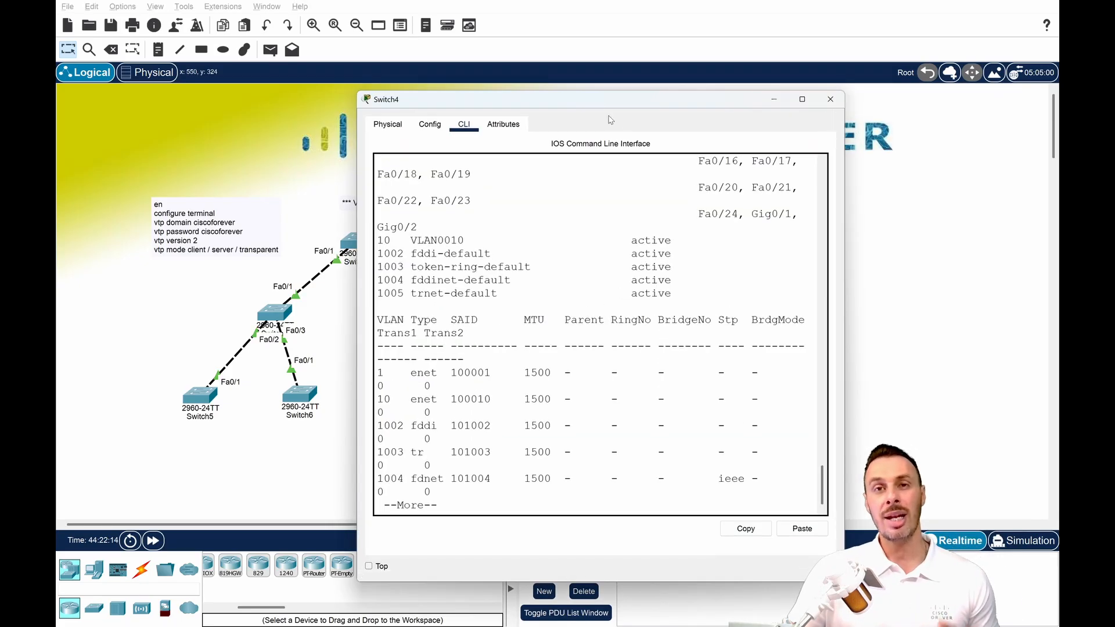
left_click_drag(609, 99, 795, 82)
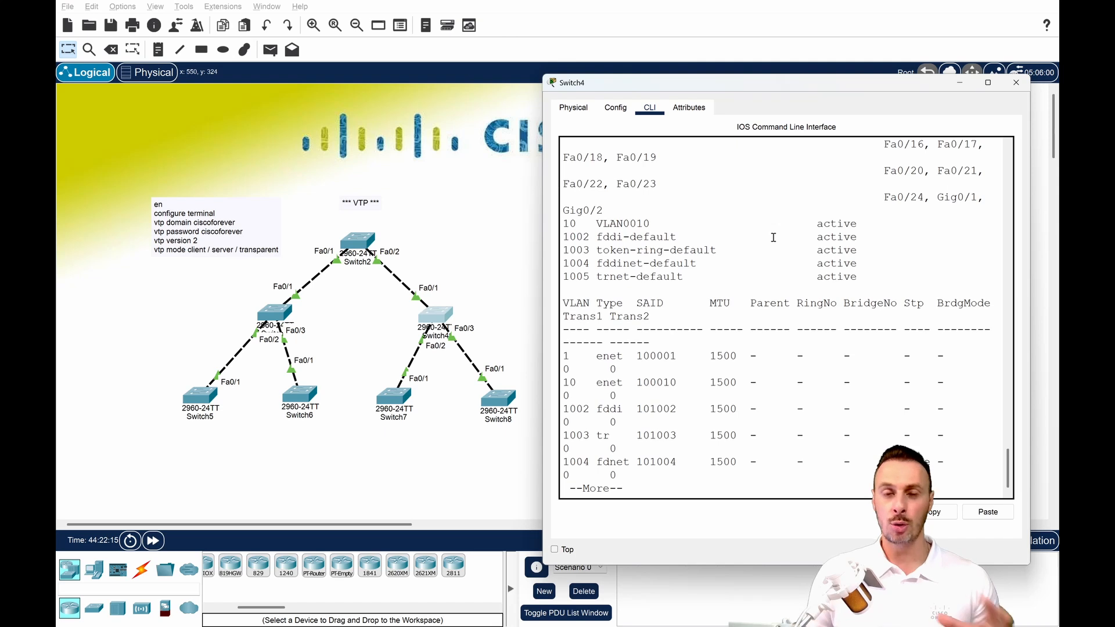
key("Return")
key("Return")
key("Return")
key("Return")
key("Return")
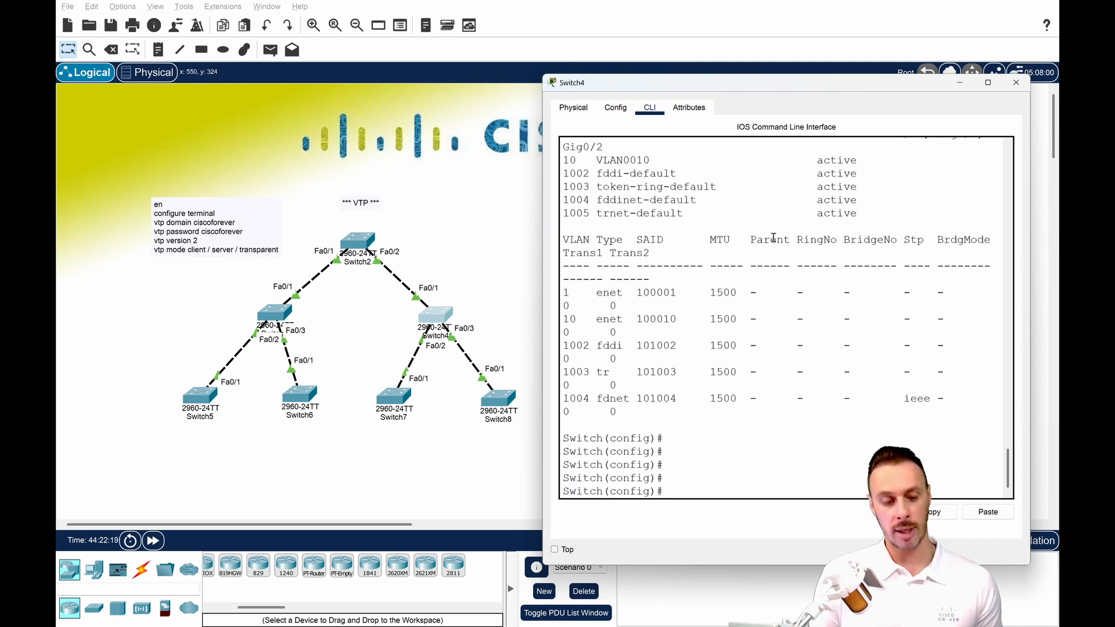
Set the VTP mode of Switch4 to client.
type("vtp mode cl")
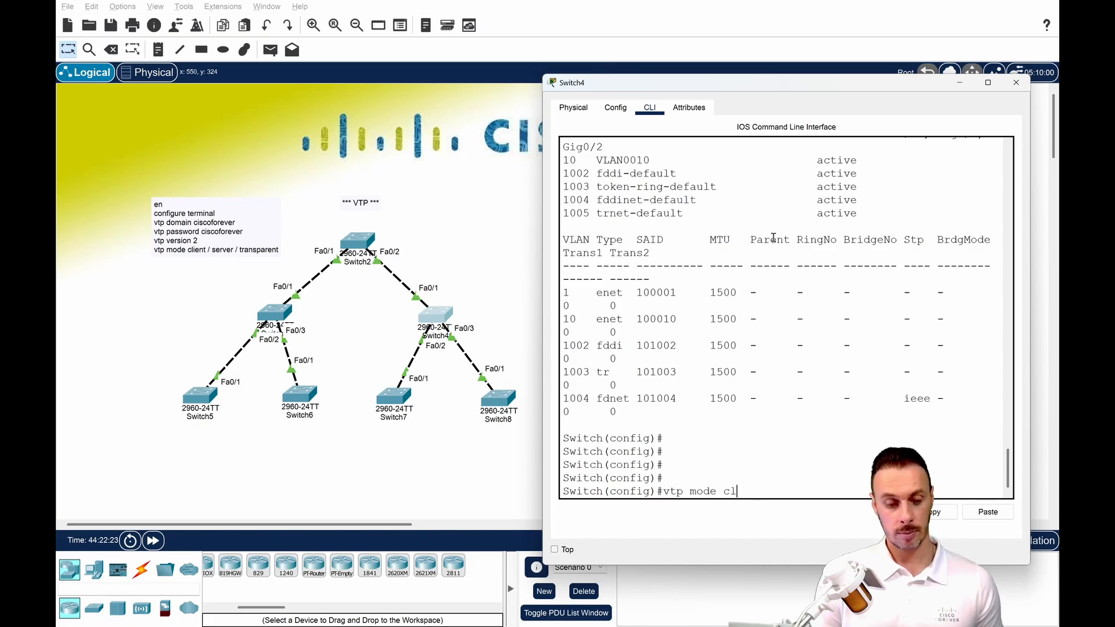
type("ie")
key("Tab")
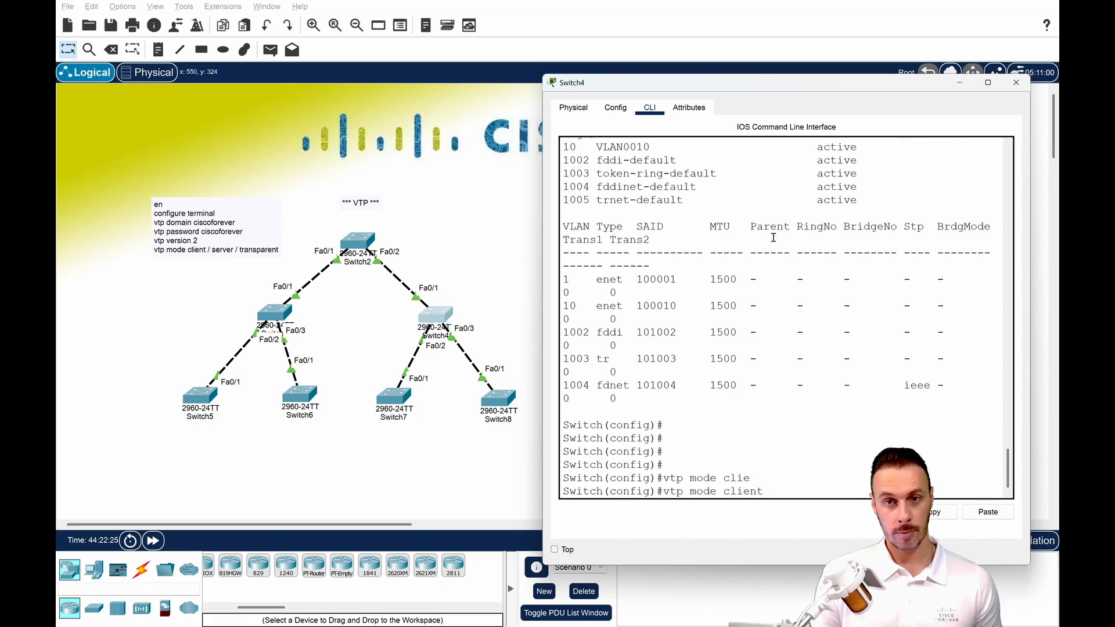
key("Return")
key("Return")
key("Return")
Exit configuration mode on Switch4 and list its VLANs with the show vlan command to check for VLAN 20.
key("ctrl+c")
key("Return")
key("Return")
key("Return")
type("s")
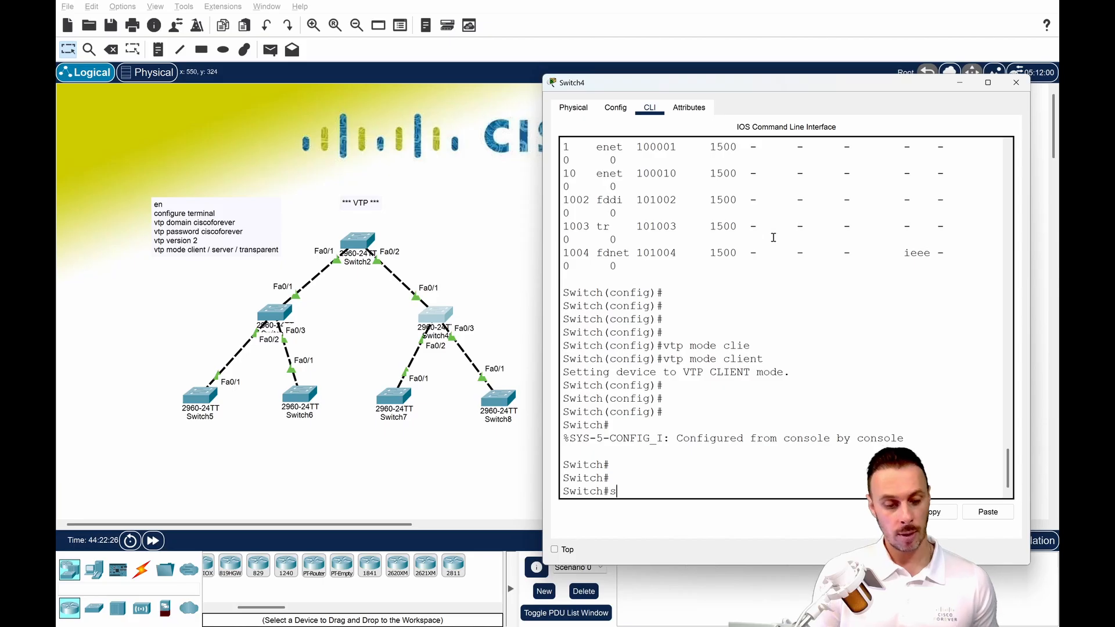
type("h v")
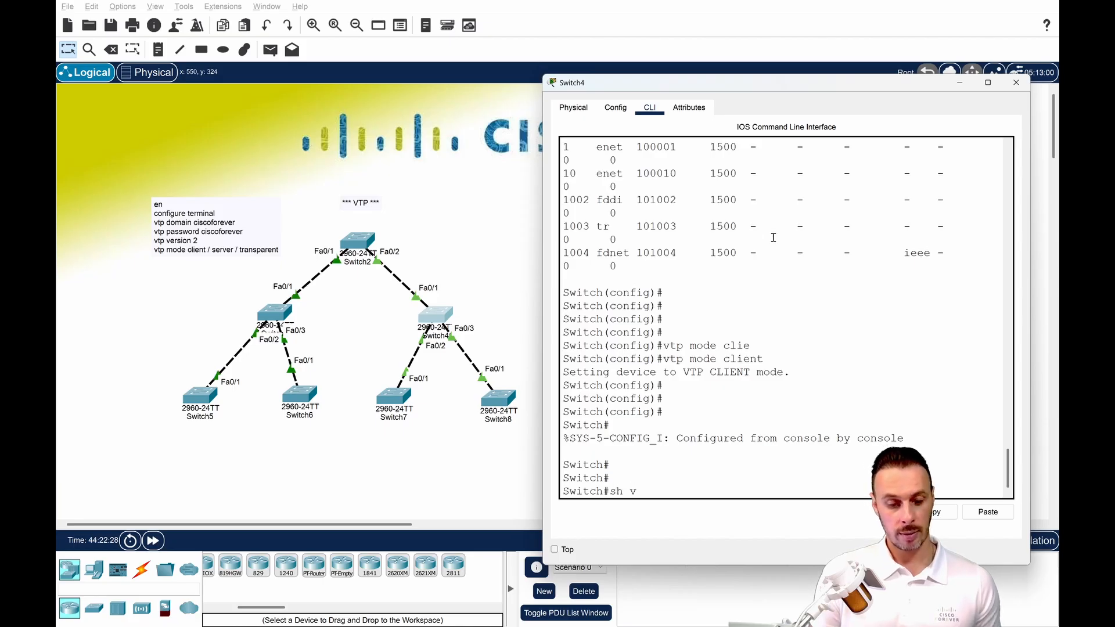
type("l")
key("Tab")
key("Return")
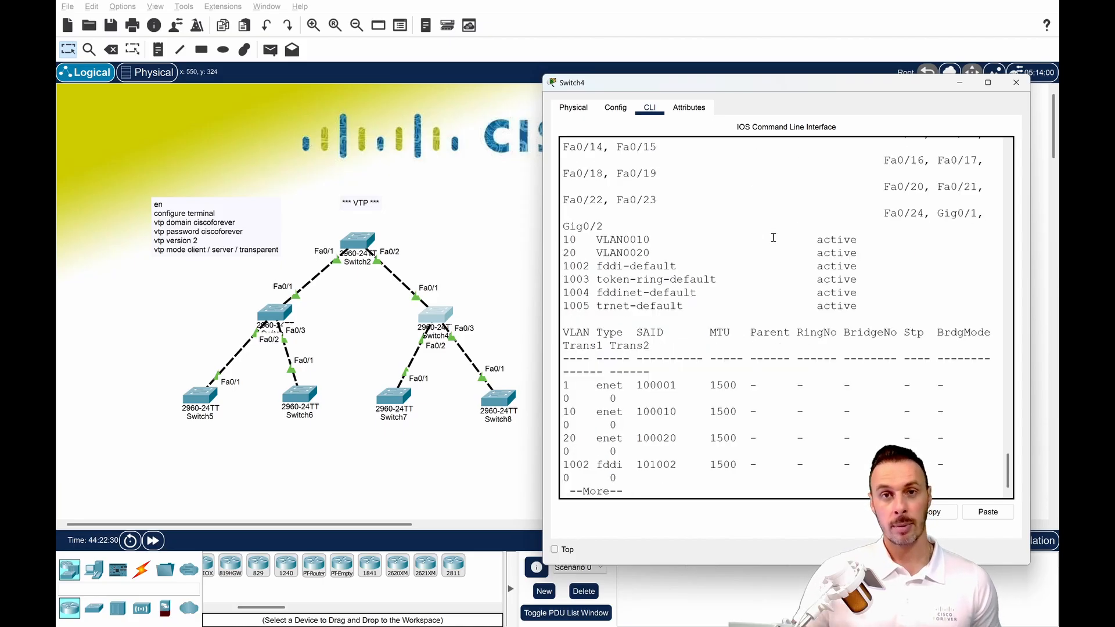
left_click_drag(563, 251, 665, 256)
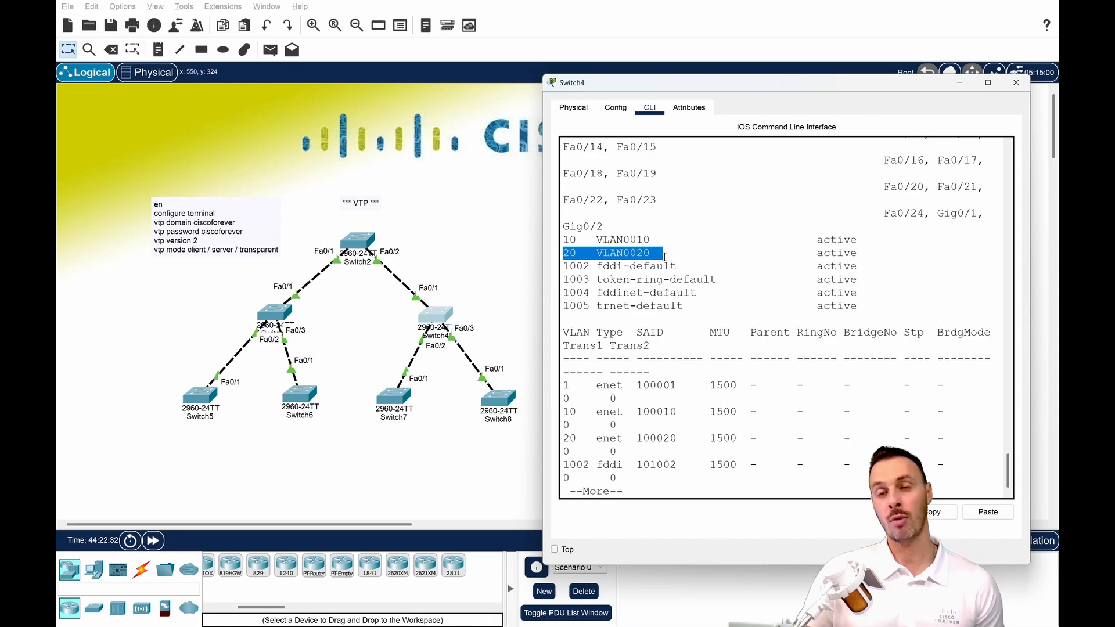
left_click(682, 267)
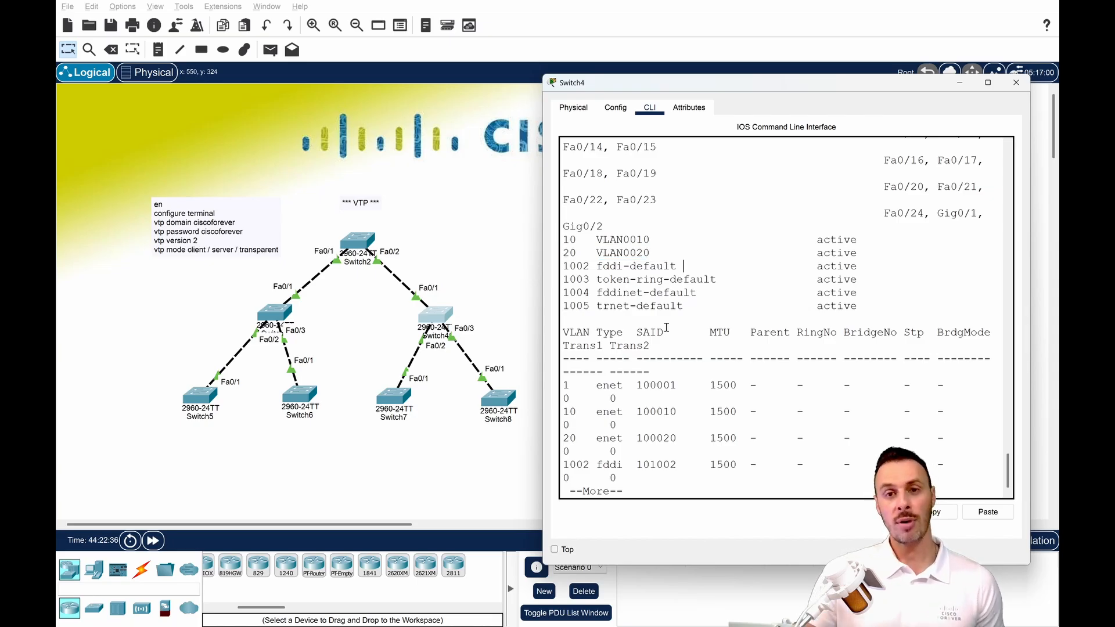
Keep the Switch4 window on top and show its VTP status to check the configuration revision.
left_click(558, 551)
left_click(669, 442)
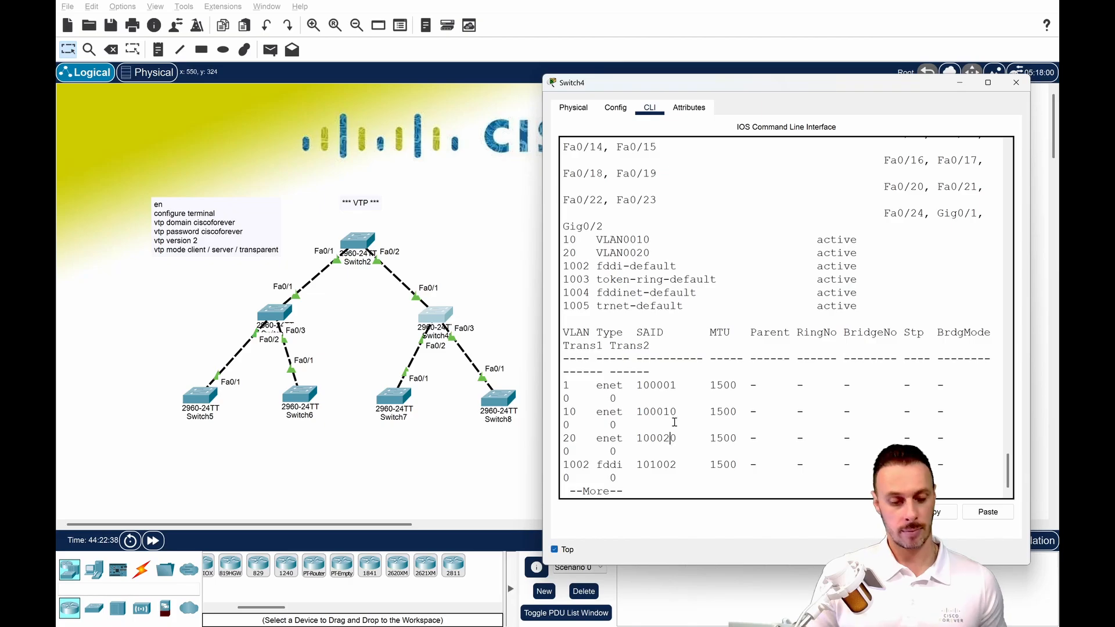
key("ctrl+c")
key("Return")
key("Return")
key("Return")
key("Return")
key("Return")
type("sh vtp")
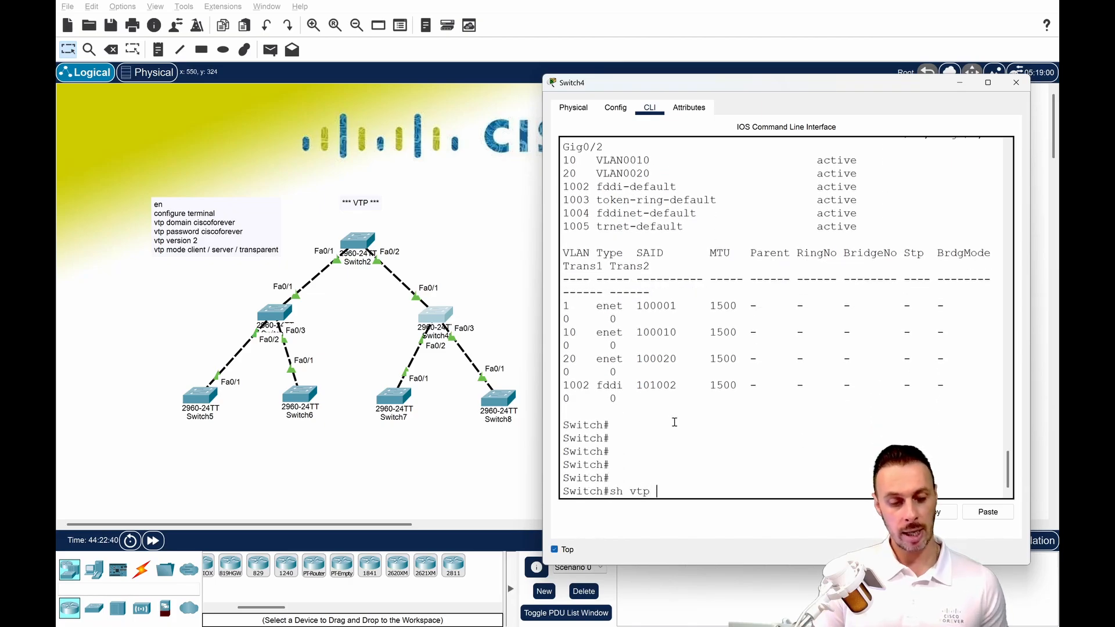
type(" sta")
key("Tab")
key("Return")
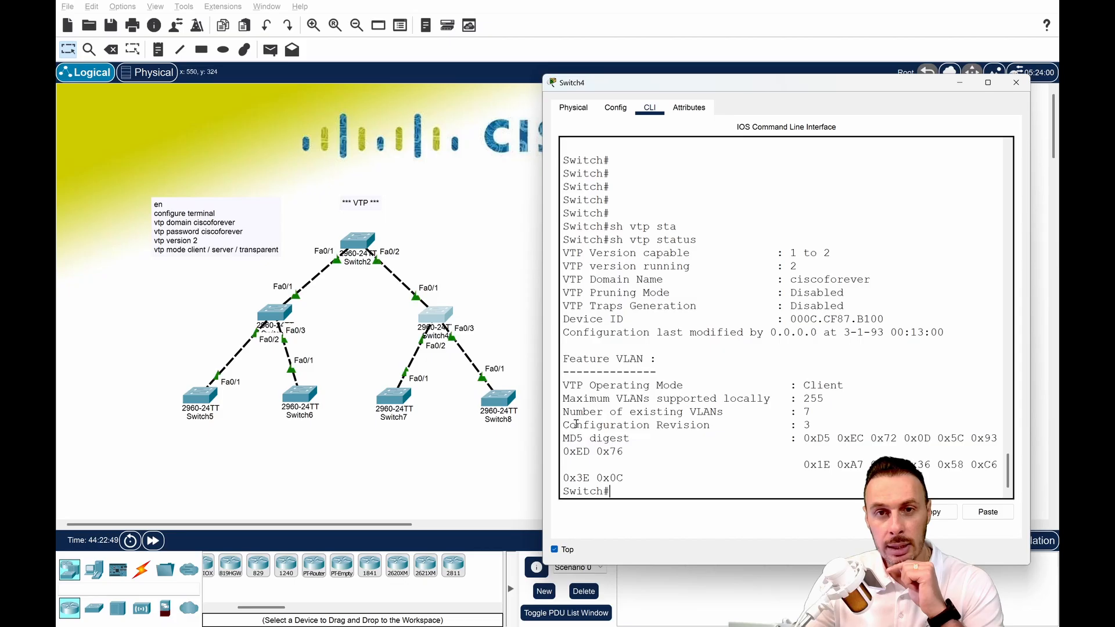
left_click_drag(577, 425, 816, 426)
left_click(809, 427)
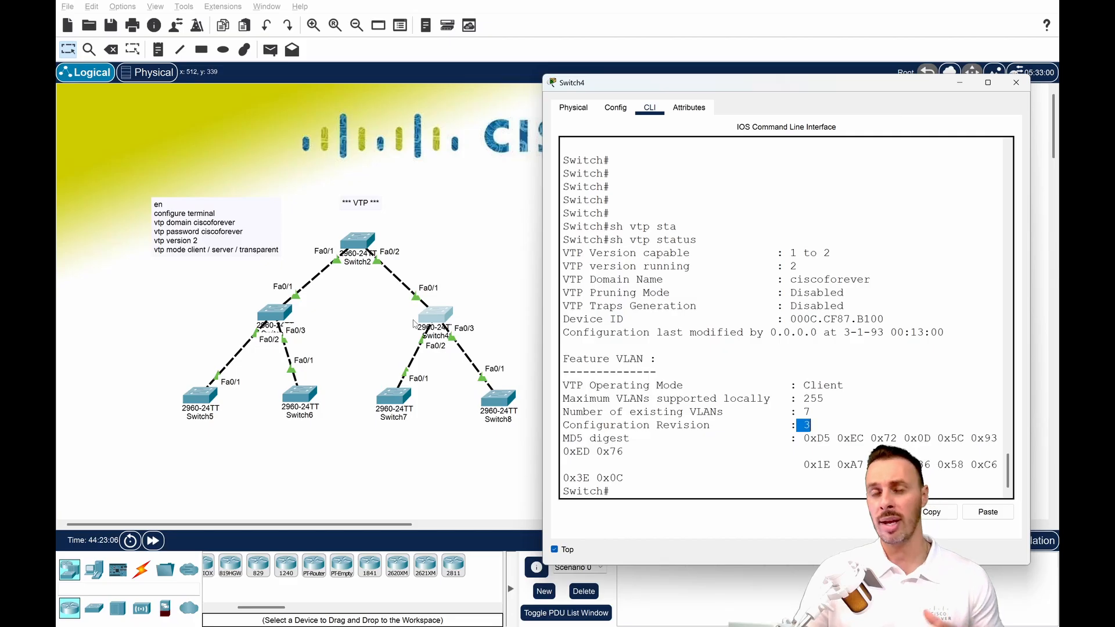
Open the Switch5 console and try to query VTP from configuration mode with do sh vtp ser.
left_click(201, 396)
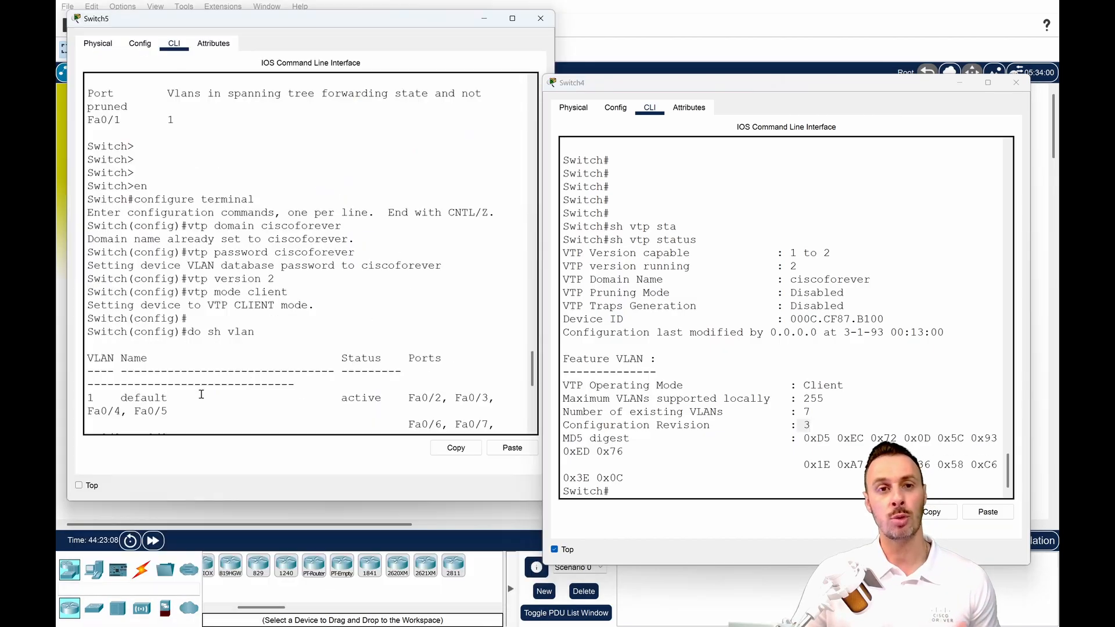
key("Return")
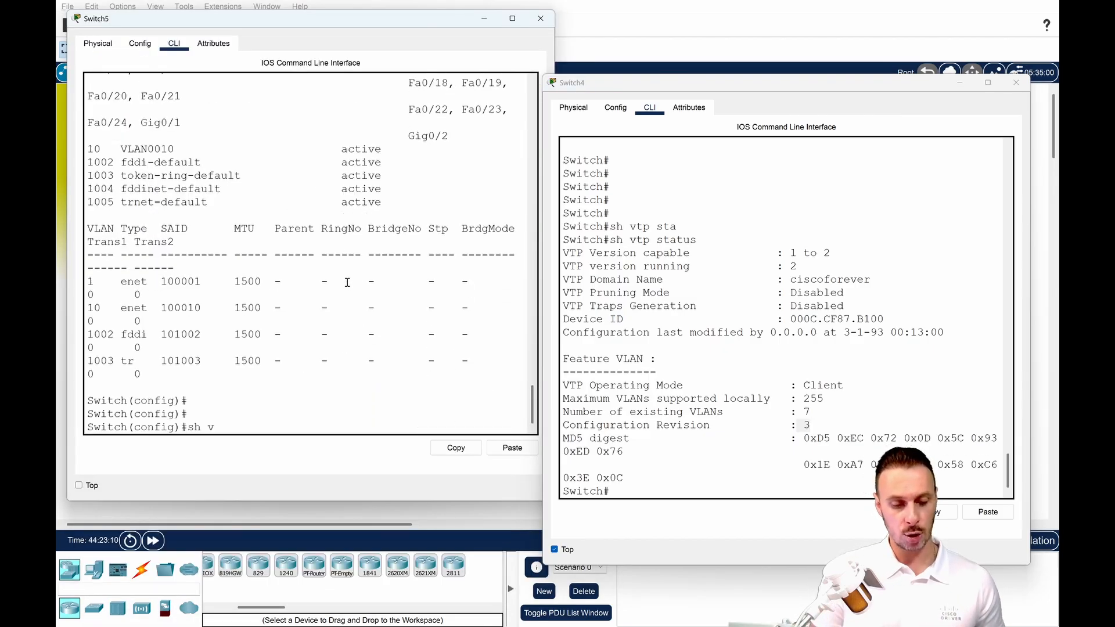
type("sh vtp ser")
key("Tab")
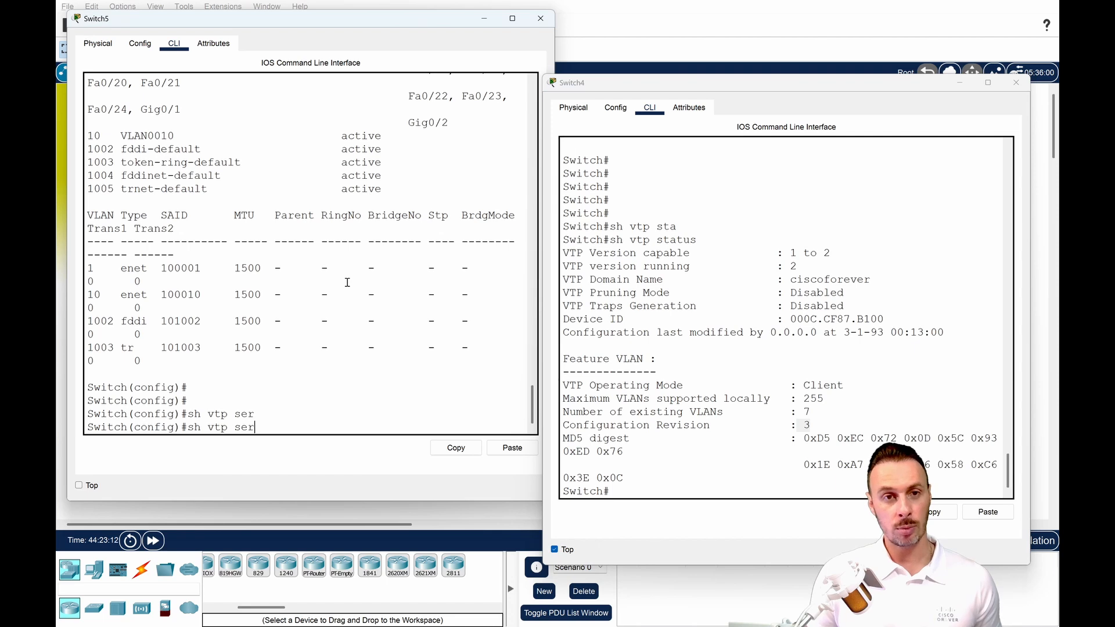
key("ctrl+a")
type("do")
key("Return")
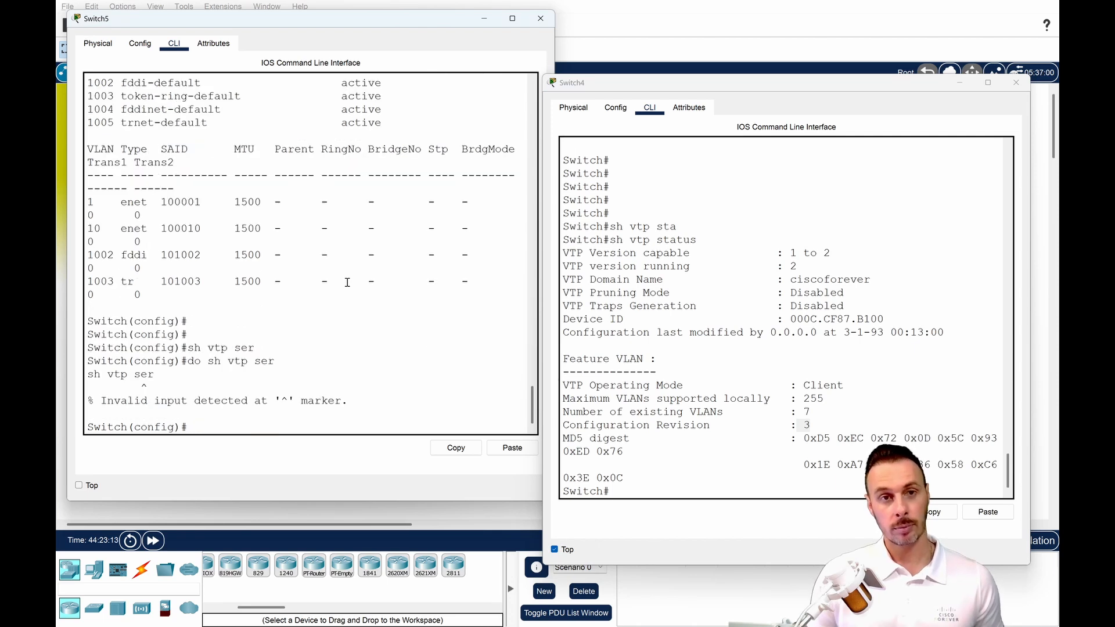
Try the VTP query on Switch5 again from configuration mode with do sh vtp ver.
key("Up")
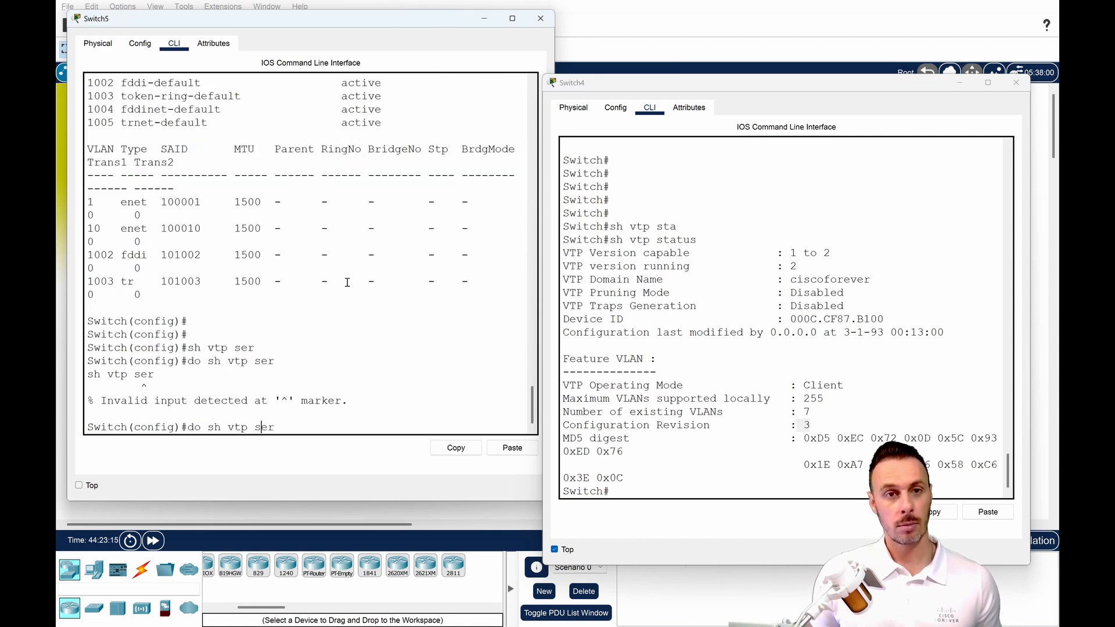
key("BackSpace")
key("BackSpace")
key("BackSpace")
type("ver")
key("Return")
key("Up")
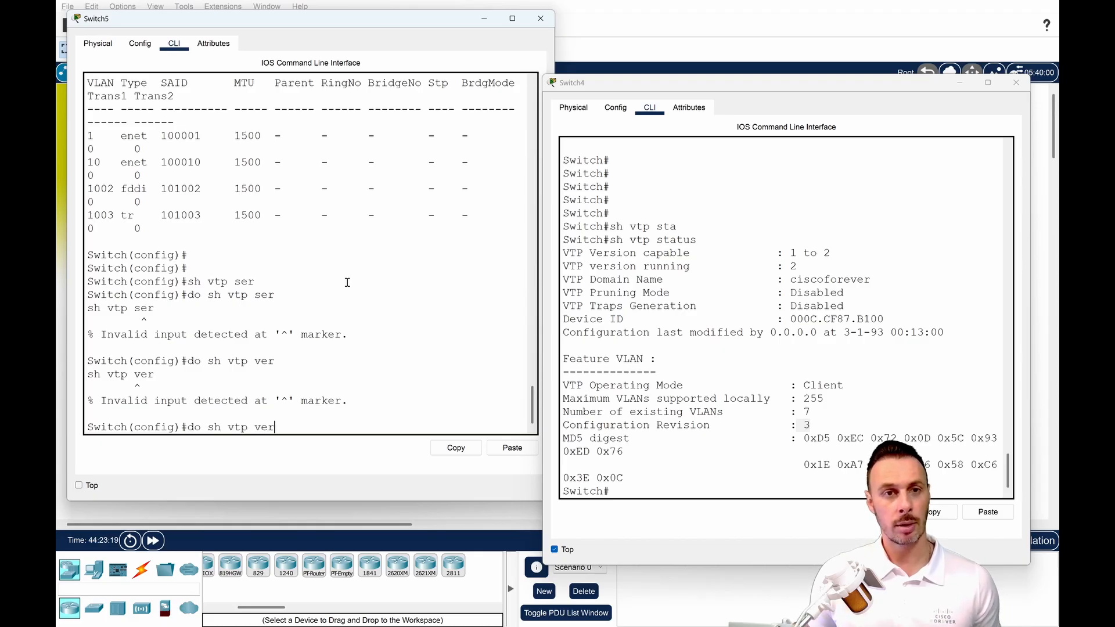
key("Return")
Leave configuration mode on Switch5, check the configuration revision with sh vtp status, and close its window.
key("ctrl+z")
key("Return")
type("sh v")
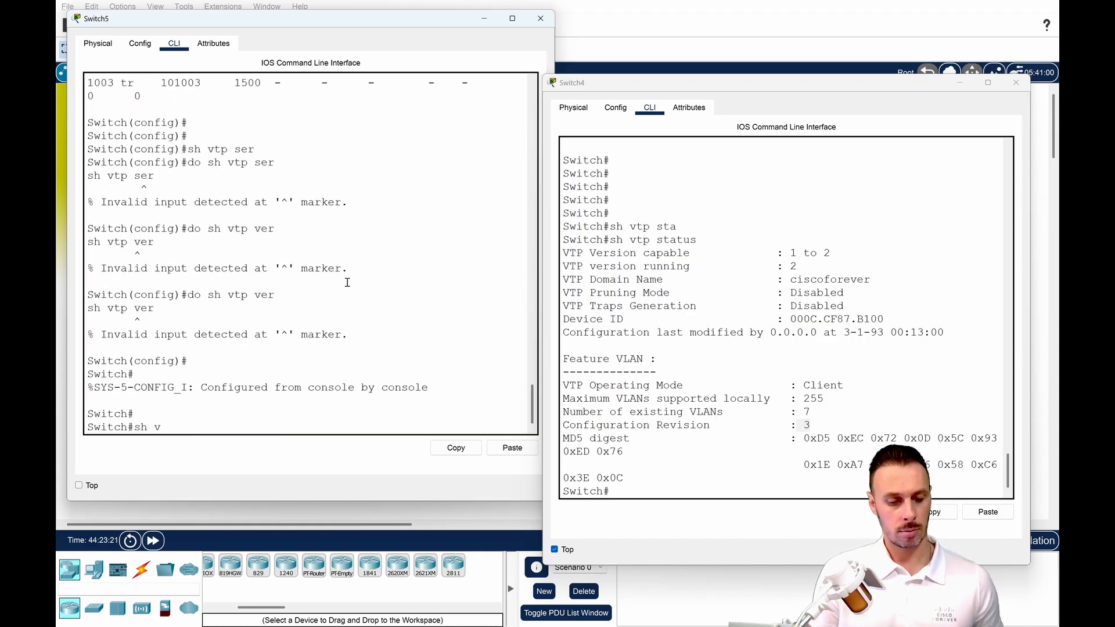
type("tp st")
key("Tab")
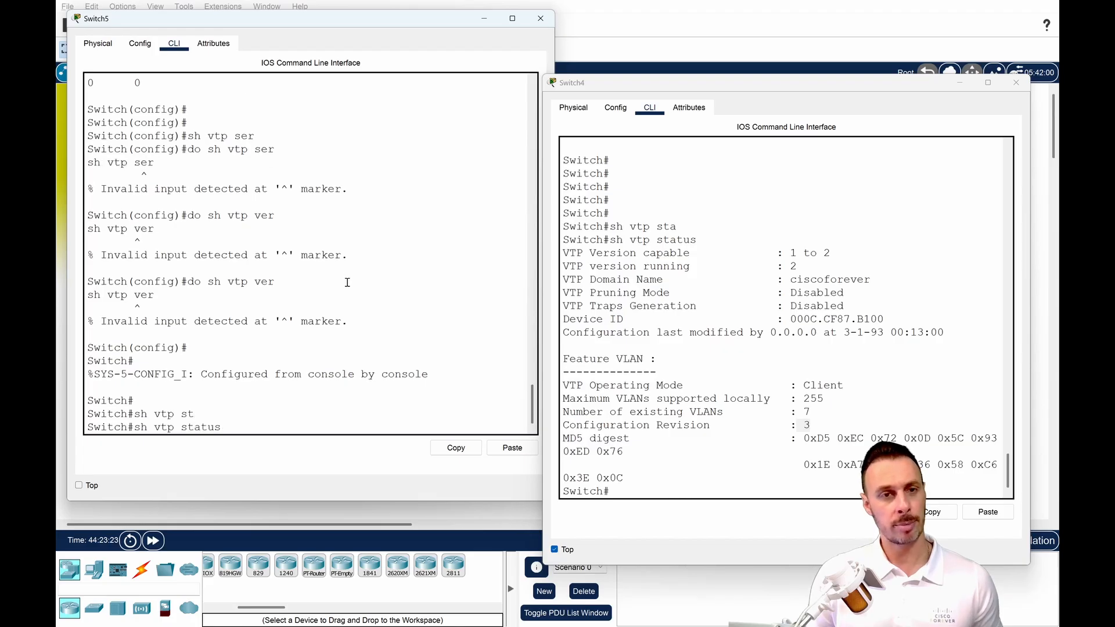
key("Return")
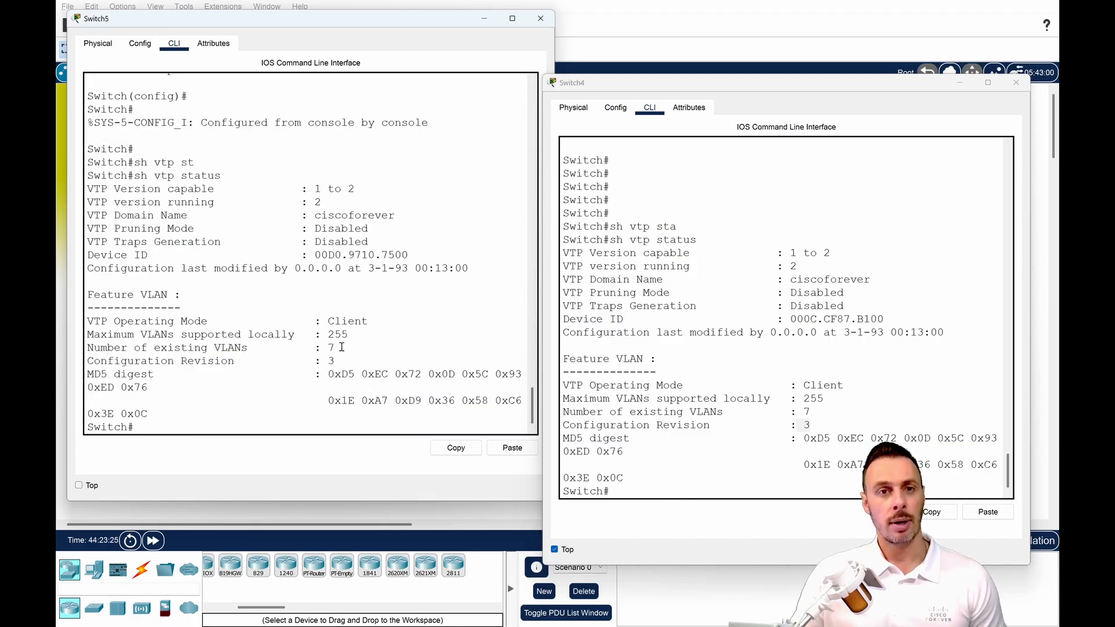
double_click(331, 361)
left_click(540, 19)
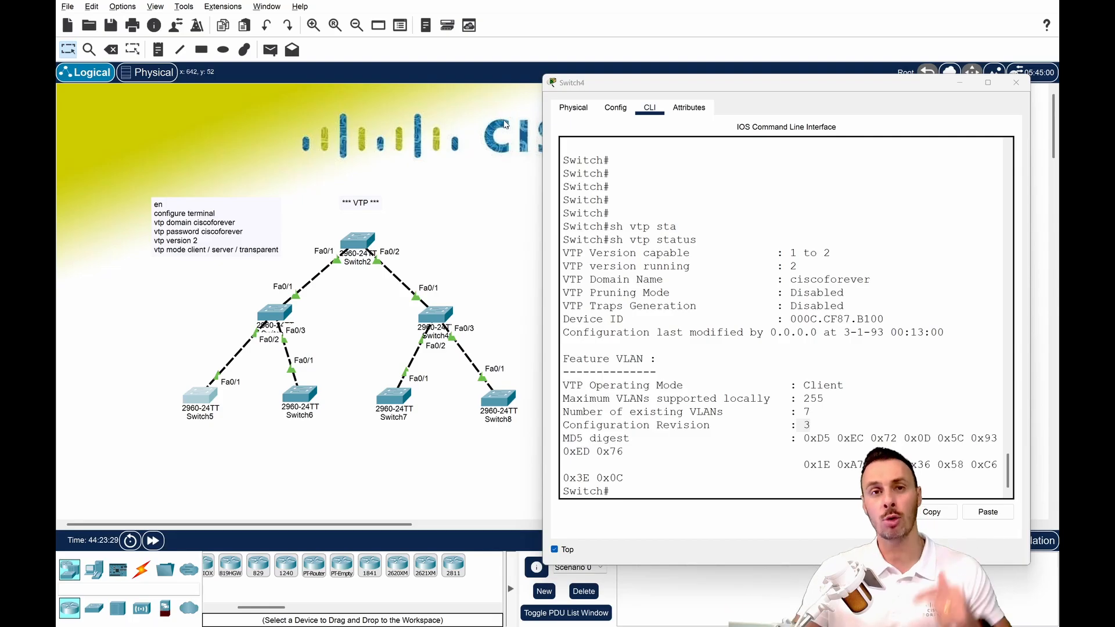
Open Switch2 beside the Switch4 window and show its VTP status to compare the configuration revision.
left_click(366, 239)
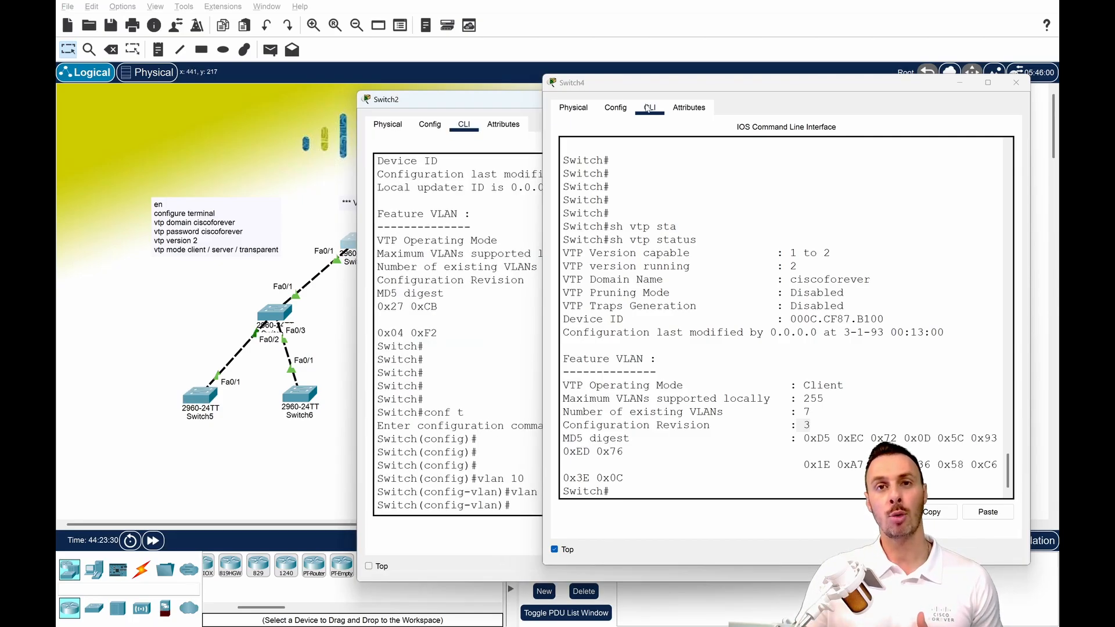
left_click_drag(505, 84, 219, 31)
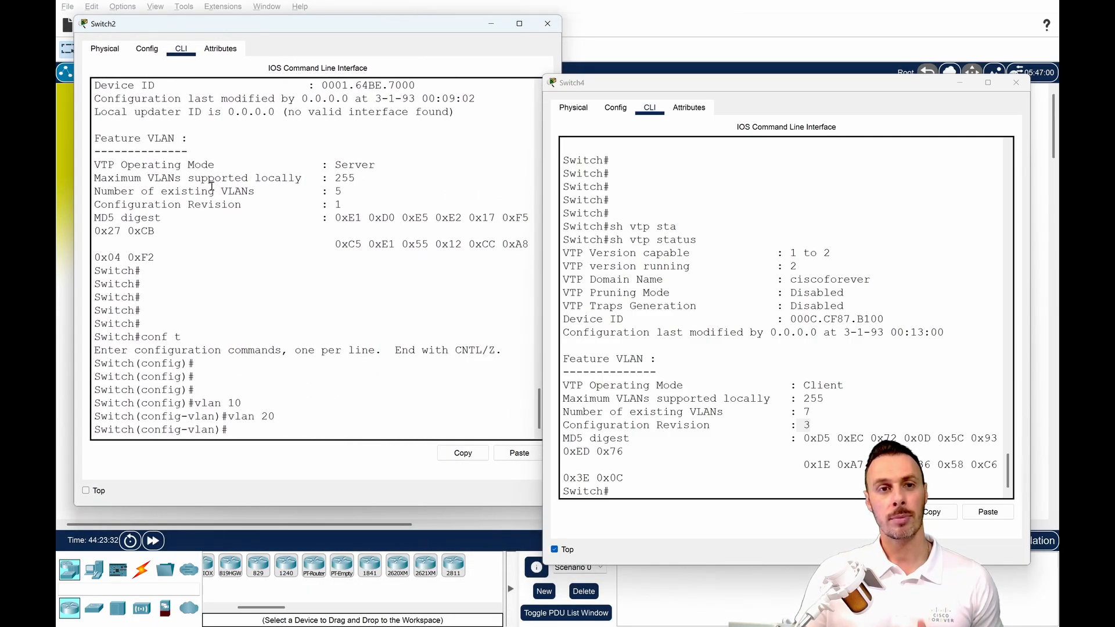
left_click(218, 204)
key("ctrl+z")
key("Return")
type("sh vtp st")
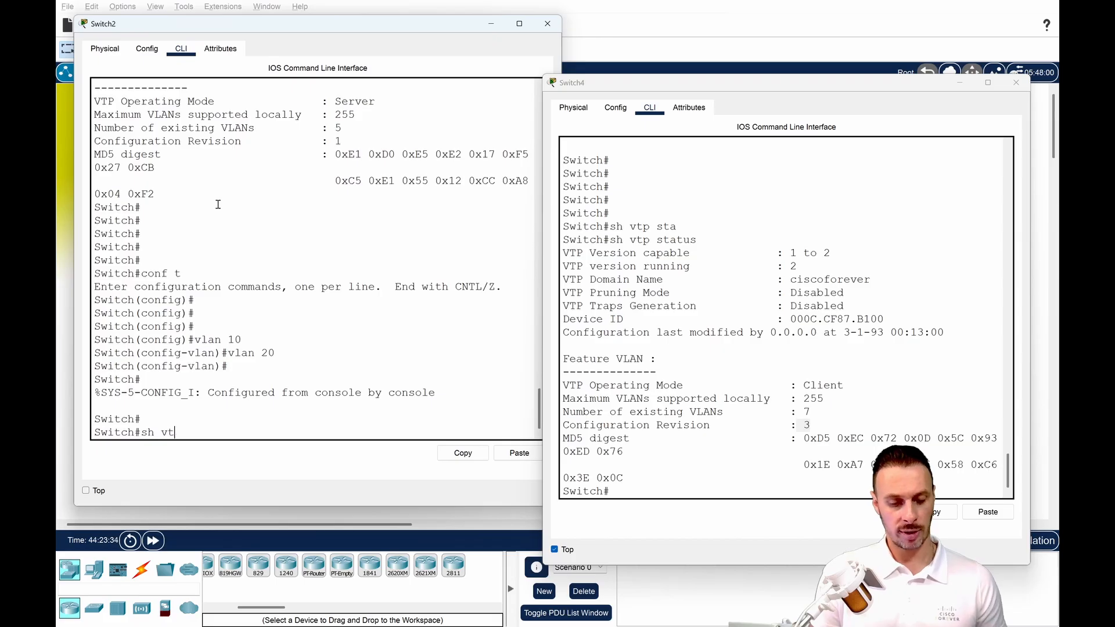
key("Tab")
key("Return")
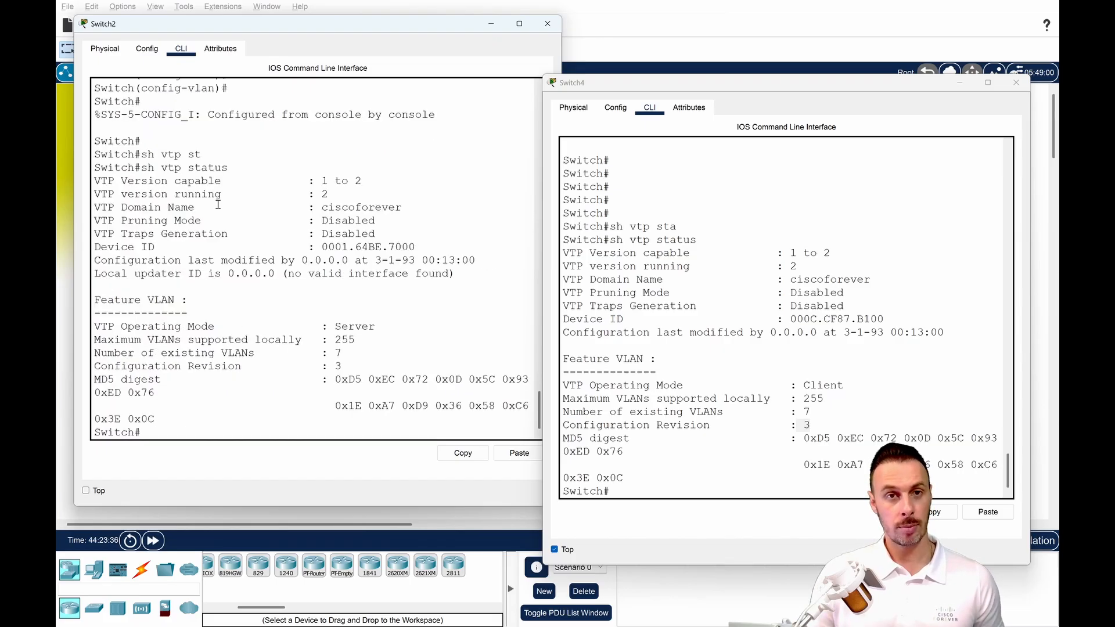
left_click_drag(348, 369, 321, 367)
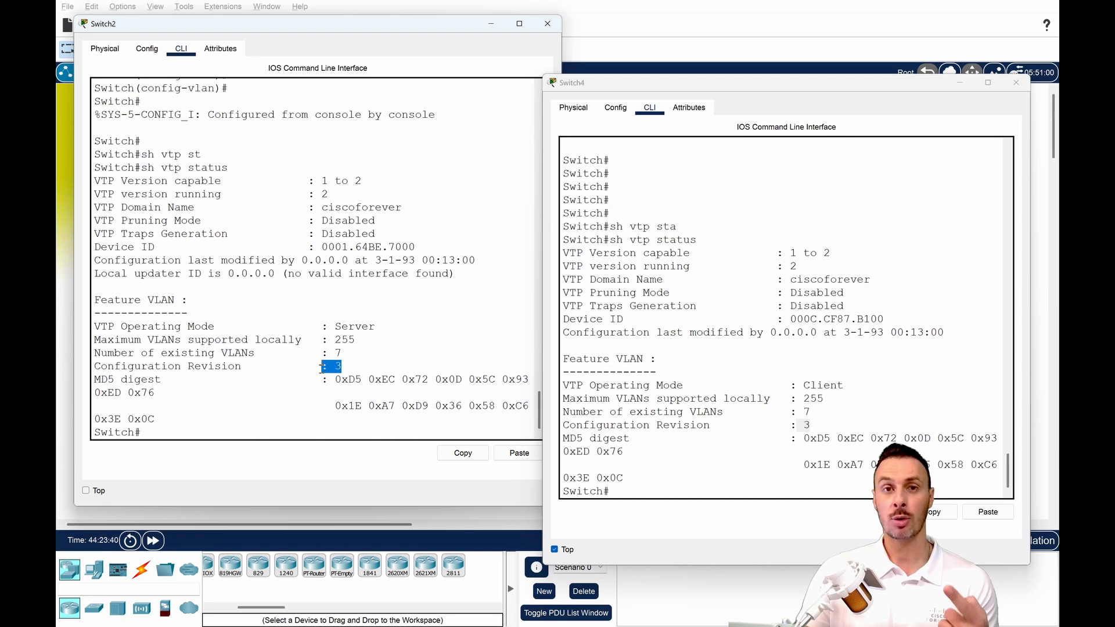
Enter global configuration mode in the Switch2 console with conf t.
left_click(326, 433)
type("conf t")
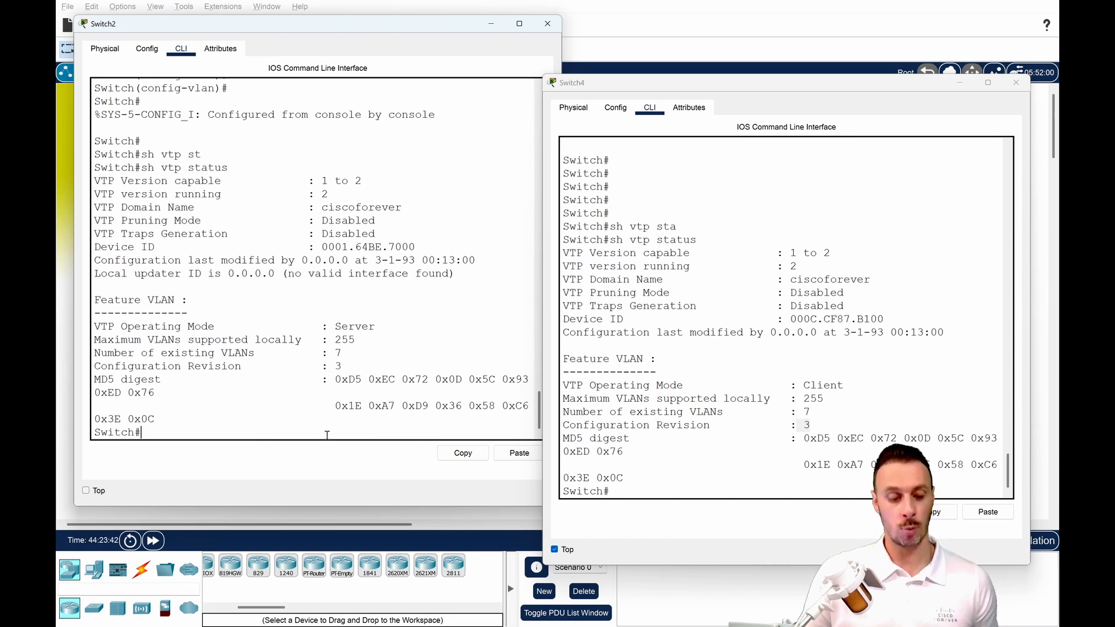
key("Return")
key("Return")
key("Return")
key("Return")
type("na")
key("Tab")
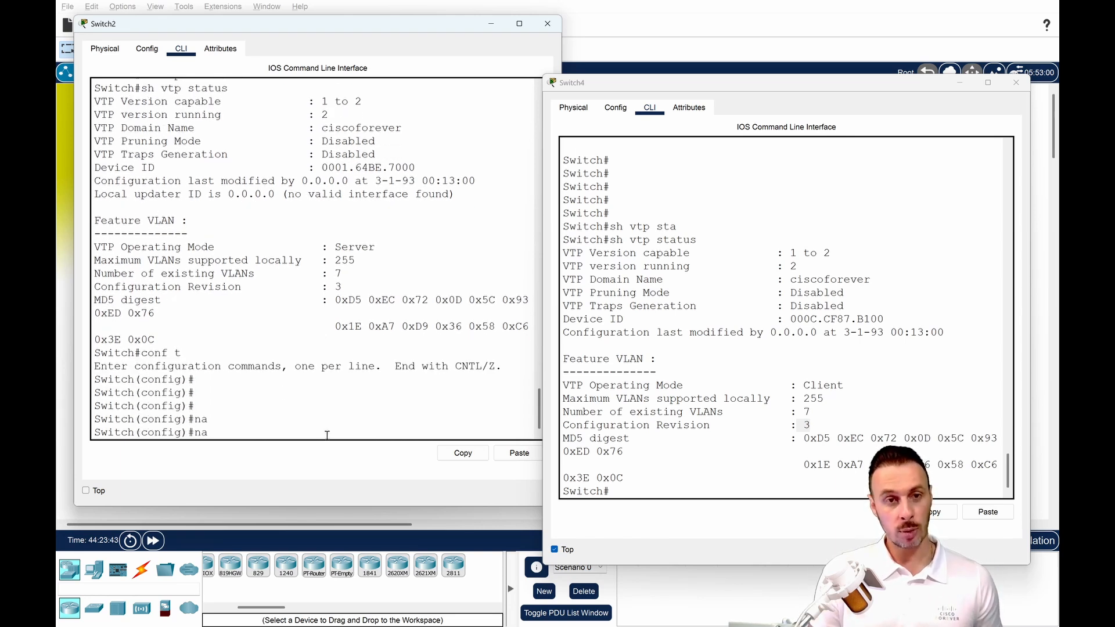
key("BackSpace")
key("BackSpace")
type("na")
key("Tab")
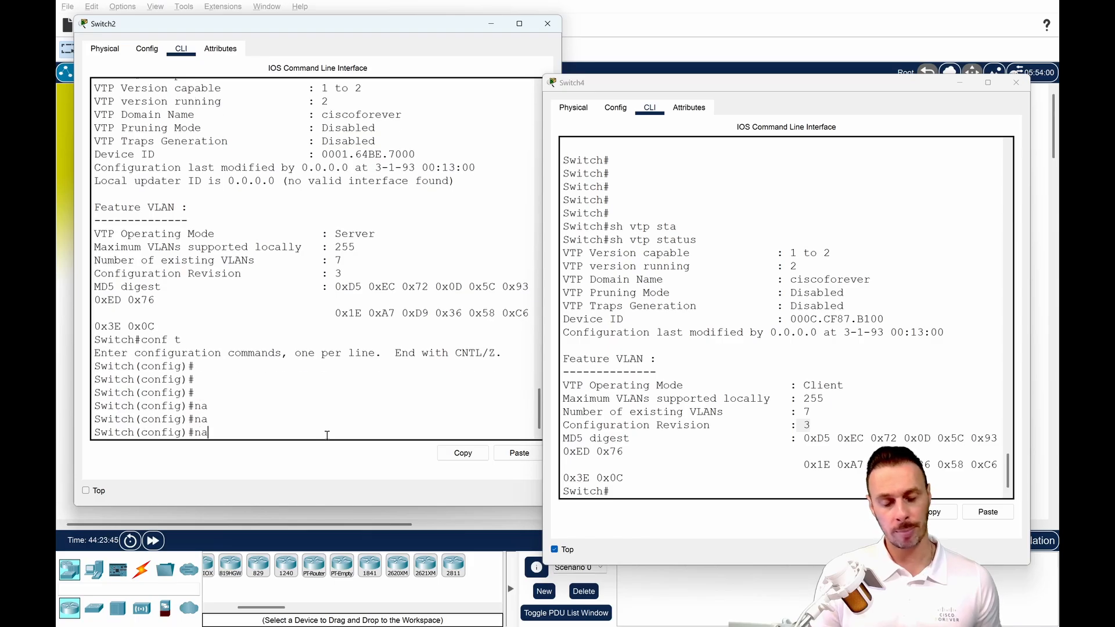
key("BackSpace")
Enter VLAN 10 configuration on Switch2 and name the VLAN BLEU.
type("vlan 10")
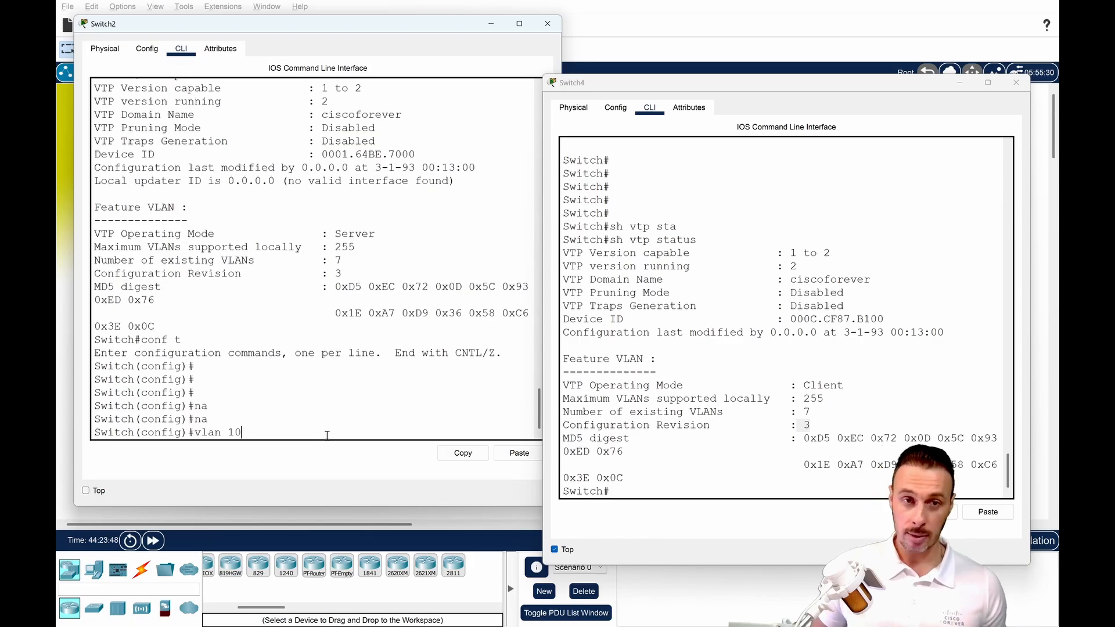
key("Return")
type("nae")
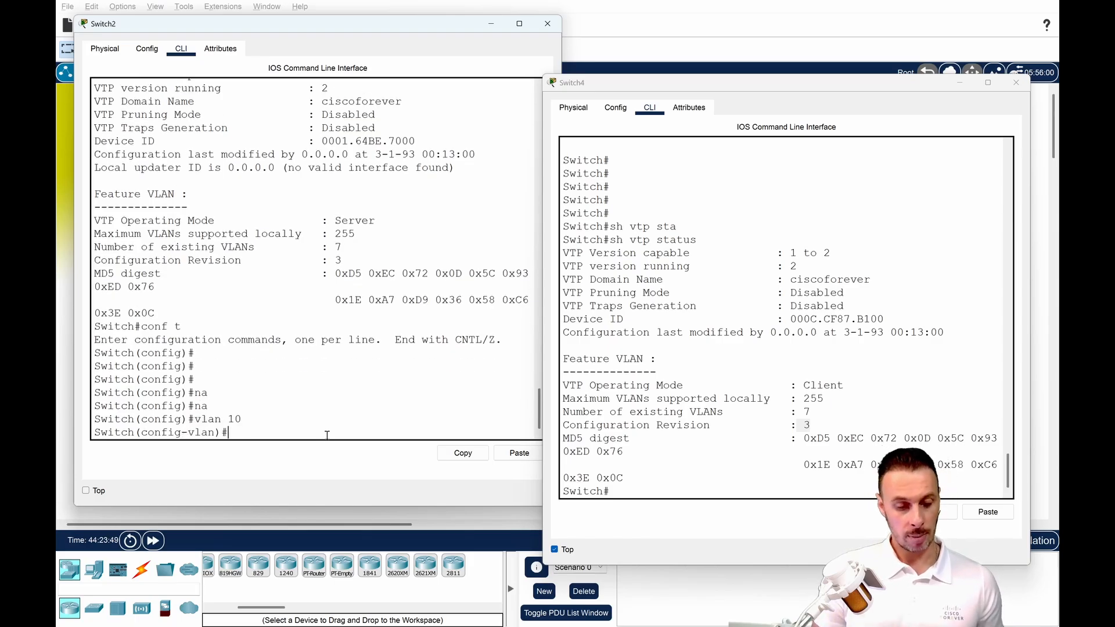
key("Tab")
key("BackSpace")
type("me")
key("Tab")
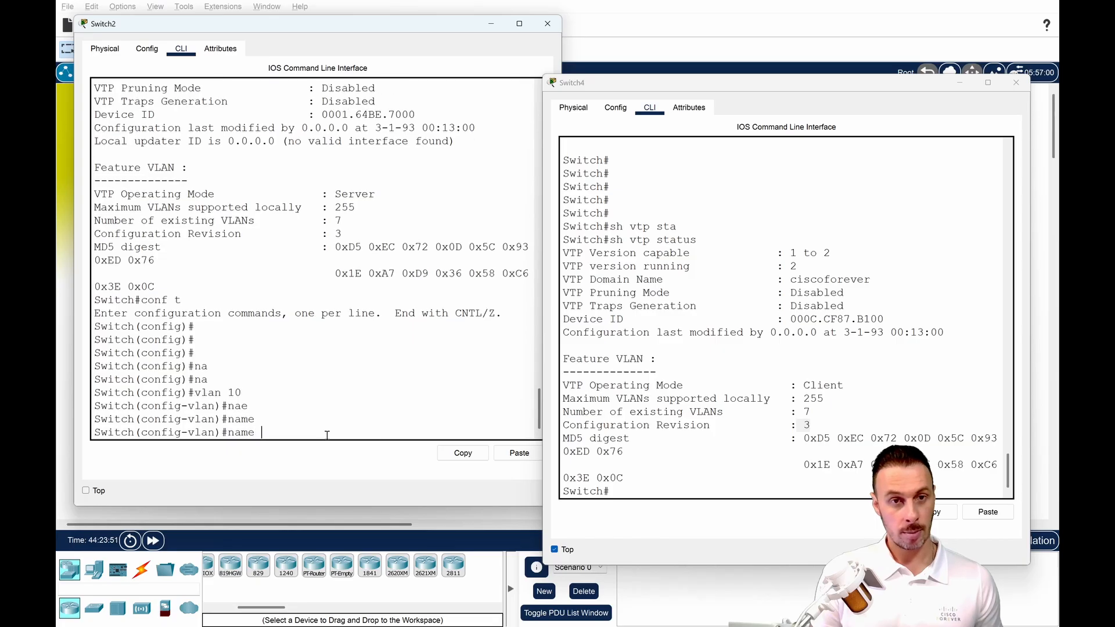
type("BLEU")
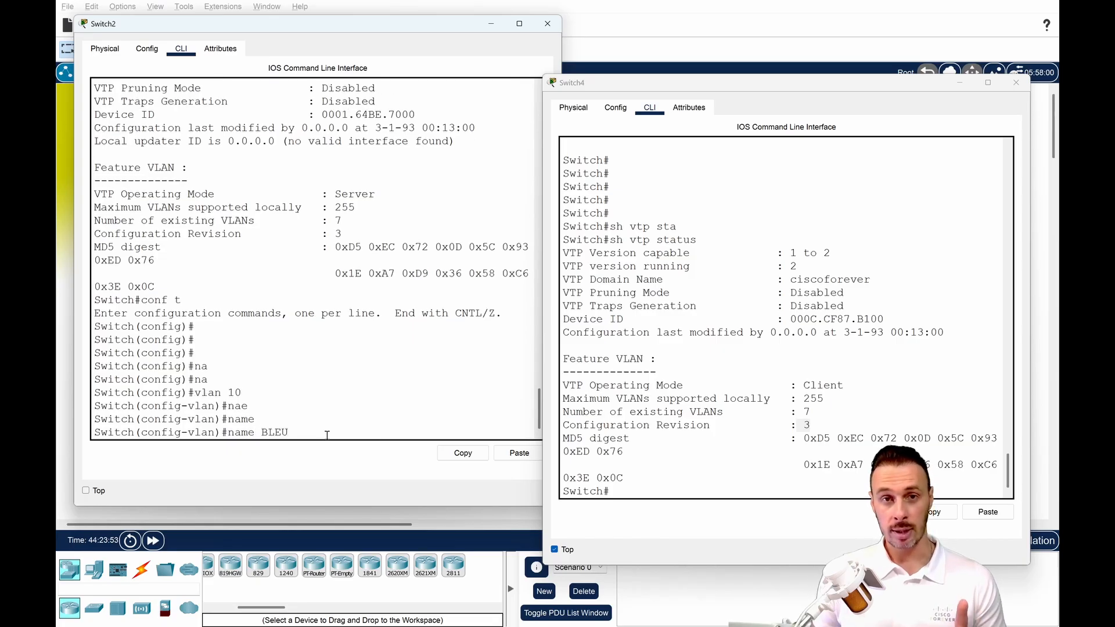
key("Return")
Run do sh vtp stat on Switch2 and check its configuration revision after naming VLAN 10.
type("dosh v")
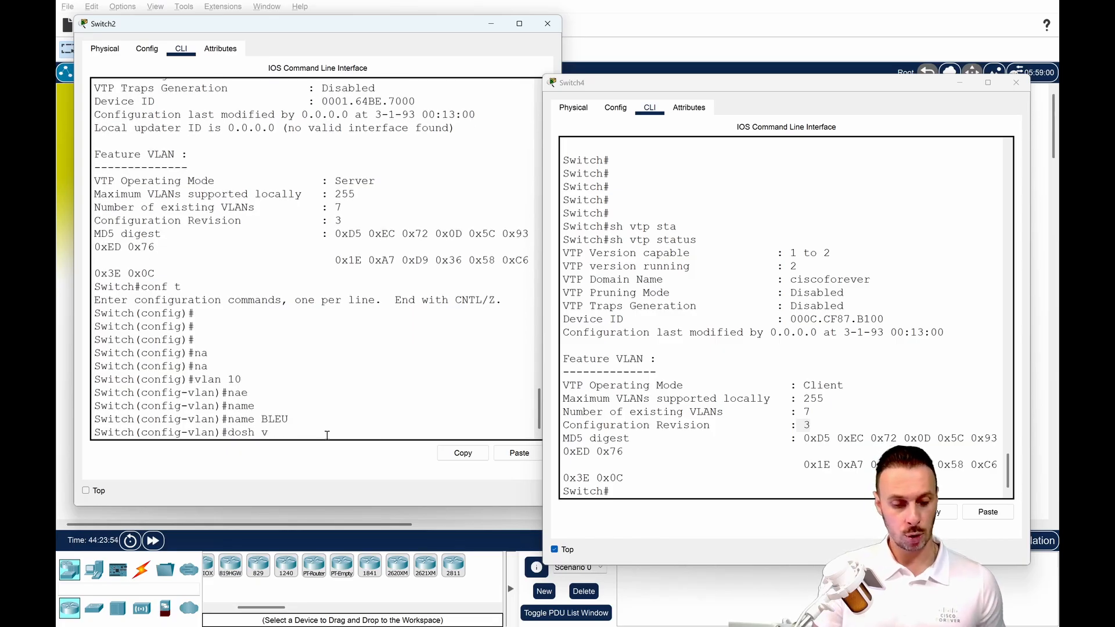
type("tp stat")
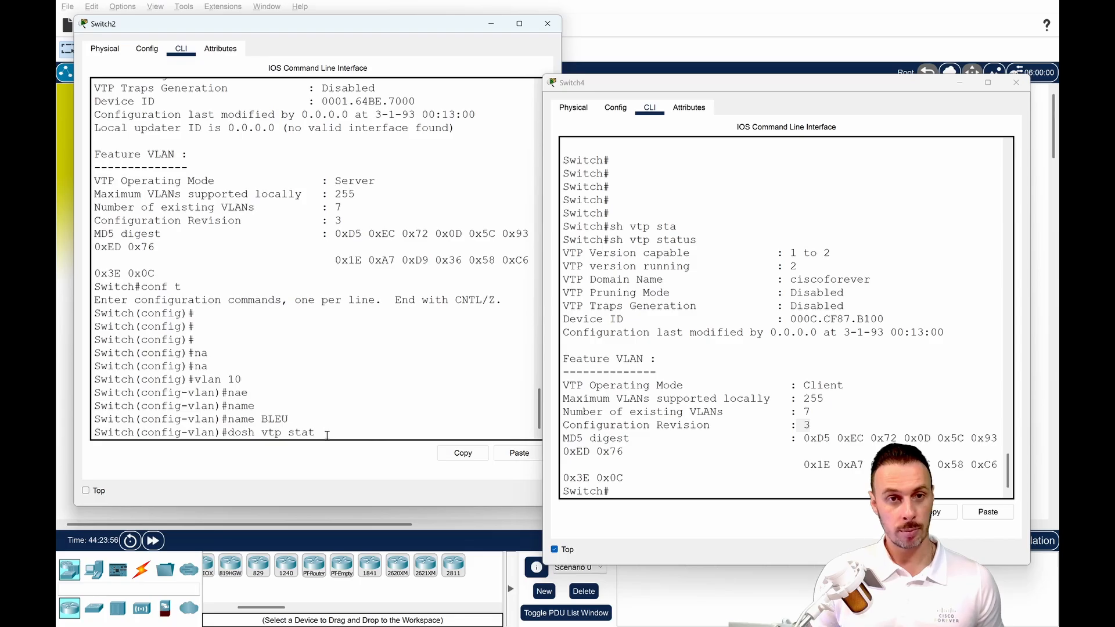
key("Return")
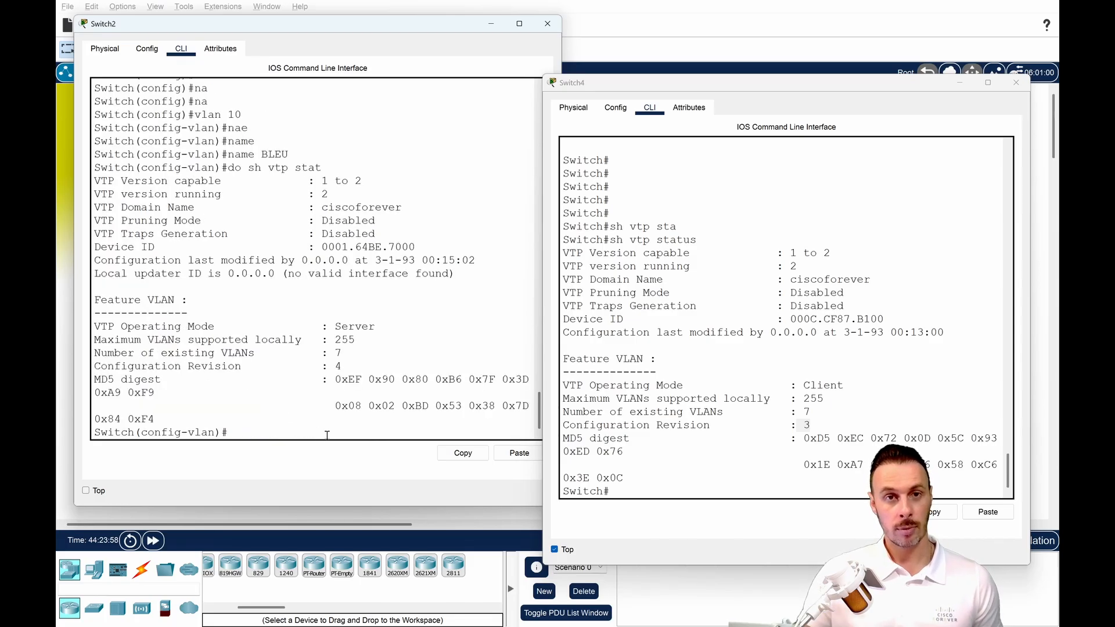
double_click(338, 367)
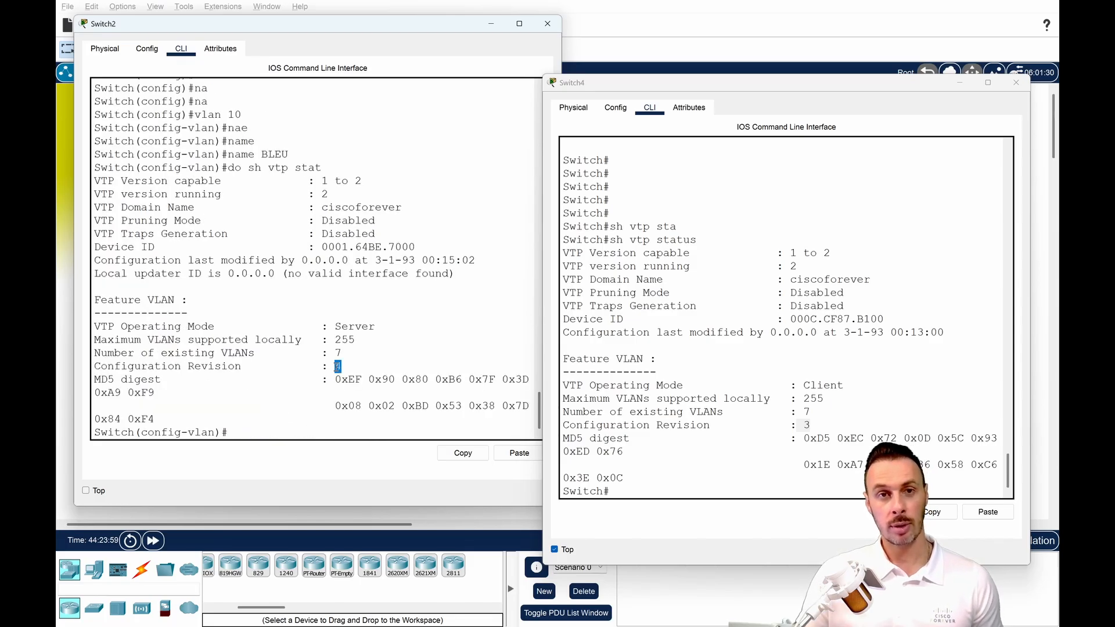
Rerun sh vtp status on Switch4 and compare its configuration revision with Switch2's.
double_click(805, 425)
left_click(806, 425)
key("Up")
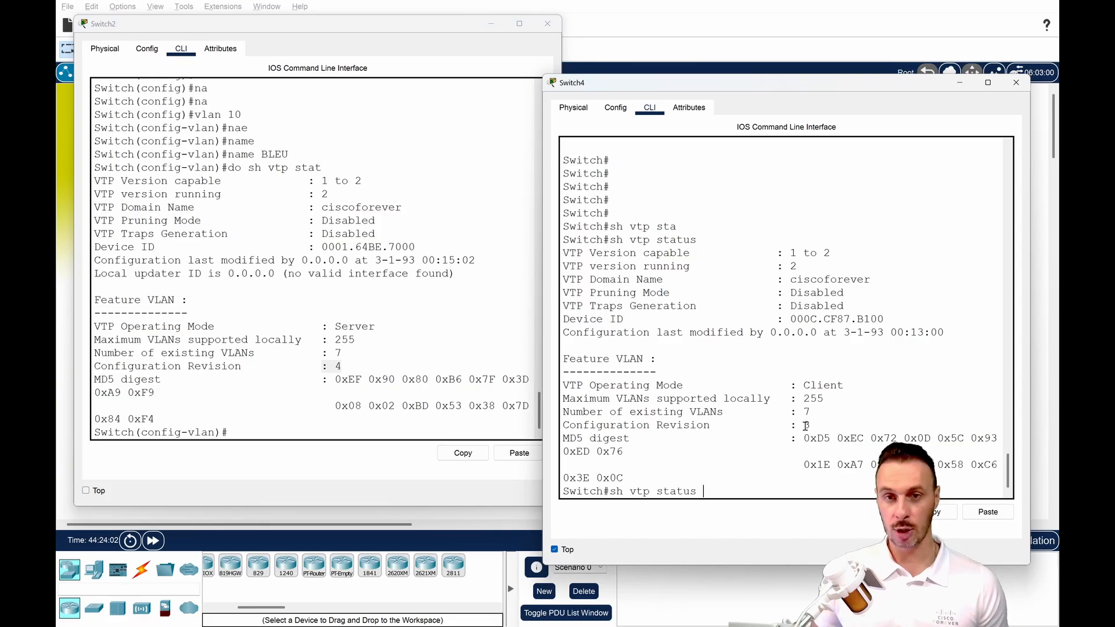
key("Return")
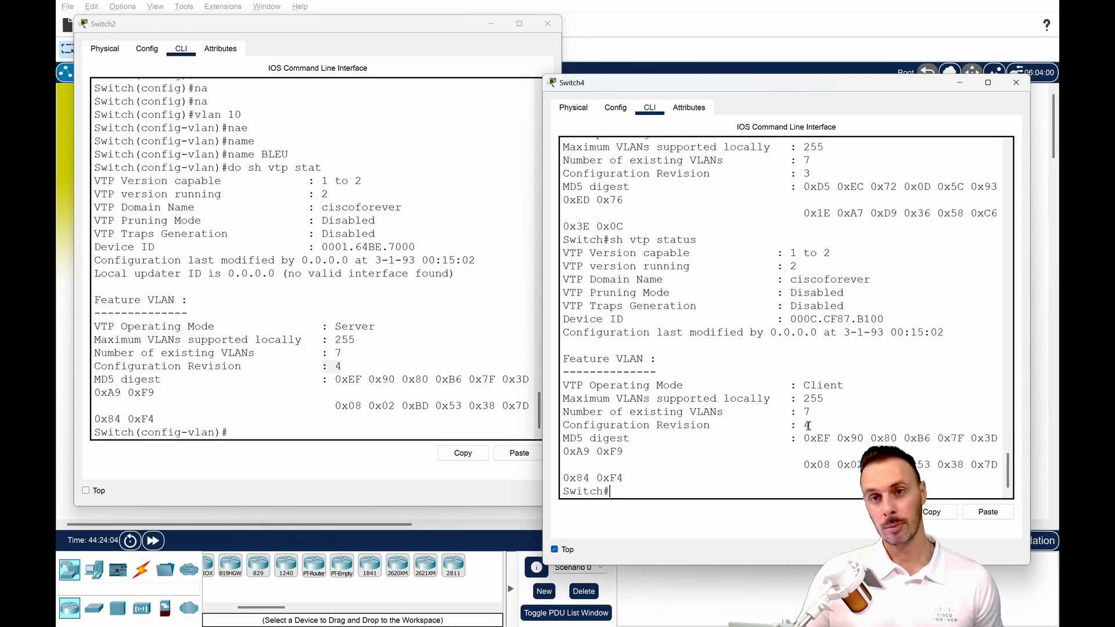
double_click(806, 426)
left_click(796, 446)
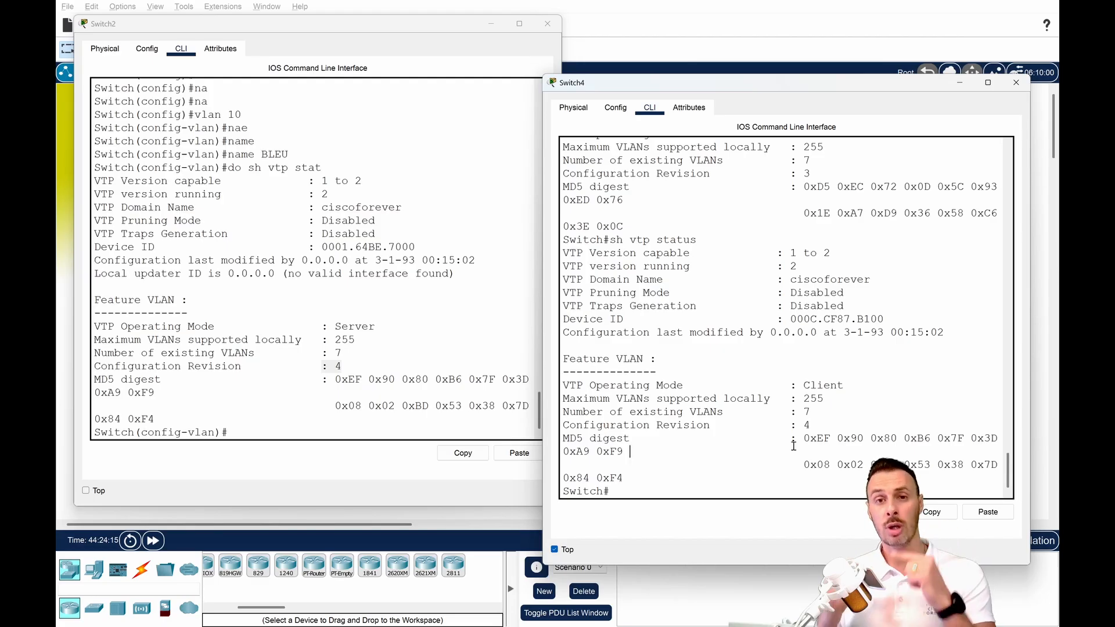
List the VLANs on Switch4 with sh vlan and check the name of VLAN 10.
type("s")
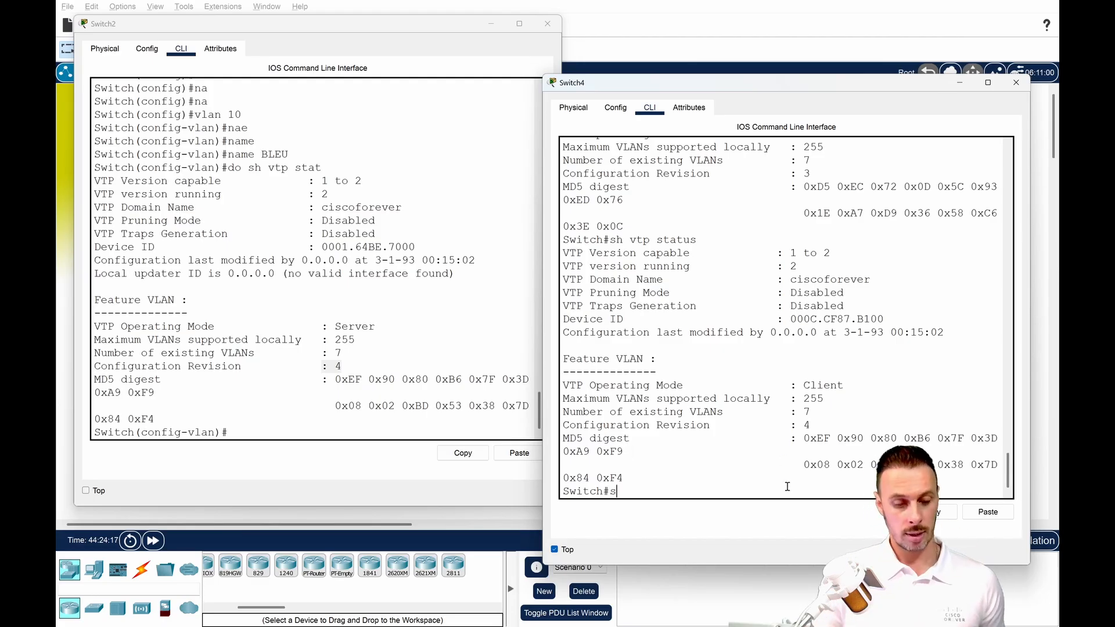
type("h vlan")
key("Return")
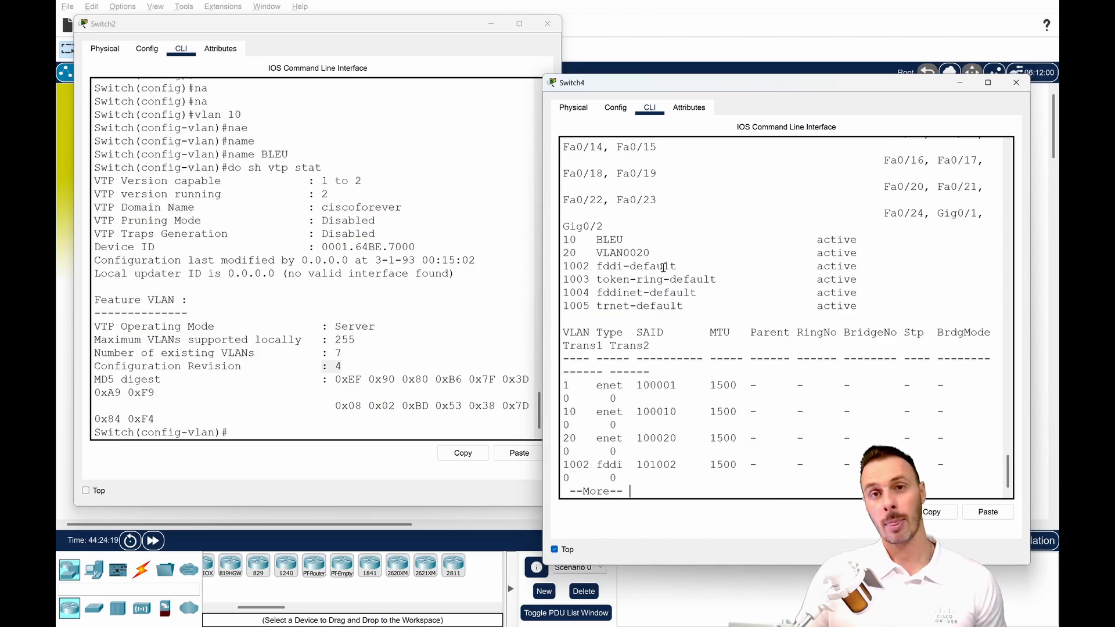
left_click_drag(639, 241, 559, 240)
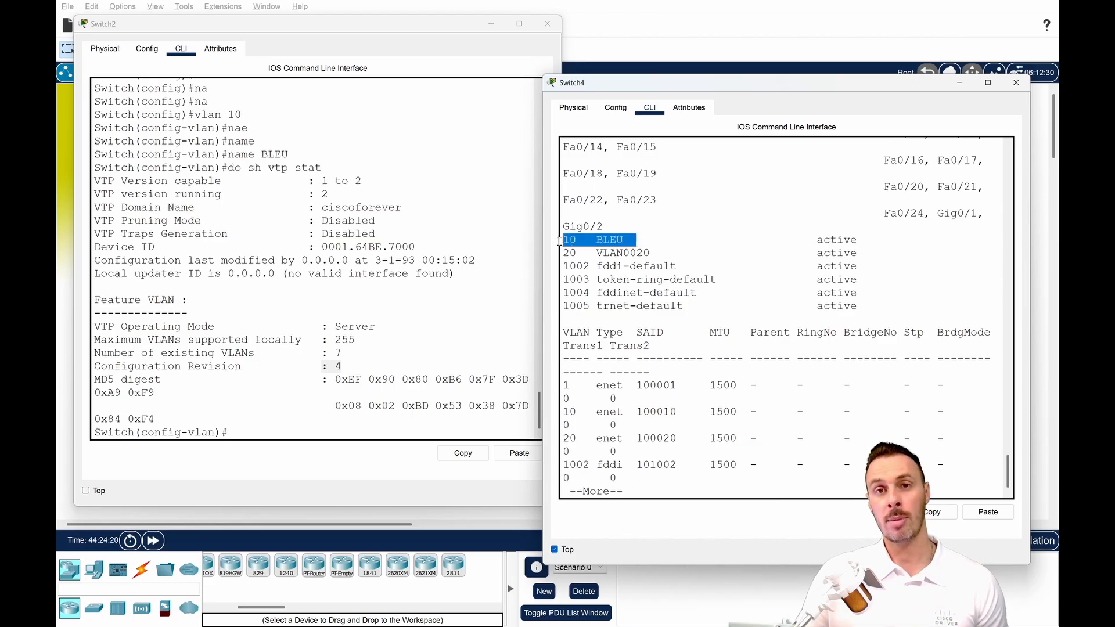
Enter VLAN 20 configuration on Switch2 and name the VLAN JAUNE.
left_click(413, 396)
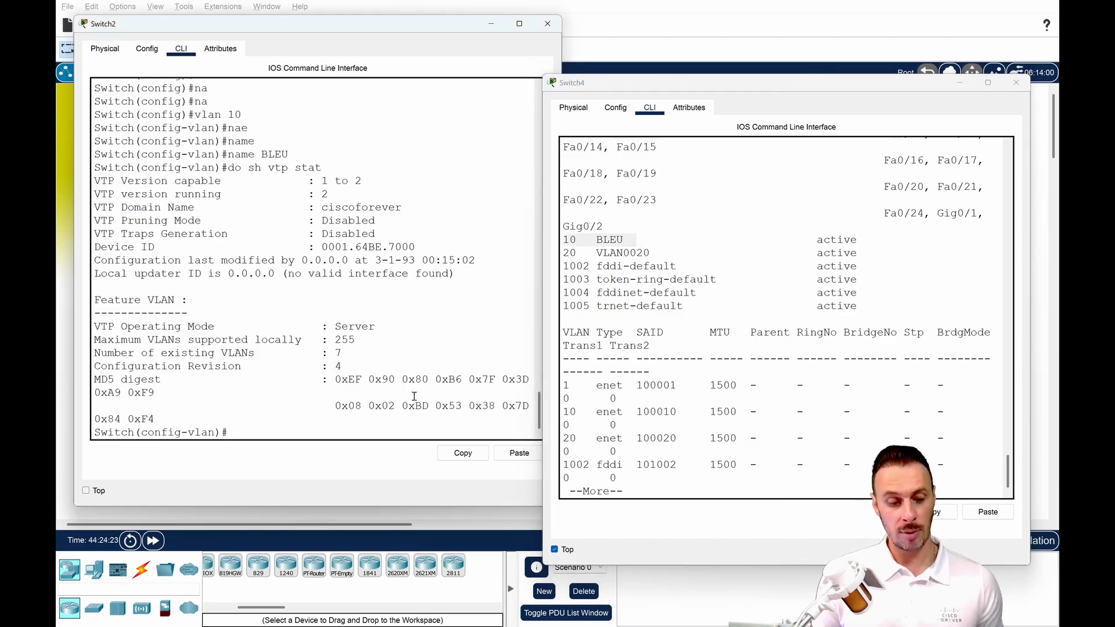
type("vlan 20")
key("Return")
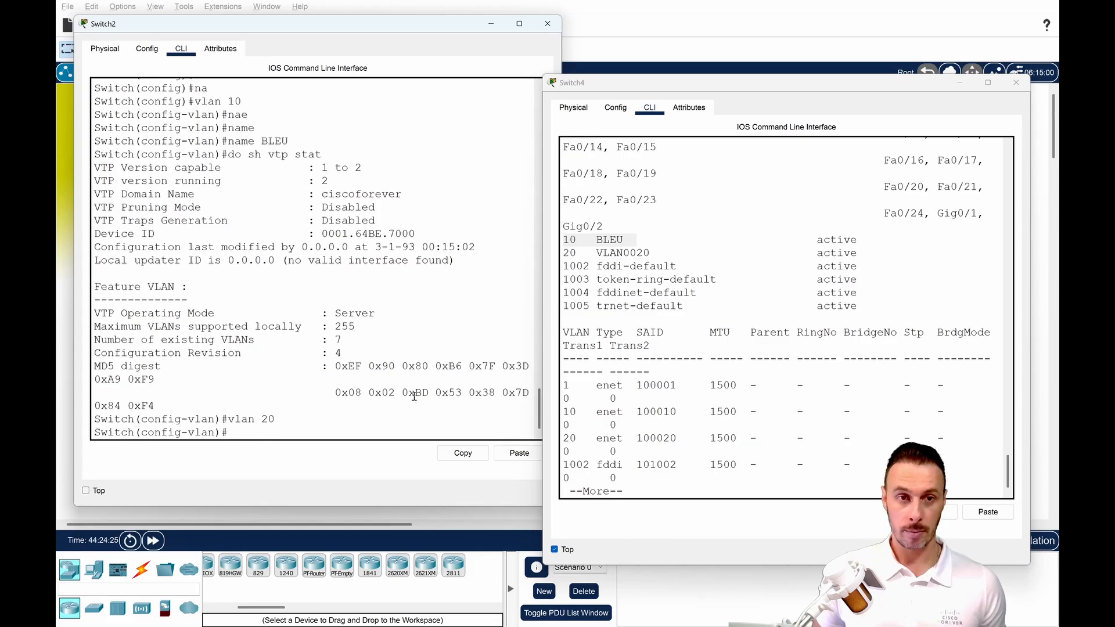
type("na")
type("jaun")
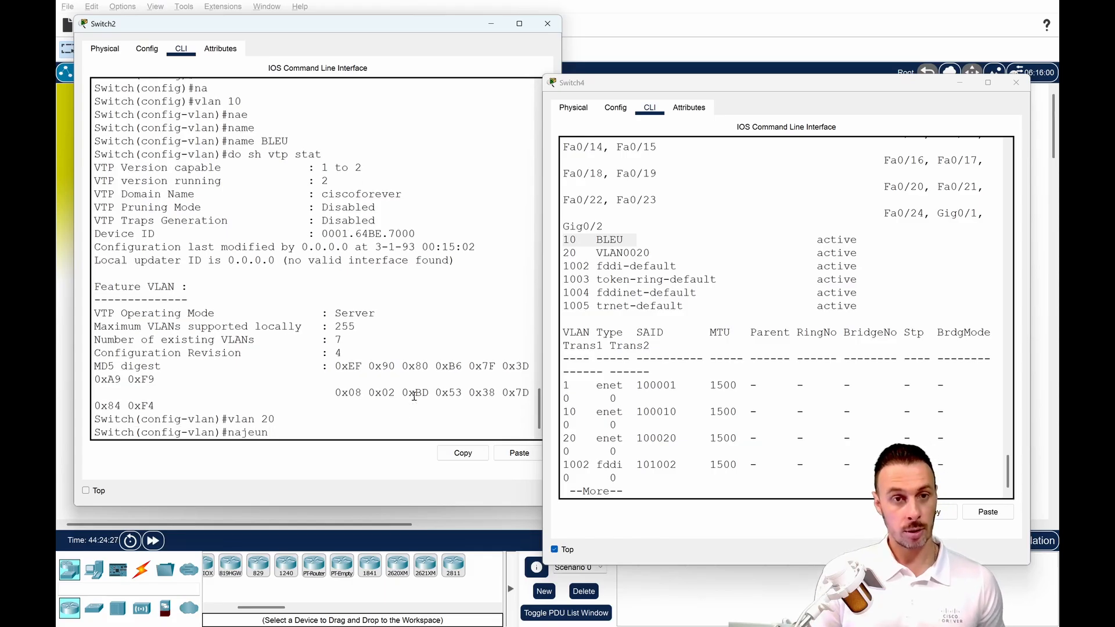
key("BackSpace")
key("BackSpace")
key("BackSpace")
key("BackSpace")
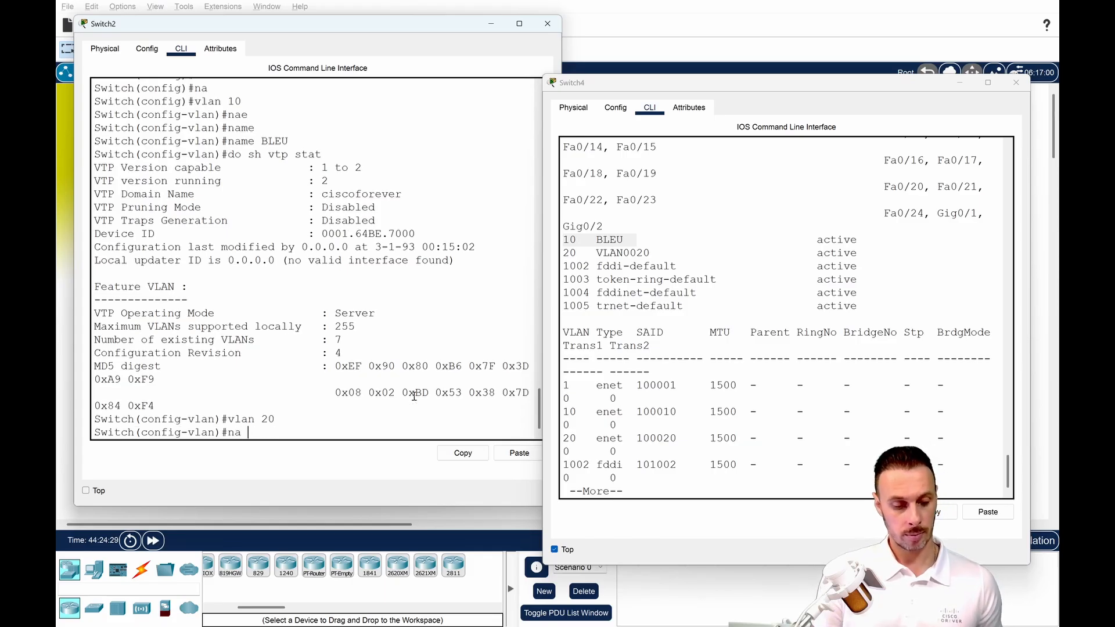
type("JAUNE")
key("Return")
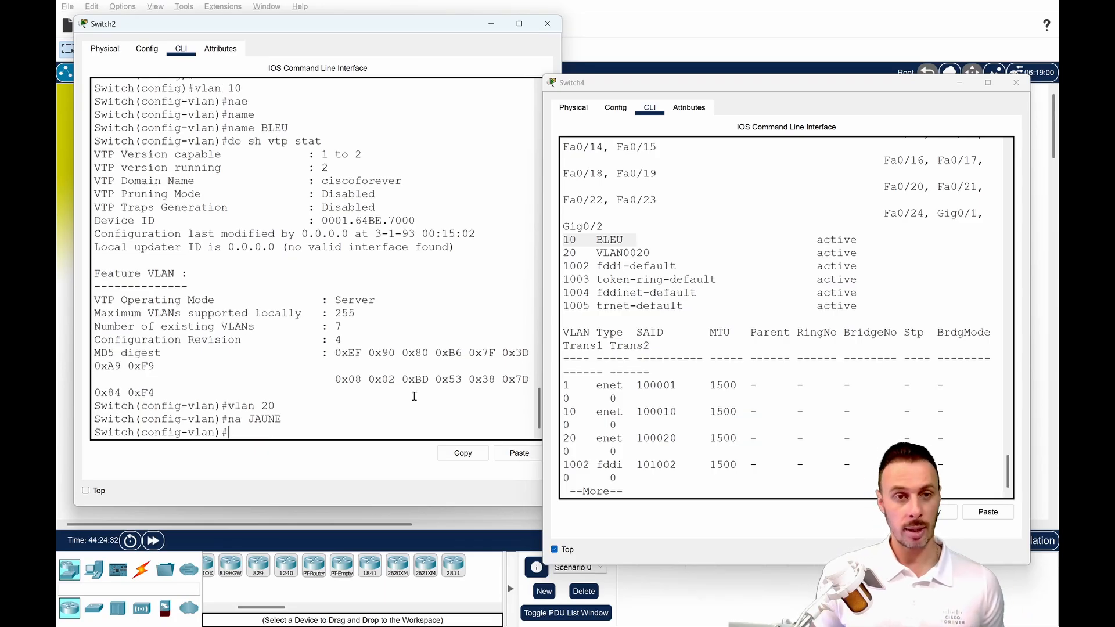
Repeat do sh vtp stat on Switch2 and check the configuration revision after naming VLAN 20.
key("Up")
key("Up")
key("Up")
key("Return")
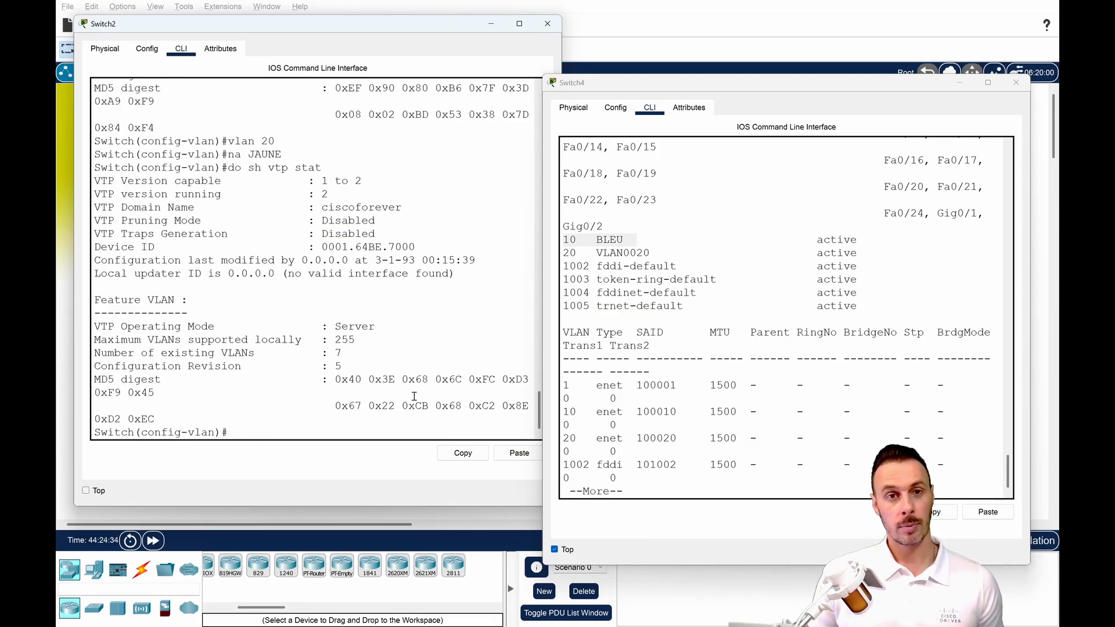
left_click_drag(350, 367, 329, 367)
Exit the paged VLAN listing on Switch4 and check its configuration revision with sh vtp status.
left_click(738, 420)
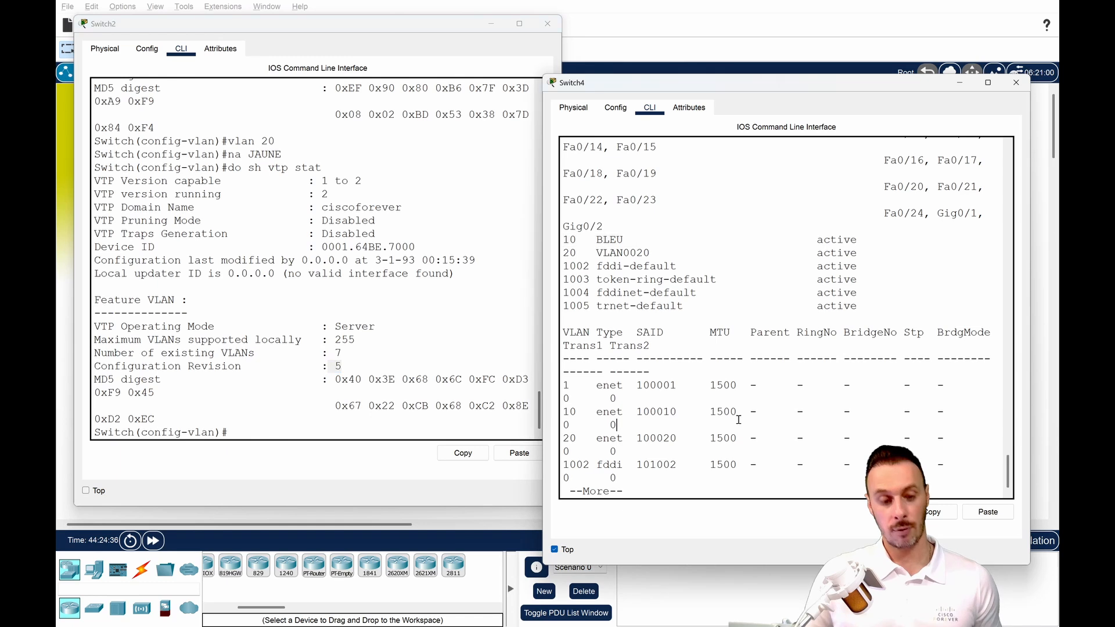
key("ctrl+c")
key("Return")
type("sh vtp st")
key("Tab")
key("Return")
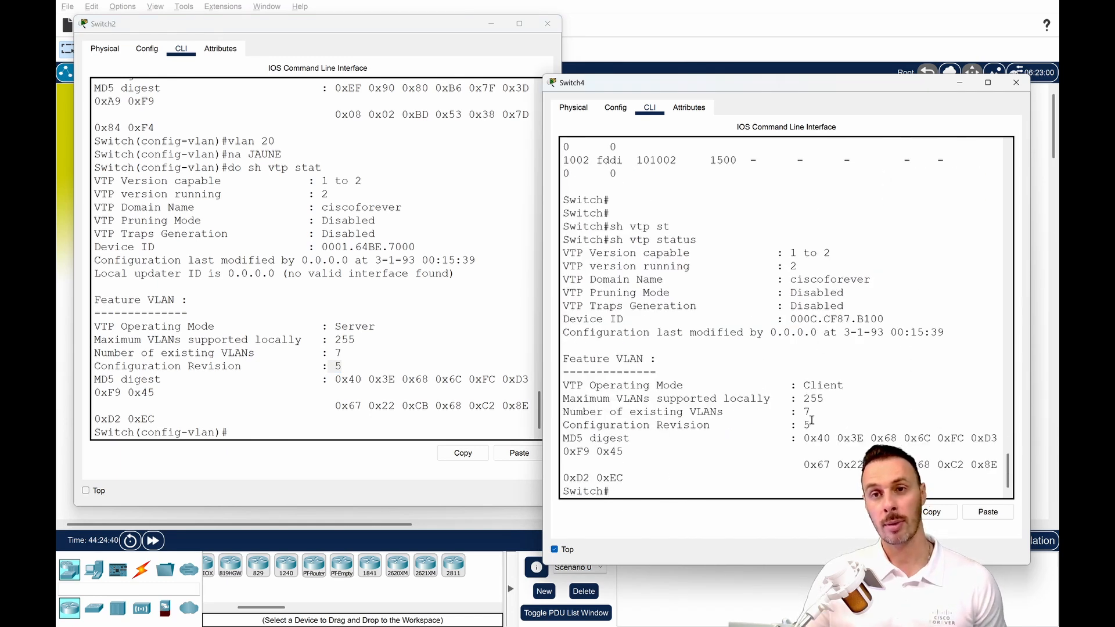
left_click_drag(812, 425, 790, 426)
left_click(790, 427)
Run sh vlan on Switch4 to check the name of VLAN 20, and close the Switch4 and Switch2 windows.
type("sh vlan")
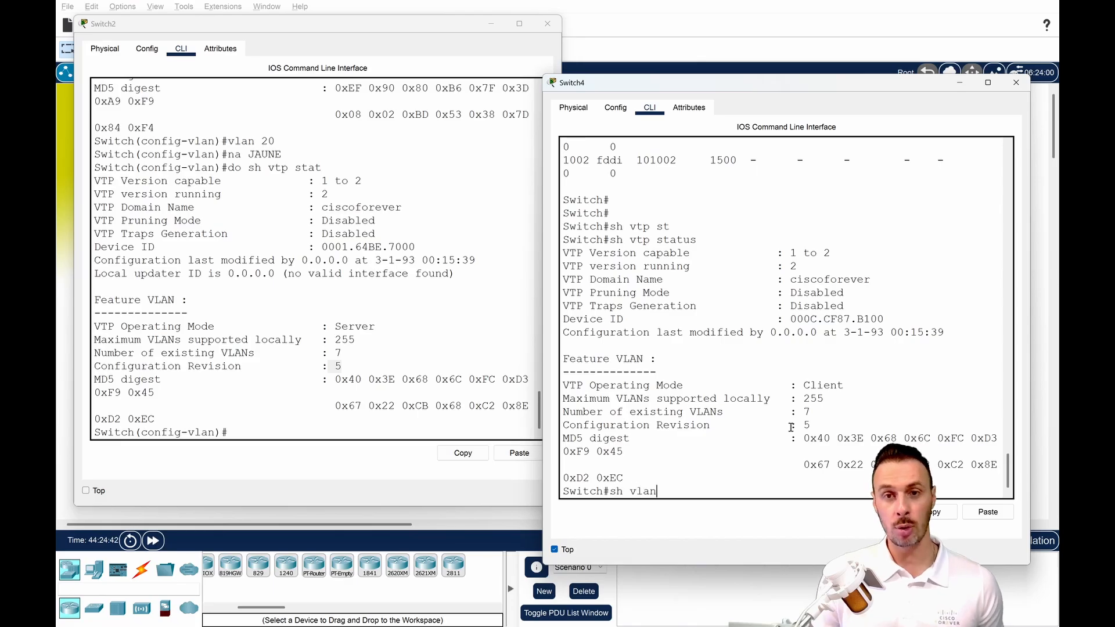
key("Return")
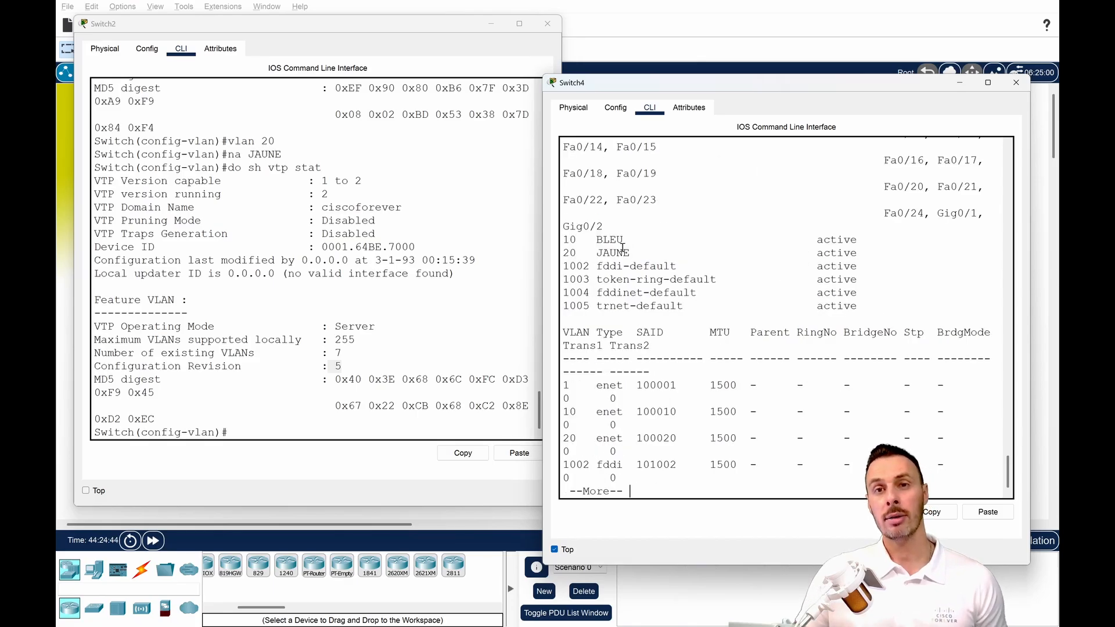
left_click_drag(636, 254, 562, 254)
left_click(611, 266)
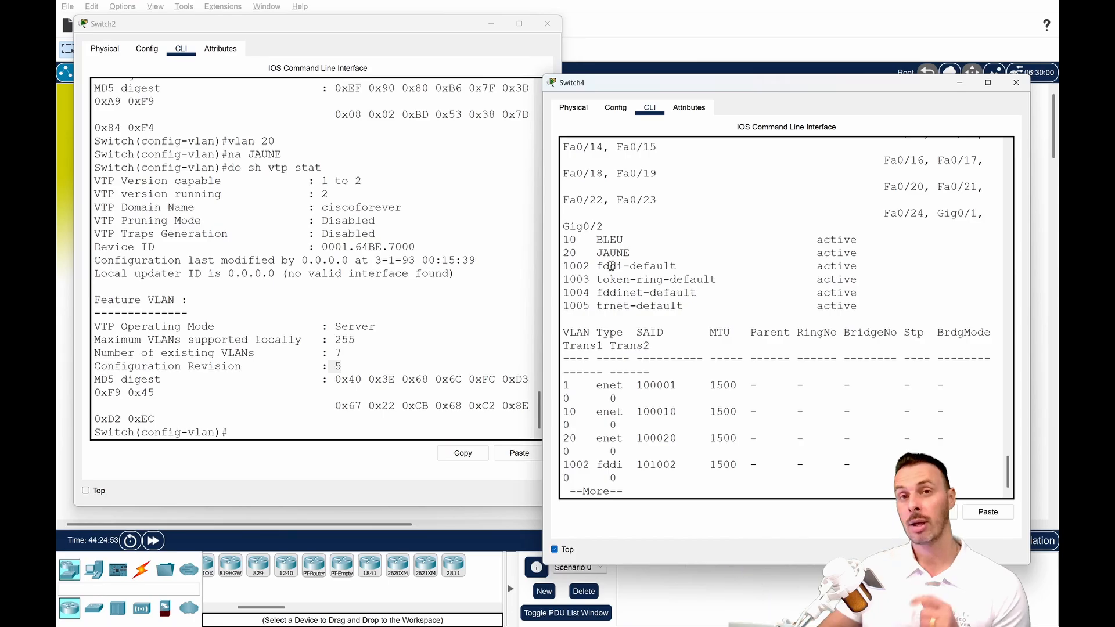
left_click(1015, 83)
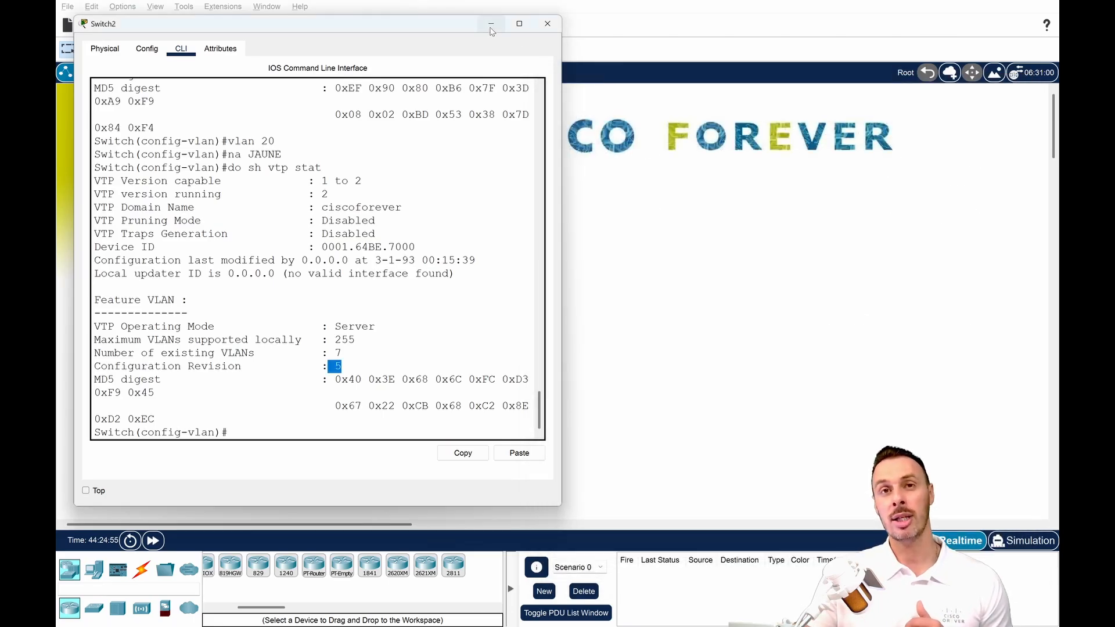
left_click(547, 23)
left_click_drag(486, 297, 392, 342)
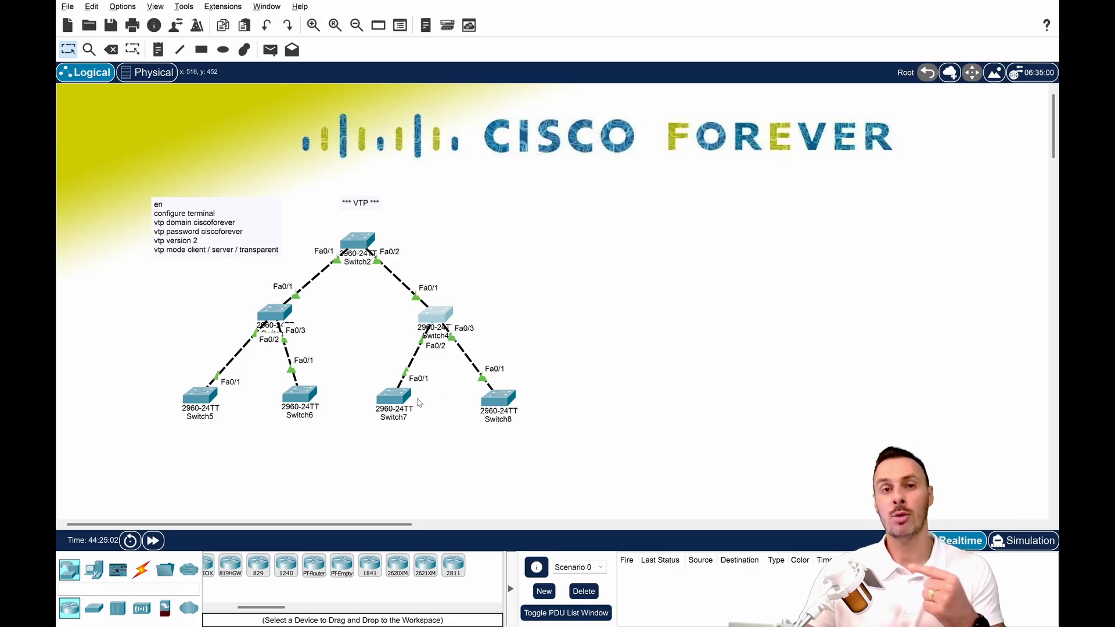
Open the Switch8 console, check its configuration revision with sh vtp status, and minimize its window.
left_click(498, 399)
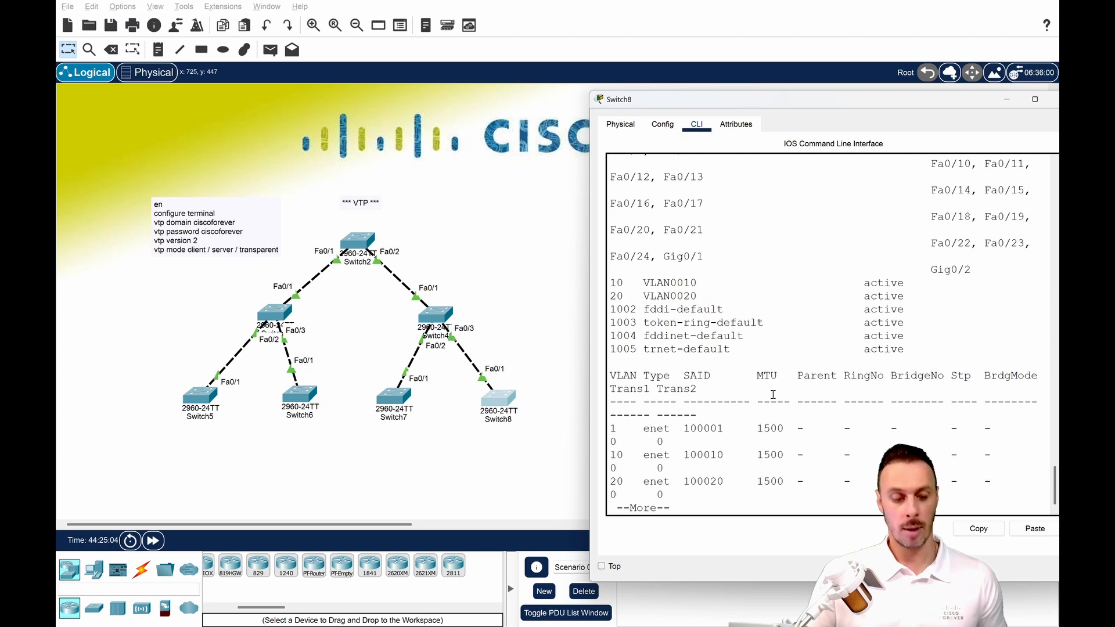
key("Return")
key("Return")
type("sh vtp sta")
key("Tab")
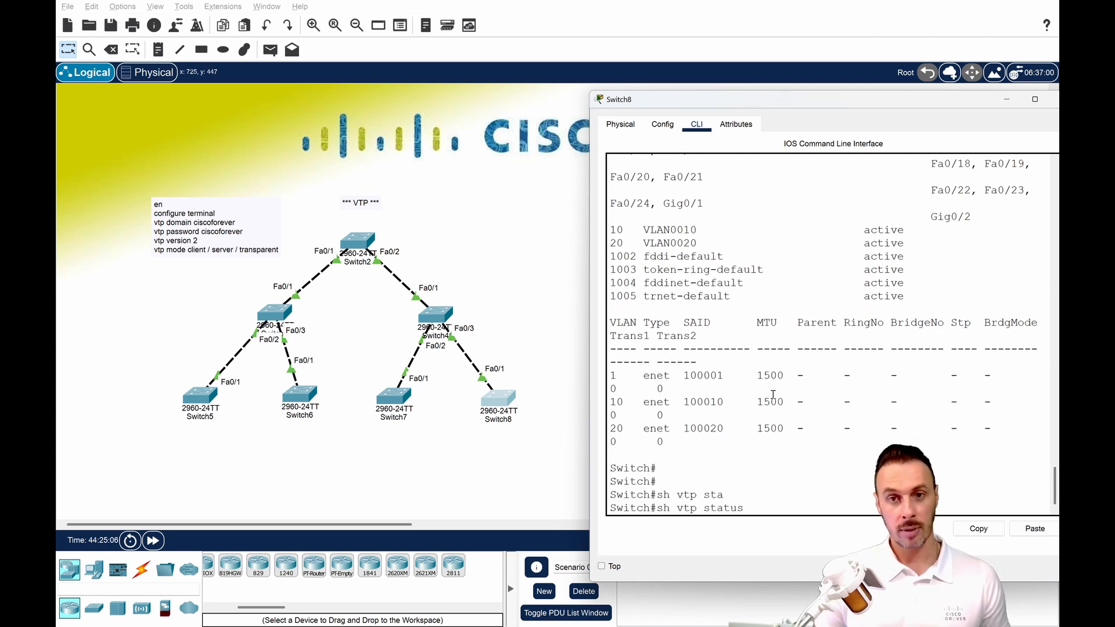
key("Return")
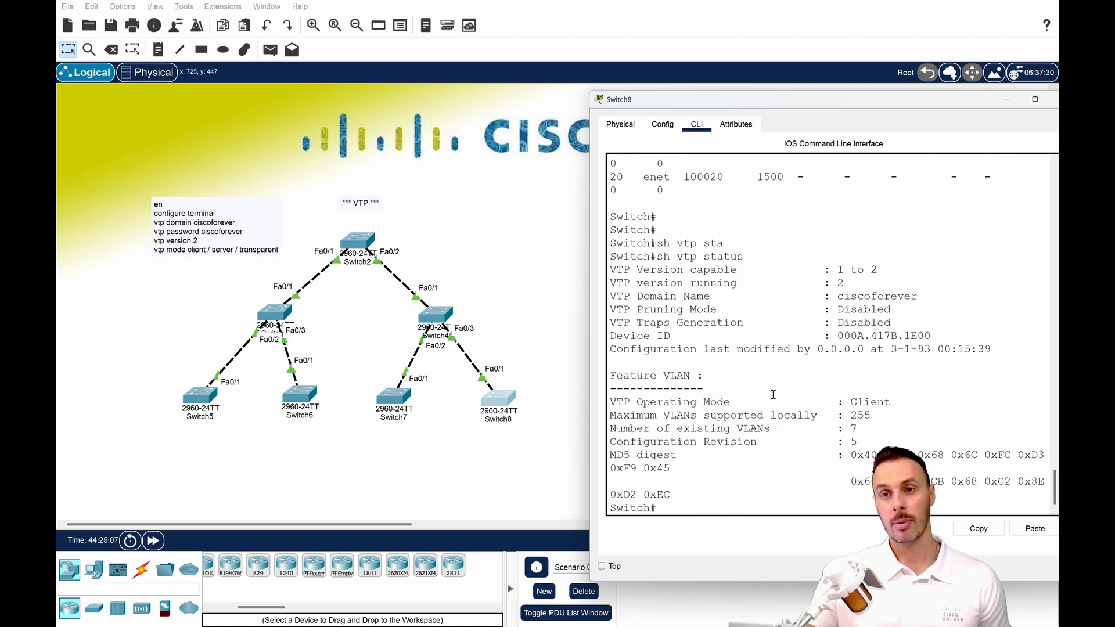
left_click_drag(858, 443, 829, 443)
left_click(858, 442)
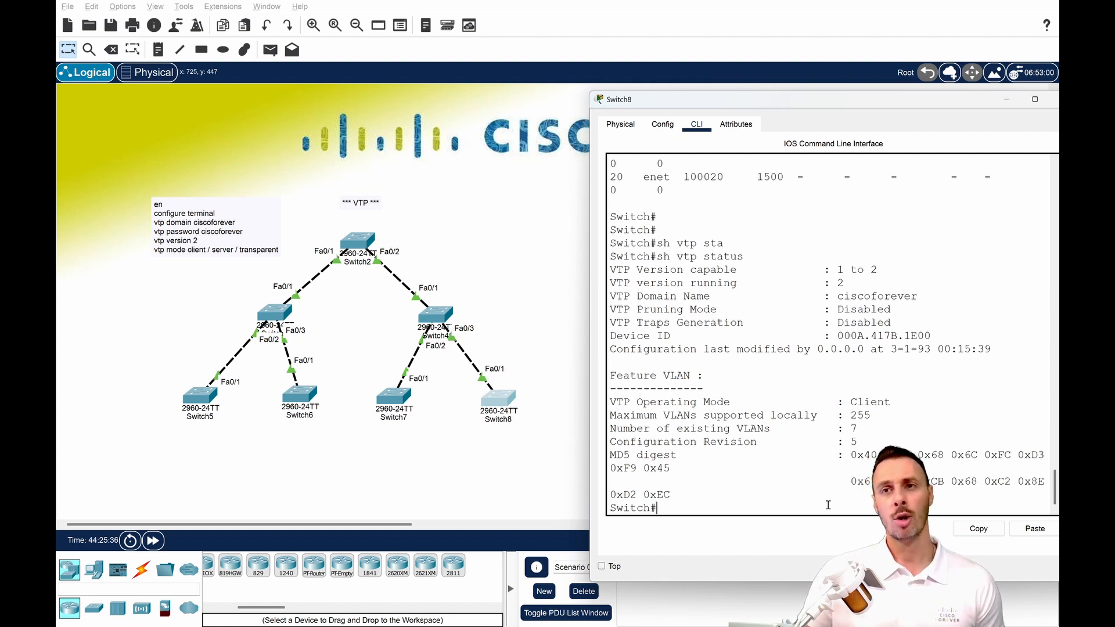
left_click(1005, 104)
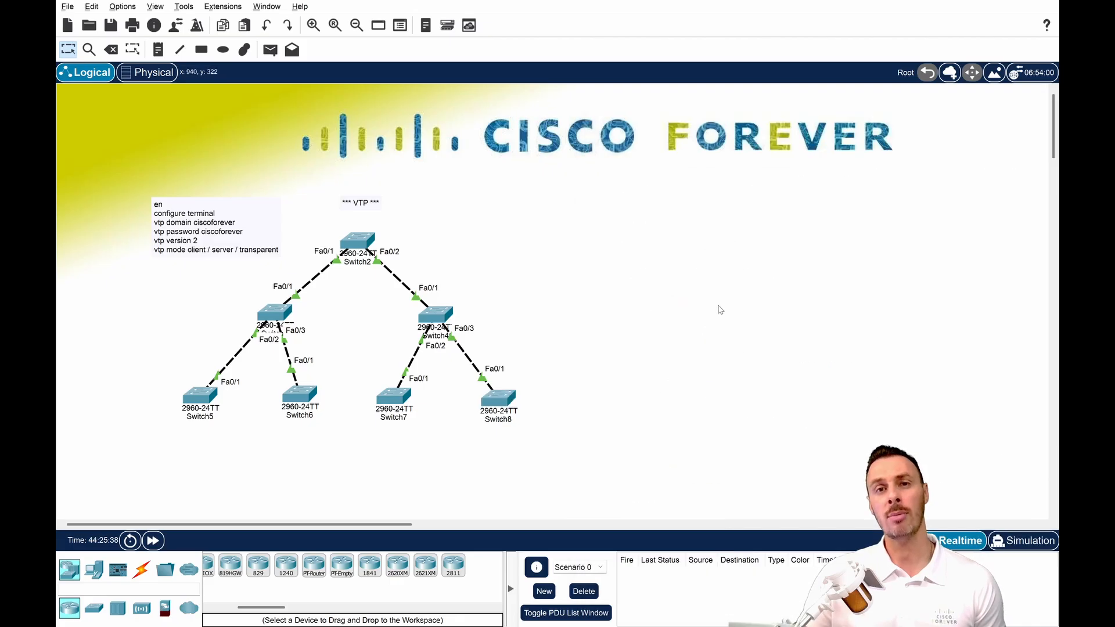
Open the Switch8 console and enter configuration mode for interface fastEthernet 0/1.
left_click_drag(547, 381, 470, 434)
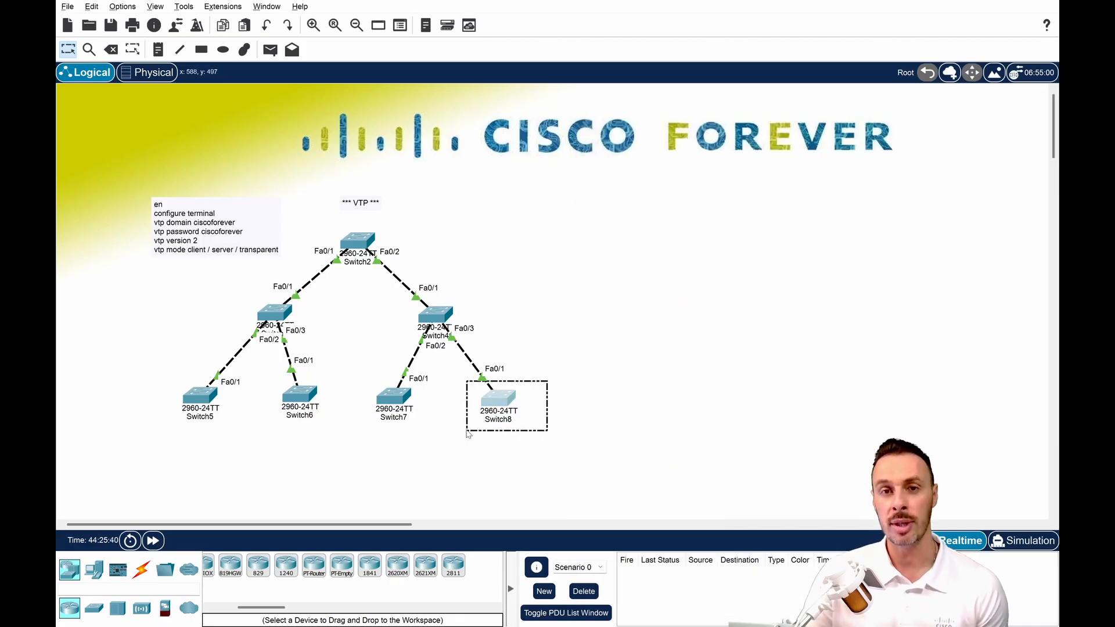
left_click(498, 399)
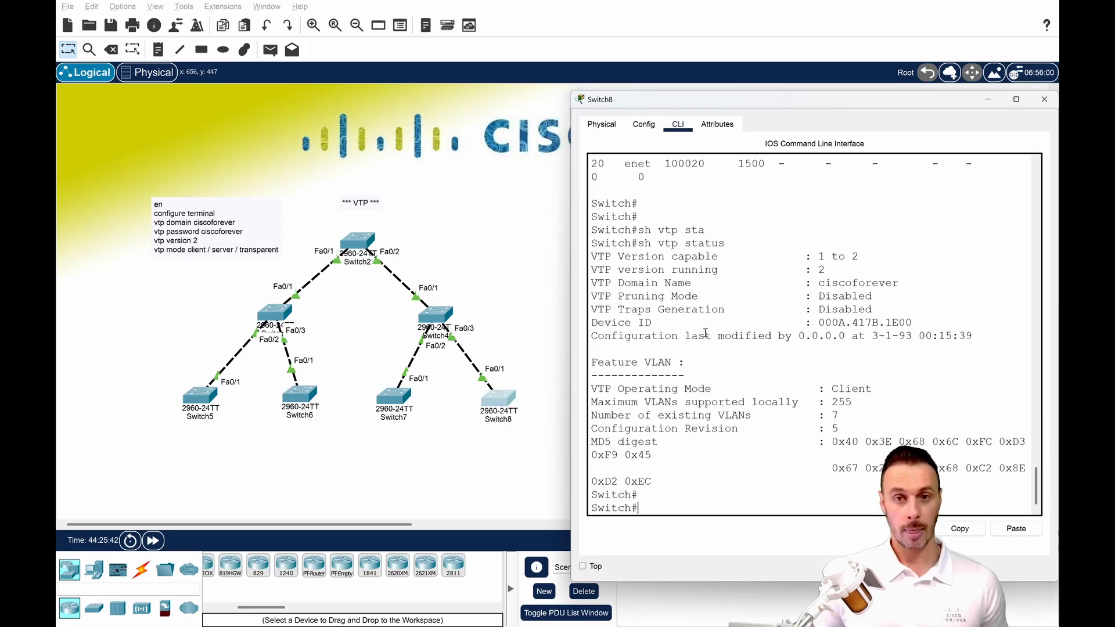
key("Return")
key("Return")
key("Return")
key("Return")
type("conf t")
key("Return")
type("inte")
key("Tab")
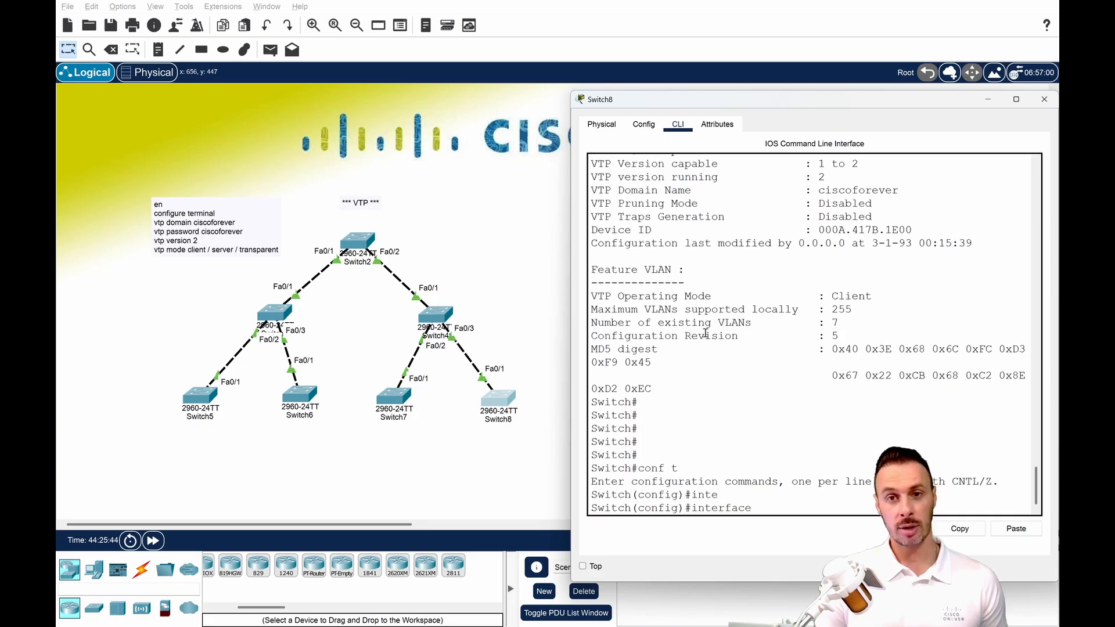
type("fa")
key("Tab")
type("0")
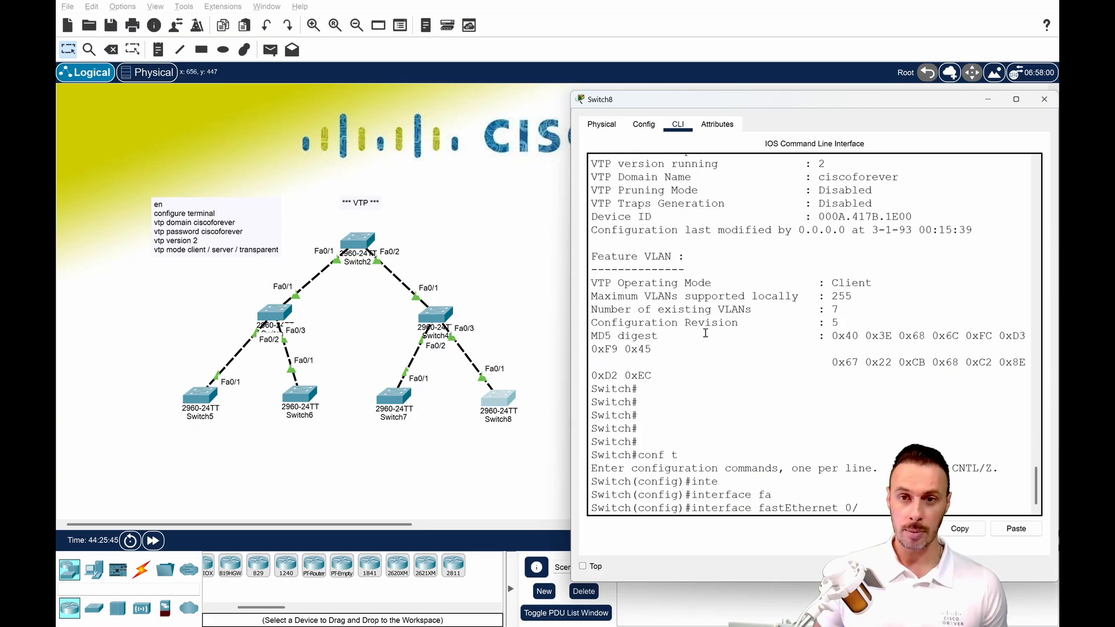
type("/1")
key("Return")
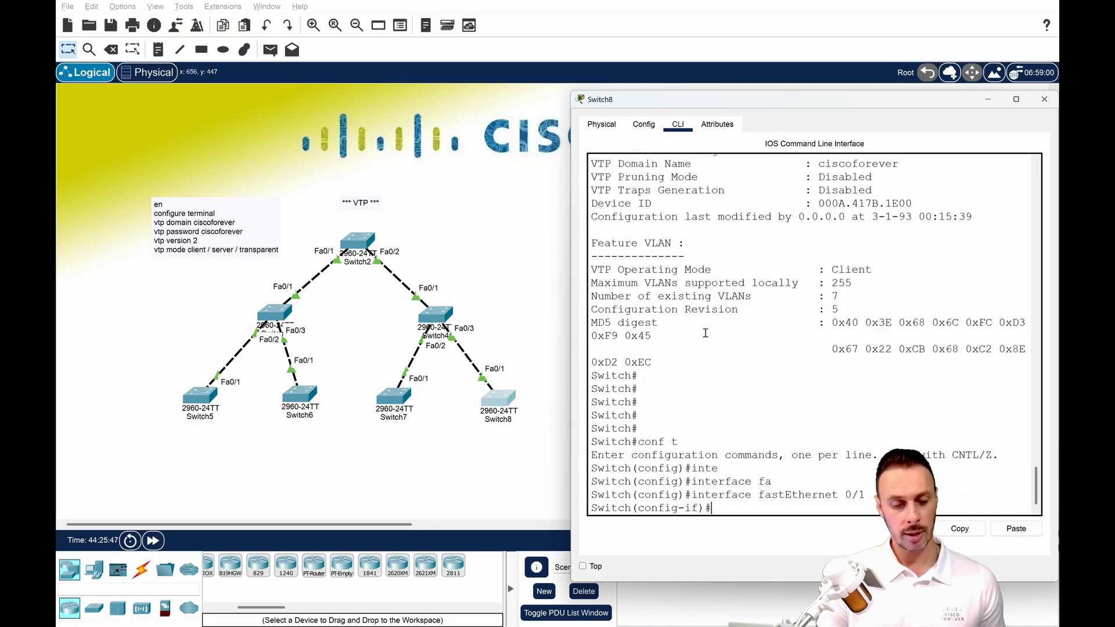
Shut down Switch8's fastEthernet 0/1 interface and return to privileged mode.
type("shut")
key("Tab")
key("Return")
key("Return")
key("Return")
key("Return")
key("Return")
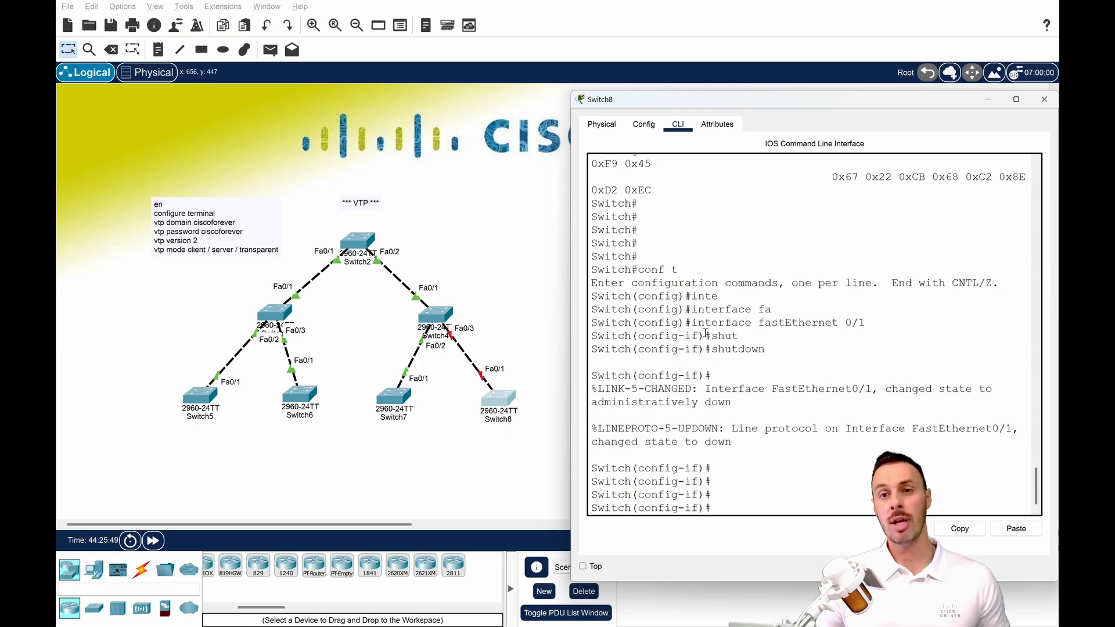
key("ctrl+z")
key("Return")
key("Return")
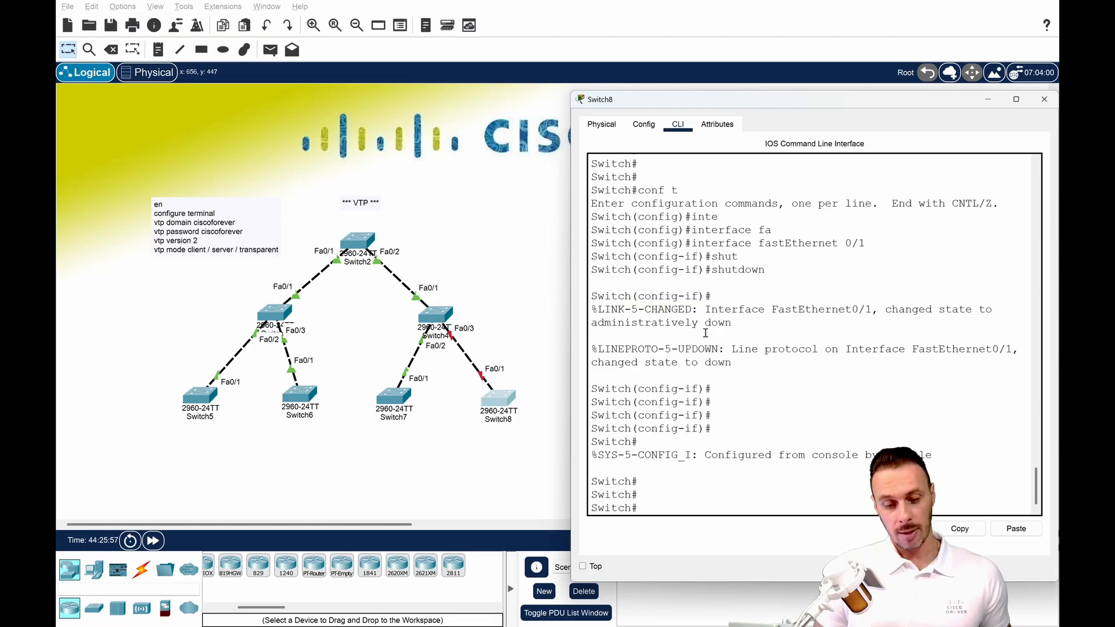
Check the VLANs on the disconnected Switch8 with sh vlan and exit the paged listing.
type("sh vlan")
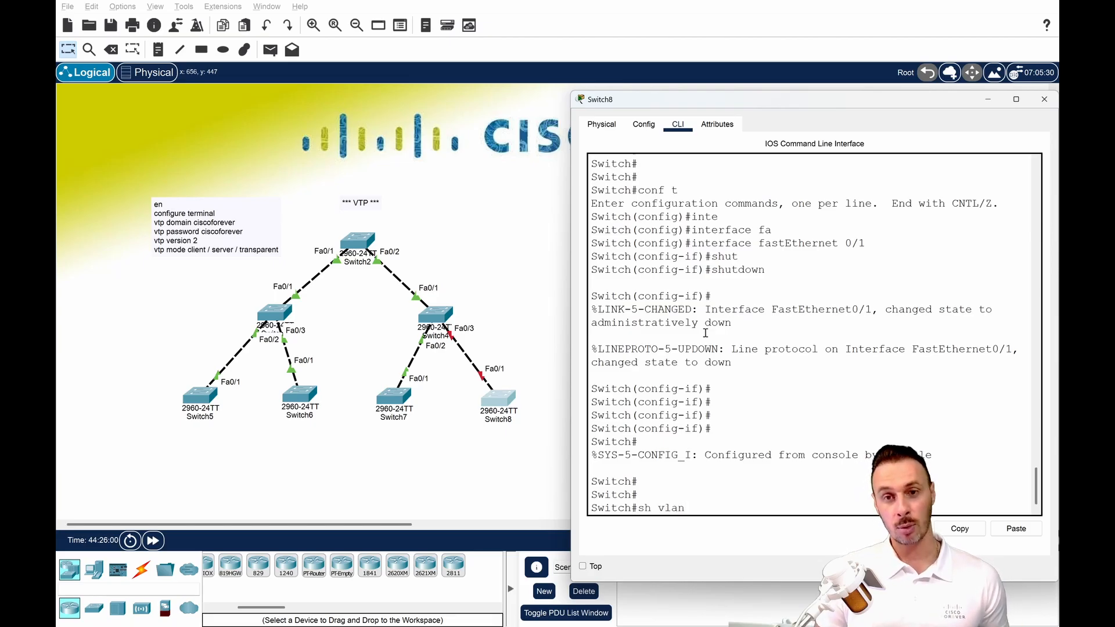
key("Return")
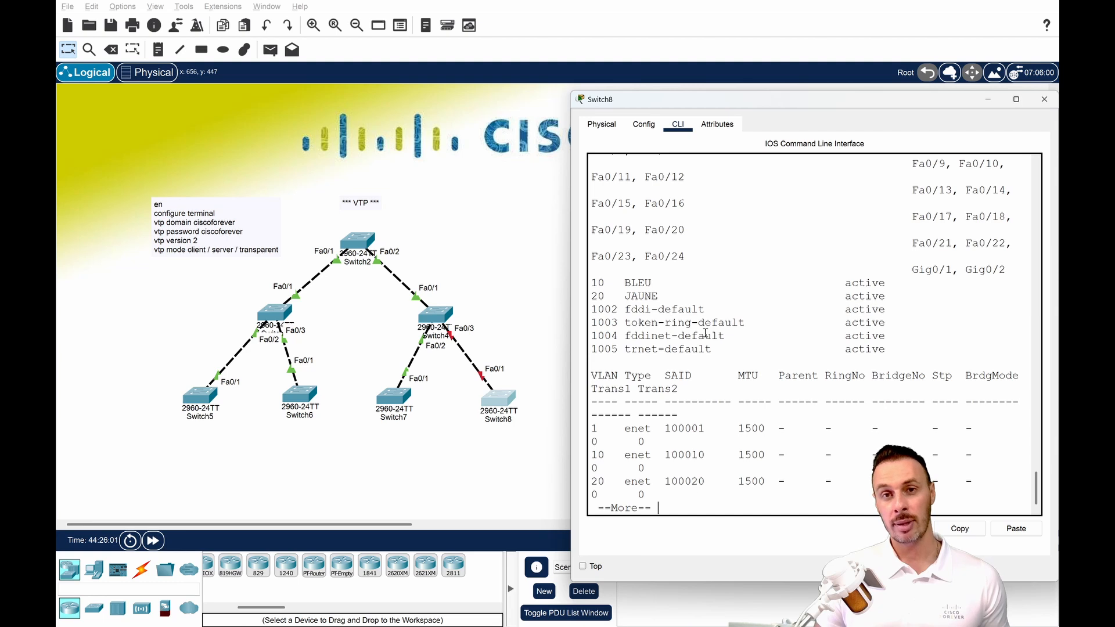
key("ctrl+c")
key("Return")
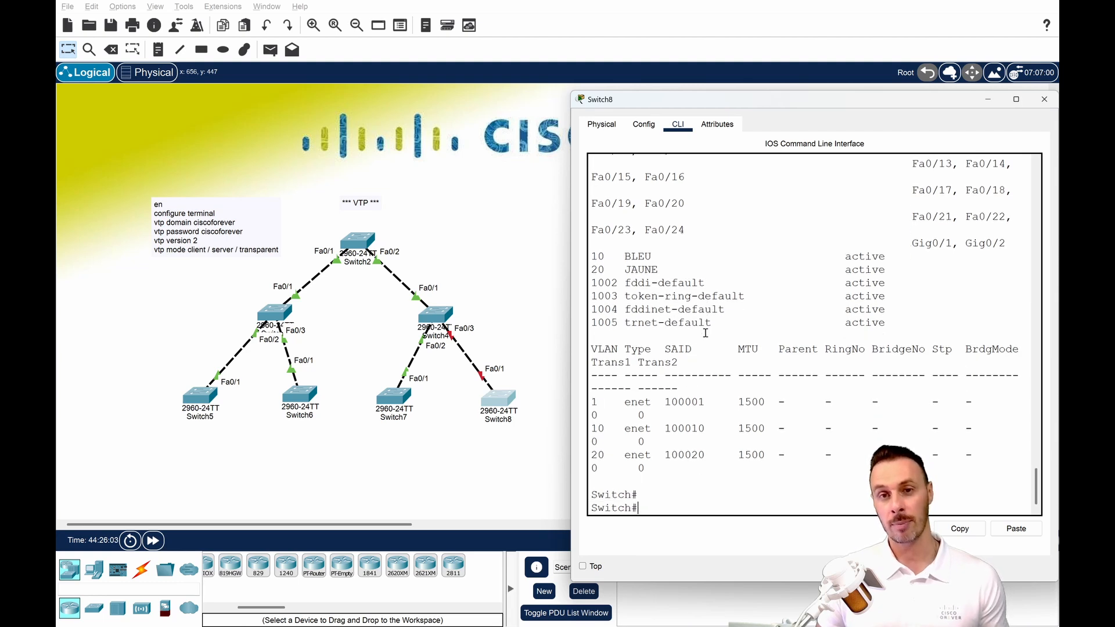
Enter global configuration on Switch8 and try to delete VLAN 10 while it is in VTP client mode.
type("conf t")
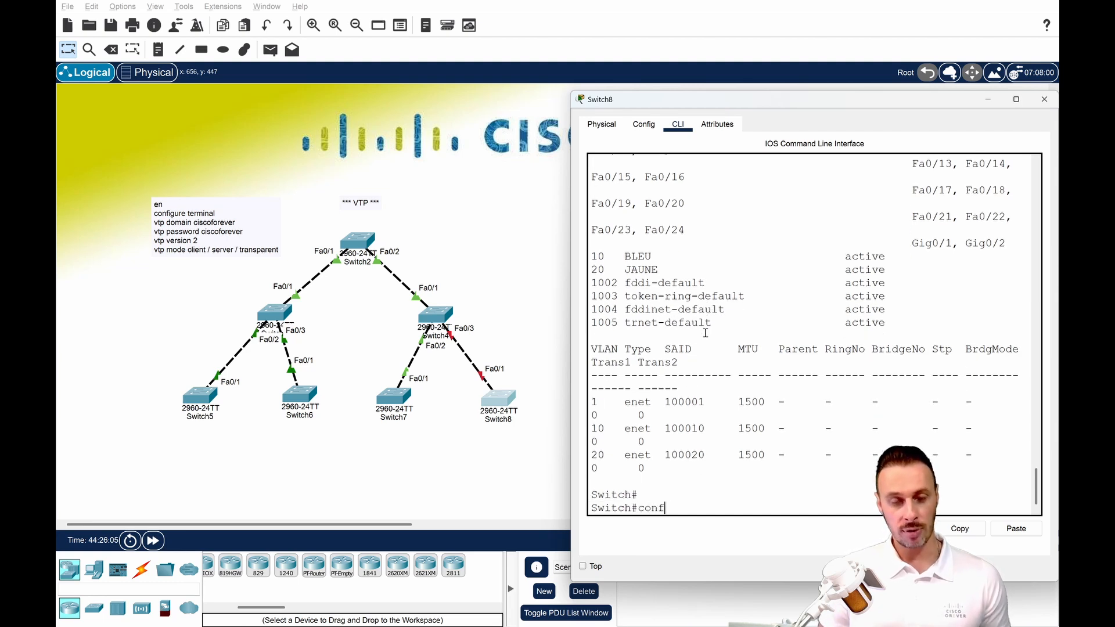
key("Return")
type("no vlan ")
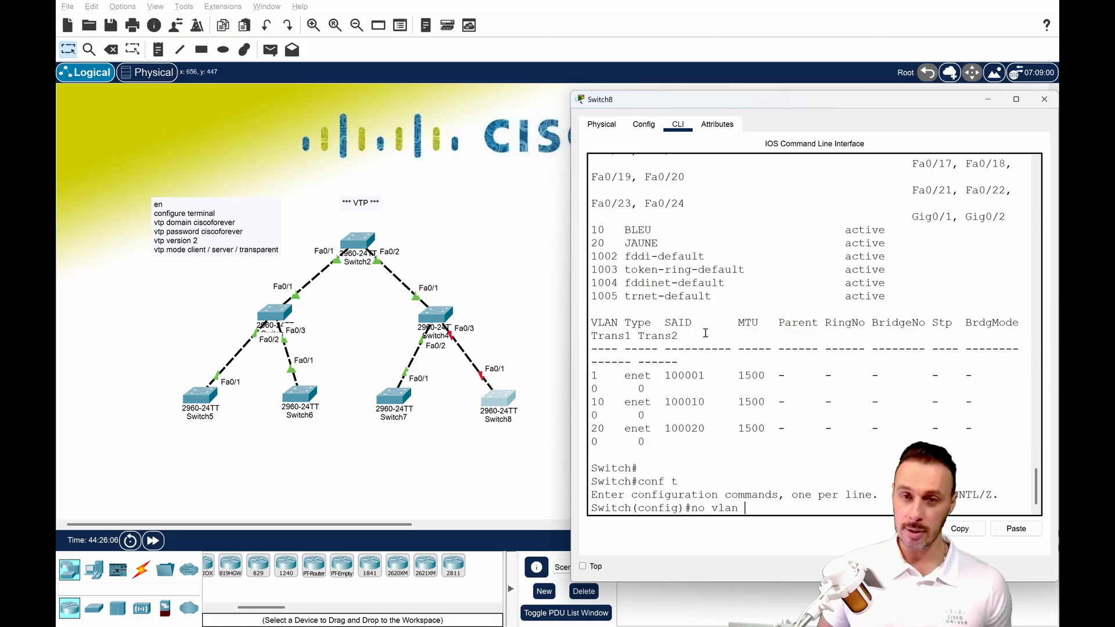
type("10")
key("Return")
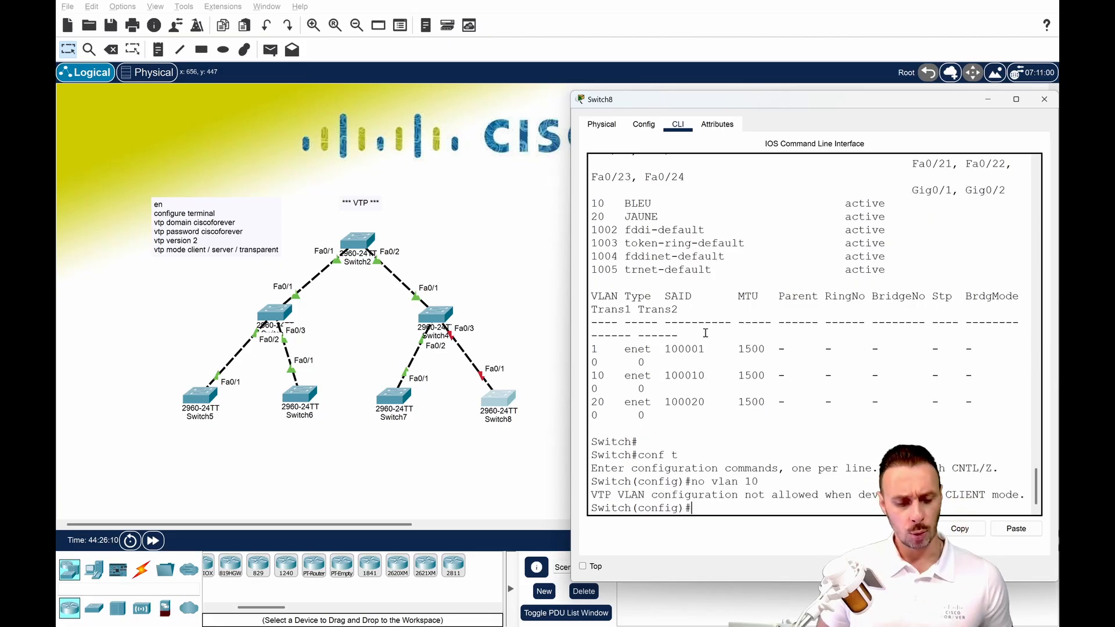
Change Switch8's VTP mode to server.
type("vtp ser")
key("Tab")
key("BackSpace")
key("BackSpace")
key("BackSpace")
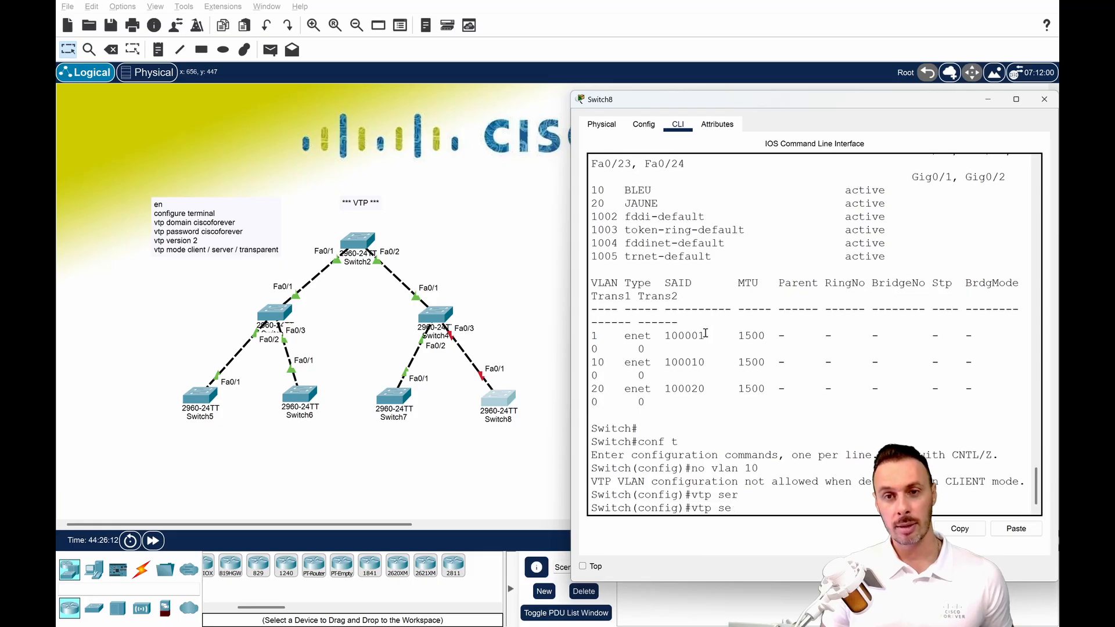
type("mo")
key("Tab")
type("ser")
key("Tab")
key("Return")
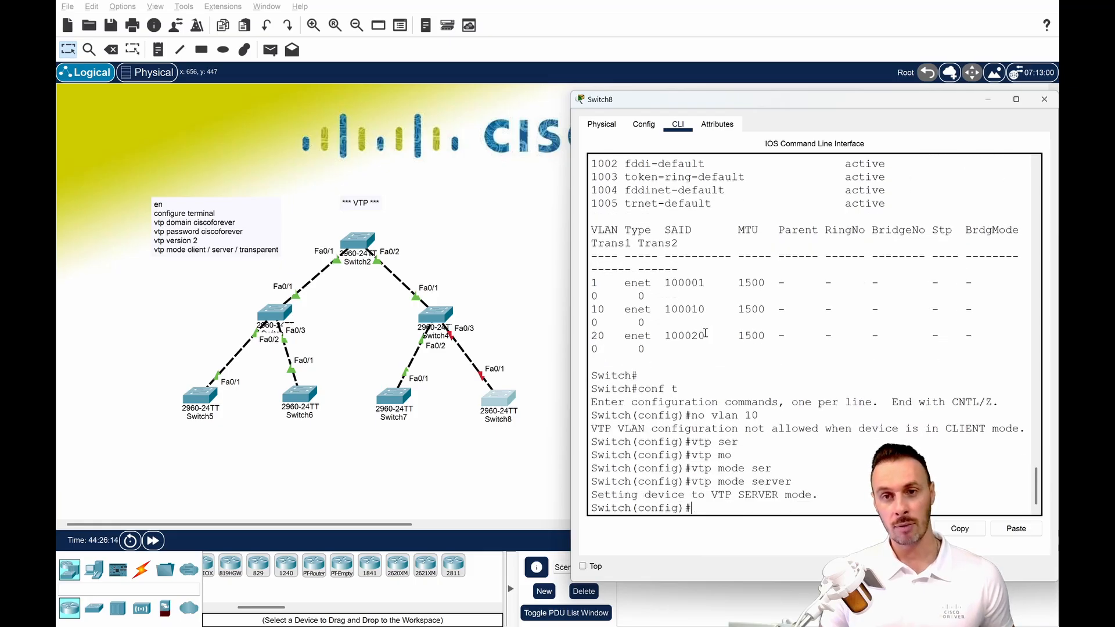
key("Return")
key("Return")
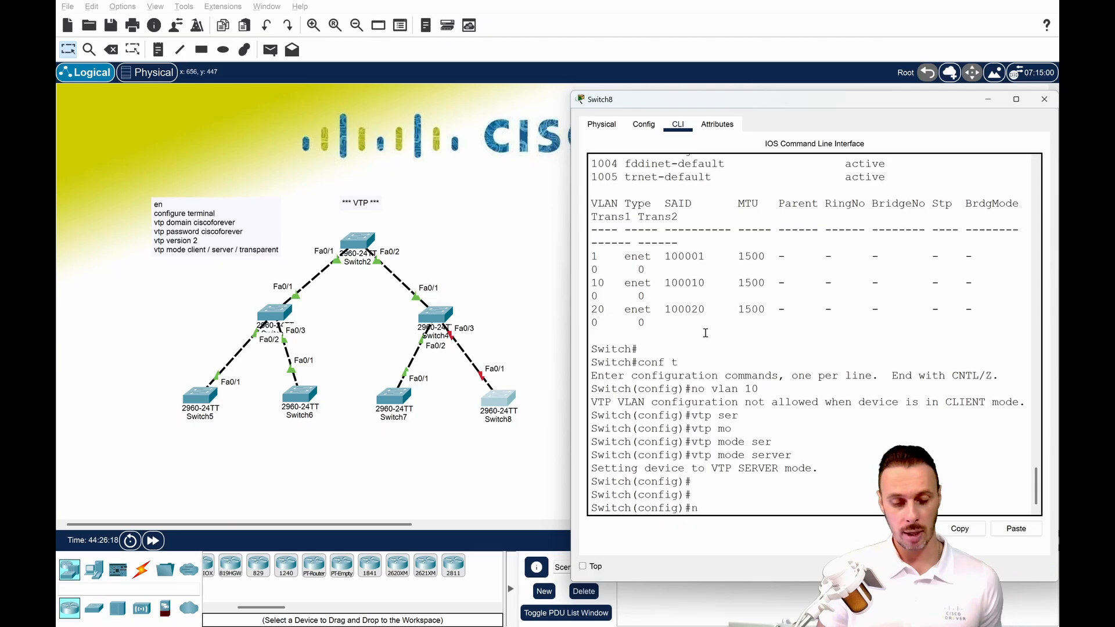
Delete VLAN 10 and VLAN 20 from Switch8.
type("no lv")
key("BackSpace")
key("BackSpace")
type("vla")
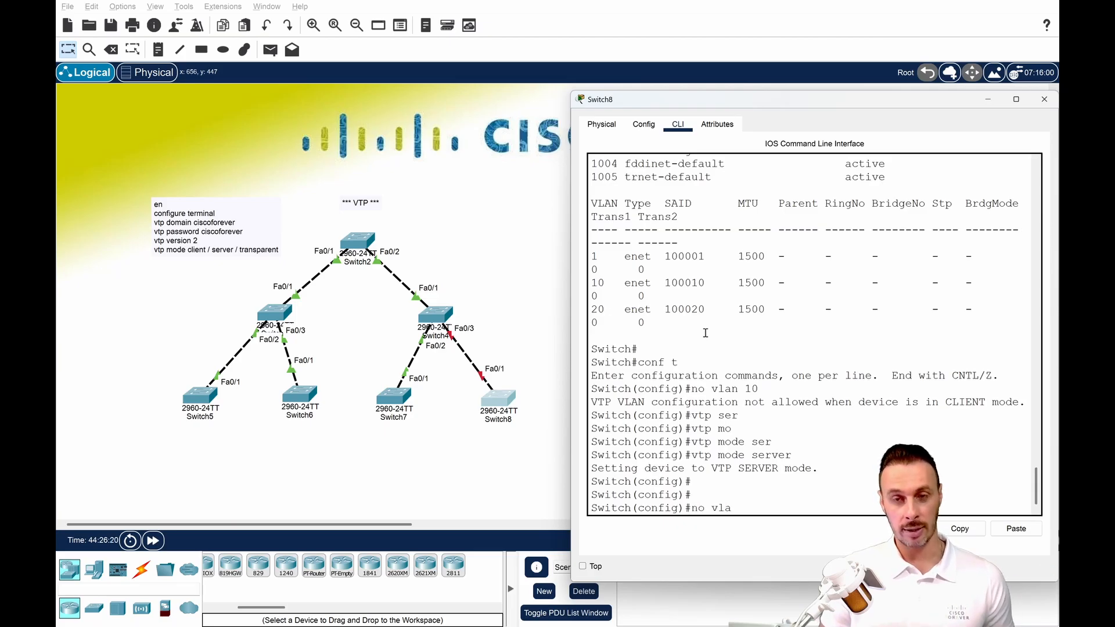
type("n 10")
key("Return")
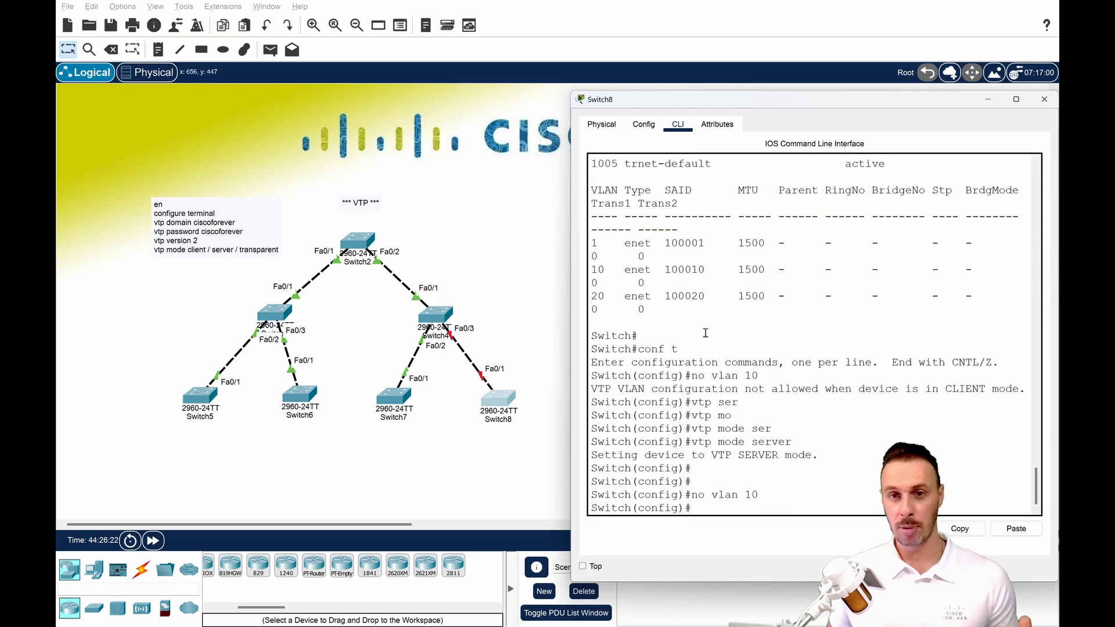
type("no vlan 20")
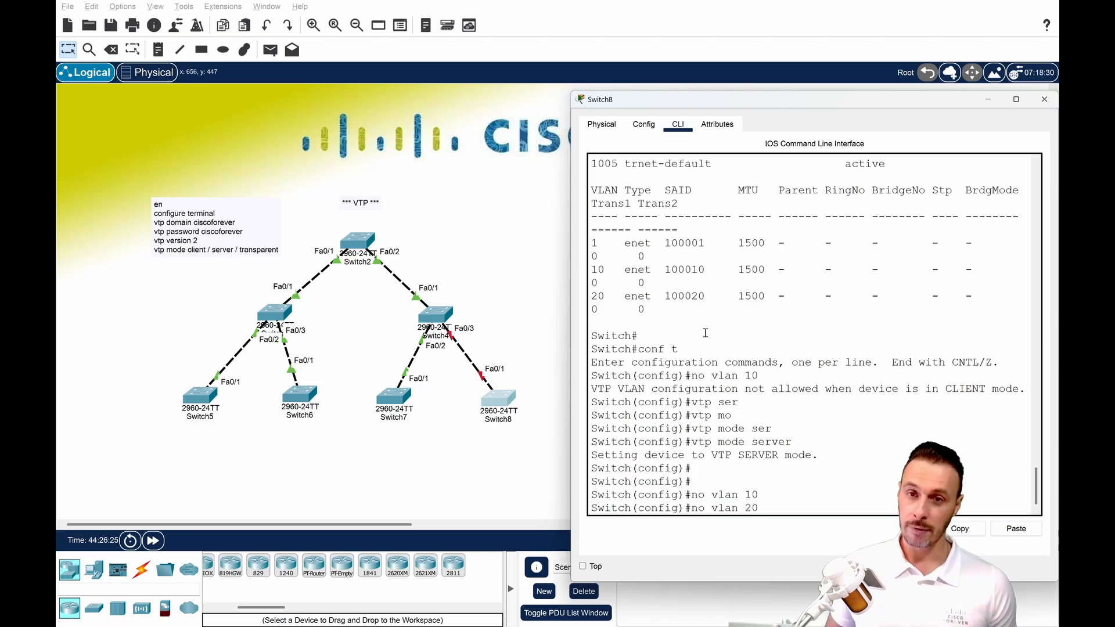
key("Return")
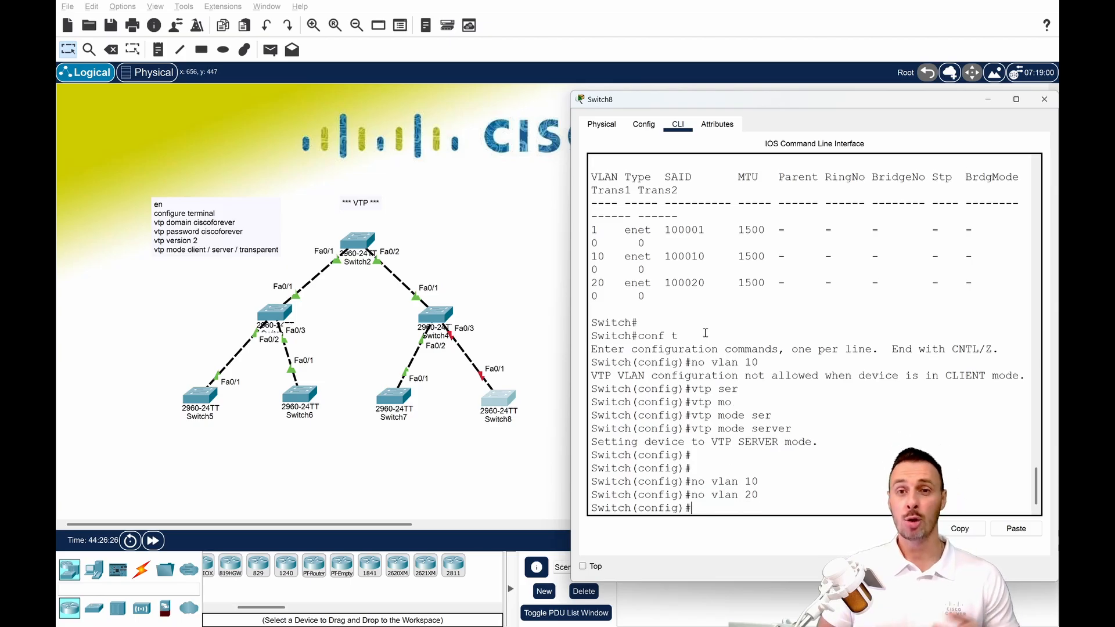
Leave configuration mode, check Switch8's remaining VLANs with sh vlan, reposition the console window, and finish the paged listing.
key("ctrl+z")
type("sh vlan")
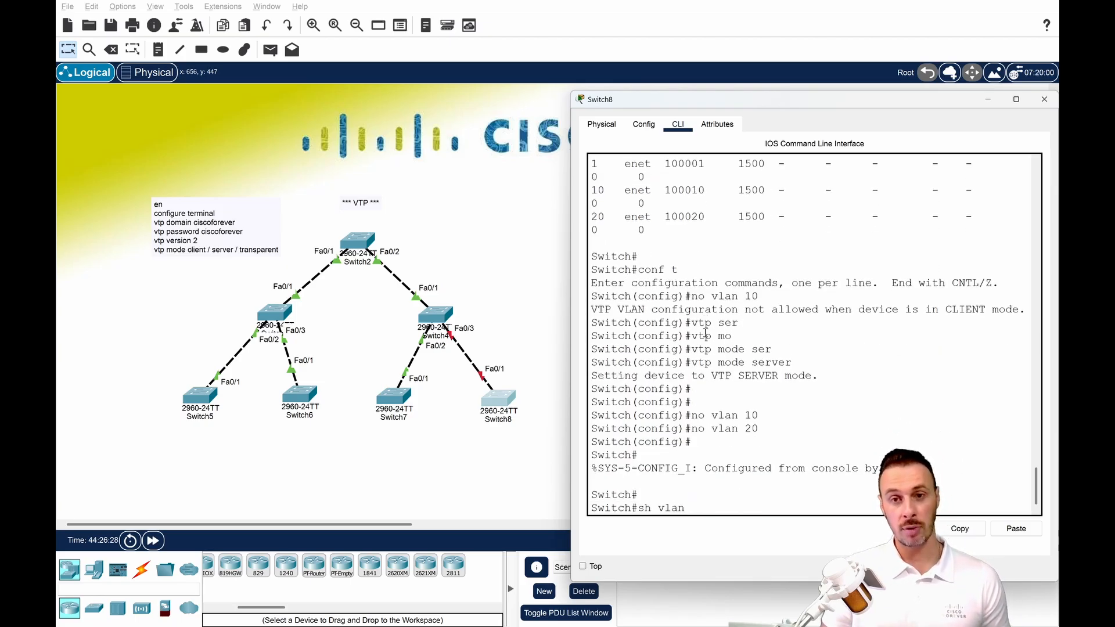
key("Tab")
key("Return")
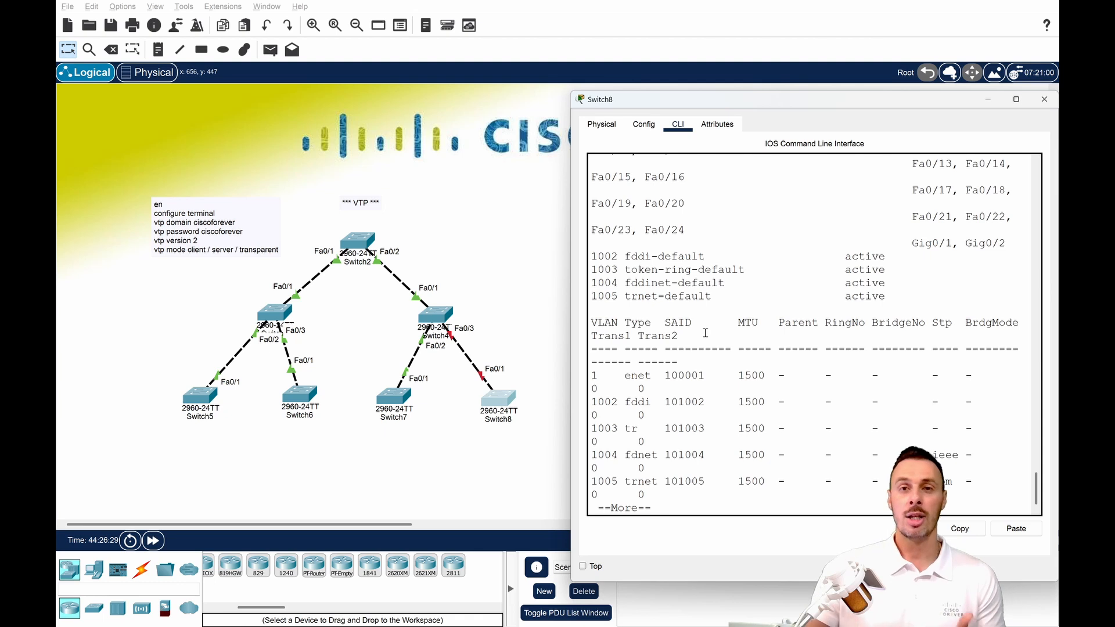
left_click_drag(568, 334, 494, 333)
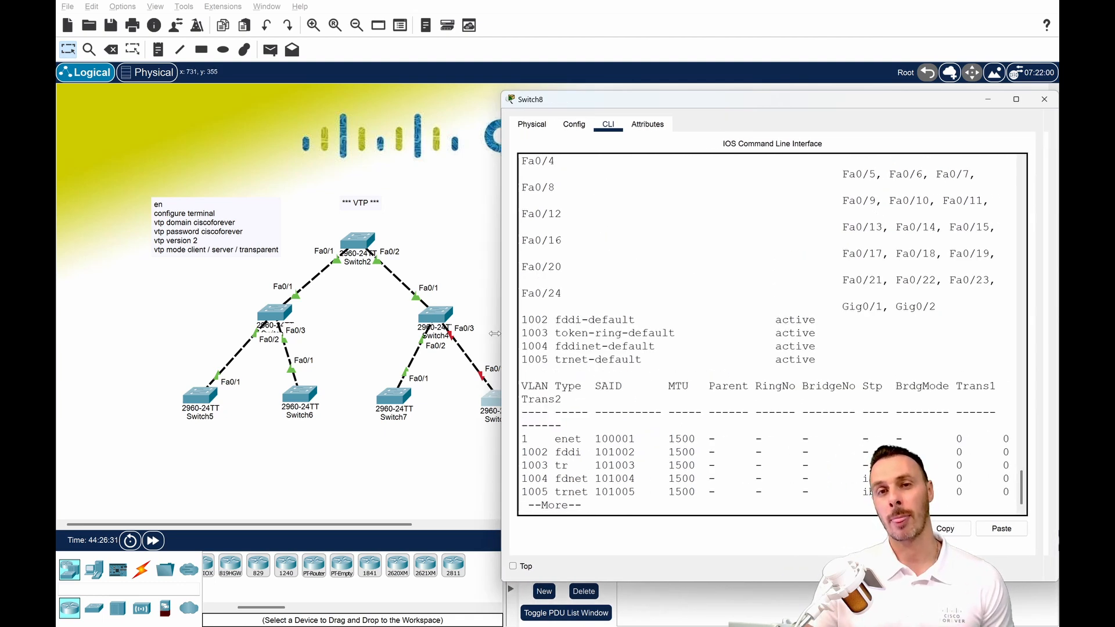
left_click_drag(682, 101, 724, 93)
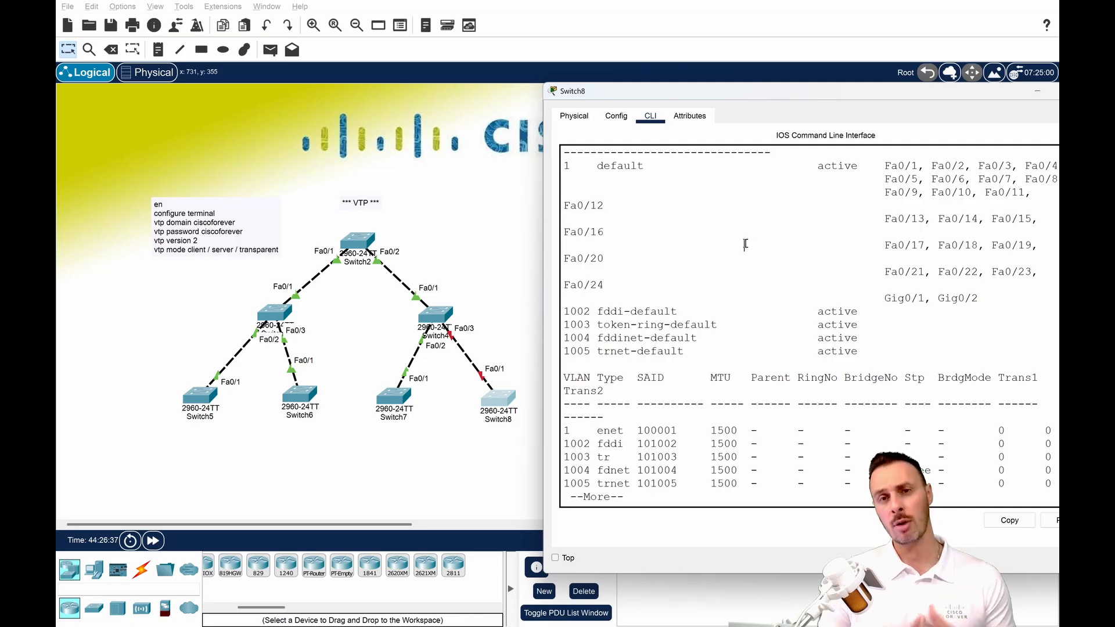
key("Return")
key("Return")
key("Return")
key("Return")
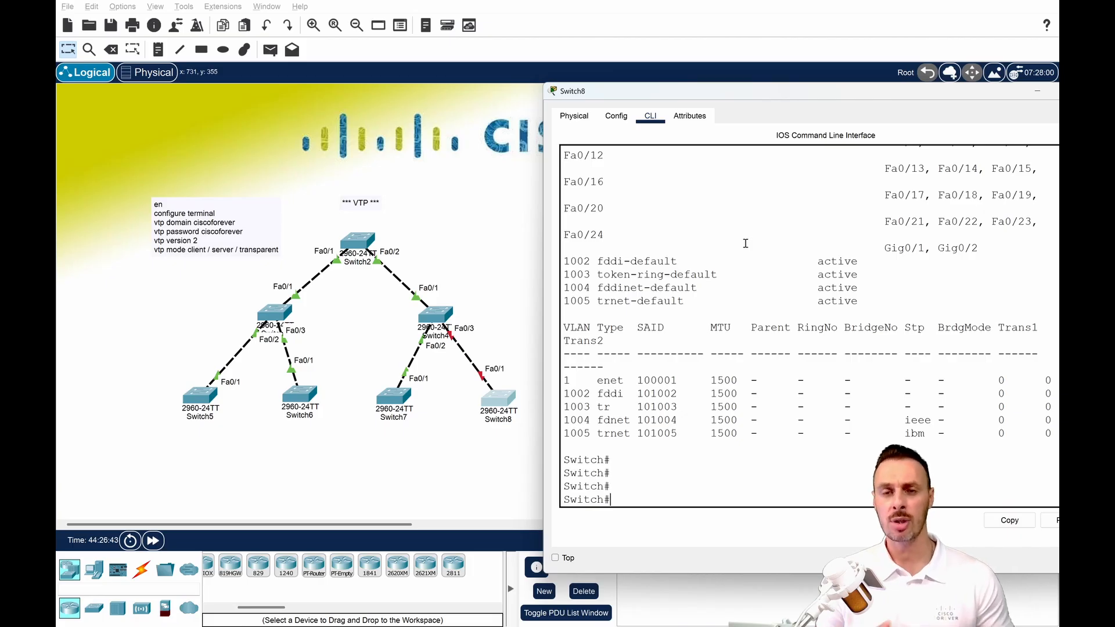
Run sh vtp status on Switch8 and highlight its configuration revision.
type("sh vt")
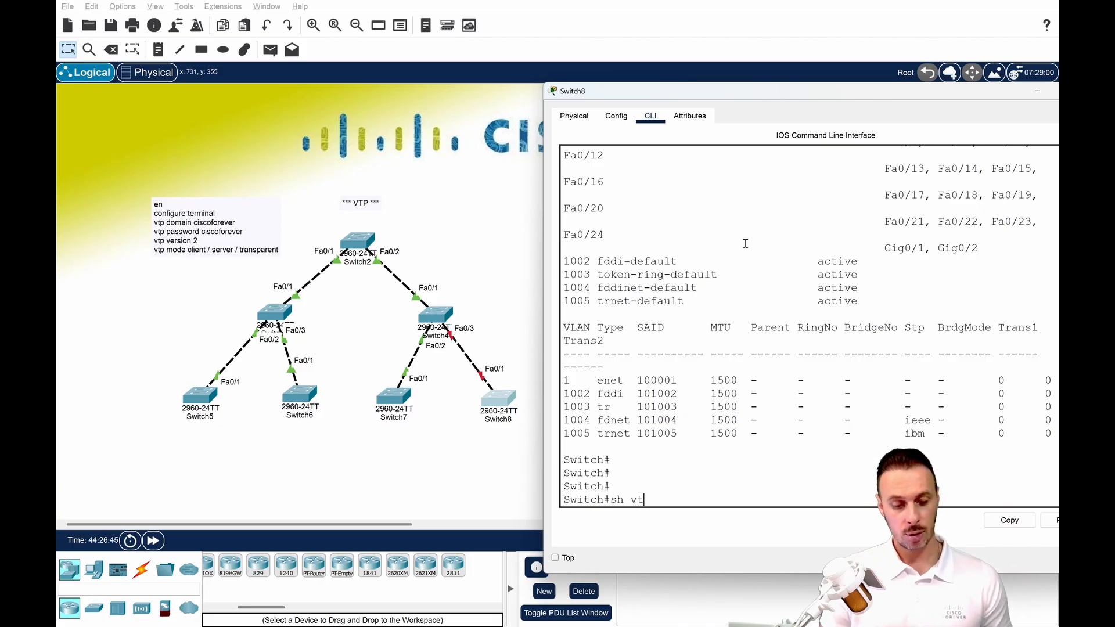
type("p st")
key("Tab")
key("Return")
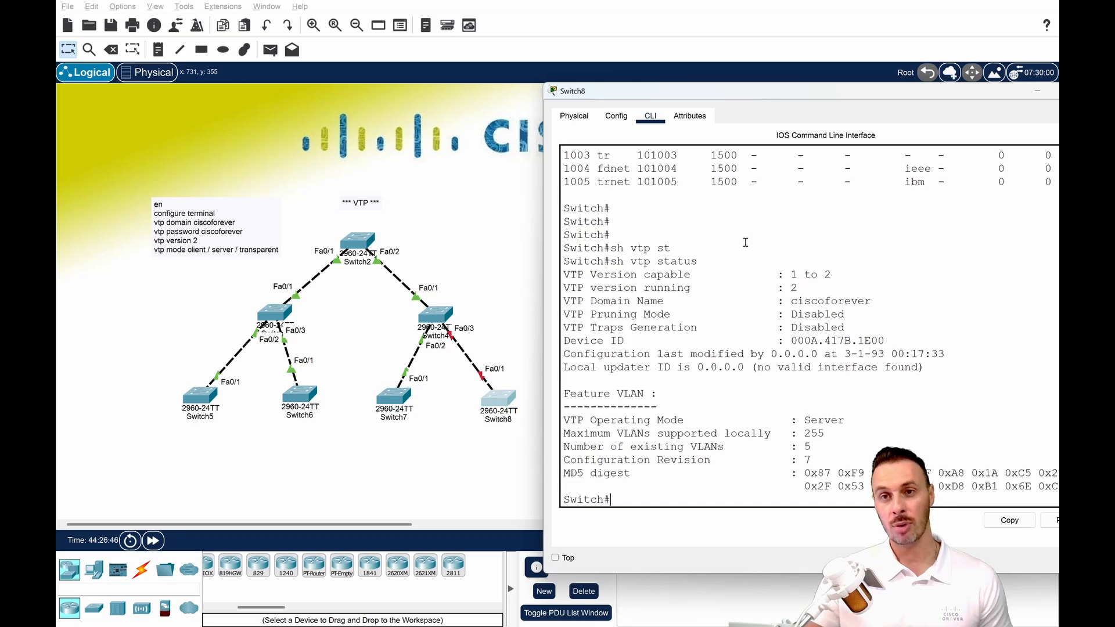
mouse_move(825, 461)
left_mouse_down()
mouse_move(771, 461)
mouse_move(809, 460)
left_mouse_up()
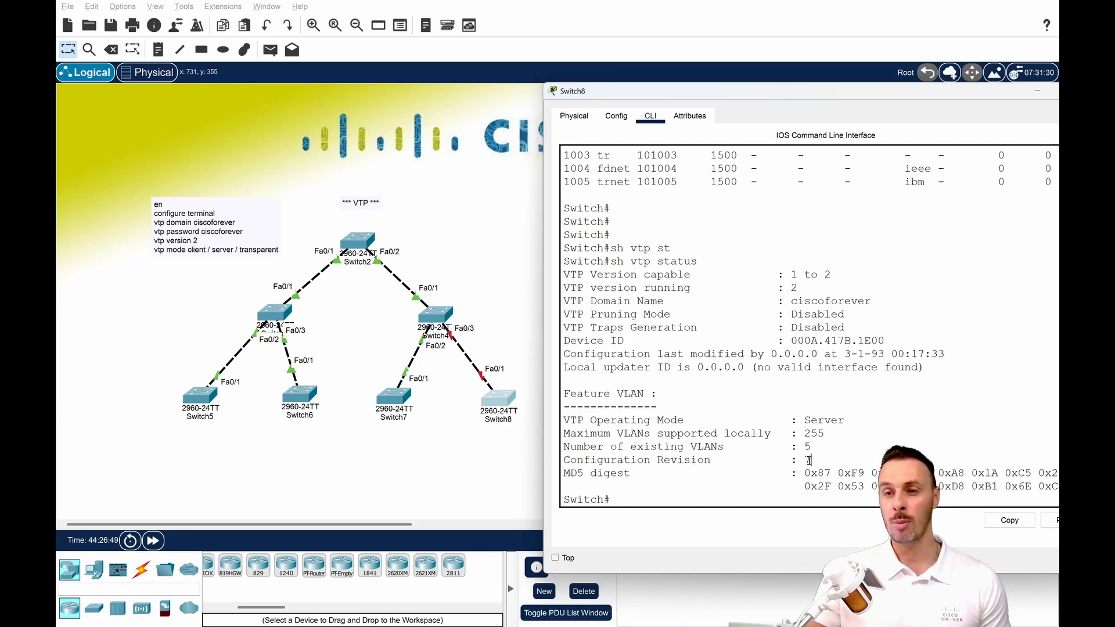
Keep the Switch8 window on top, open Switch2's console to compare its configuration revision, and close Switch2.
left_click(555, 558)
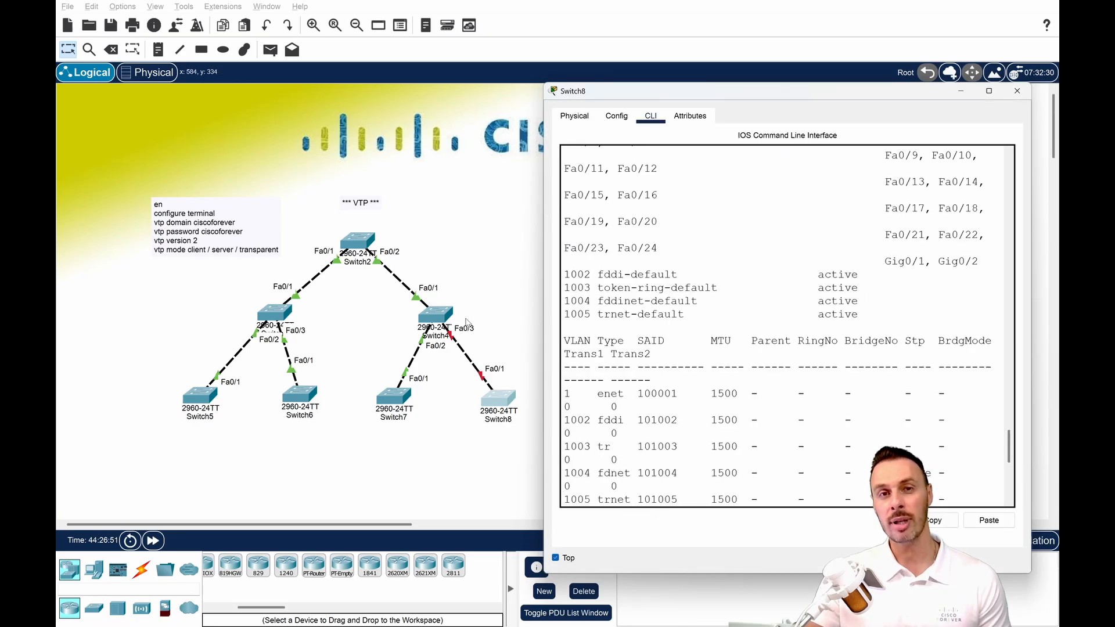
left_click(359, 244)
left_click_drag(347, 367, 322, 367)
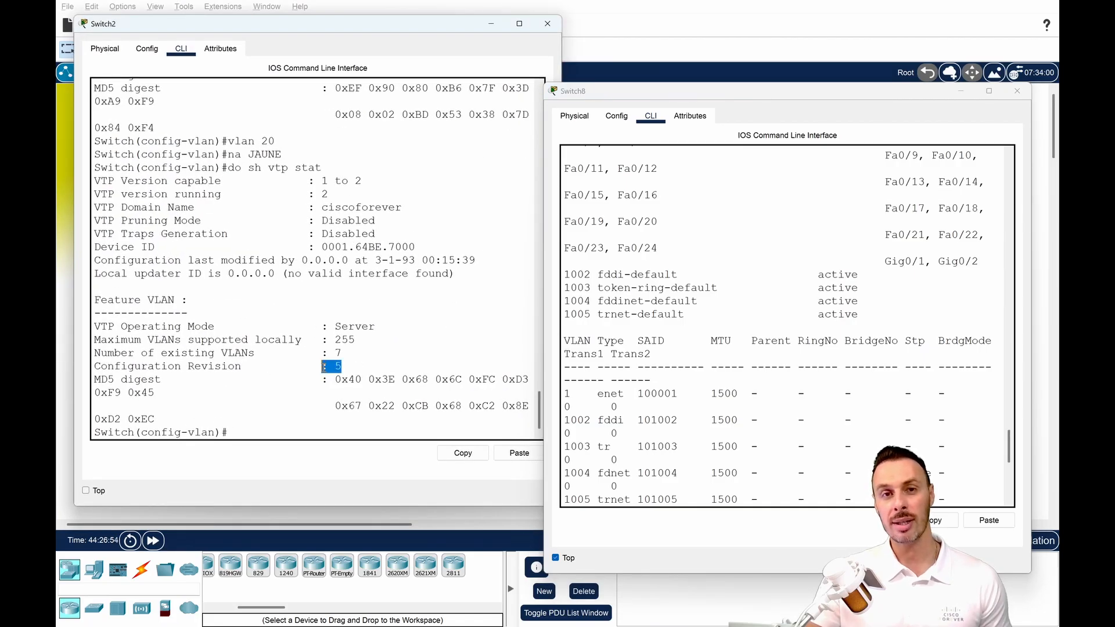
left_click(547, 23)
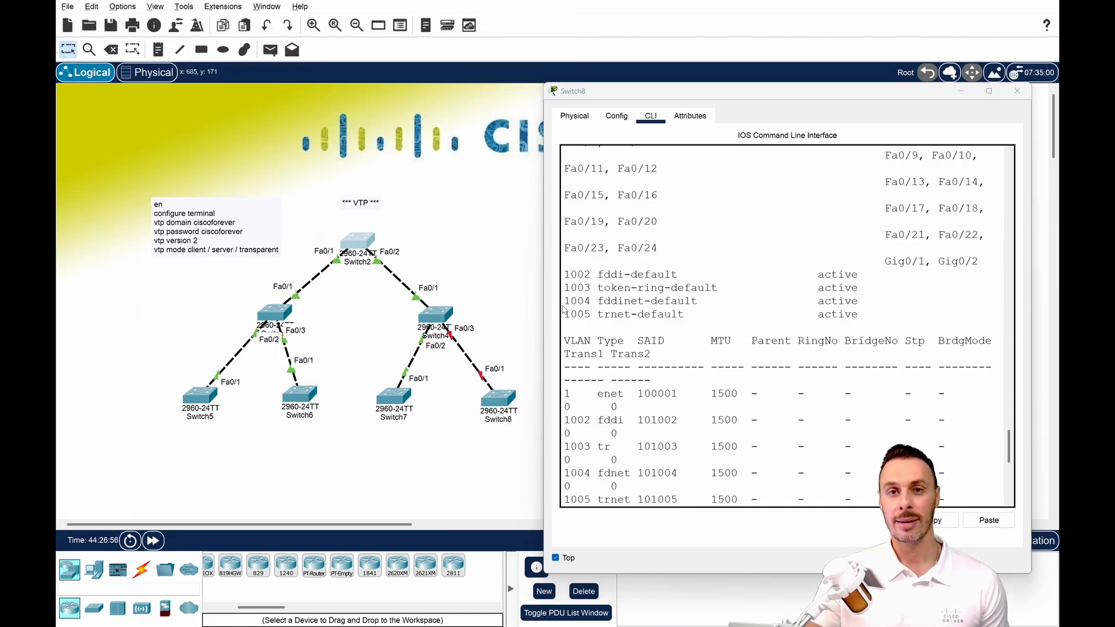
Return to global configuration on Switch8 and set its VTP mode back to client.
left_click(622, 412)
key("Return")
key("Return")
key("Return")
key("Return")
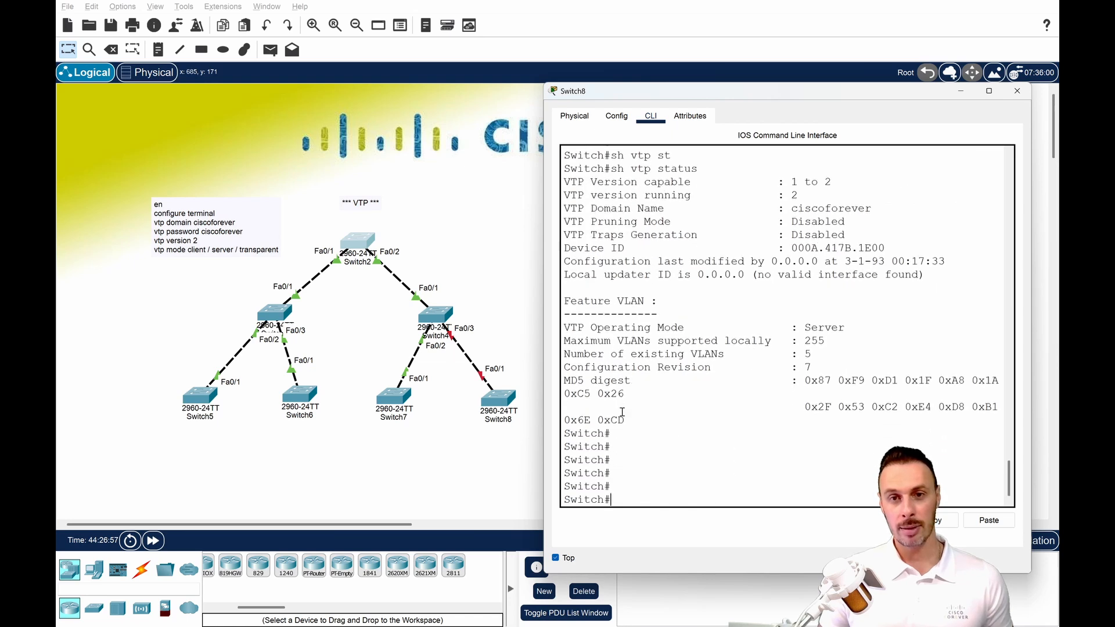
type("conf t")
key("Return")
key("Return")
key("Return")
key("Return")
type("vtp")
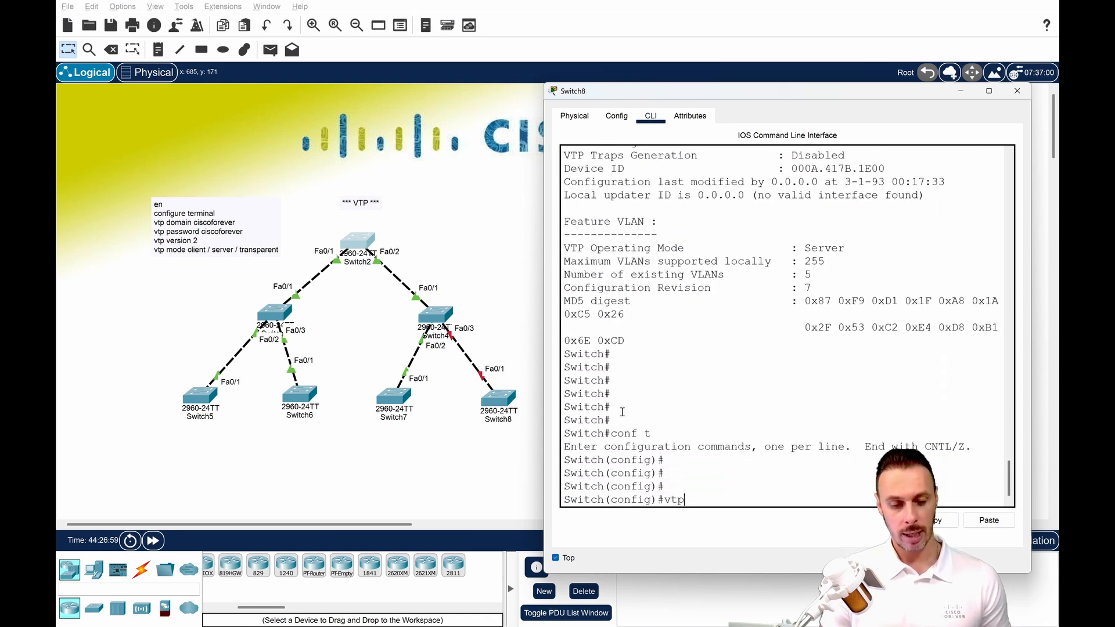
type(" mode lcient")
key("BackSpace")
key("BackSpace")
key("BackSpace")
key("BackSpace")
key("BackSpace")
key("BackSpace")
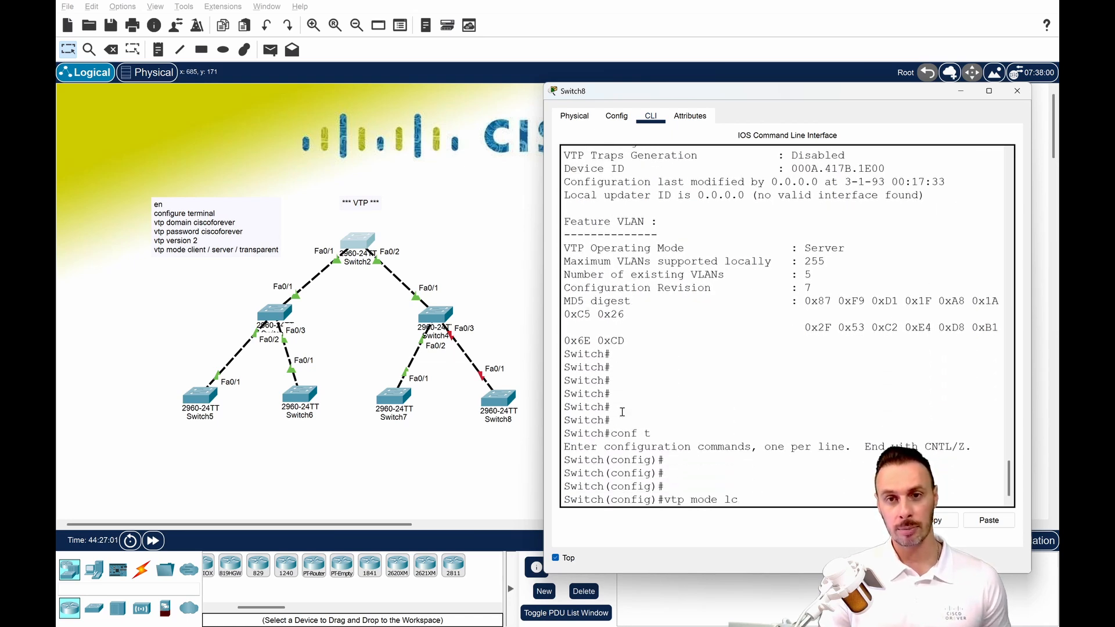
type("client")
key("Return")
key("Return")
key("Return")
key("Return")
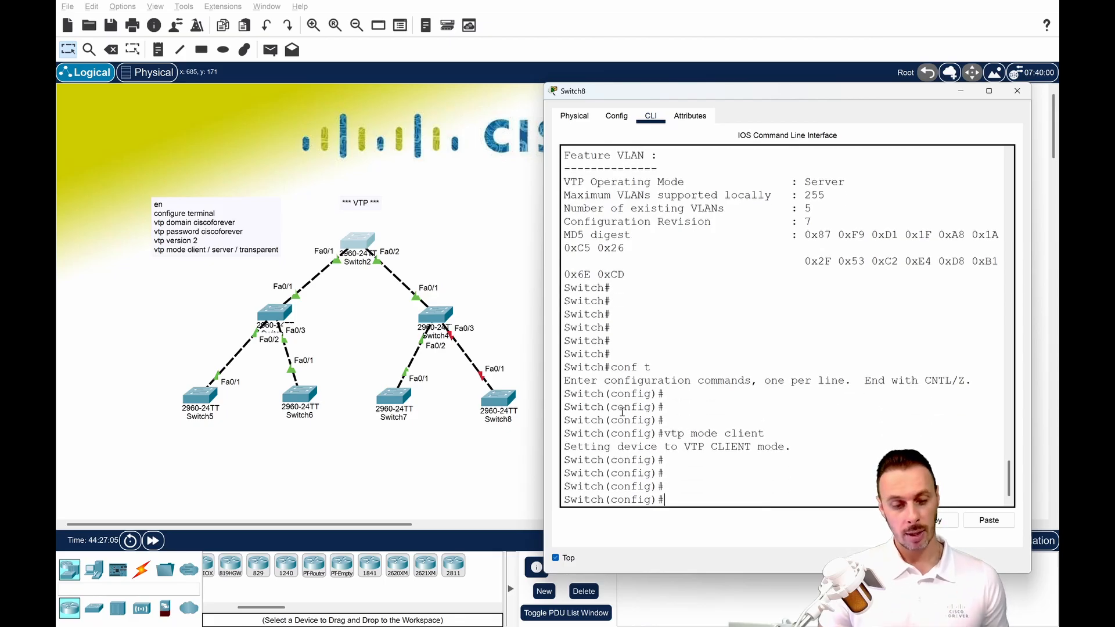
Re-enable interface fastEthernet 0/1 on Switch8 with no shutdown.
type("inter")
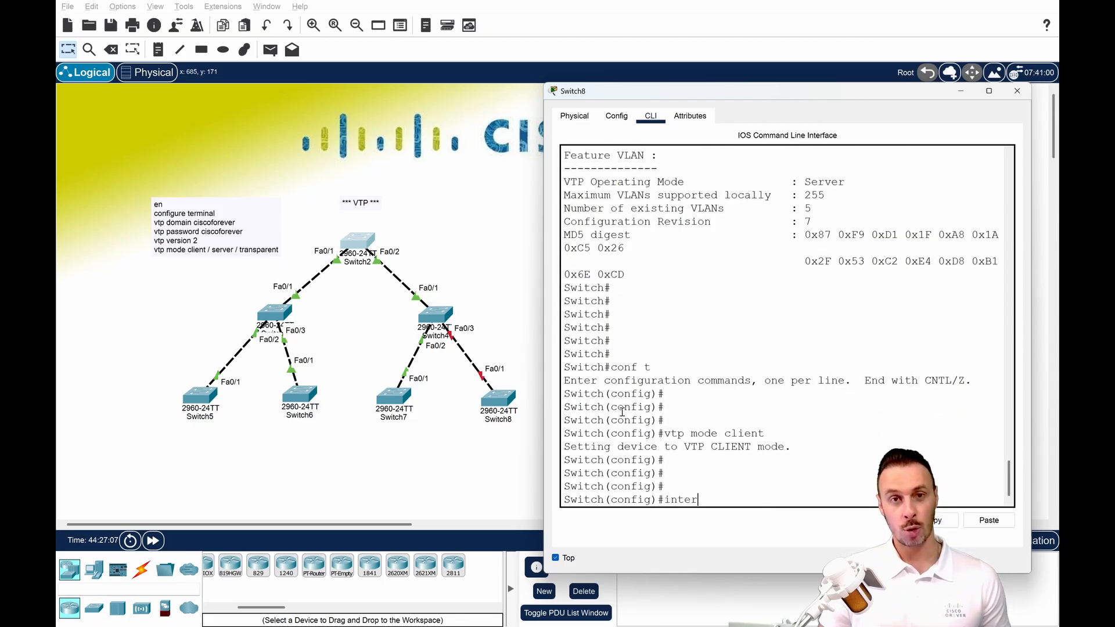
type(" fa")
key("Tab")
type("0")
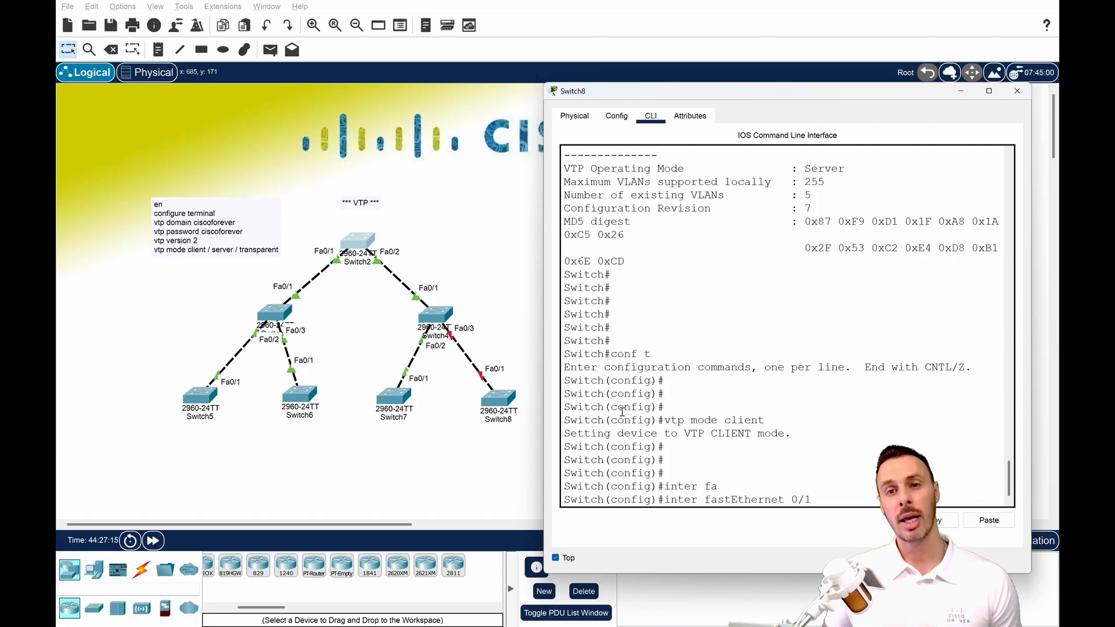
key("Return")
type("hno ")
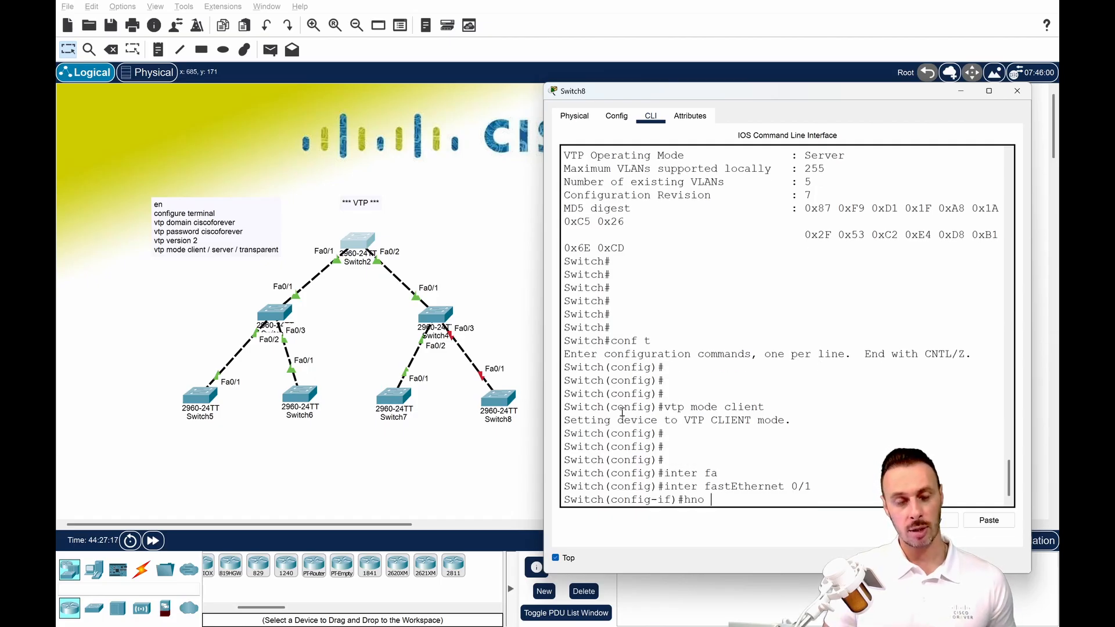
type("no shut")
key("Tab")
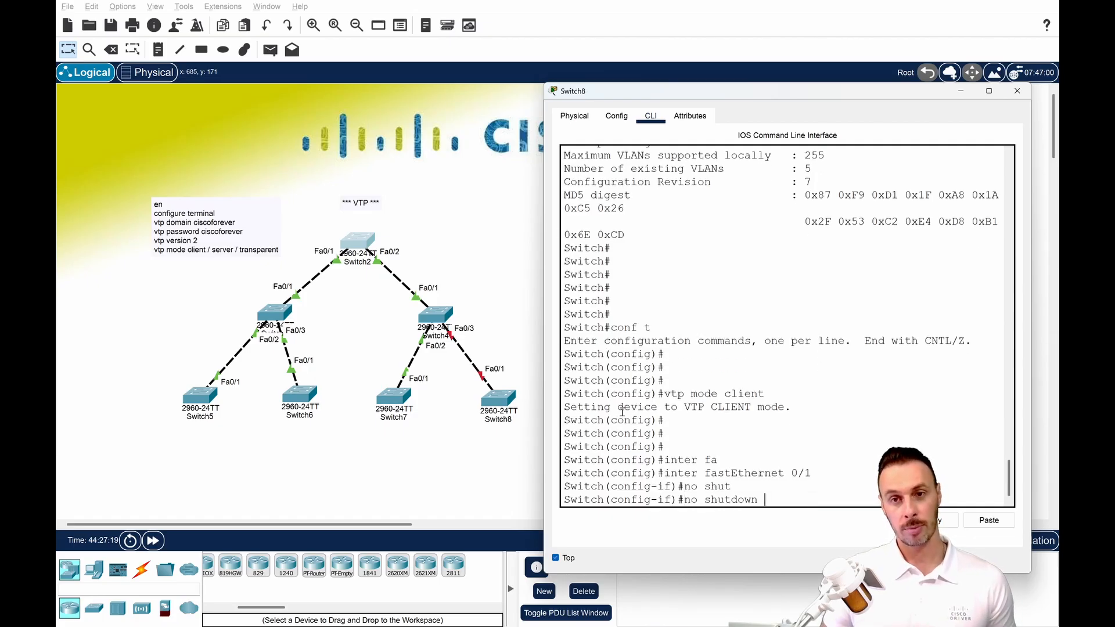
key("Return")
key("Return")
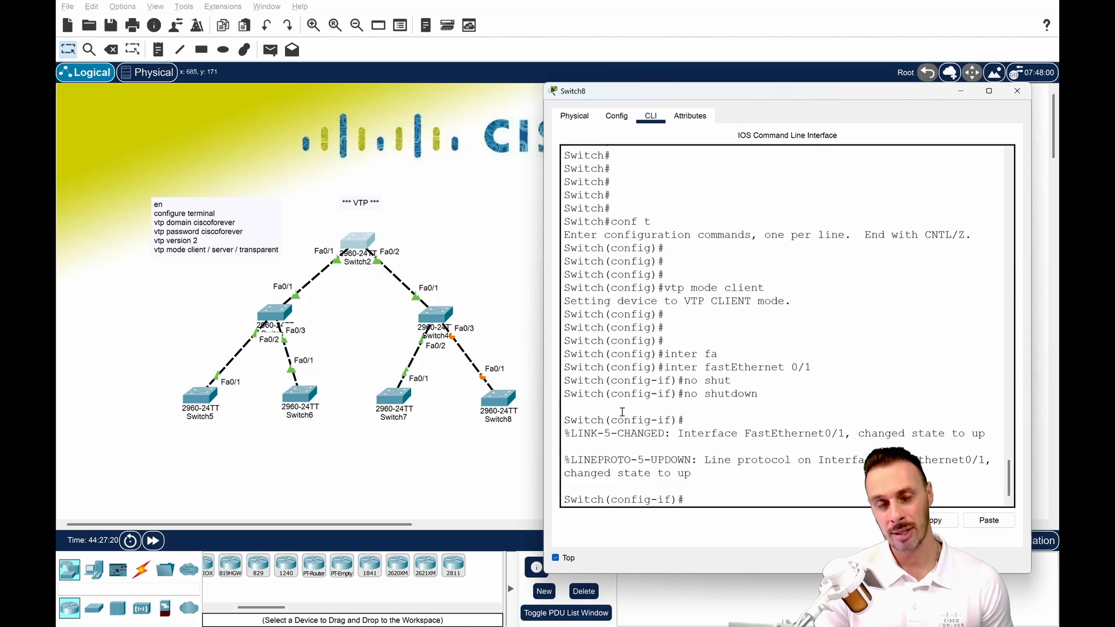
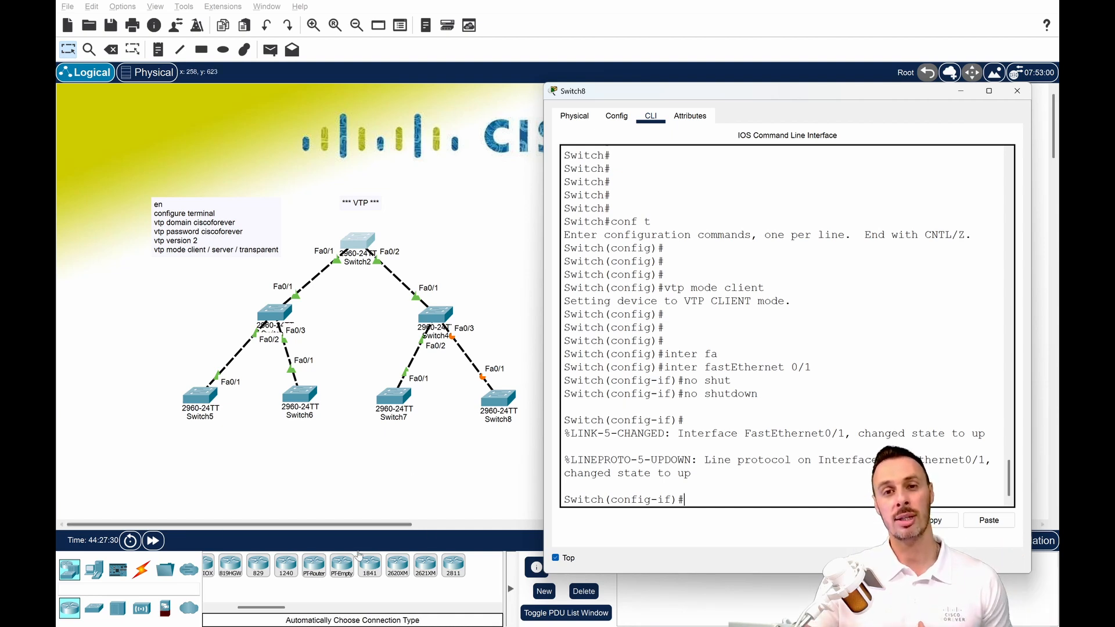
Fast-forward the simulation and open Switch4's console alongside Switch8's.
left_click(153, 541)
left_click(437, 315)
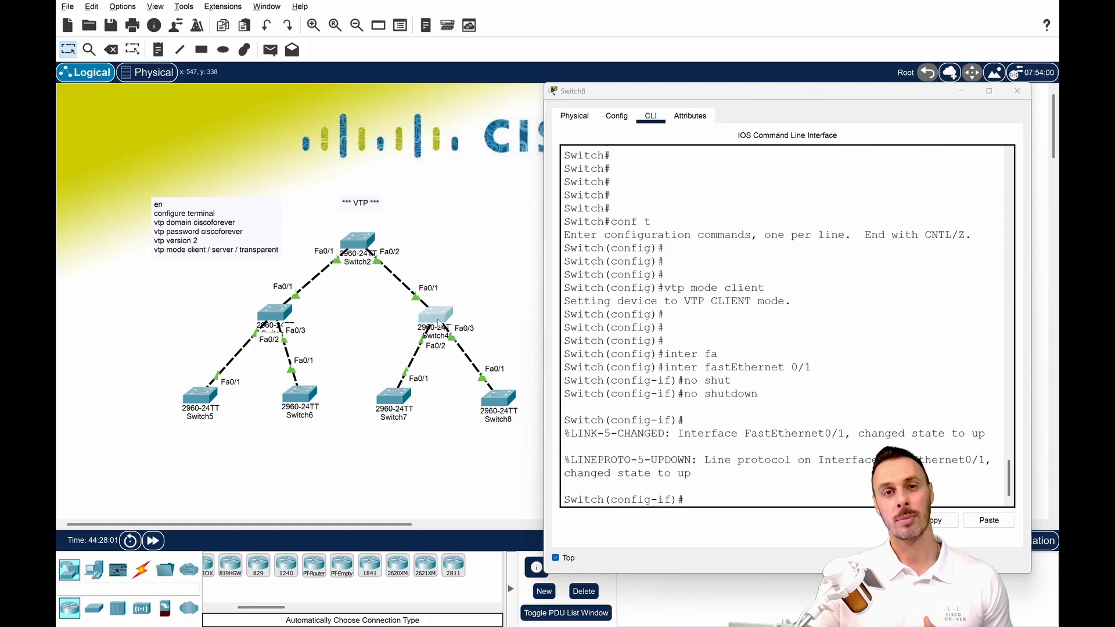
left_click_drag(481, 102, 244, 102)
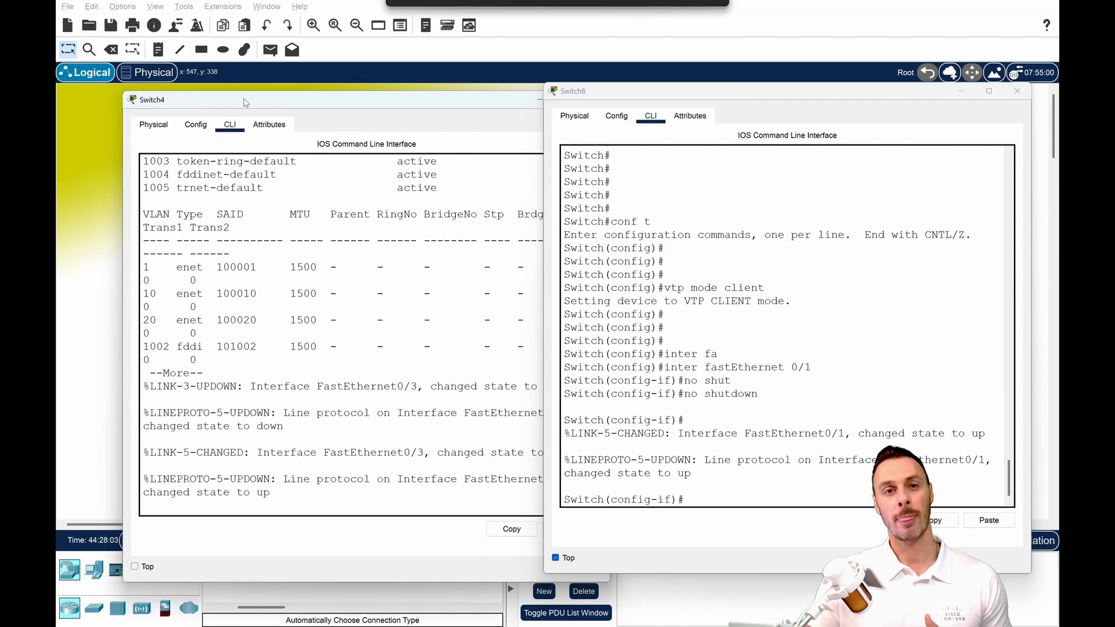
Run sh vtp status on Switch4 and highlight its configuration revision line.
left_click(239, 260)
key("Return")
key("Return")
type("sh vtp ")
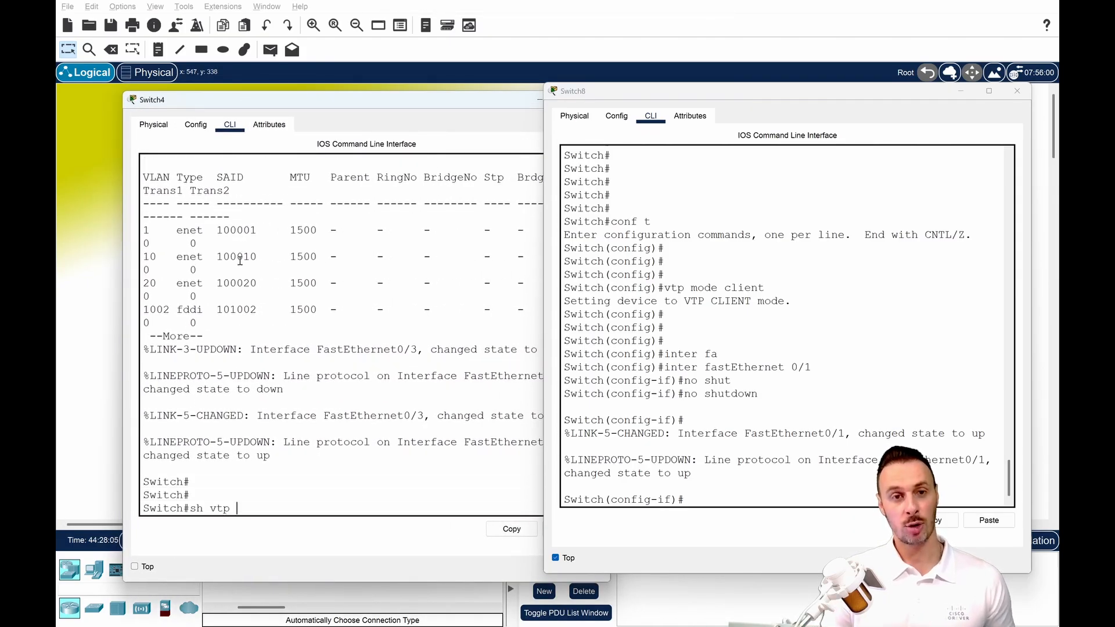
type("st")
key("Tab")
key("Return")
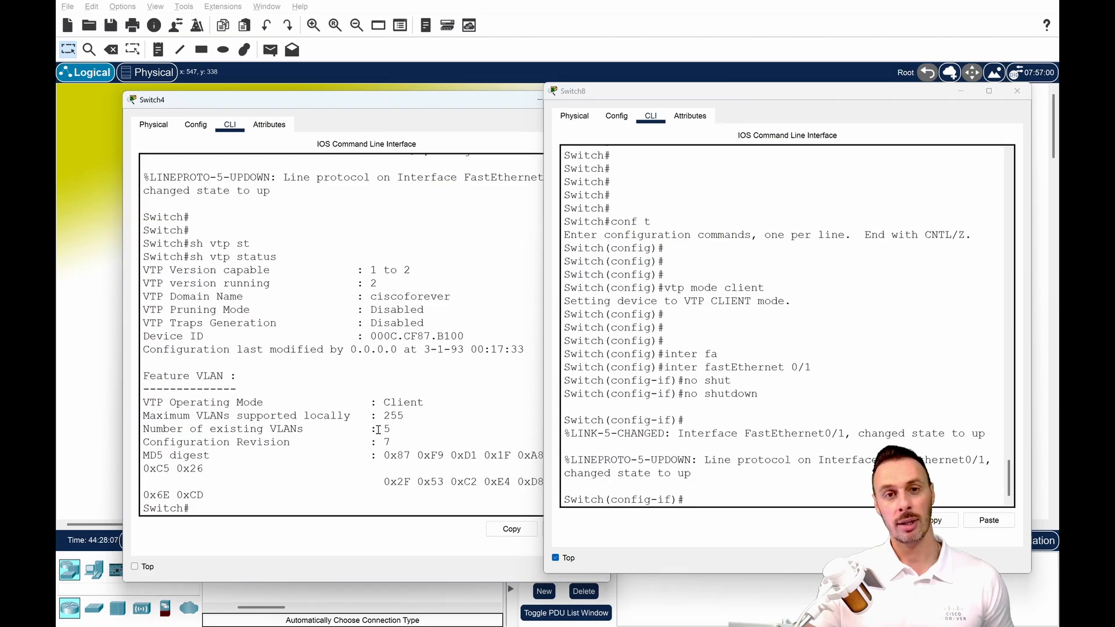
left_click_drag(401, 442, 158, 443)
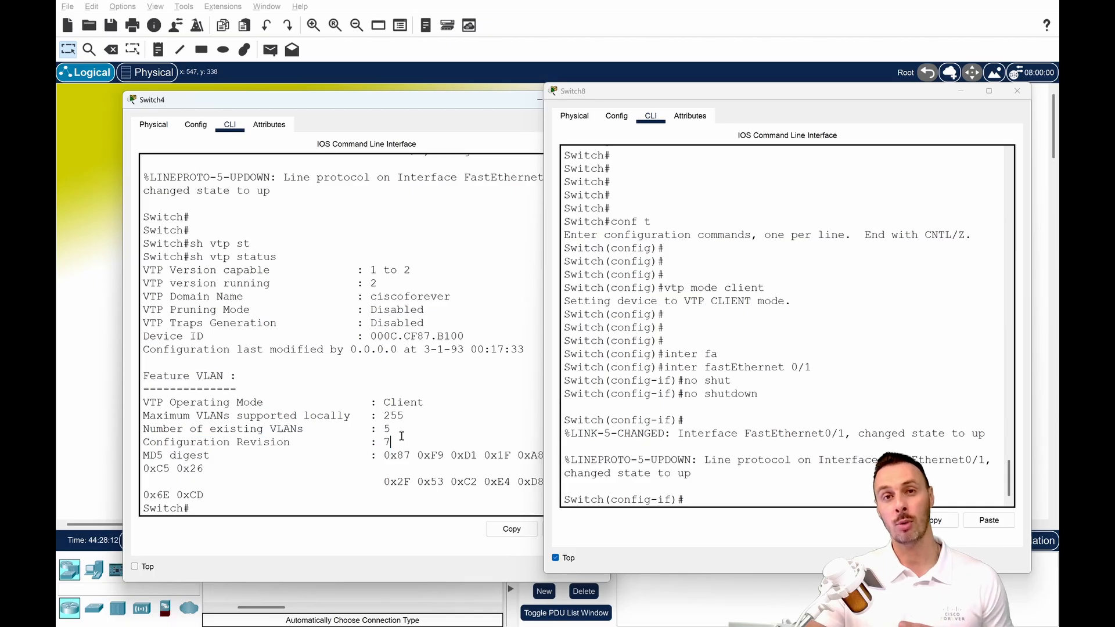
Minimize Switch4, open Switch2, leave its configuration mode, run sh vtp status and highlight the configuration revision.
left_click(539, 100)
left_click(347, 248)
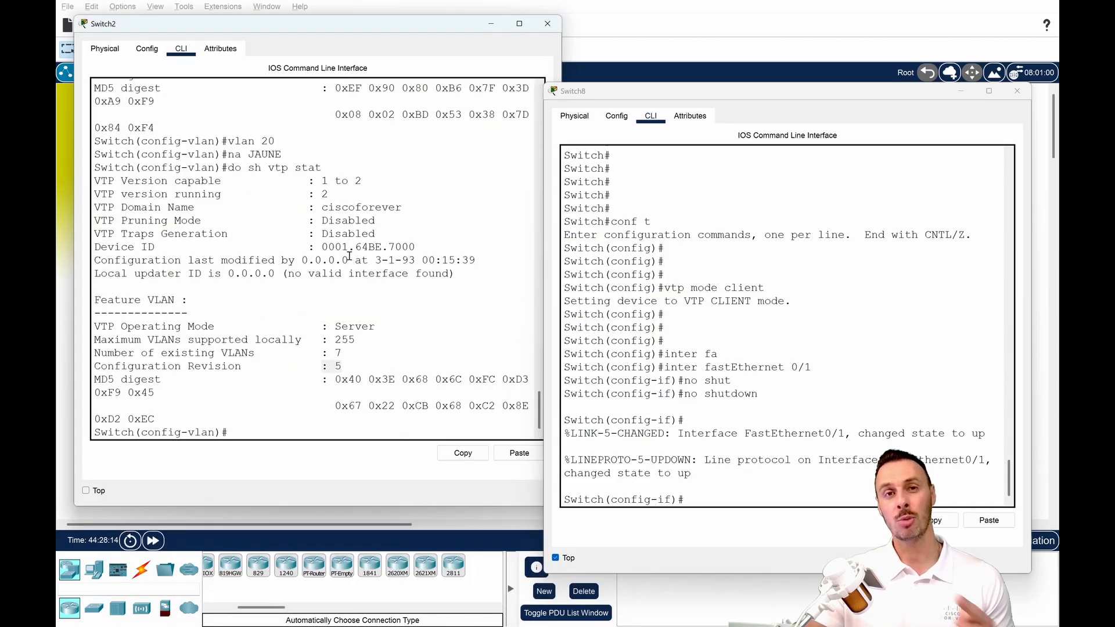
key("Return")
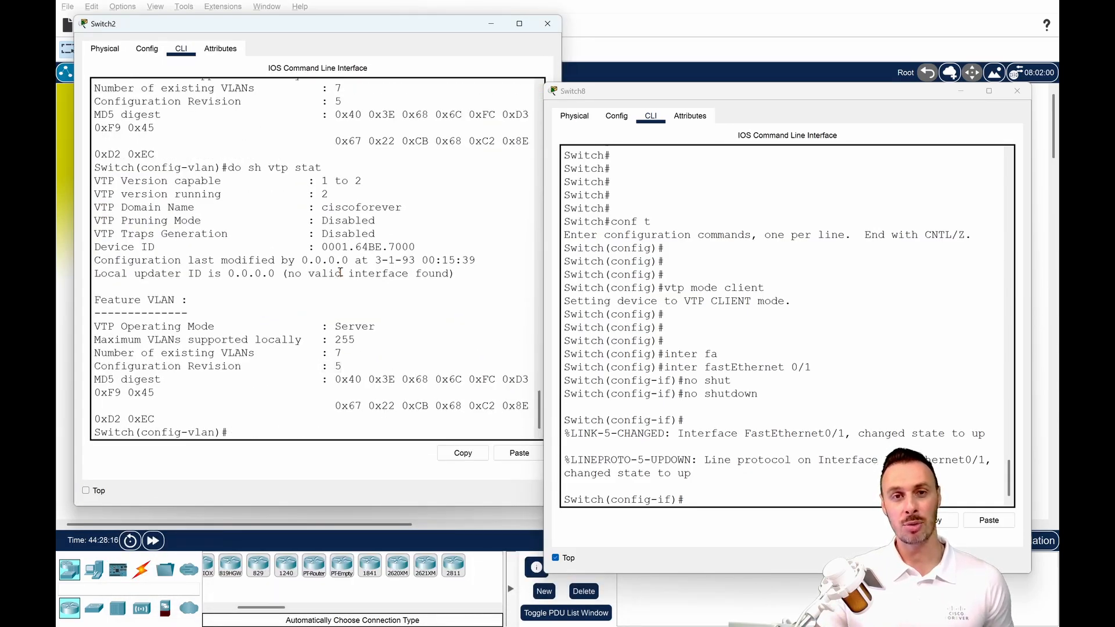
key("ctrl+z")
key("Return")
type("sh vtp st")
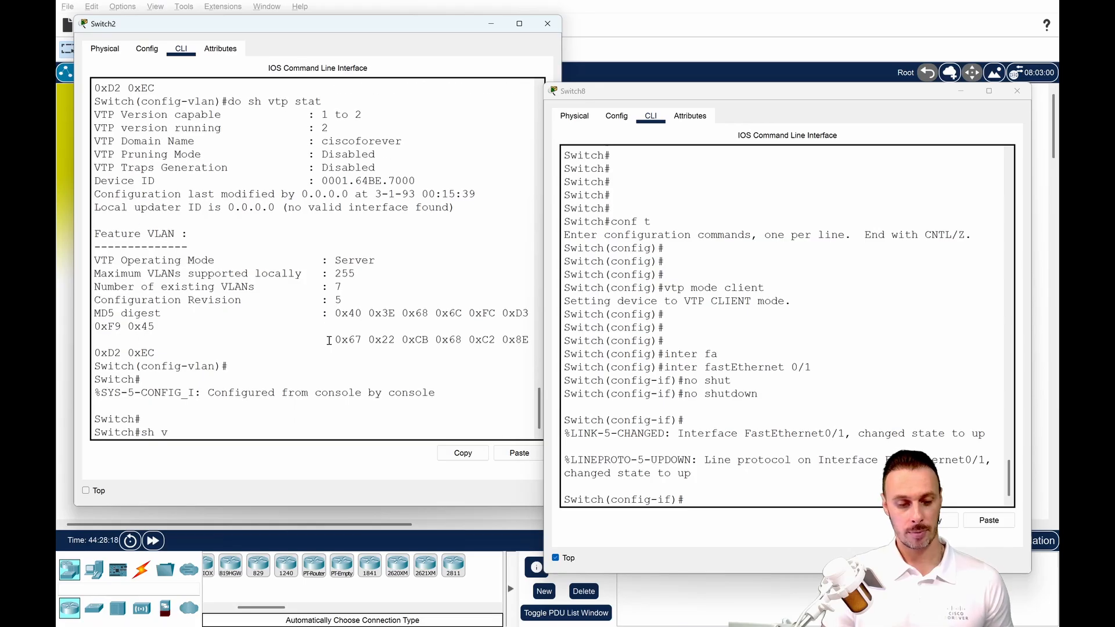
key("Tab")
key("Return")
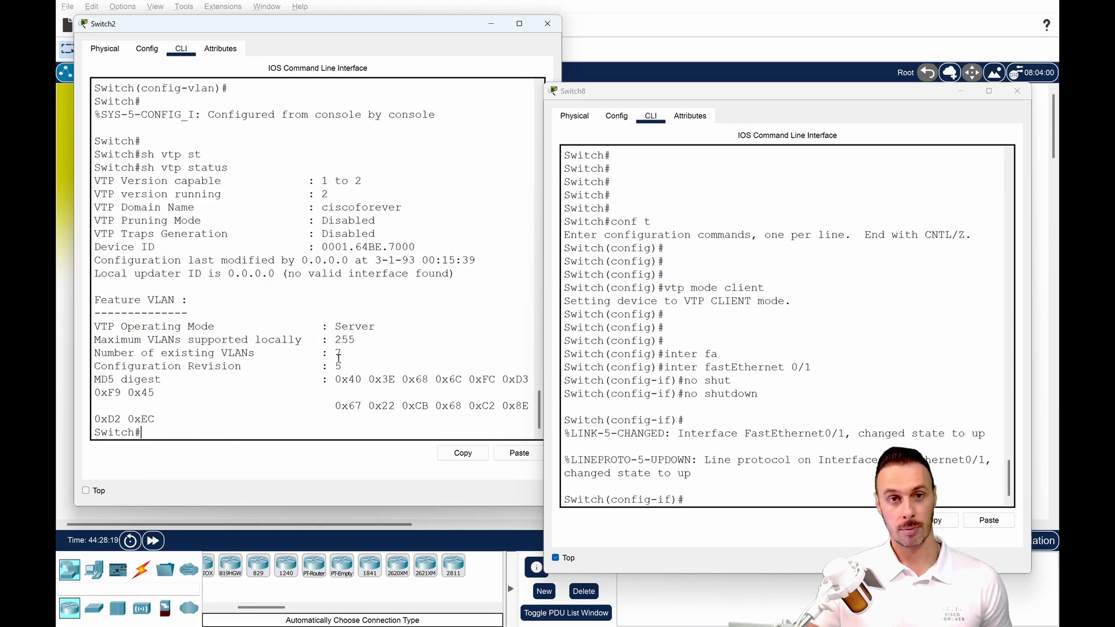
left_click_drag(342, 367, 314, 367)
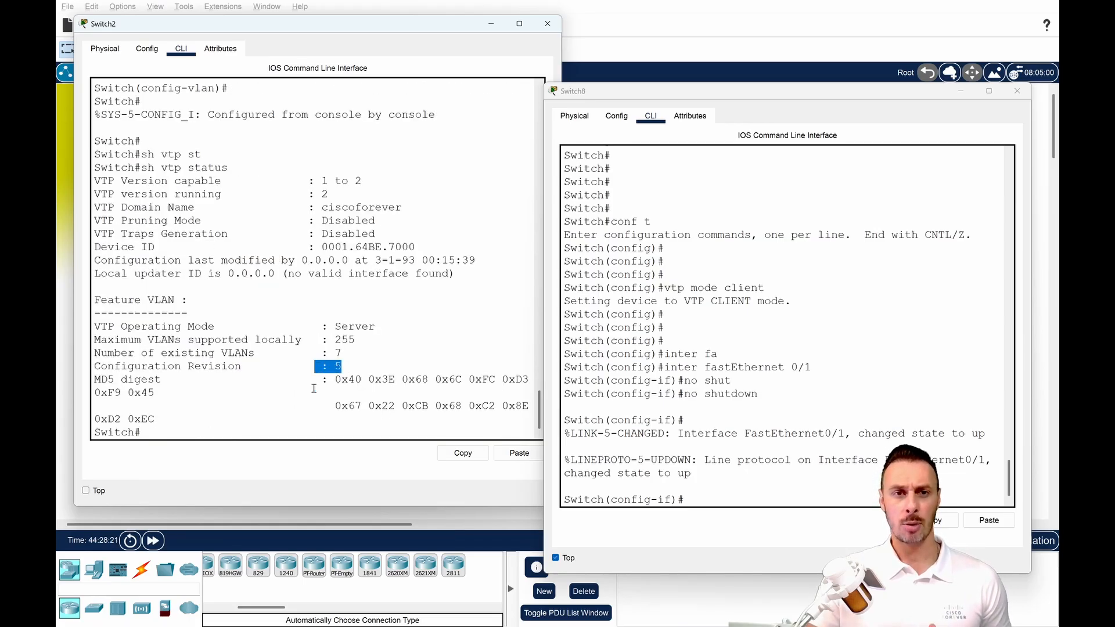
Minimize Switch2, return to Switch4, run sh vlan and highlight the default VLANs listed.
left_click(491, 24)
left_click(440, 320)
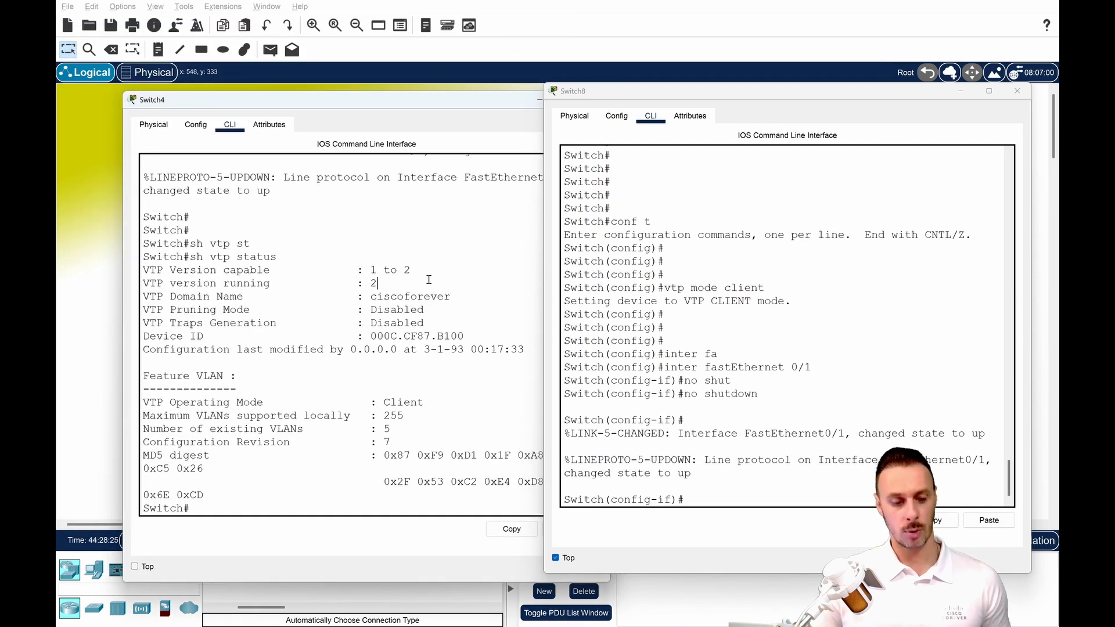
type("sh l")
key("Tab")
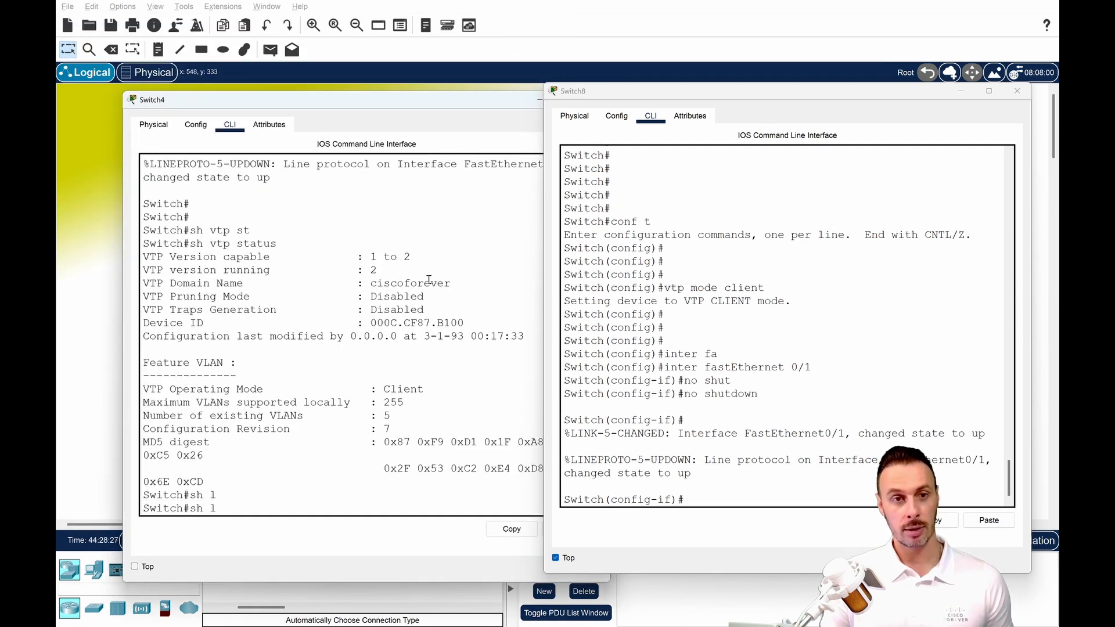
type("vlan")
key("Return")
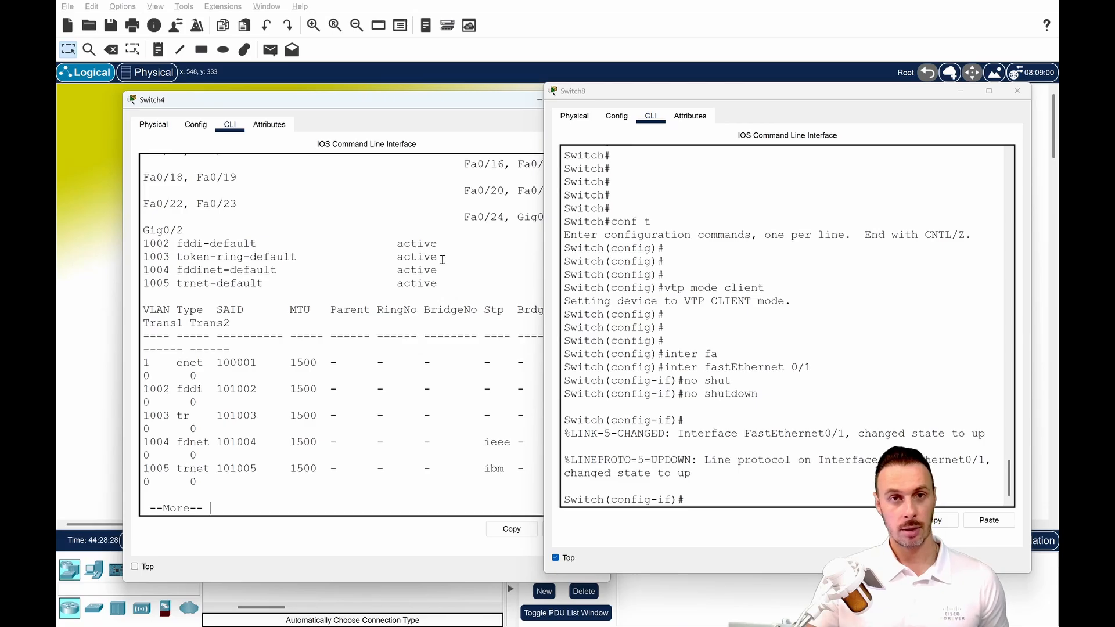
left_click_drag(162, 230, 197, 285)
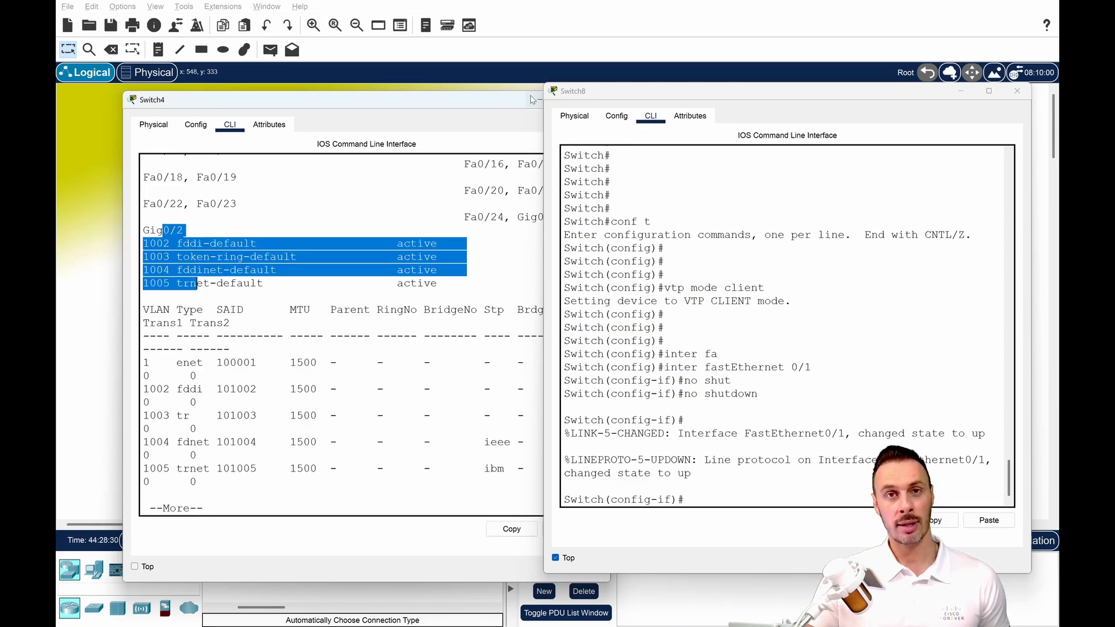
Minimize Switch4, reopen Switch2 and list its VLANs with sh vlan for comparison.
left_click_drag(526, 93, 535, 102)
left_click(368, 244)
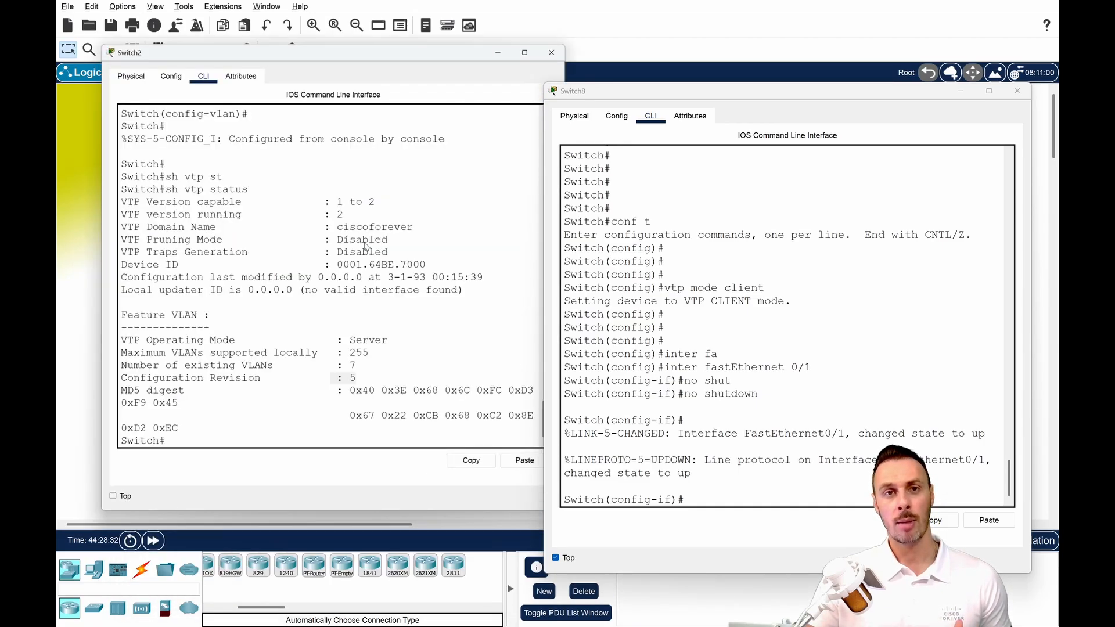
key("Return")
key("Return")
key("Return")
key("Return")
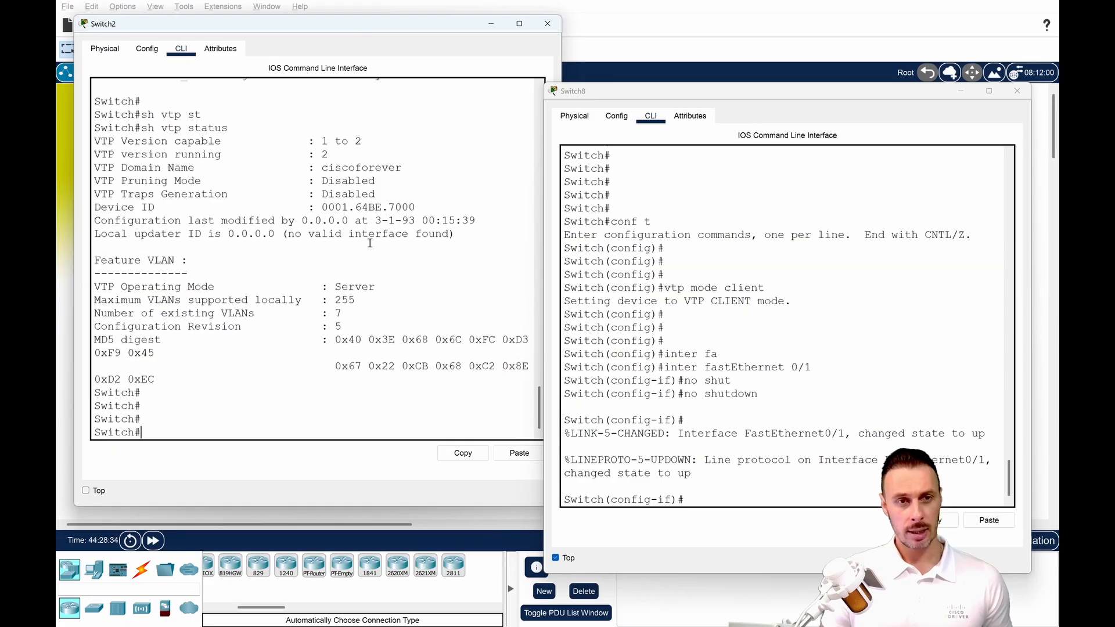
type("sh vtp")
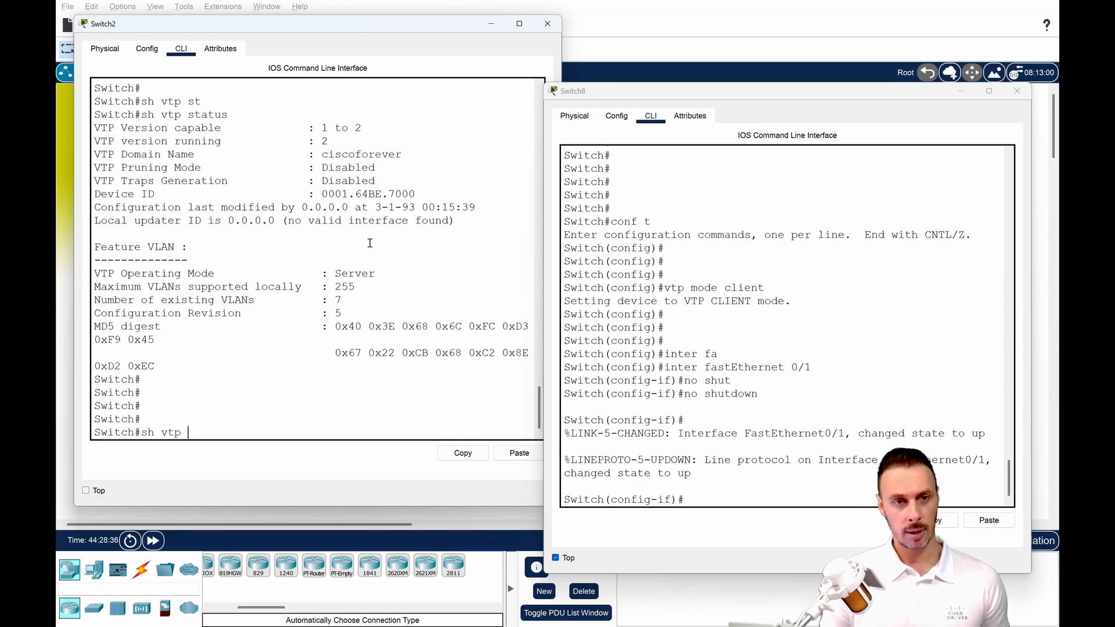
key("BackSpace")
type("l")
key("Return")
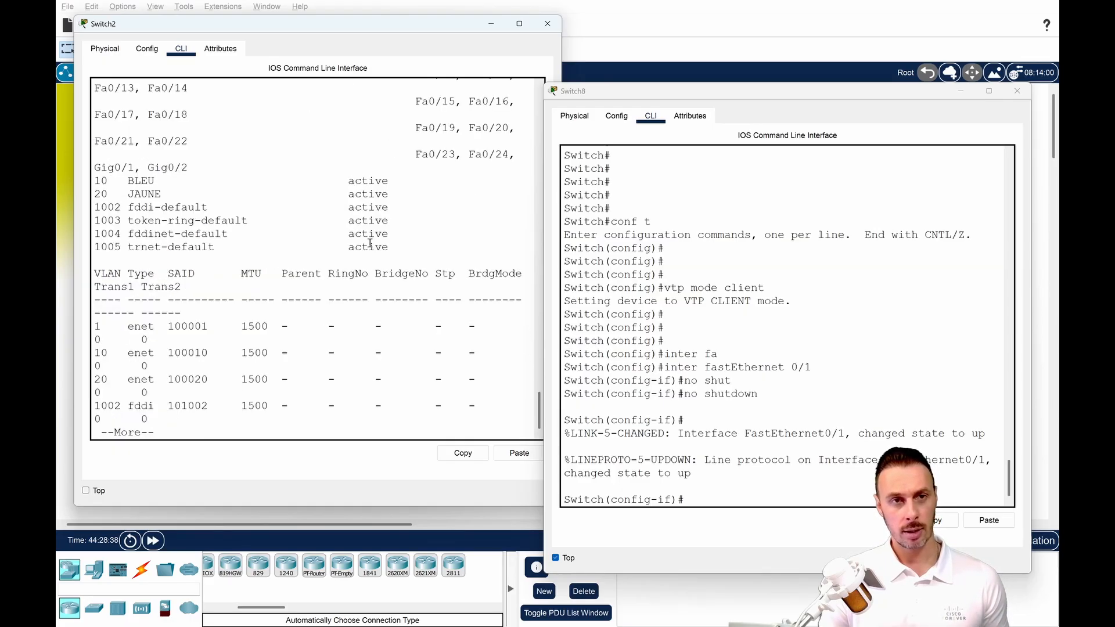
key("Return")
key("Return")
key("Return")
key("Return")
key("Return")
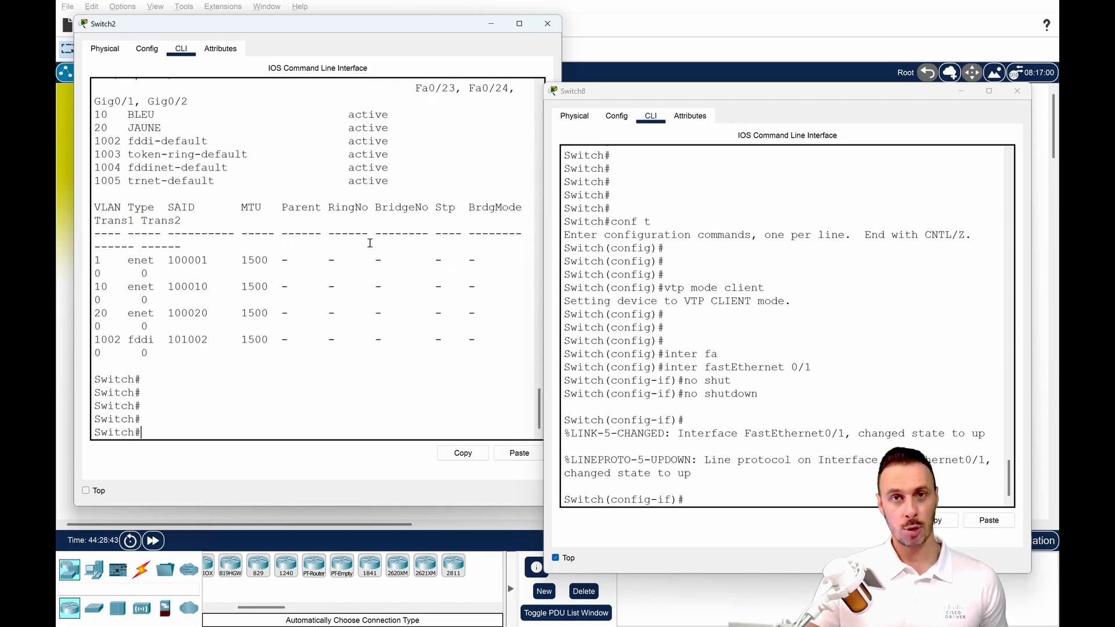
Arrange the Switch2 and Switch8 windows side by side and enter global configuration mode on Switch2 with conf t.
left_click_drag(615, 93, 477, 71)
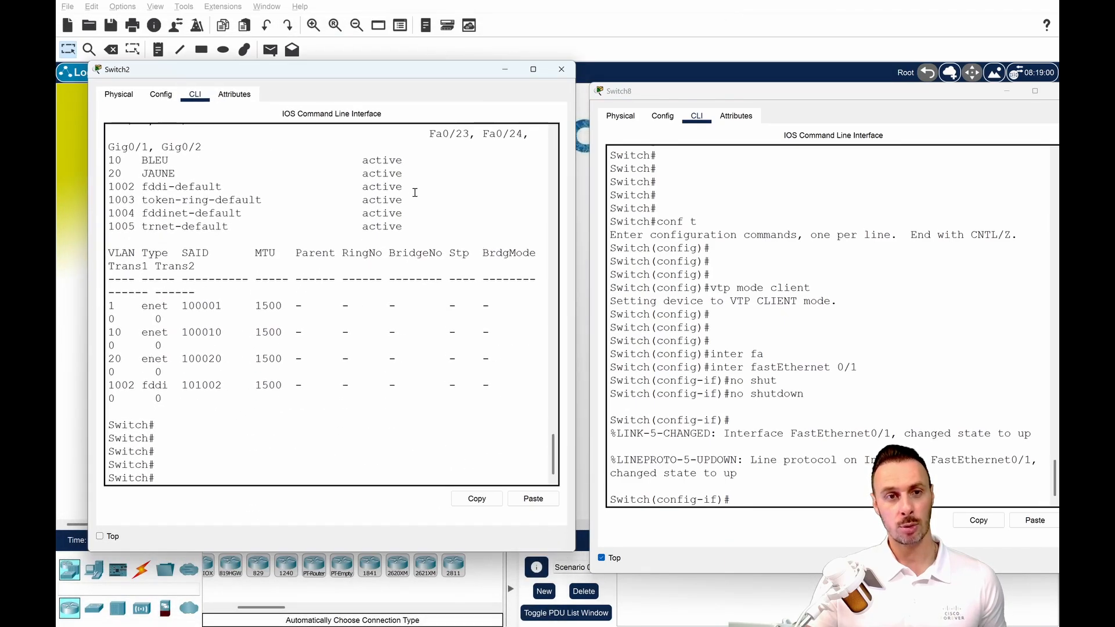
type("cofn t")
key("Return")
type("int")
key("BackSpace")
key("BackSpace")
key("BackSpace")
type("co")
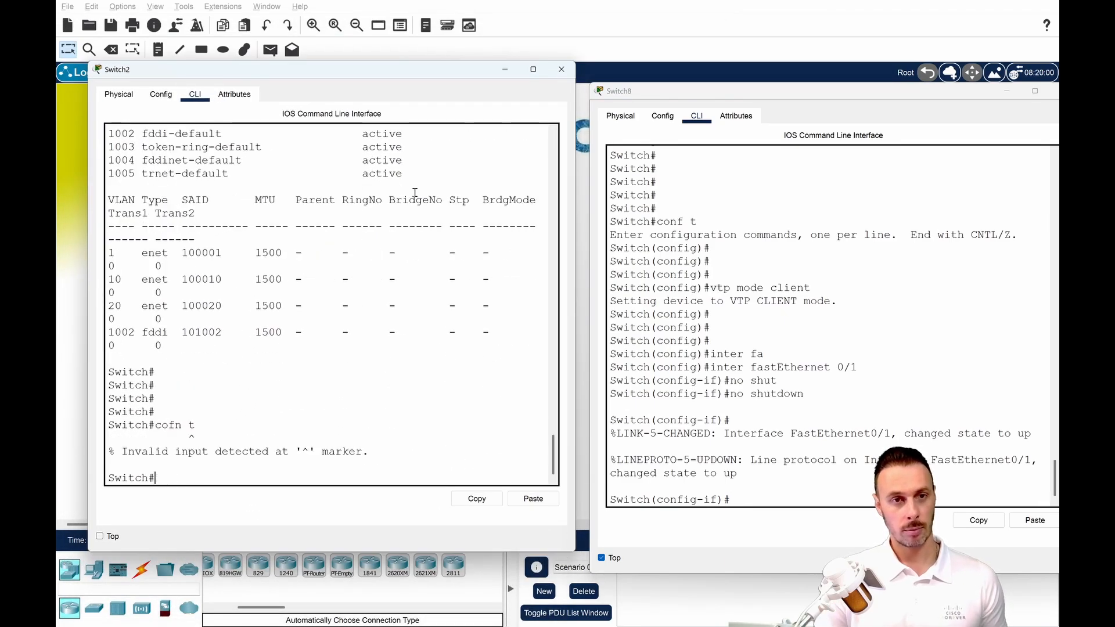
type("nf t")
key("BackSpace")
type("t")
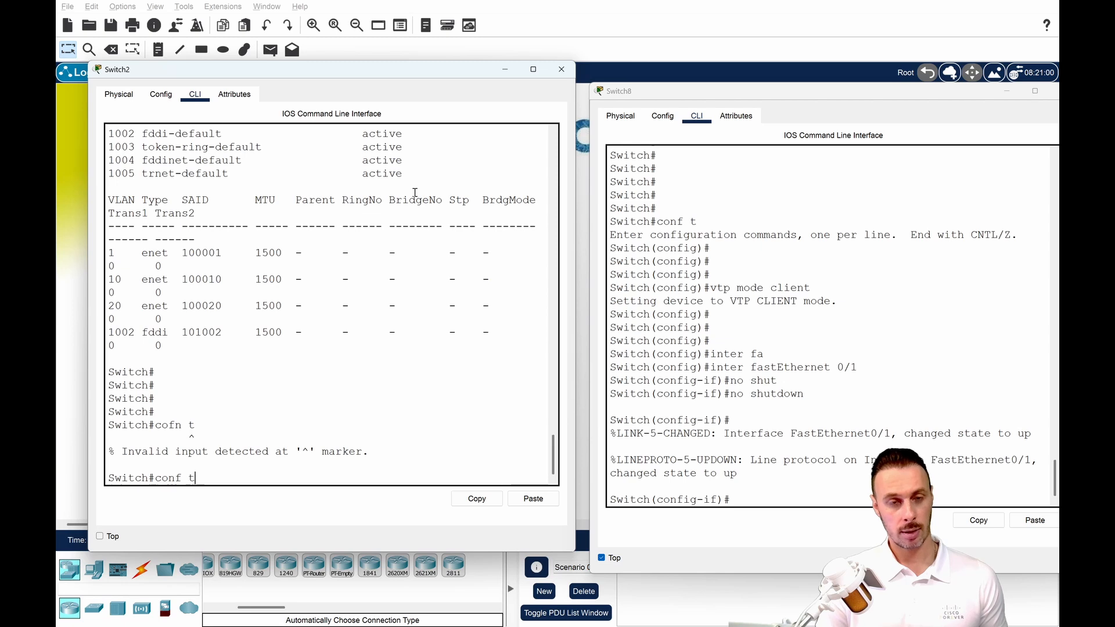
key("Return")
Enter interface configuration for fastEthernet 0/2 on Switch2.
type("inter")
key("Tab")
type("fga")
key("Tab")
key("BackSpace")
key("BackSpace")
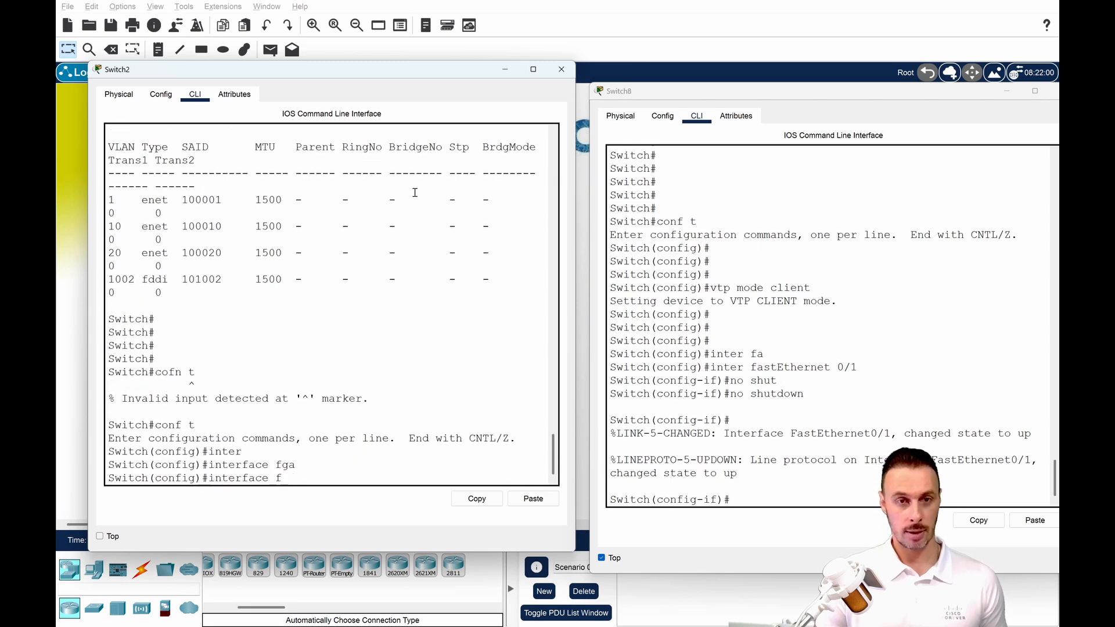
type("a")
key("Tab")
type("0/2")
key("Return")
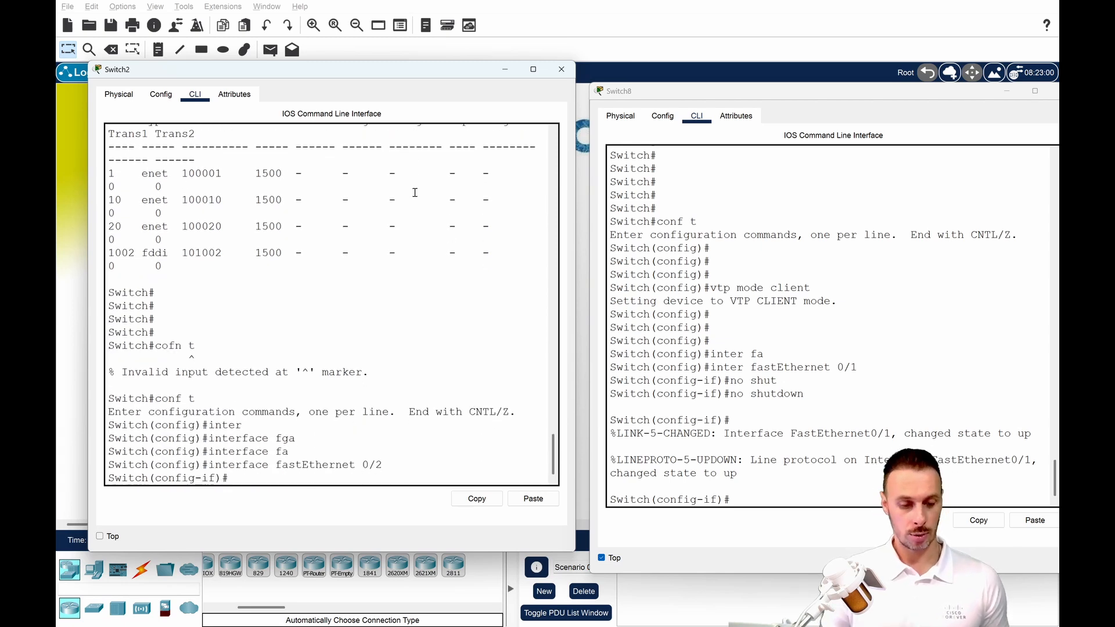
Bounce Switch2's fastEthernet 0/2 link with shutdown and no shutdown, and return to privileged EXEC mode.
type("shut")
key("Tab")
key("Return")
type("no shut")
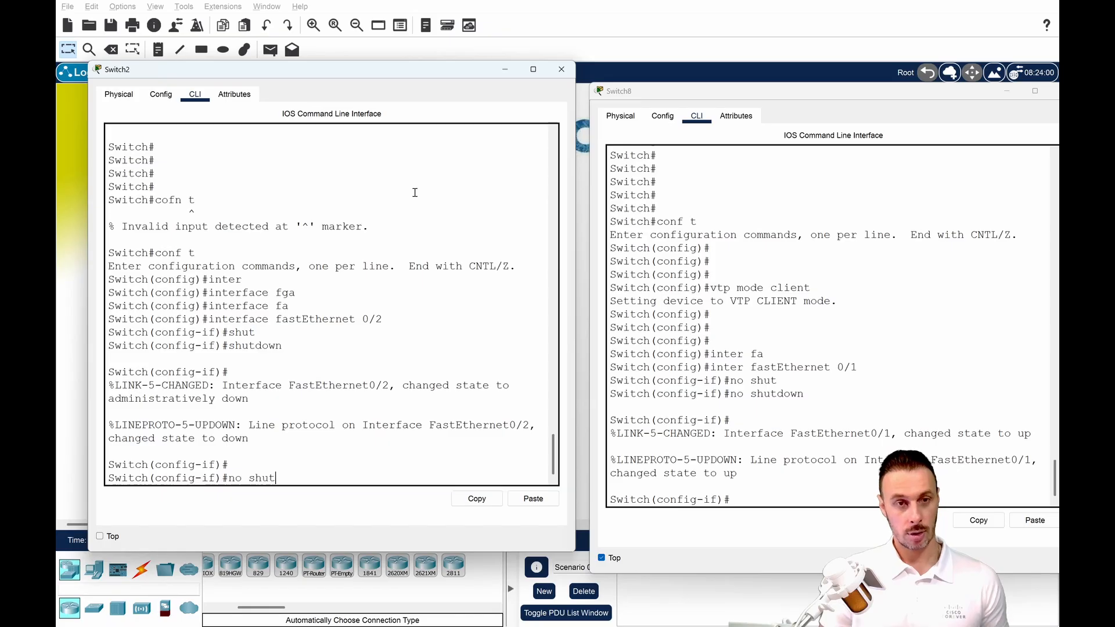
key("Tab")
key("Return")
key("Return")
key("ctrl+z")
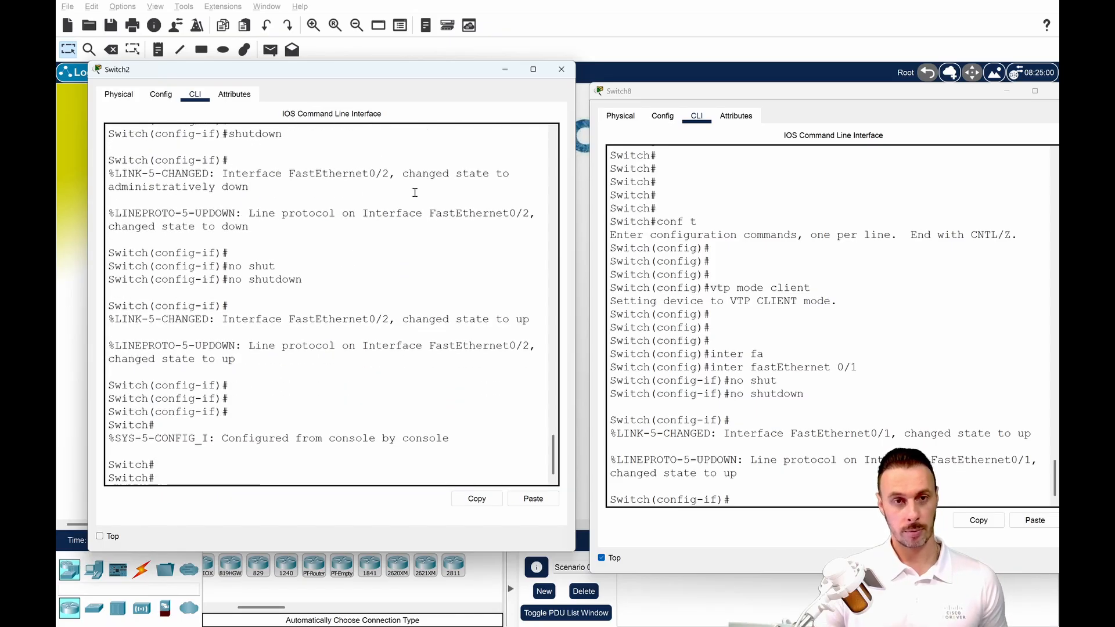
key("Return")
key("Return")
Move the Switch2 window clear of the topology and minimize Switch8 to watch the Fa0/2 link come up.
left_click_drag(352, 74, 823, 89)
left_click(1006, 91)
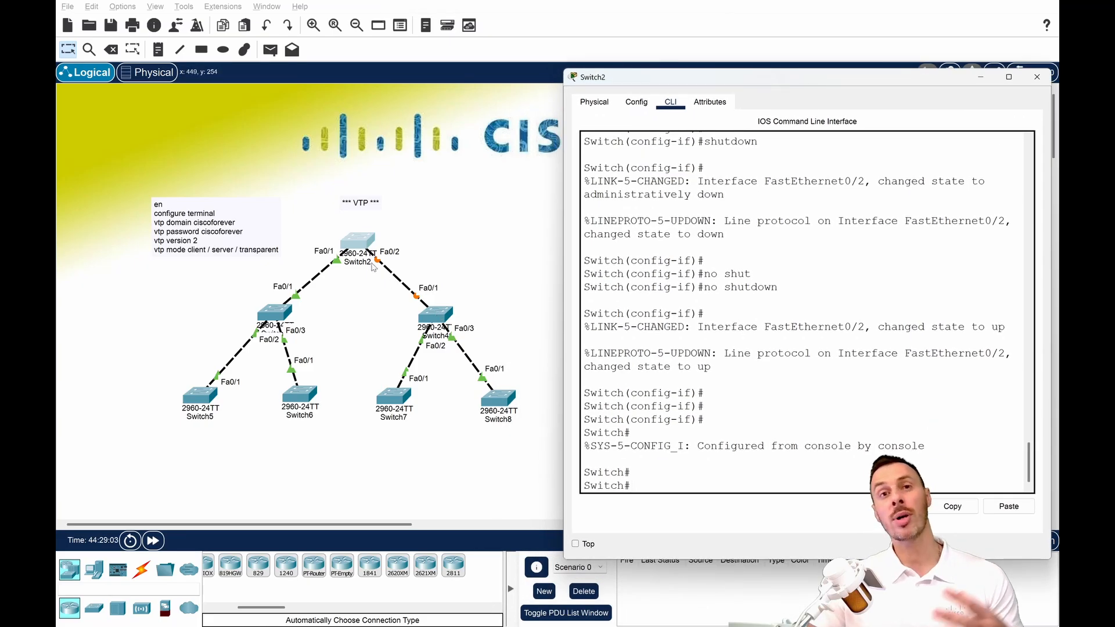
key("Return")
key("Return")
key("Return")
key("Return")
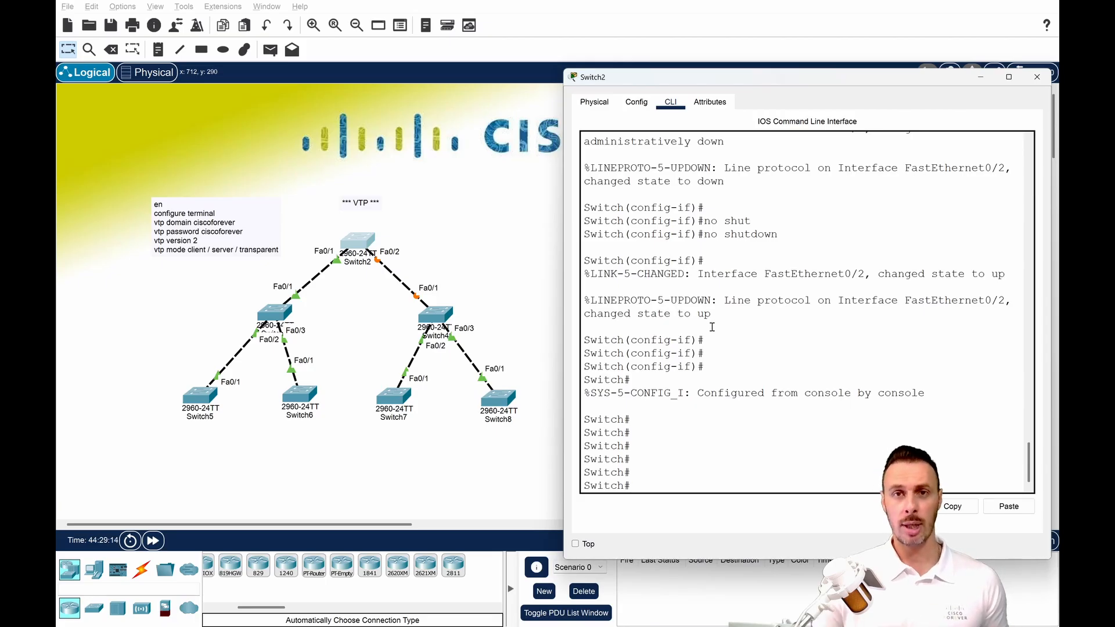
Recheck Switch2 with sh vtp status after the link reset and highlight its configuration revision.
type("sj")
type("sh vt")
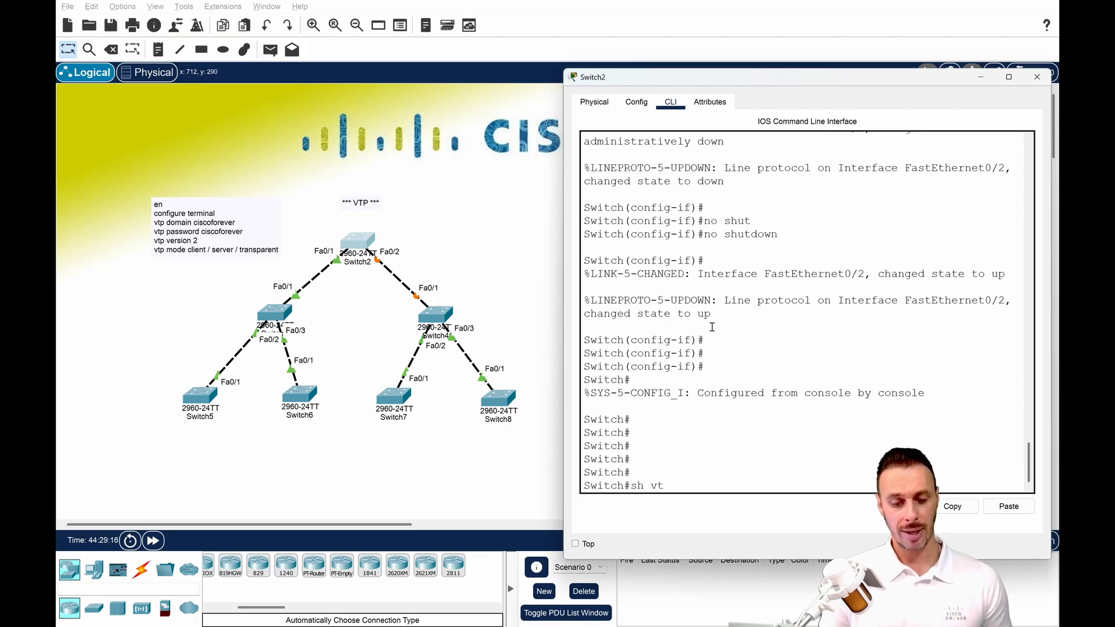
type("p st")
key("Tab")
key("Return")
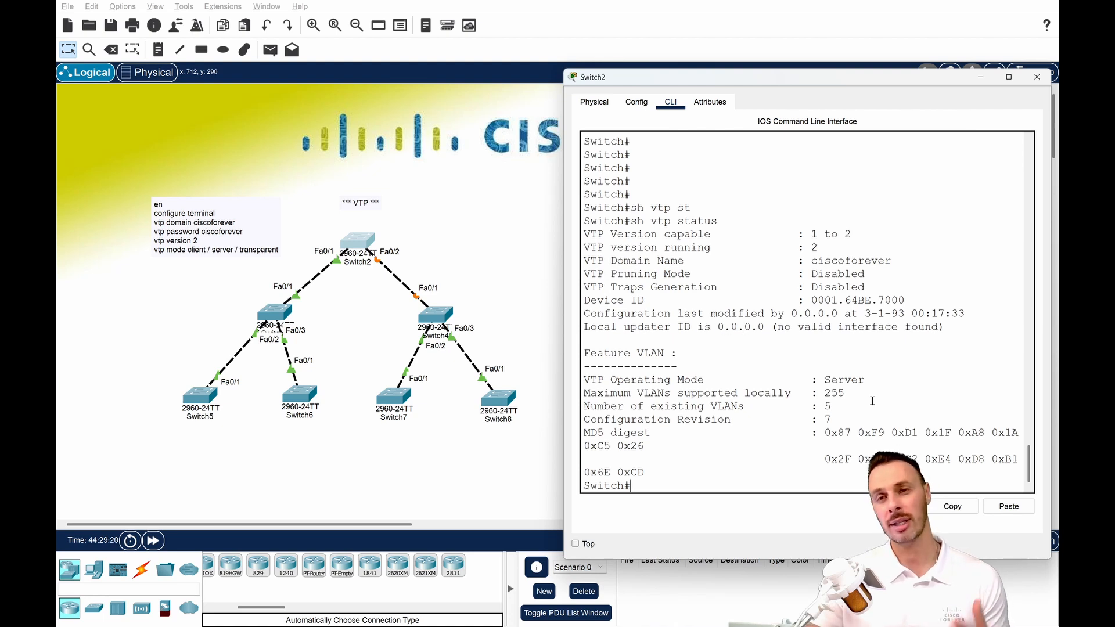
left_click_drag(842, 423, 583, 431)
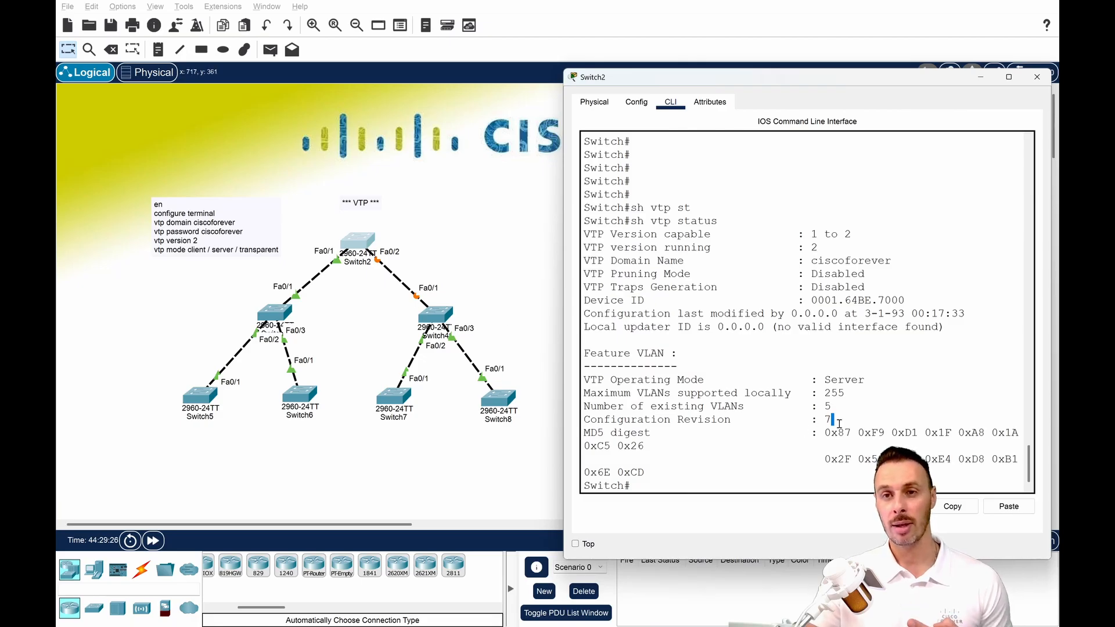
Repeat sh vtp status on Switch2 and list its VLANs with sh vlan.
key("Return")
key("Return")
key("Return")
key("Return")
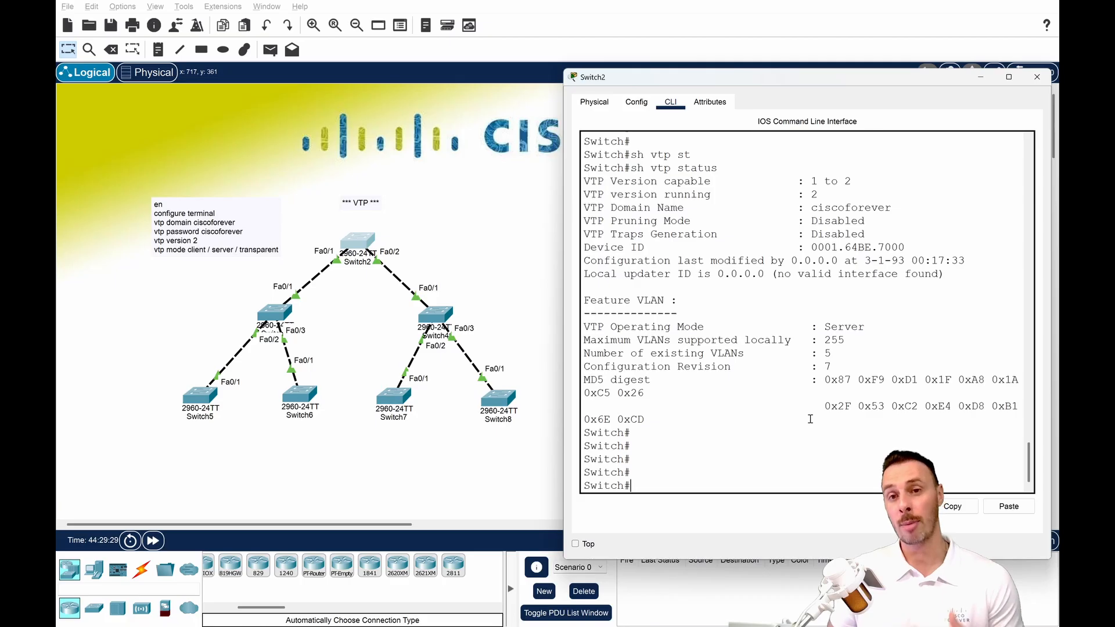
type("sh vtp s")
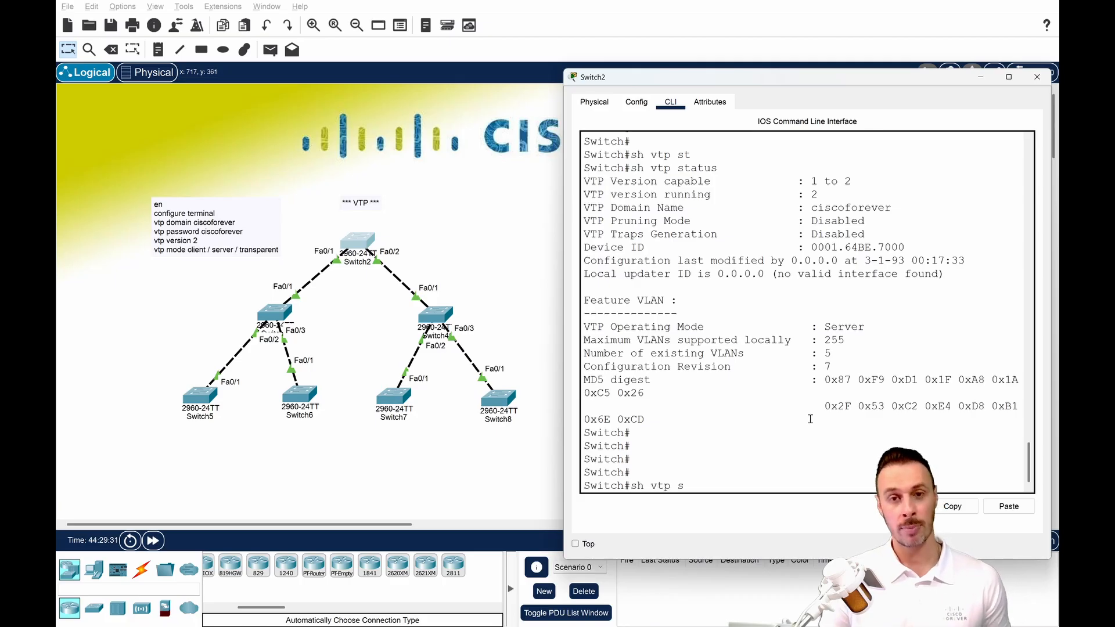
type("t")
key("Tab")
key("Return")
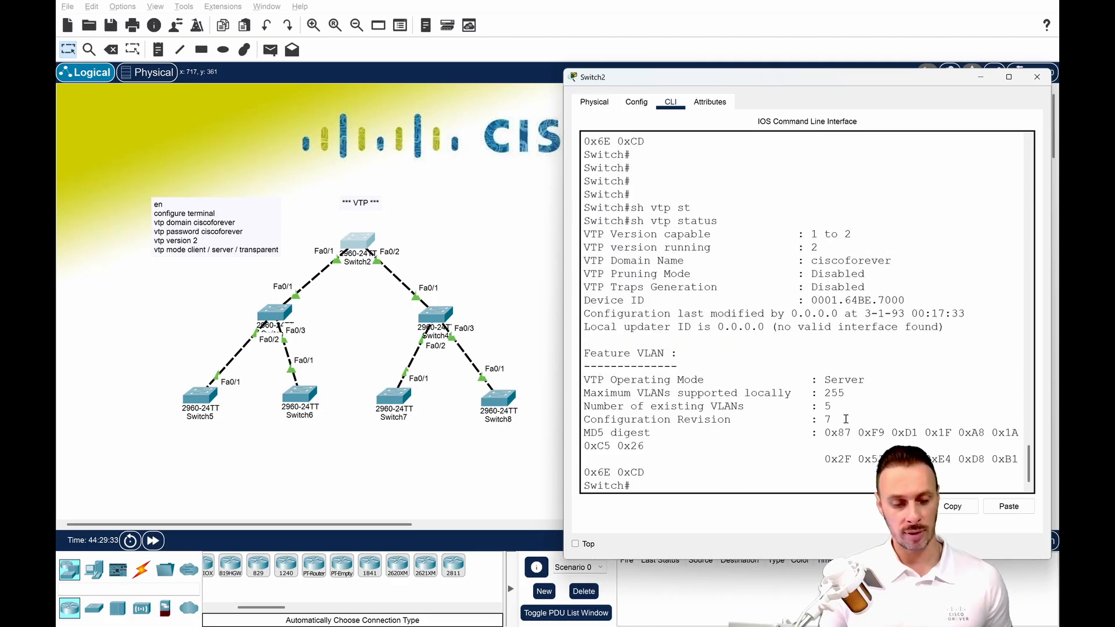
type("sh vlan")
key("Return")
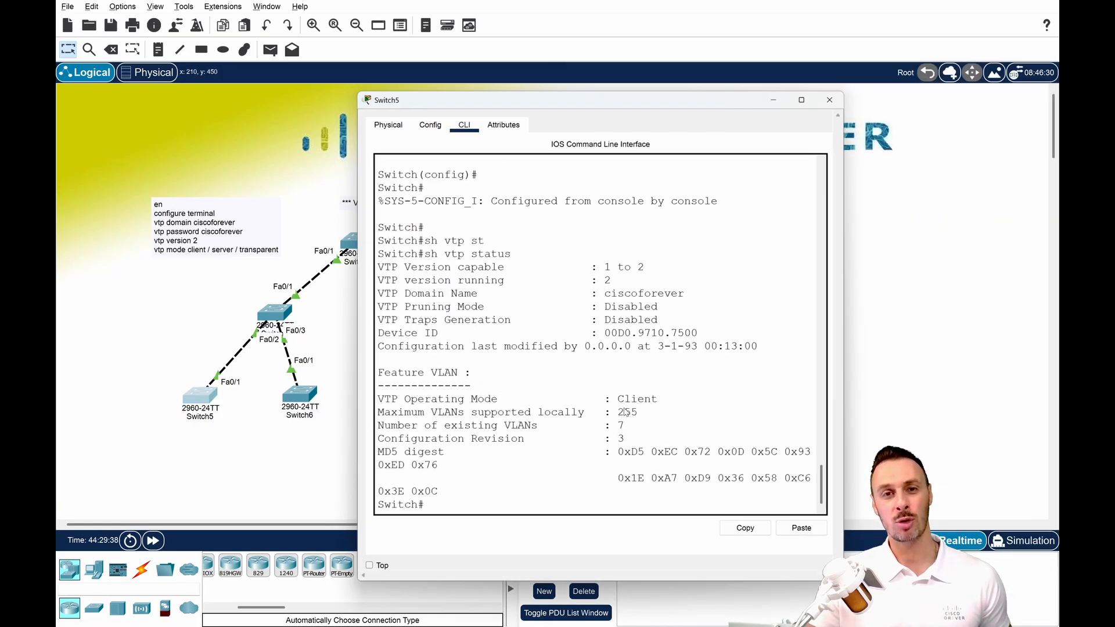
Move the Switch5 window clear of the topology, rerun sh vtp status and highlight the configuration revision.
left_click_drag(619, 99, 765, 99)
left_click(724, 279)
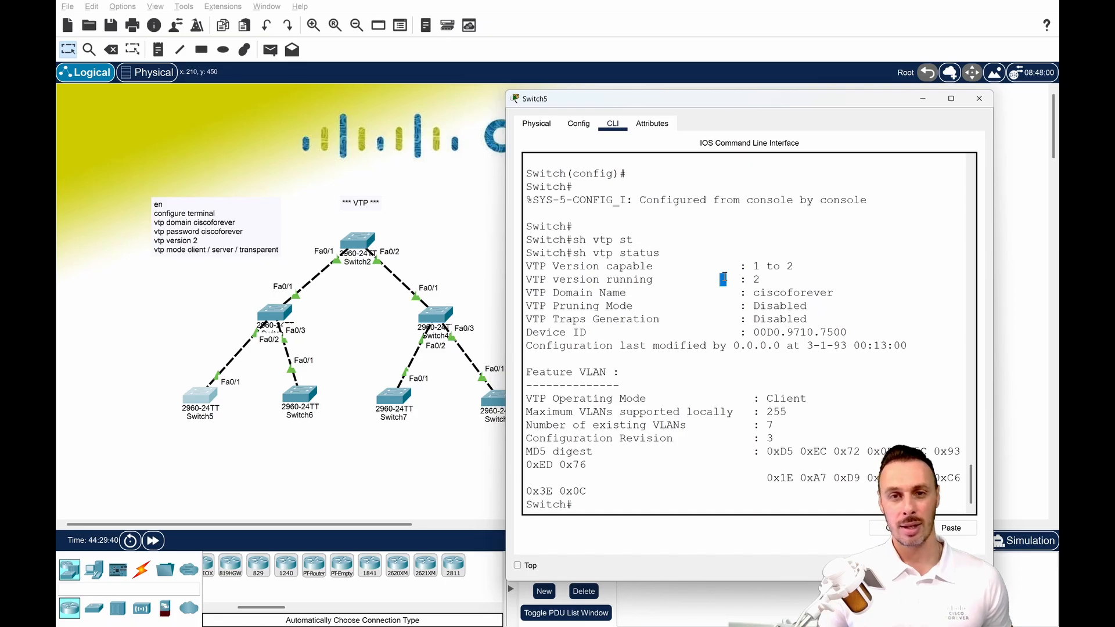
key("Return")
key("Return")
key("Return")
key("Return")
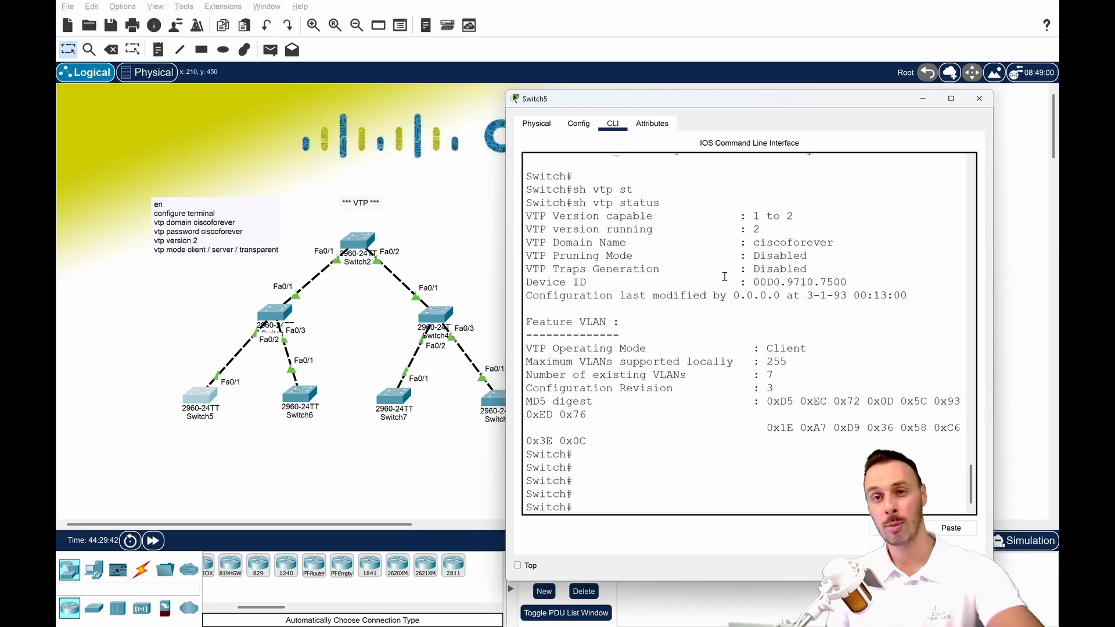
key("Up")
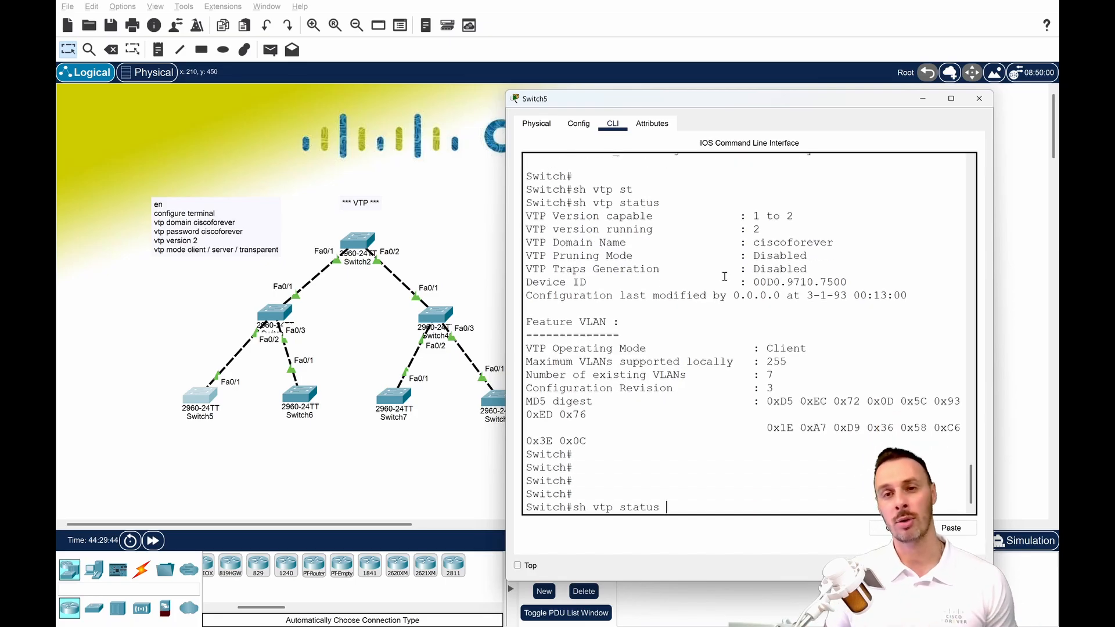
key("Return")
left_click_drag(651, 441, 760, 442)
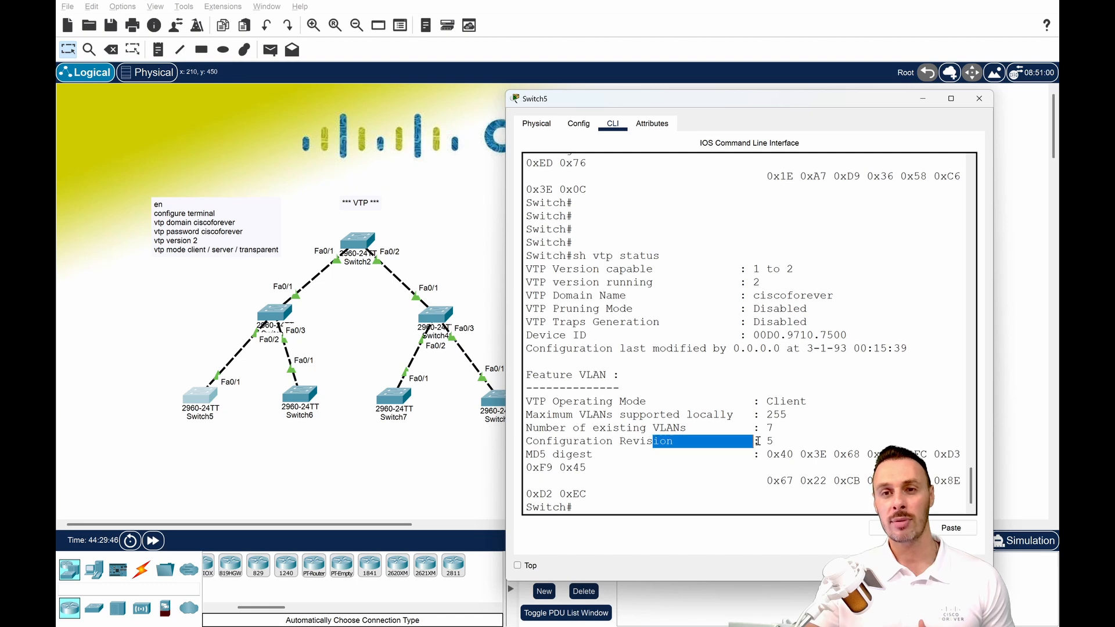
left_click(778, 442)
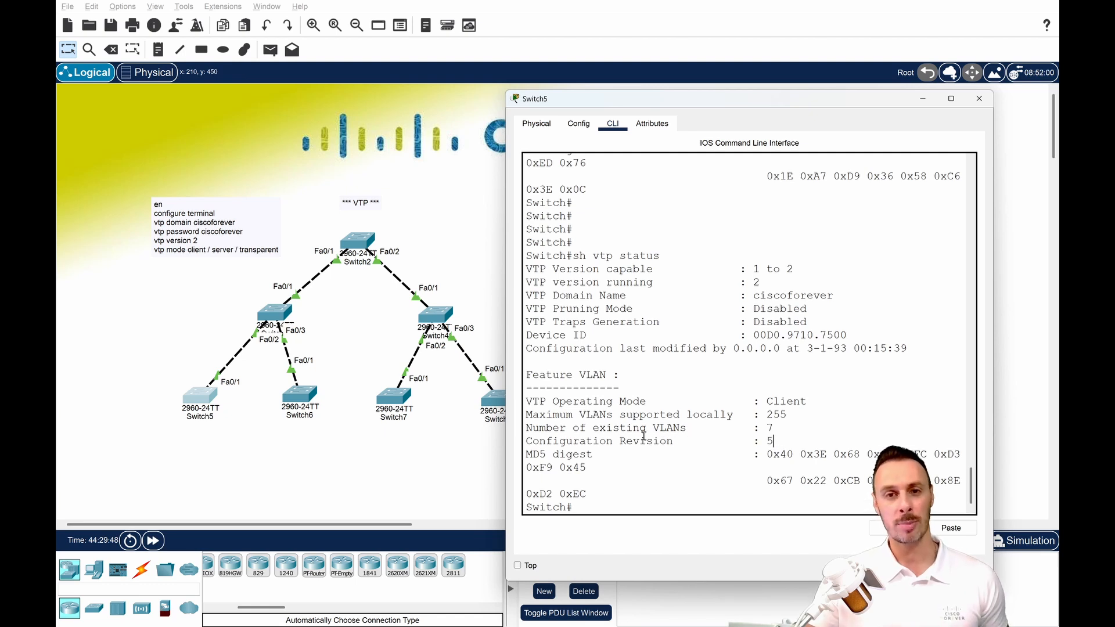
key("Return")
key("Return")
key("Return")
key("Return")
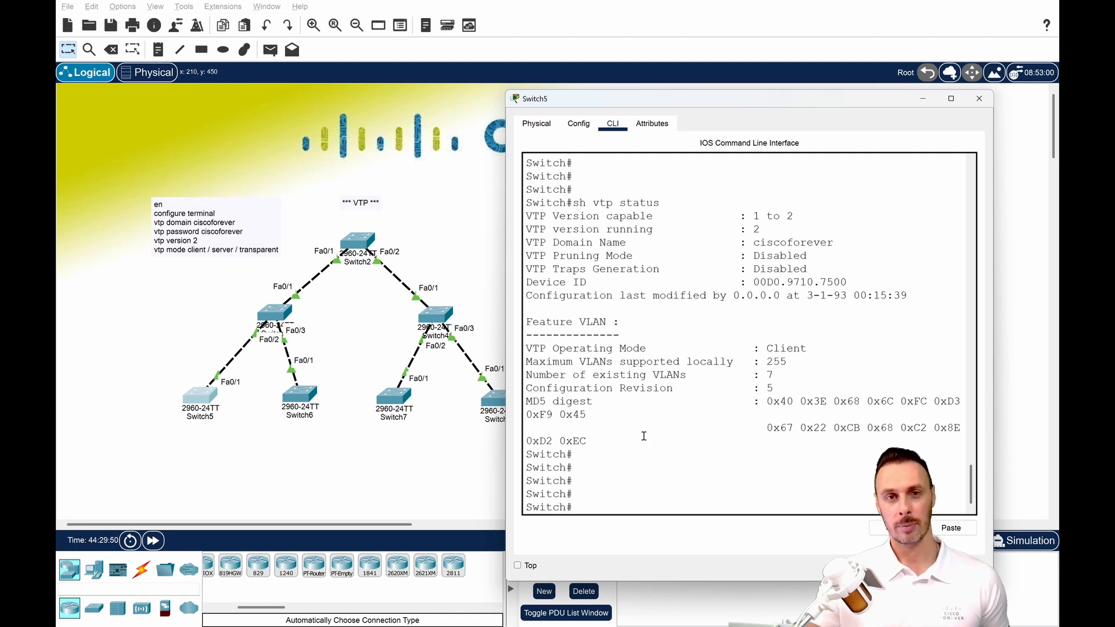
Open Switch3's CLI beside the topology and enter global configuration mode with en and conf t.
left_click(274, 314)
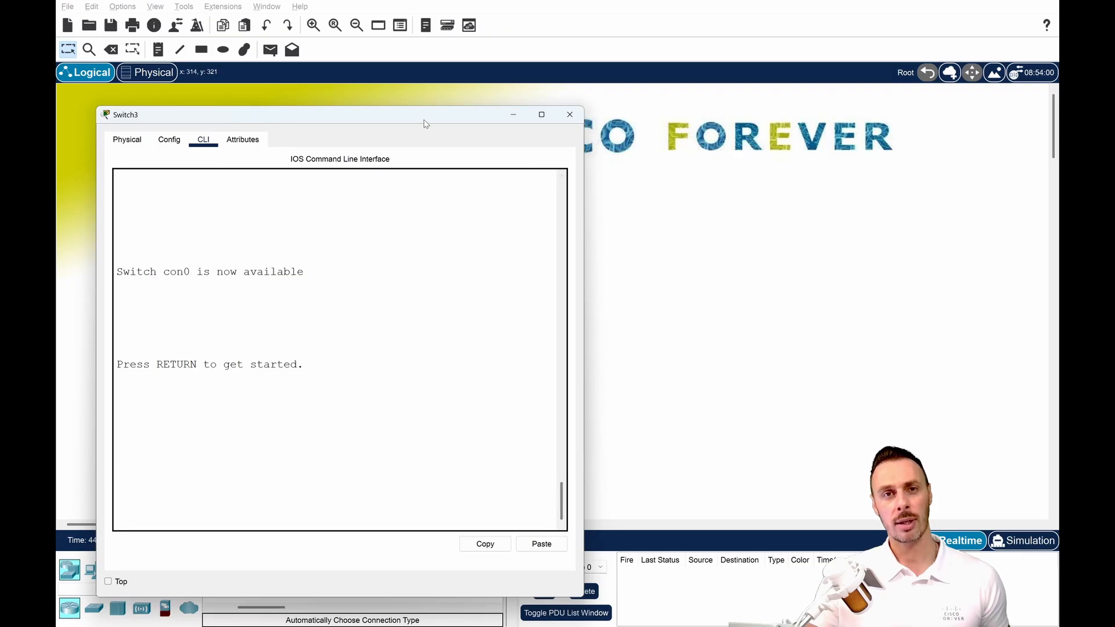
left_click_drag(425, 121, 838, 101)
key("Return")
key("Return")
type("cofn t")
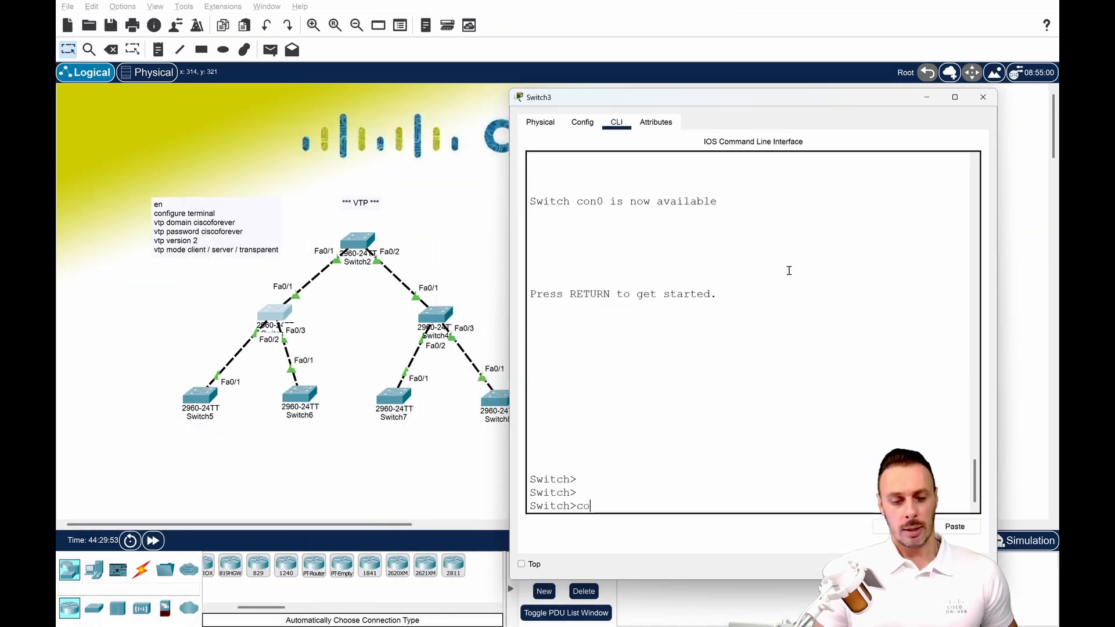
key("Return")
key("Return")
type("en")
key("Return")
type("c")
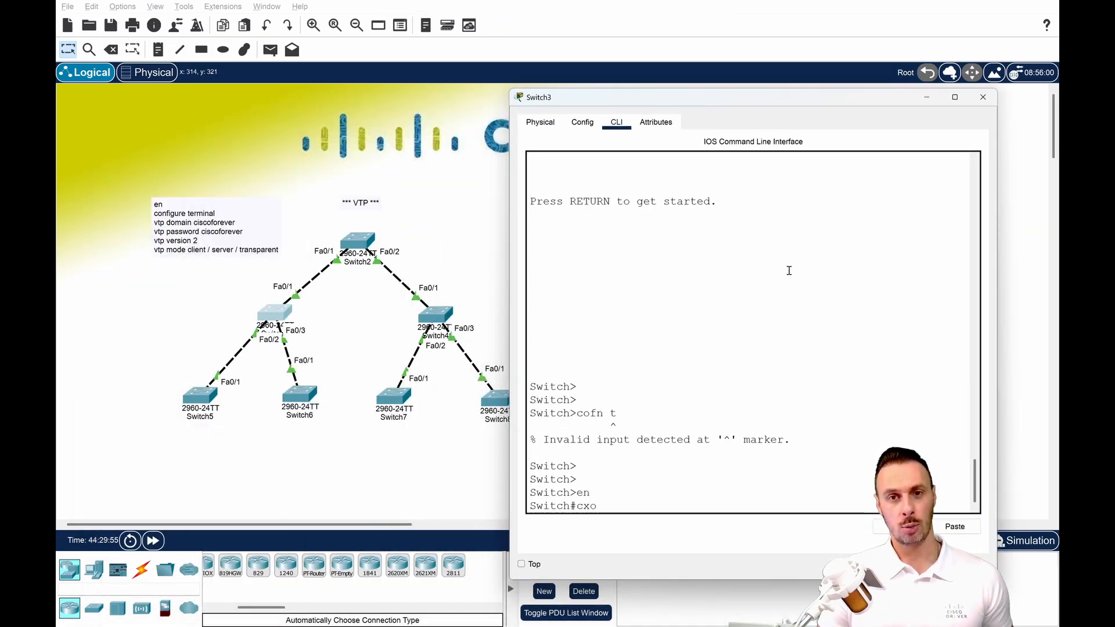
type("onf t")
key("Return")
Select the interface range fastEthernet 0/1-3 on Switch3.
type("inte")
key("Tab")
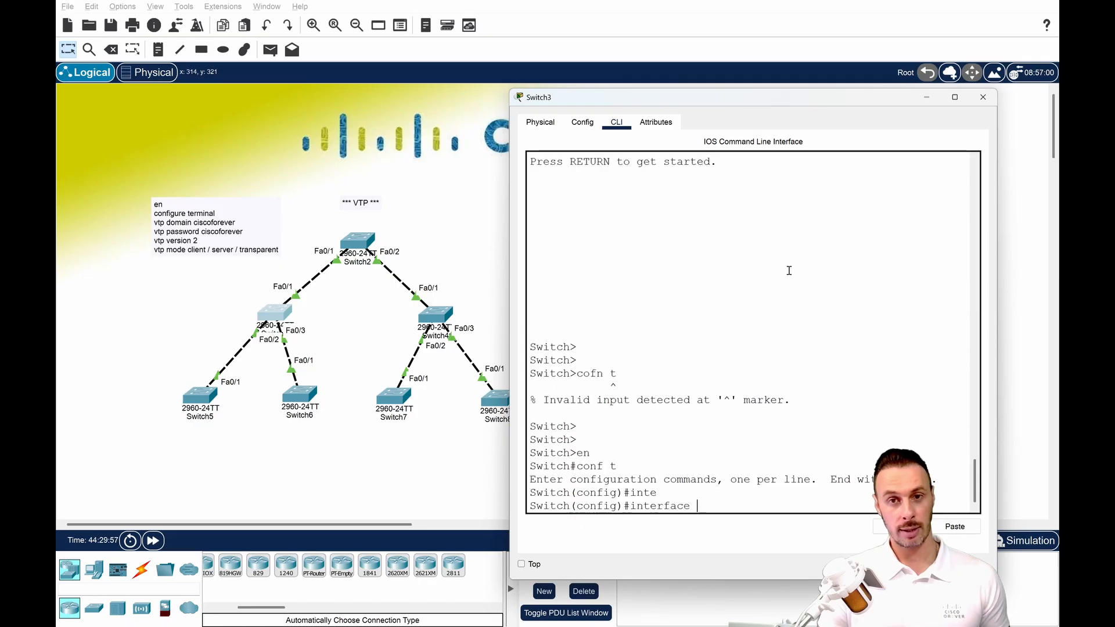
type("ra fa")
key("Tab")
type("0/1")
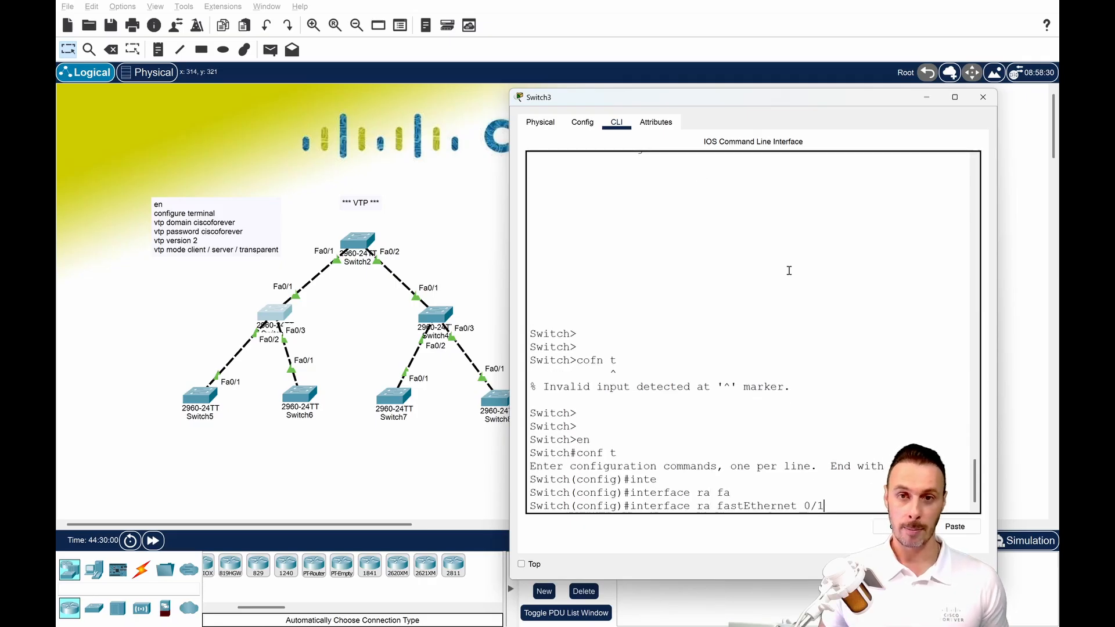
key("Return")
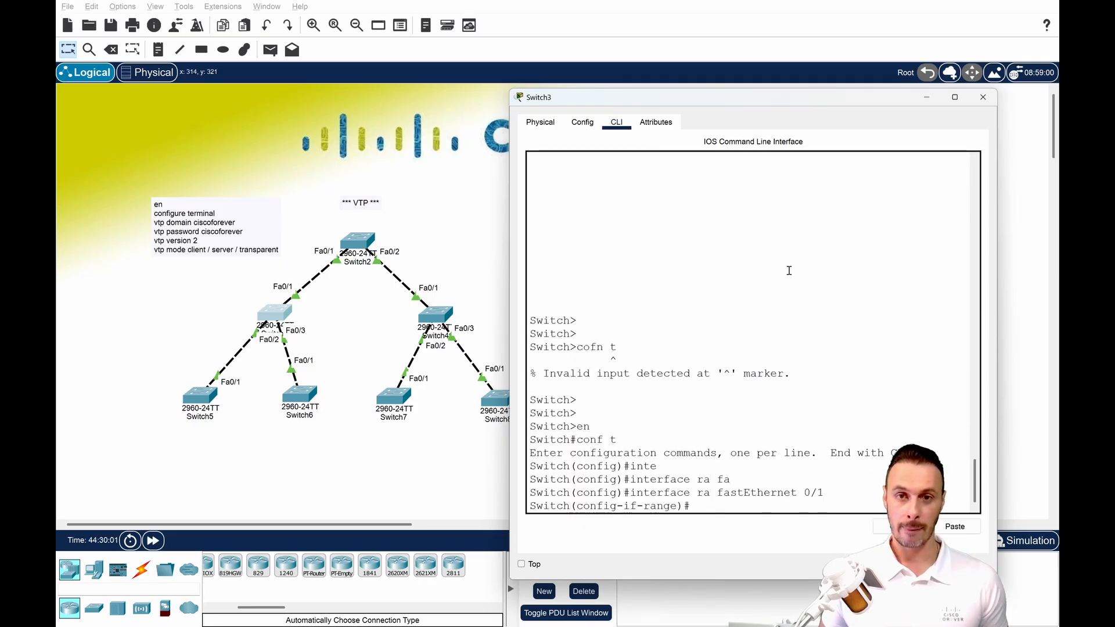
key("Up")
key("Return")
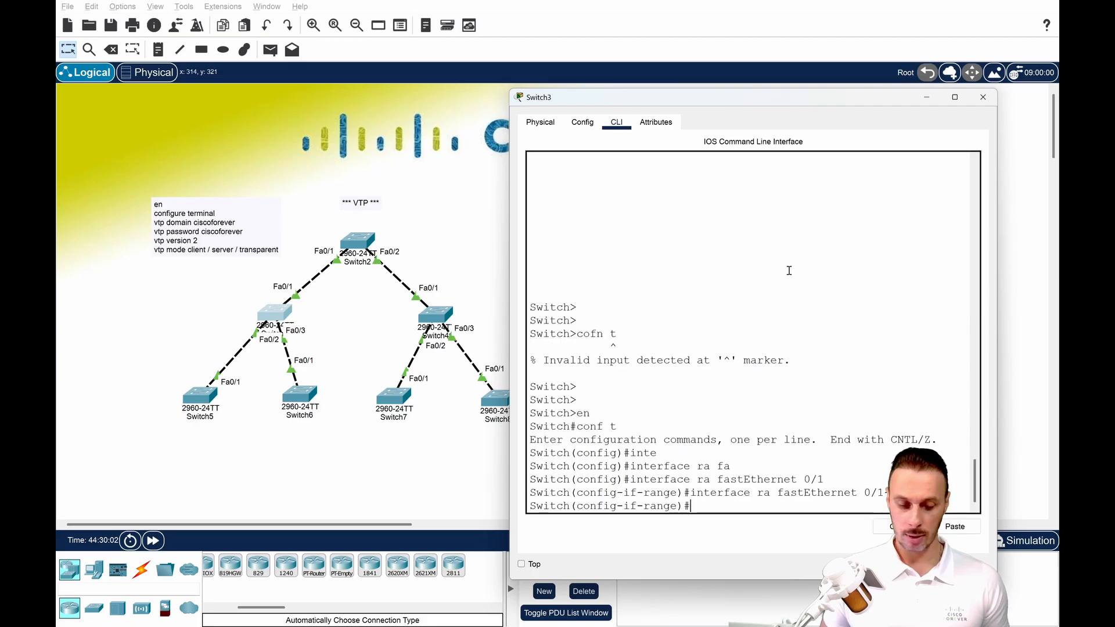
Bounce Switch3's selected interfaces with shutdown and no shutdown, and fast-forward the simulation with its window minimized.
type("shut")
key("Tab")
key("Return")
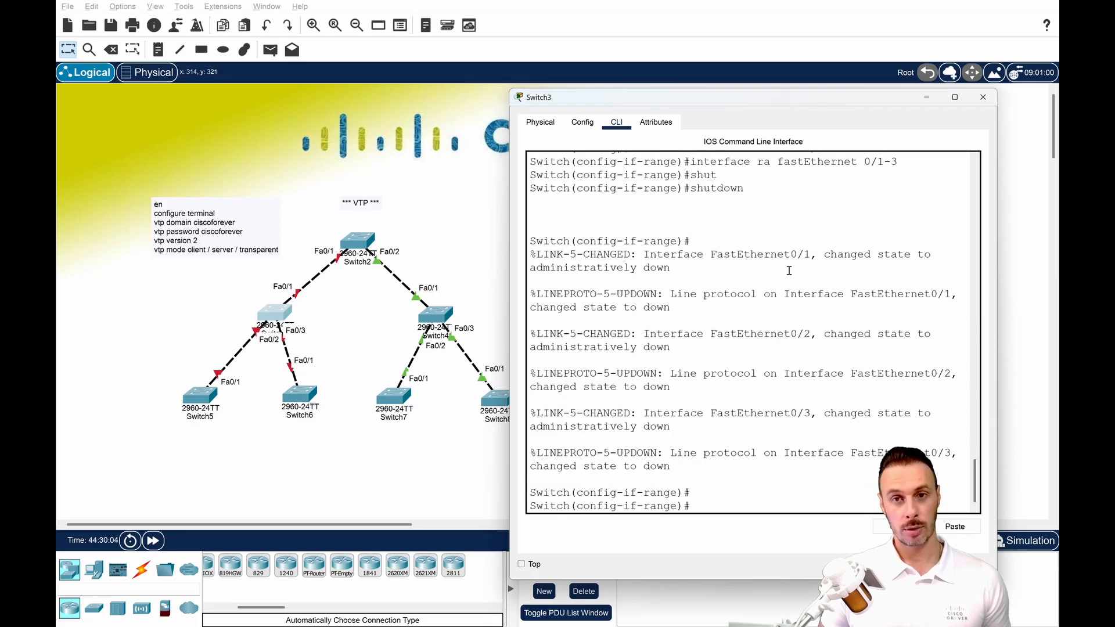
key("Up")
key("Home")
type("no")
key("Return")
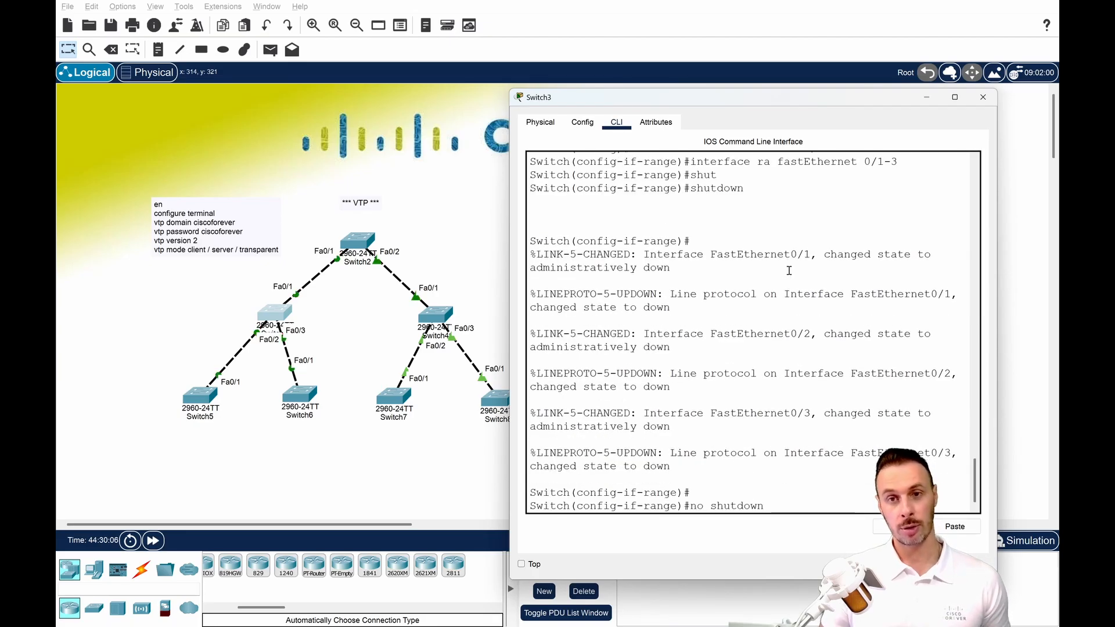
left_click(930, 99)
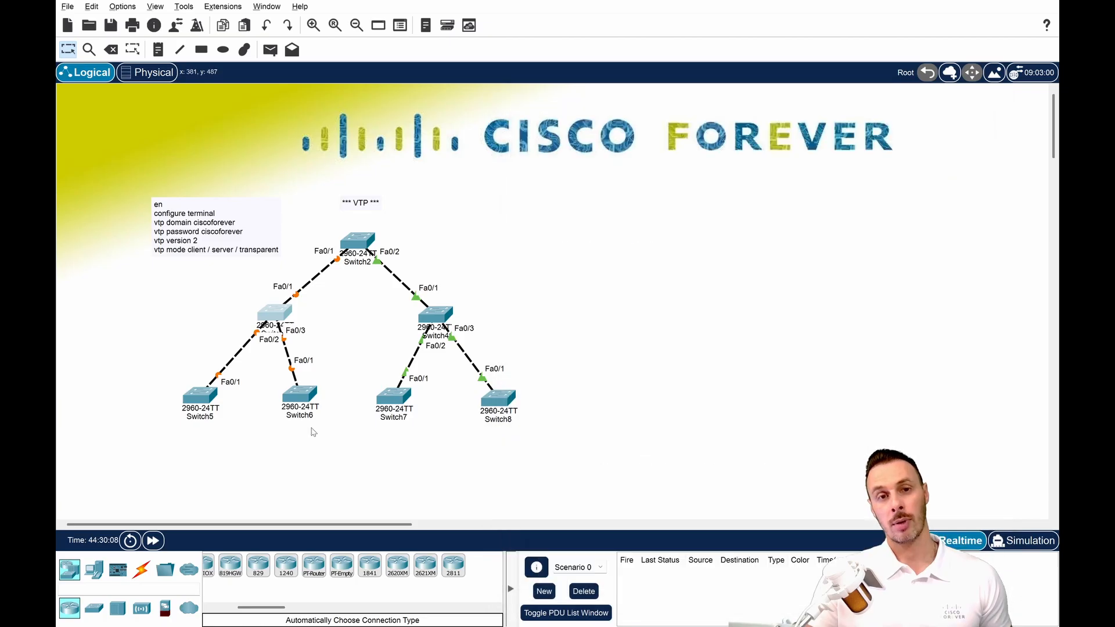
left_click(153, 541)
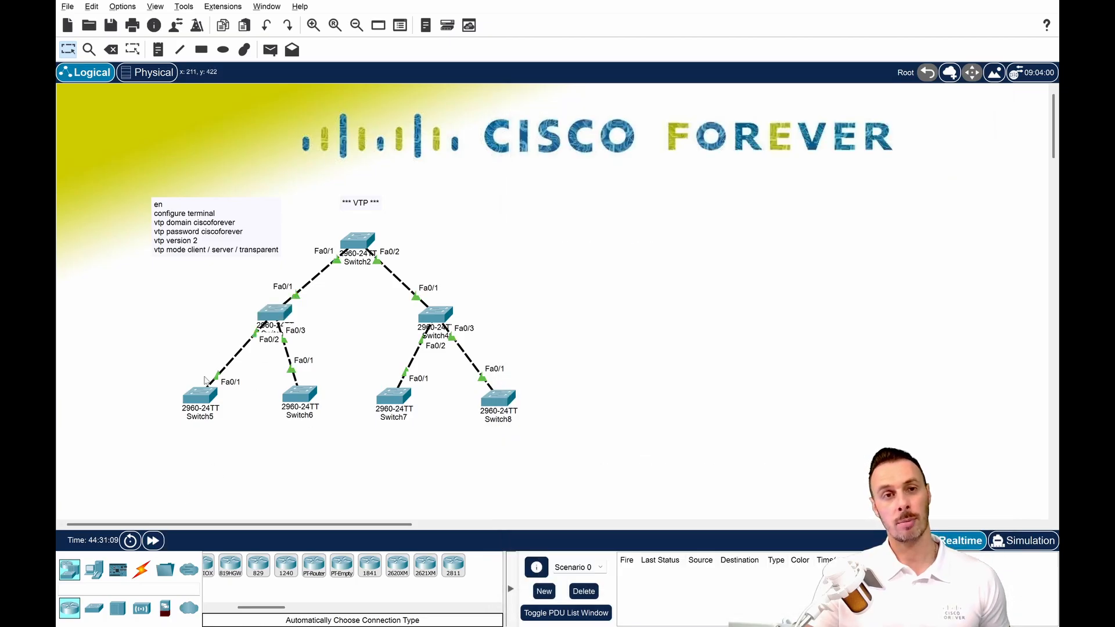
List Switch5's VLANs with sh vlan, highlight the VLAN entries and minimize its window.
left_click(200, 395)
key("Return")
key("Return")
type("sh vl")
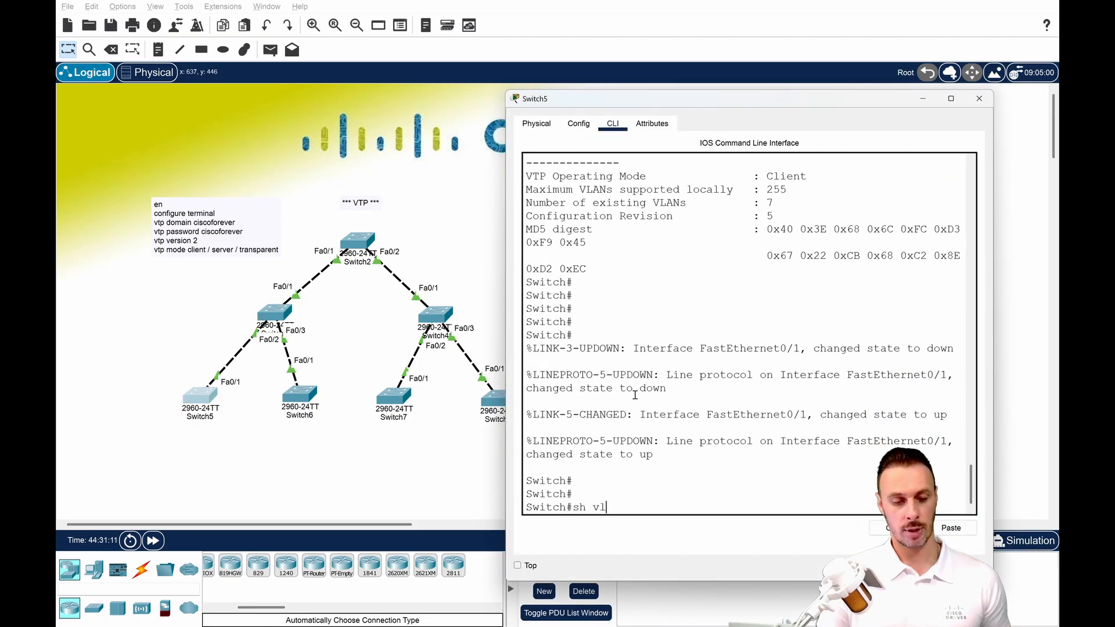
key("Return")
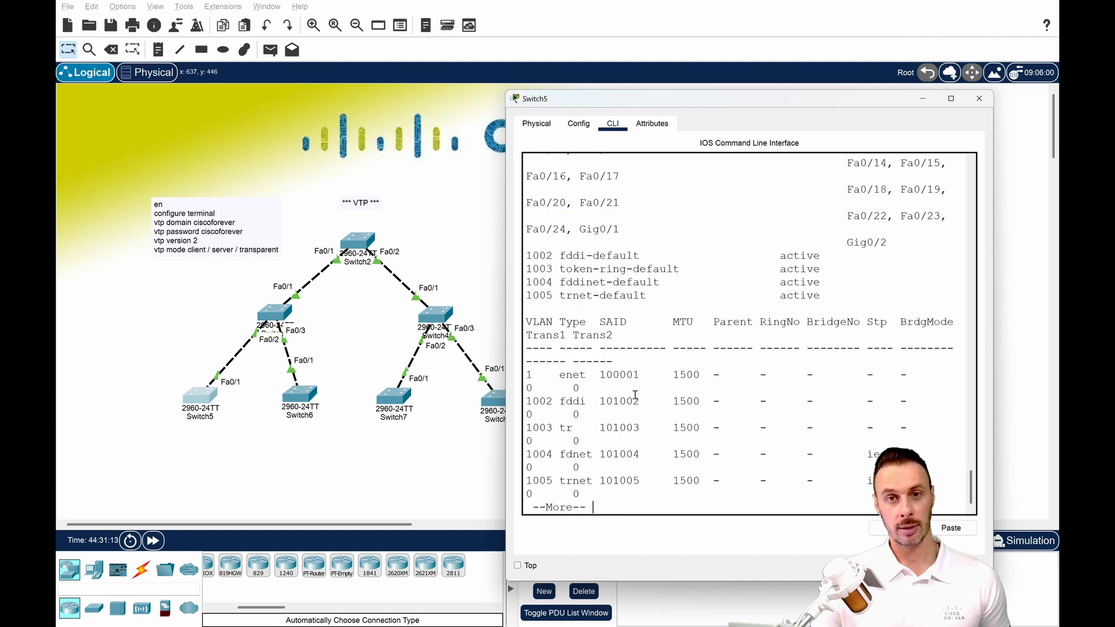
left_click_drag(540, 212, 598, 287)
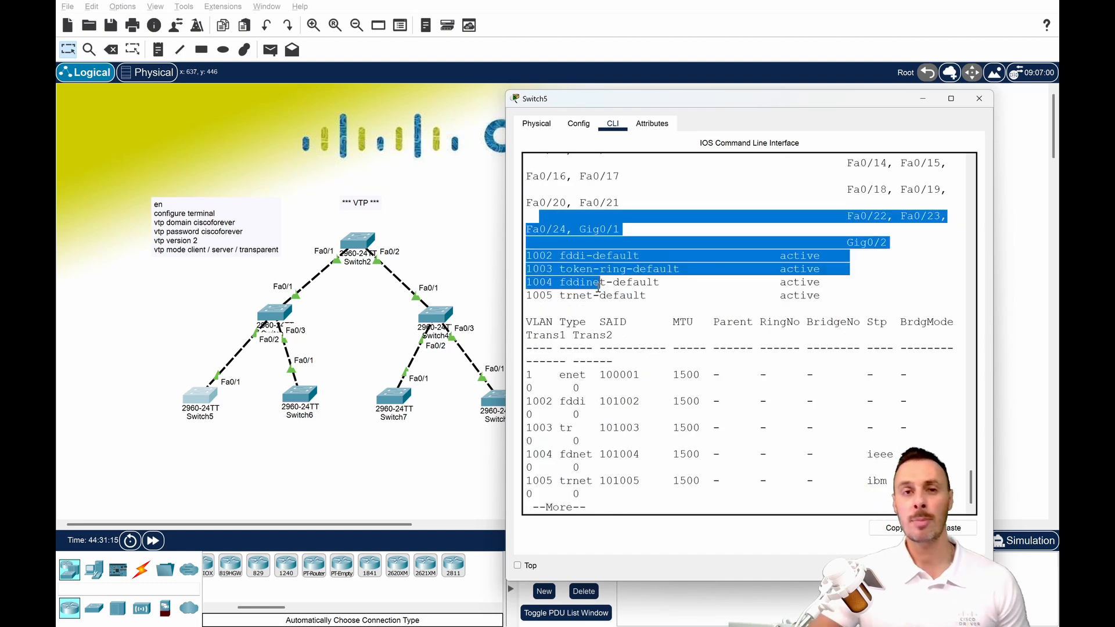
left_click(925, 98)
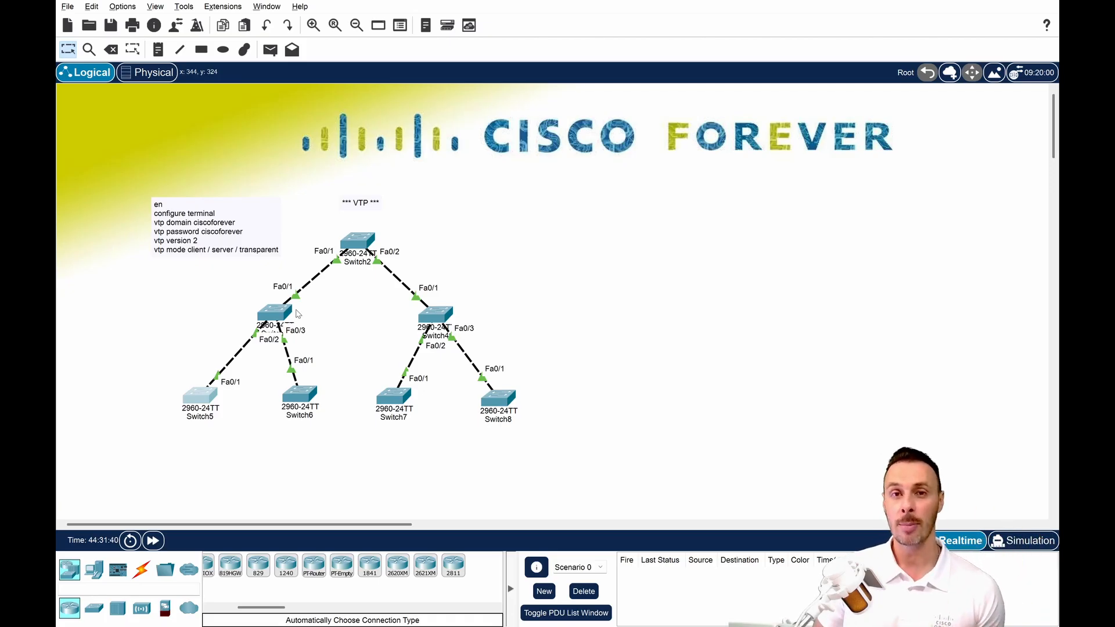
Open Switch2's CLI and enter global configuration mode with conf t.
left_click(358, 240)
key("Return")
key("Return")
key("Return")
key("Return")
key("Return")
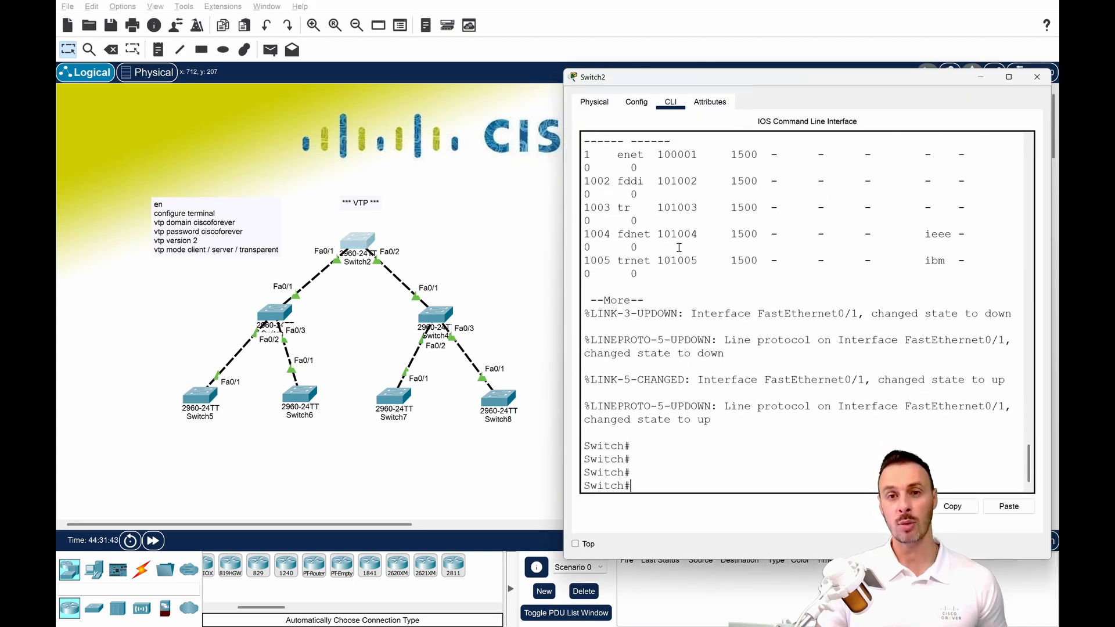
type("conf t")
key("Return")
key("Return")
key("Return")
key("Return")
type("vl")
key("Return")
type("vlan n")
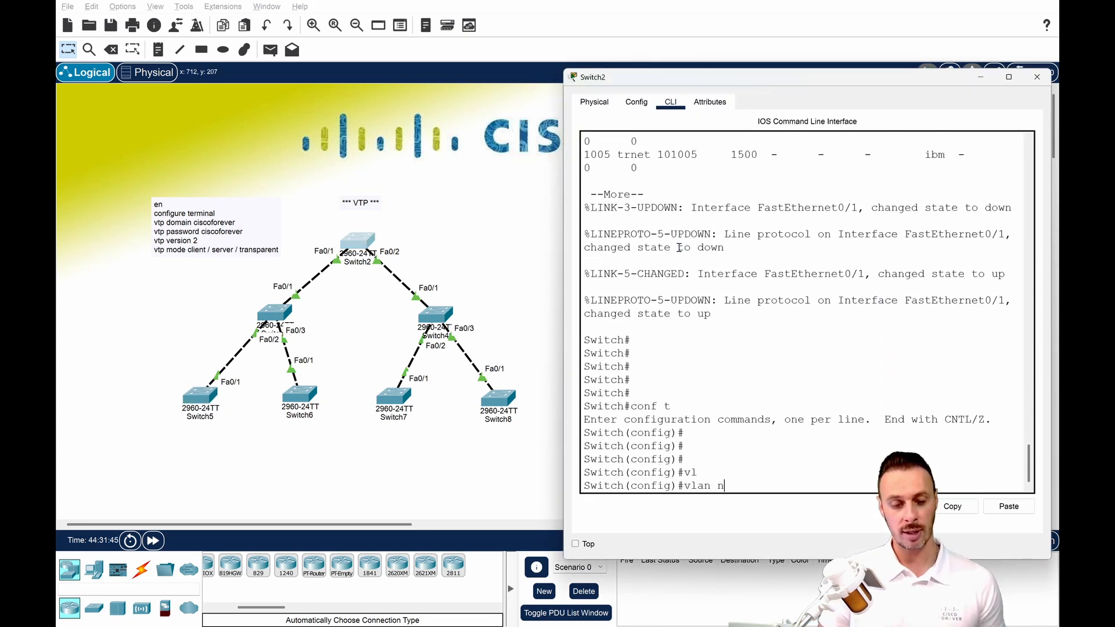
type(" 10")
key("Return")
key("Up")
key("Left")
key("Left")
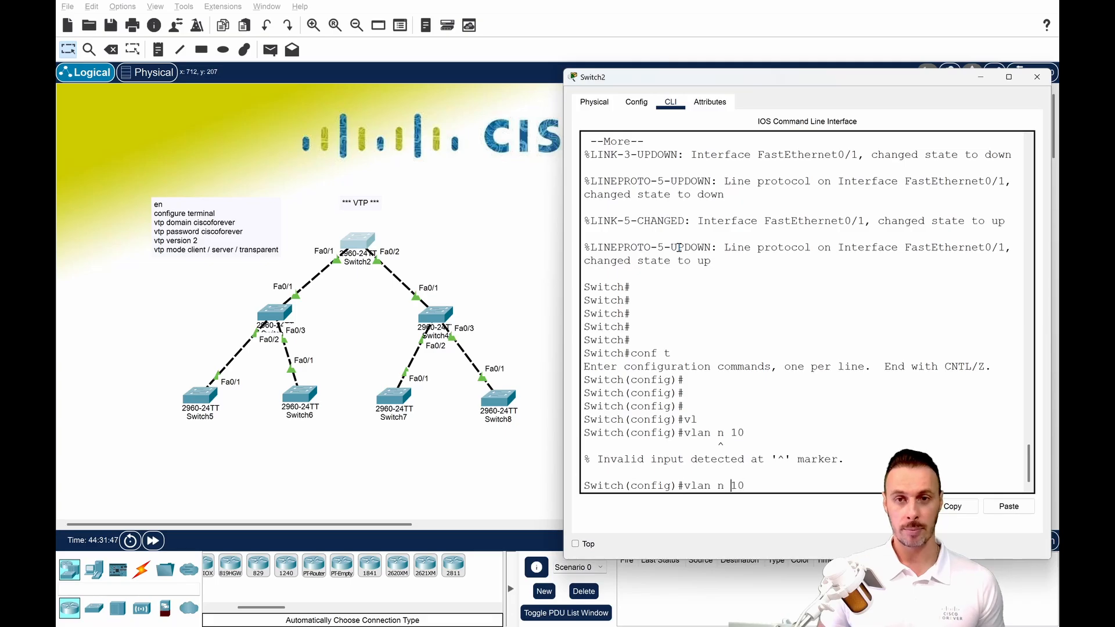
key("BackSpace")
key("Return")
Create VLANs 10 and 20 on Switch2.
key("Up")
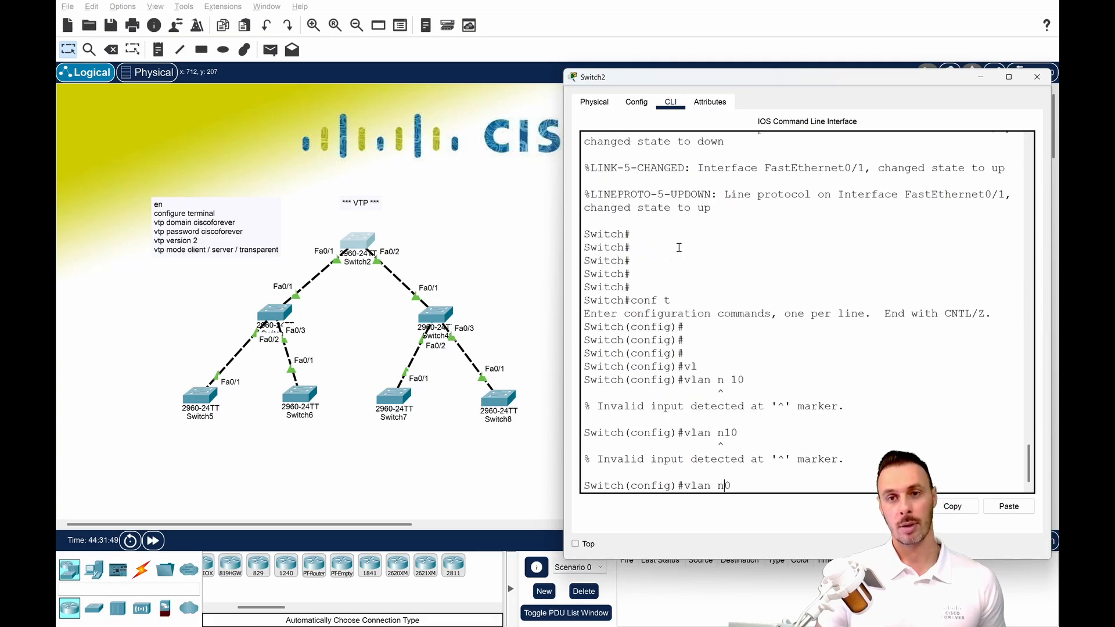
key("BackSpace")
type("12")
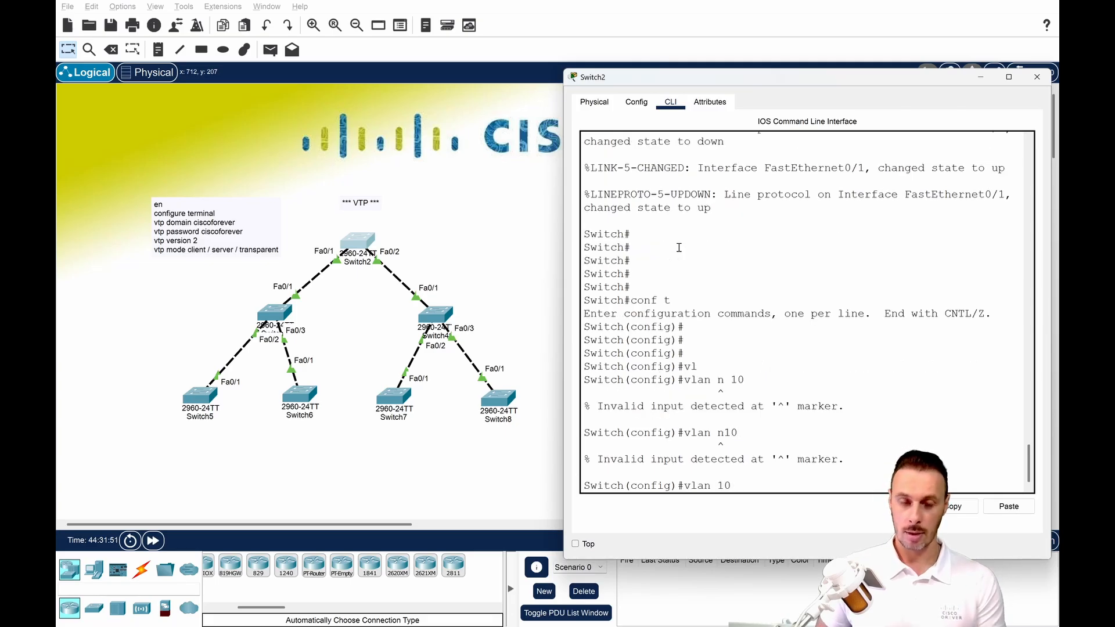
key("Return")
type("vlan 20")
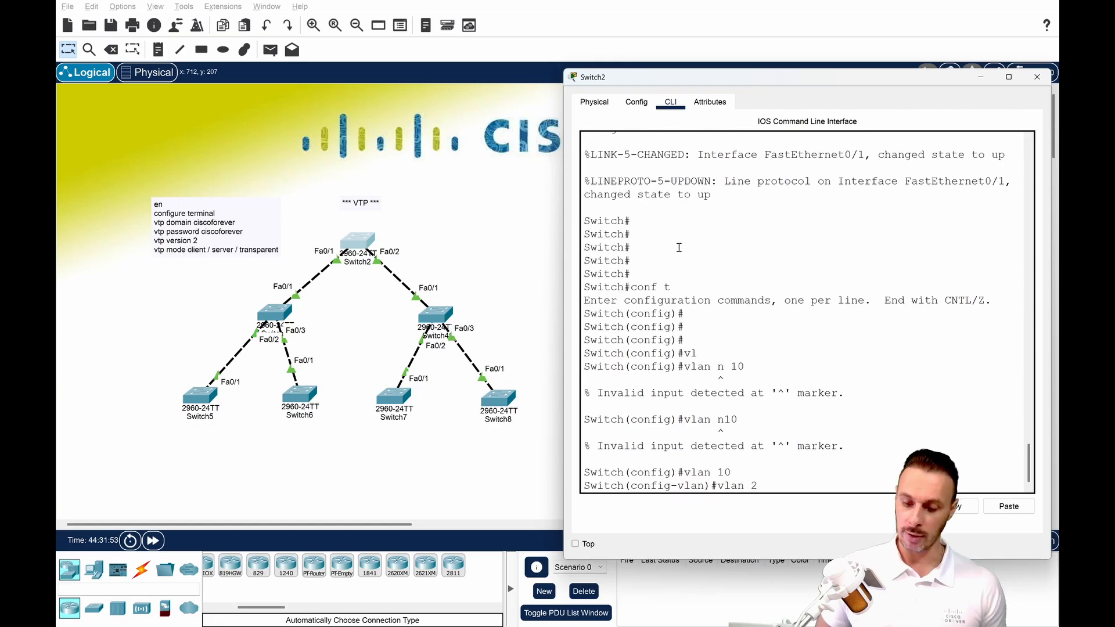
key("Return")
key("Return")
key("Return")
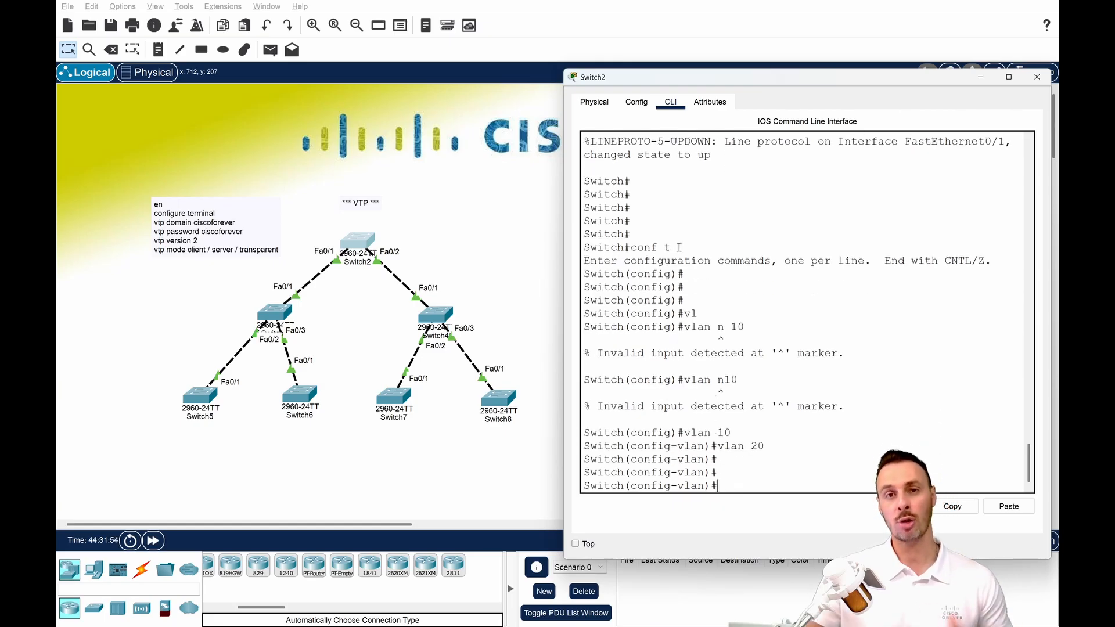
Return Switch8 to privileged EXEC mode, list its VLANs with sh vlan and highlight VLANs 10 and 20.
left_click(498, 397)
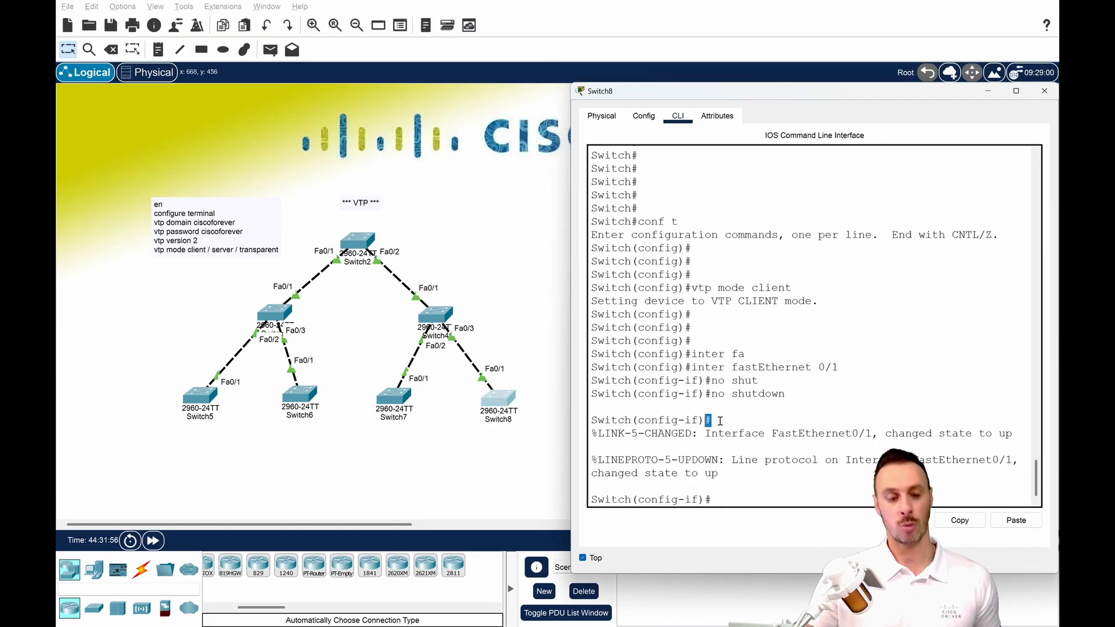
key("ctrl+z")
key("Return")
type("sh vl")
key("Tab")
key("Return")
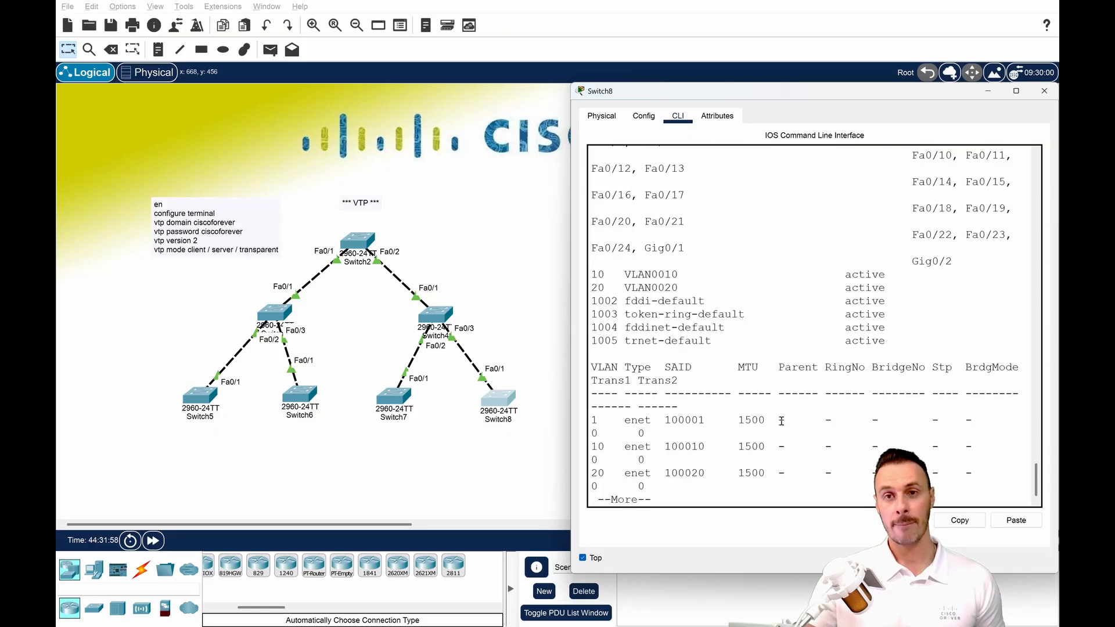
left_click_drag(592, 272, 717, 301)
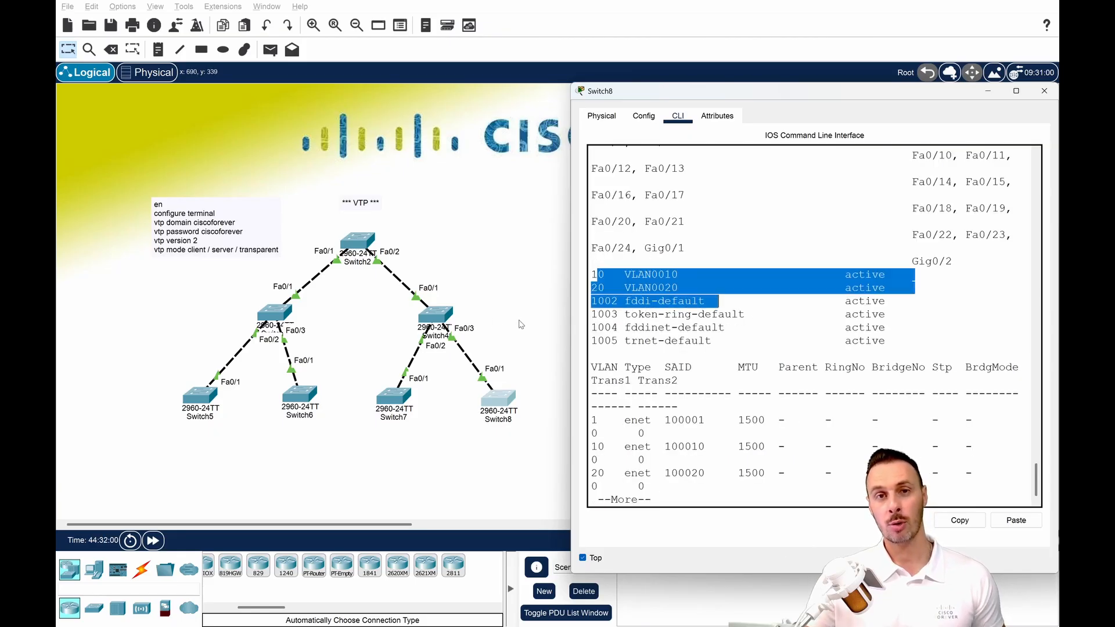
left_click(498, 333)
left_click(988, 92)
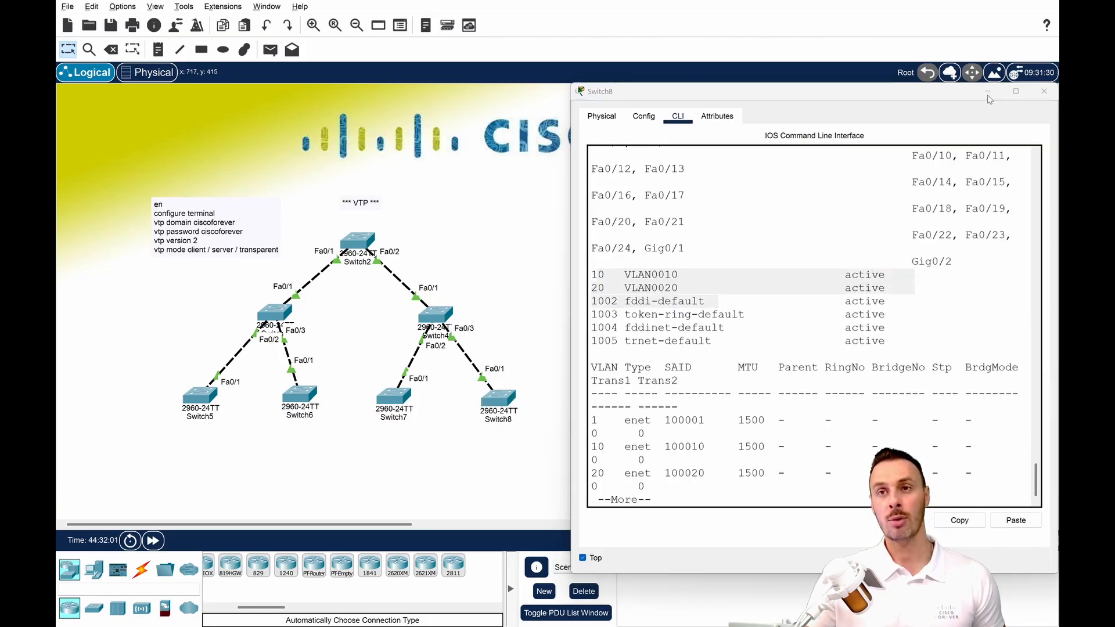
Leave Switch8's VLAN listing and display its VTP status with sh vtp status.
left_click(498, 399)
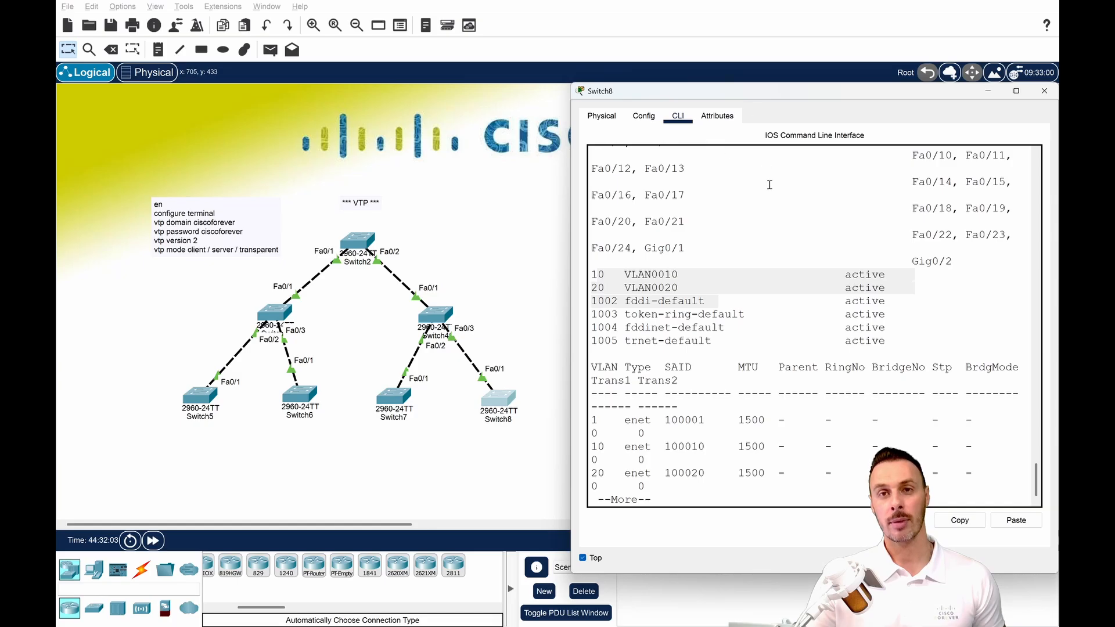
left_click(798, 186)
key("Return")
key("Return")
key("Return")
key("Return")
key("Return")
type("sh ver")
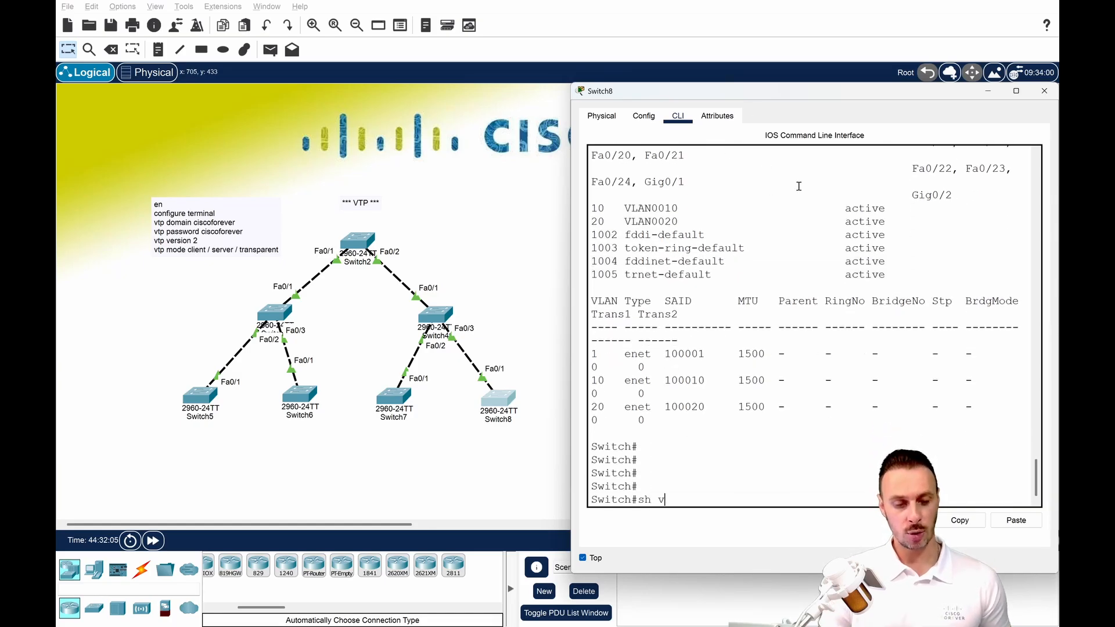
key("Tab")
key("BackSpace")
key("BackSpace")
key("BackSpace")
key("BackSpace")
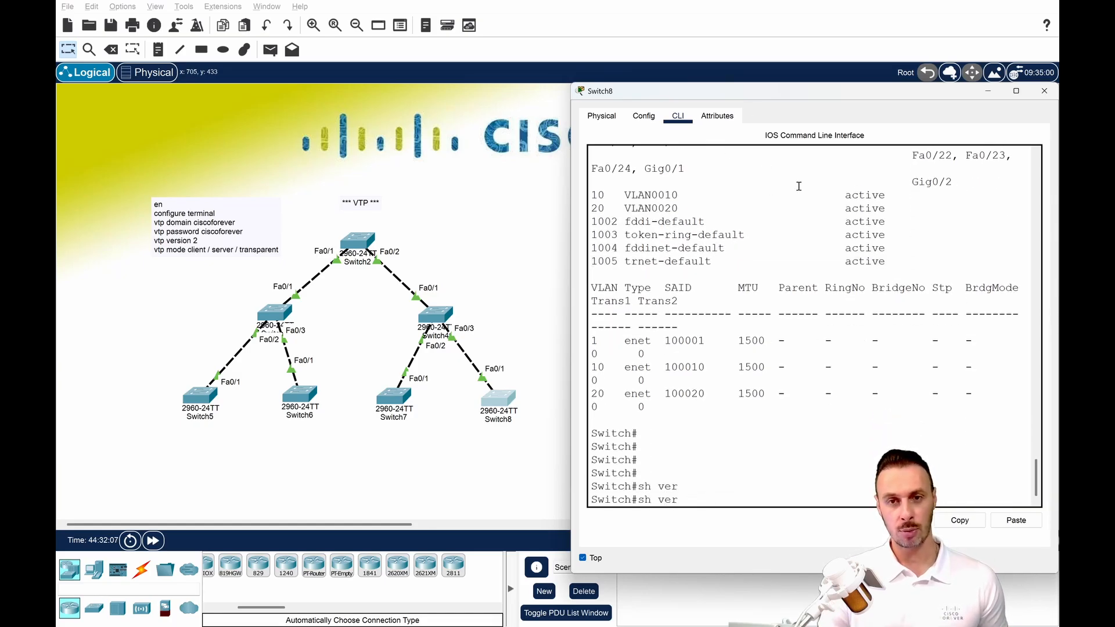
type("tp st")
key("Tab")
key("Return")
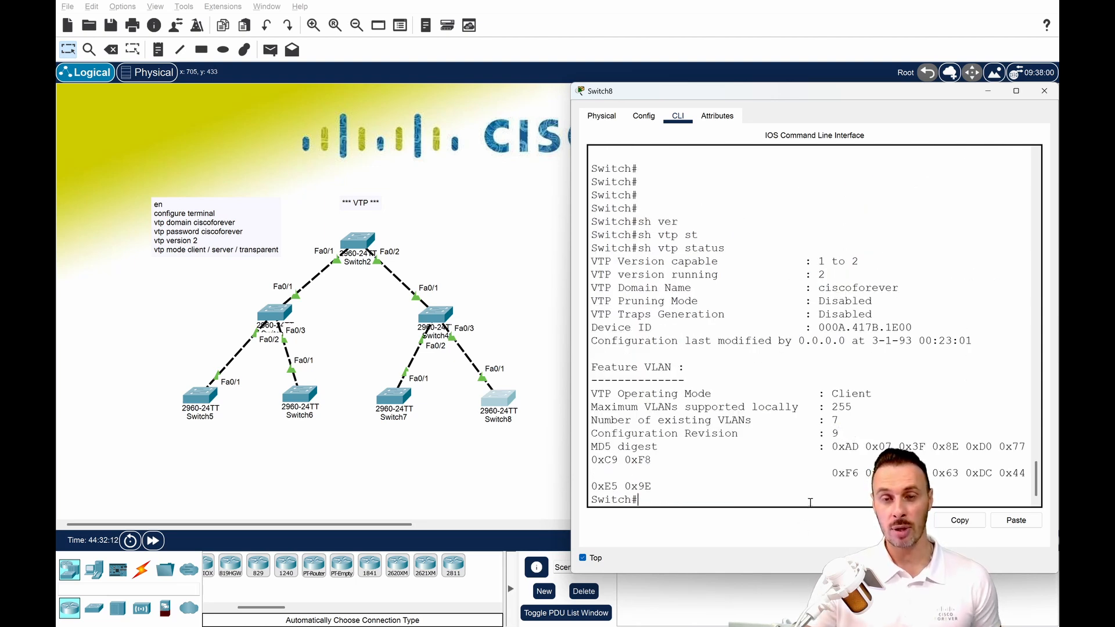
Enter global configuration mode on Switch8 and set its VTP mode to transparent.
type("conf t")
key("Return")
key("Return")
key("Return")
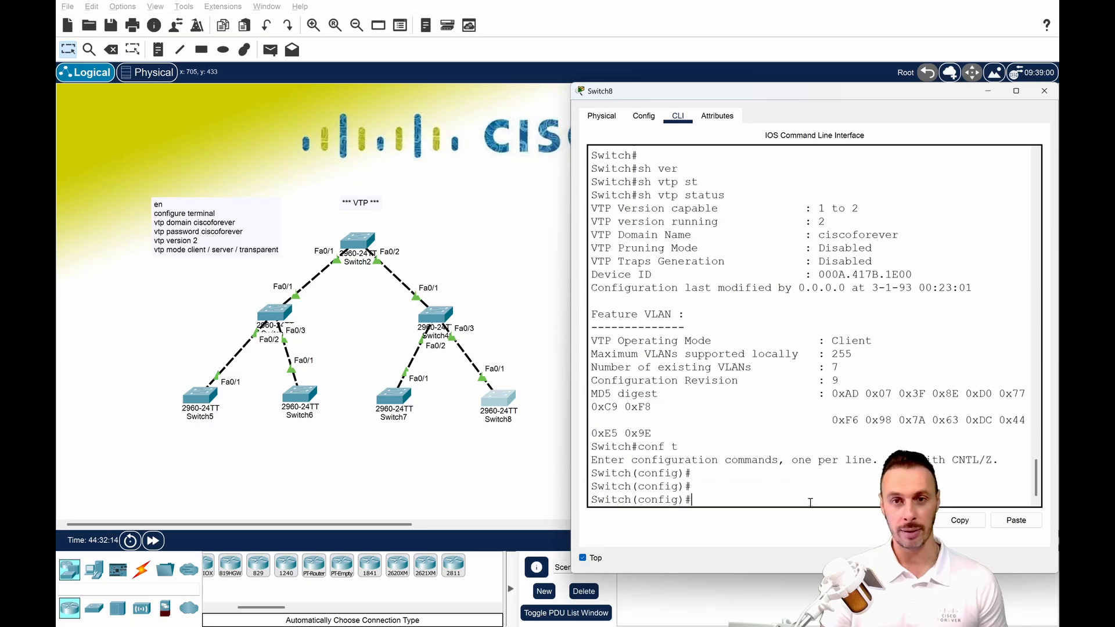
key("Return")
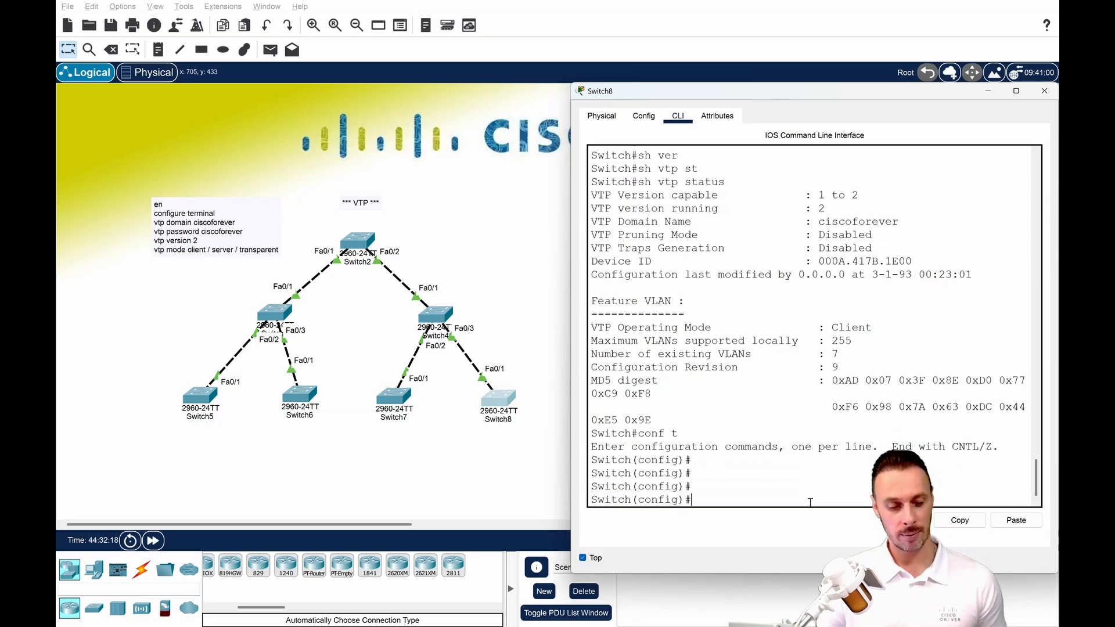
type("vtp mode tr")
key("Tab")
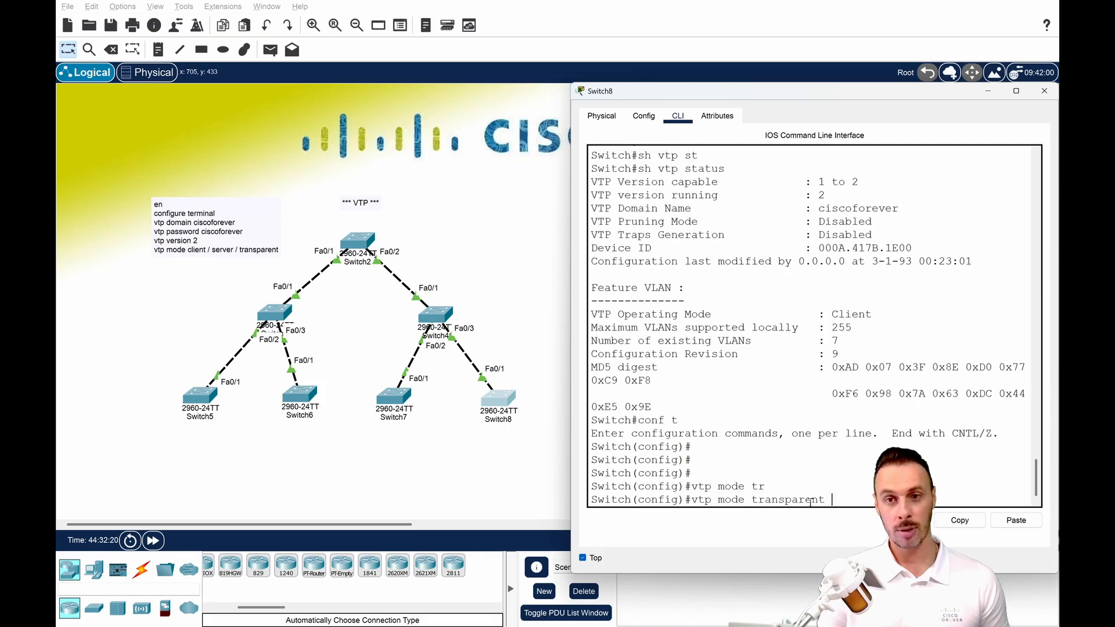
key("Tab")
key("Return")
key("Return")
key("Return")
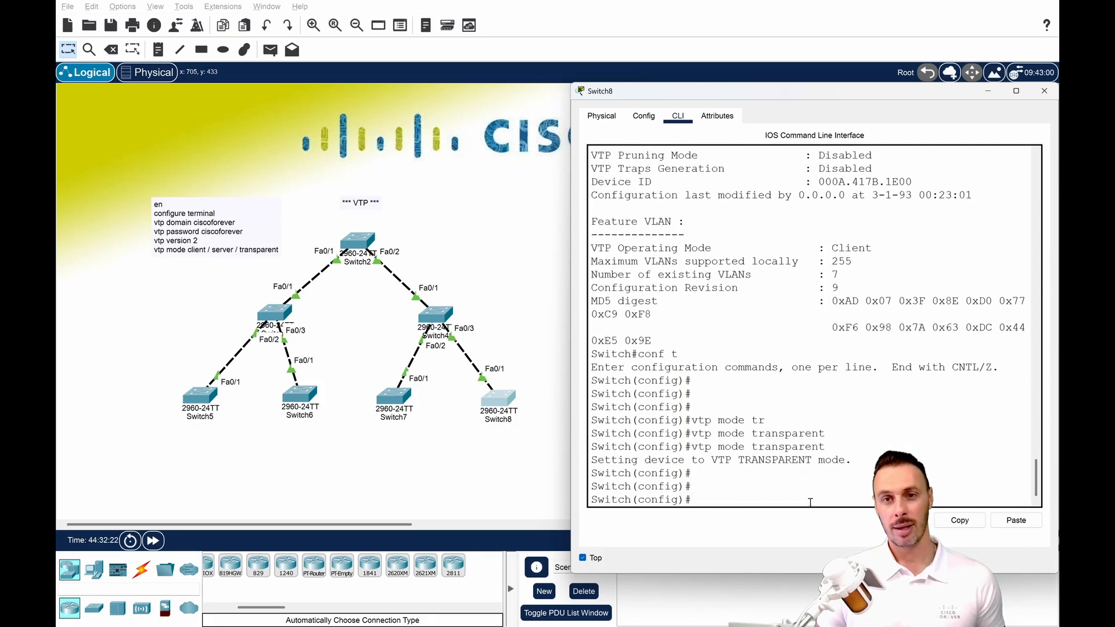
Display Switch8's VTP status from configuration mode with do sh vtp sta and highlight the Configuration Revision value.
type("do")
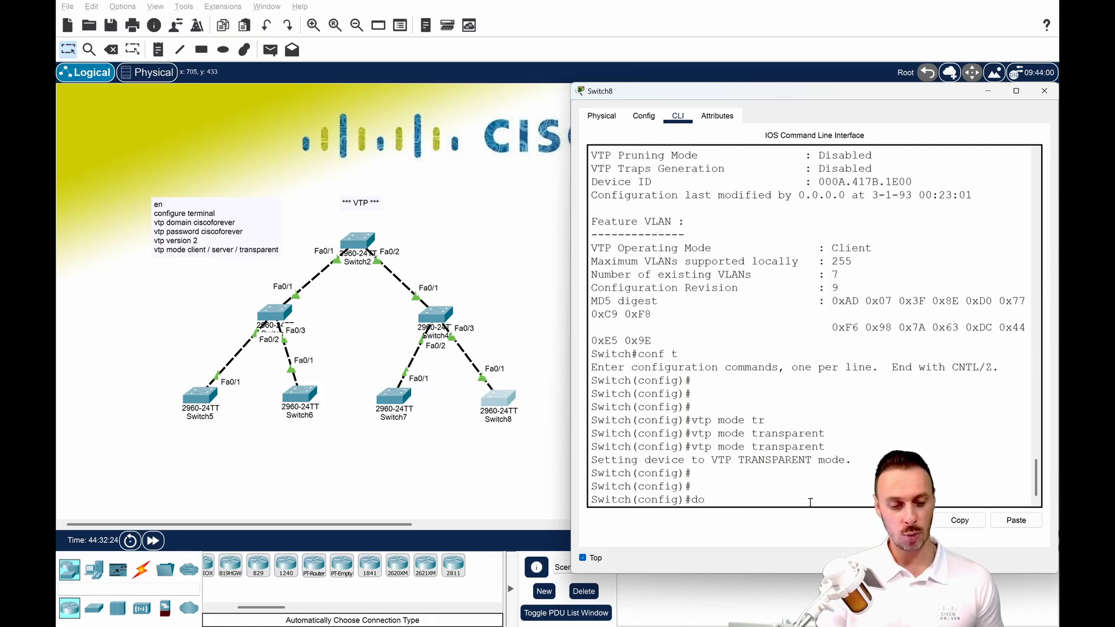
type(" sh vtp st")
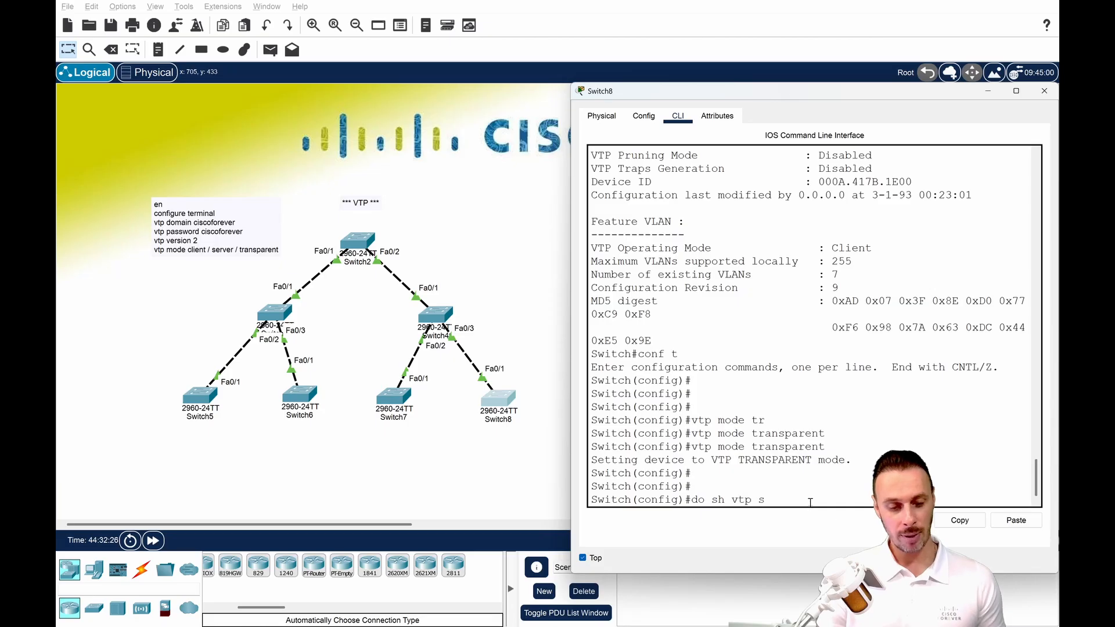
key("Tab")
type("a")
key("Return")
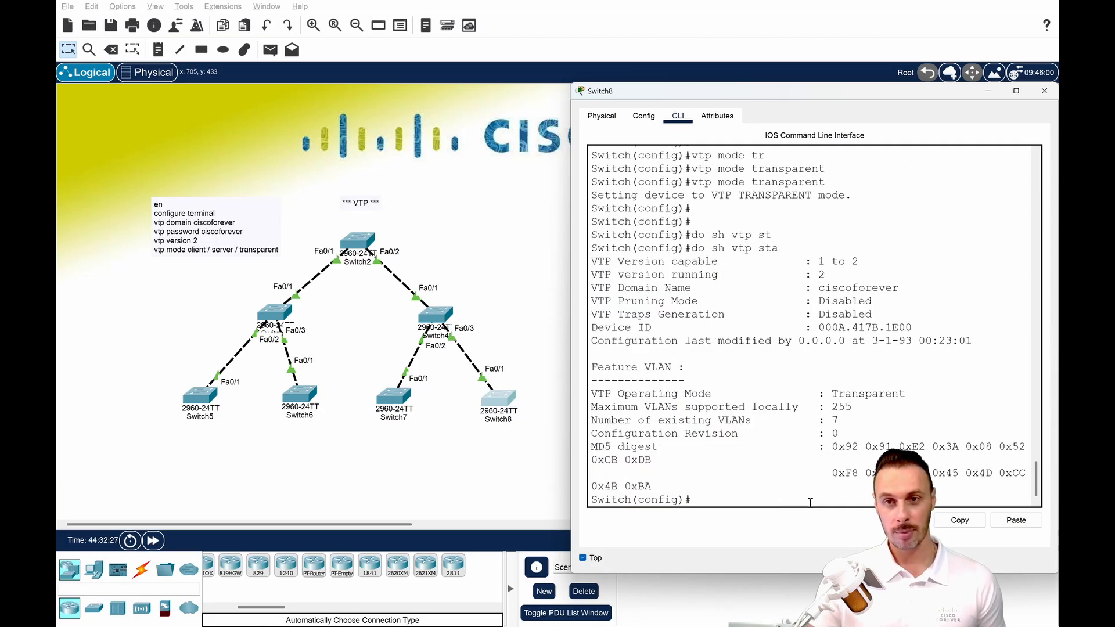
left_click_drag(777, 434, 846, 433)
left_click(847, 432)
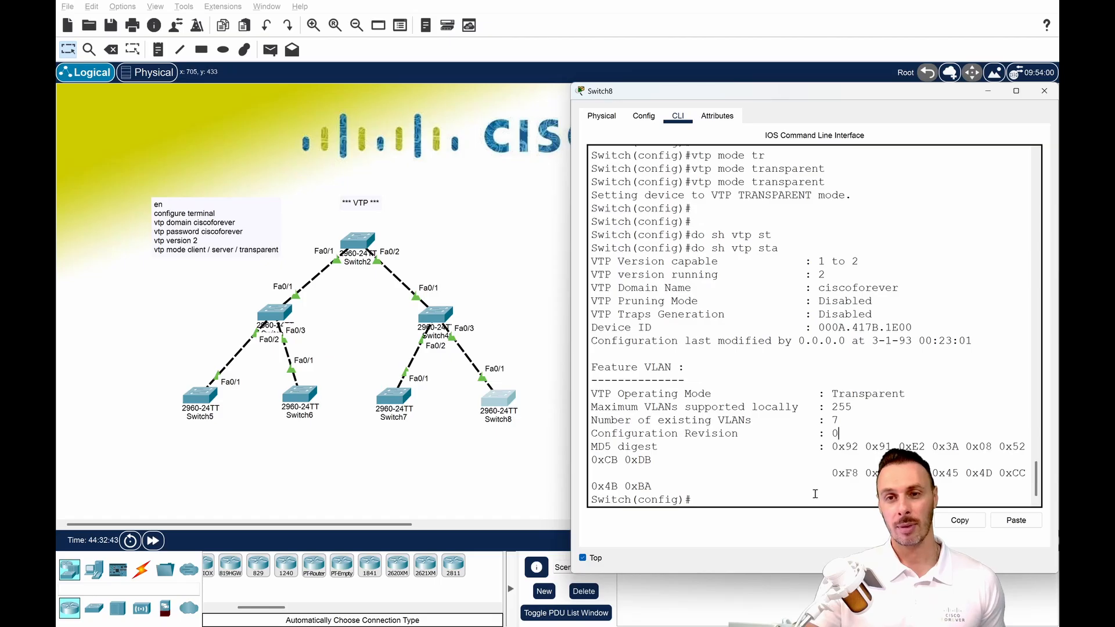
Delete VLAN 10 from Switch8 with no vlan 10.
type("vla")
type("n")
key("BackSpace")
key("BackSpace")
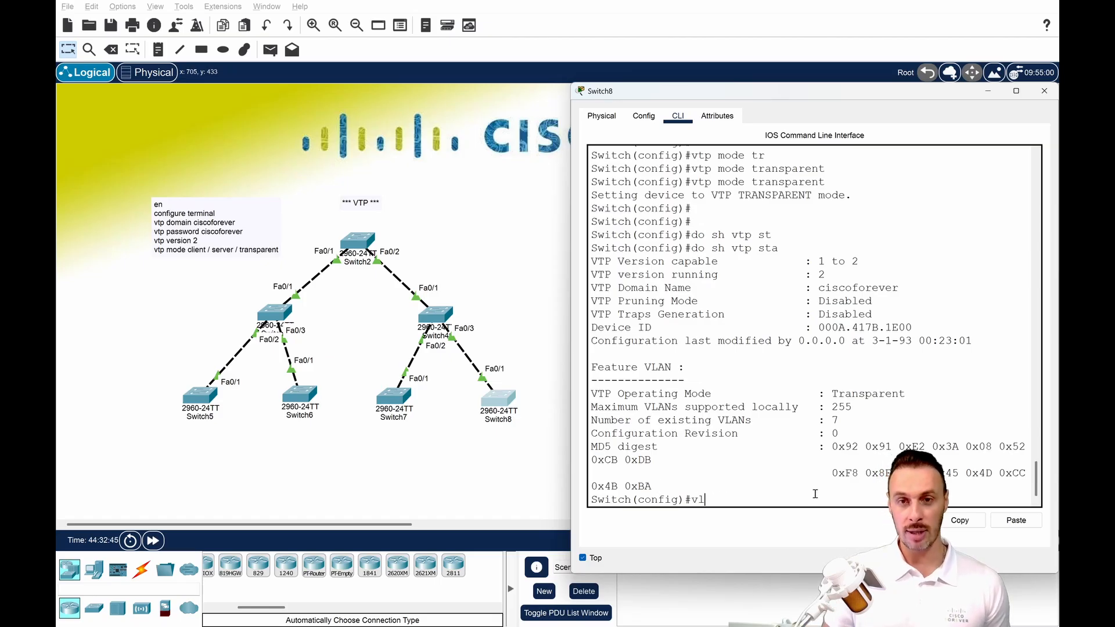
type("no vlan ")
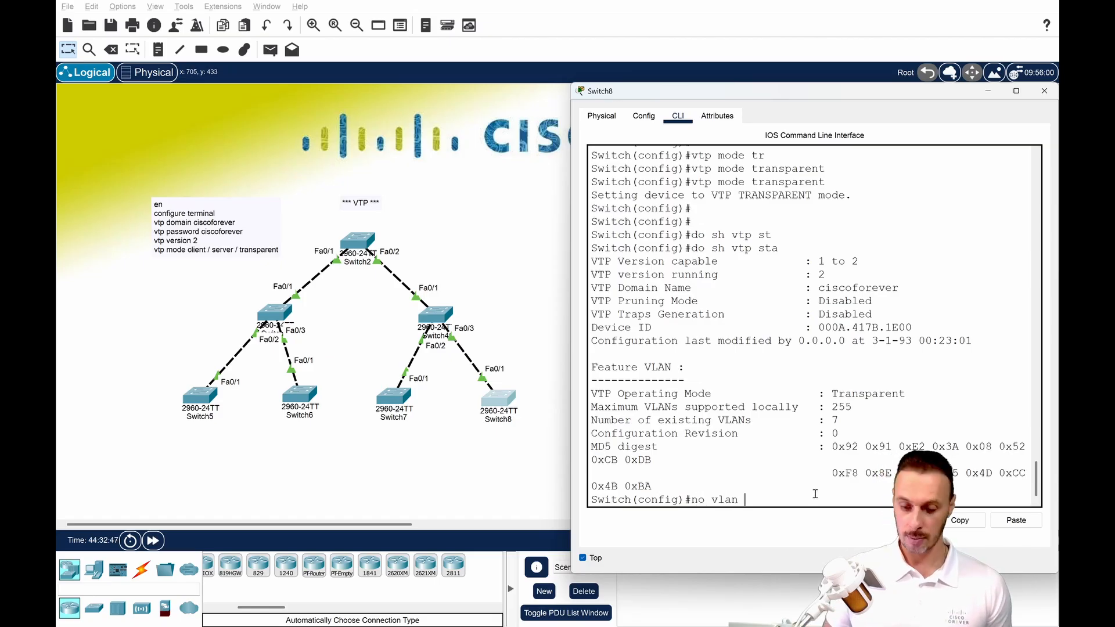
type("10")
key("Return")
Delete VLAN 20 from Switch8 with no vlan 20 and return to privileged EXEC mode.
type("no lv")
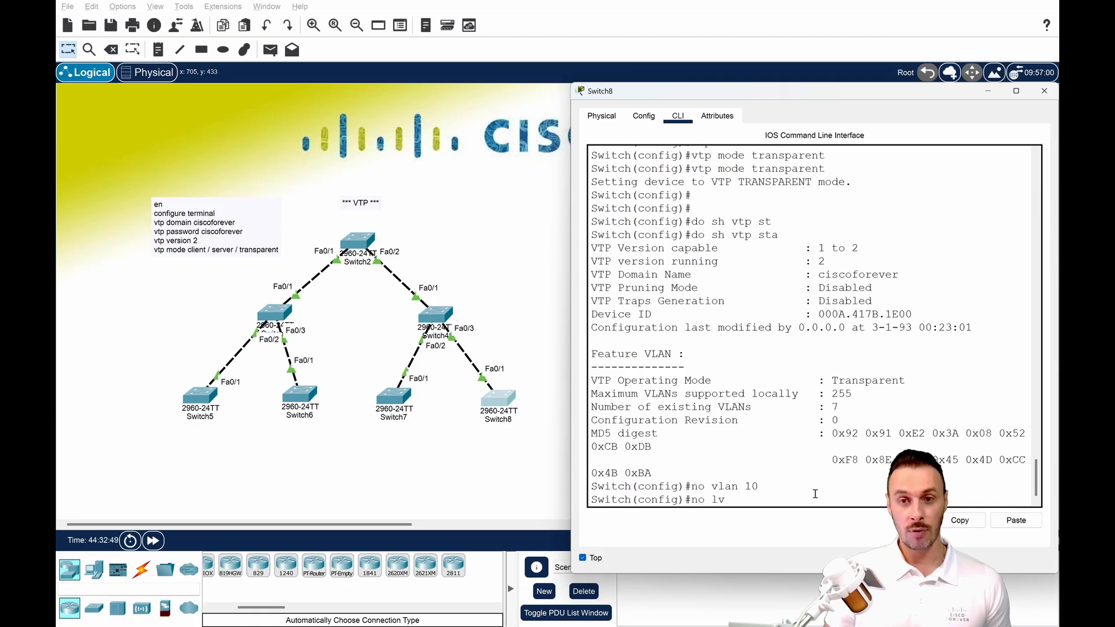
key("BackSpace")
key("BackSpace")
type("vlkan")
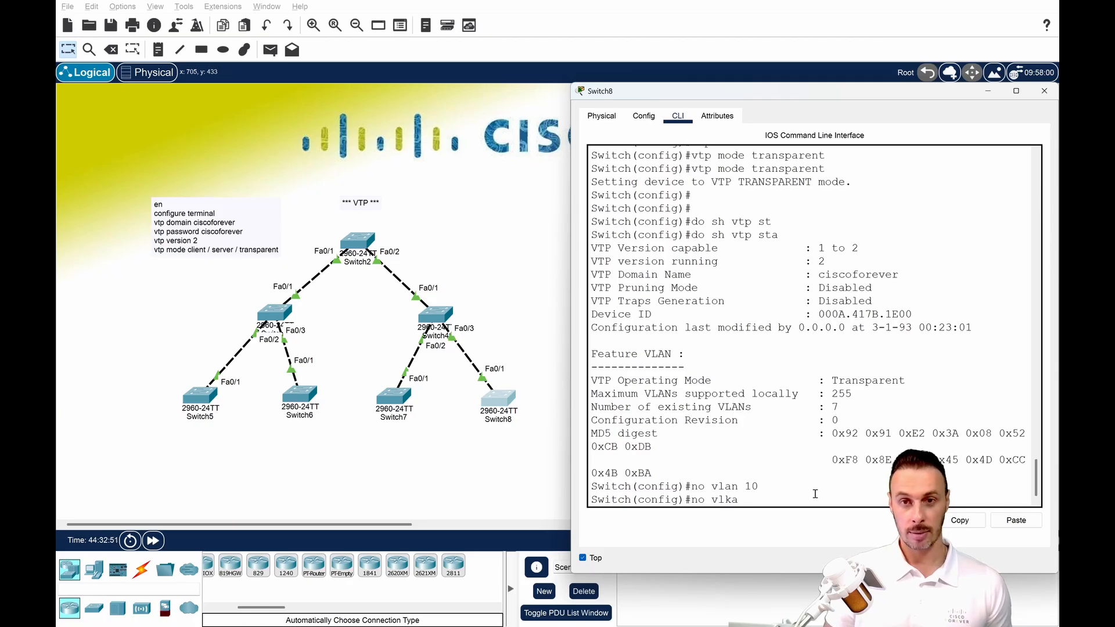
key("BackSpace")
key("BackSpace")
type("an 2")
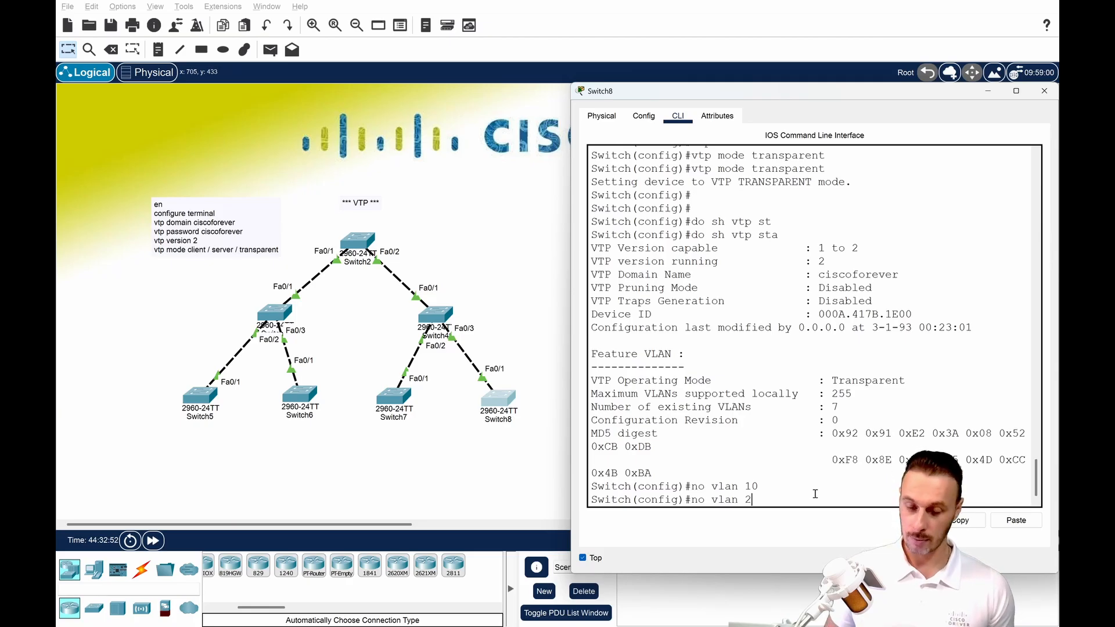
type("0")
key("Return")
key("Return")
key("ctrl+z")
Display Switch8's VTP status with sh vtp status and highlight the Configuration Revision value.
key("Return")
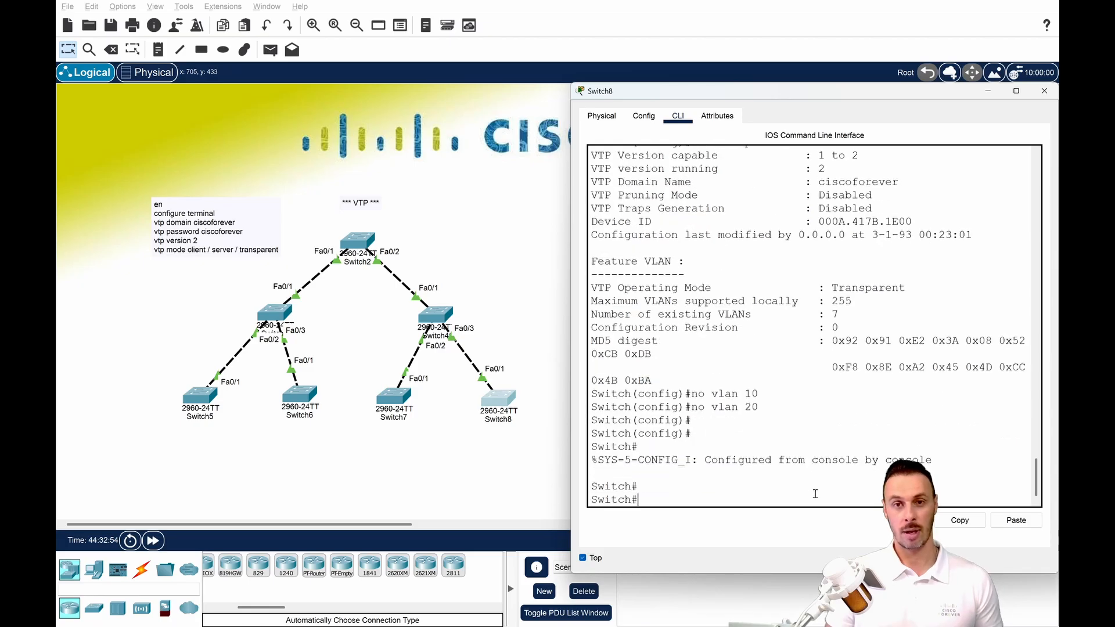
key("Return")
type("sh vtp st")
key("Tab")
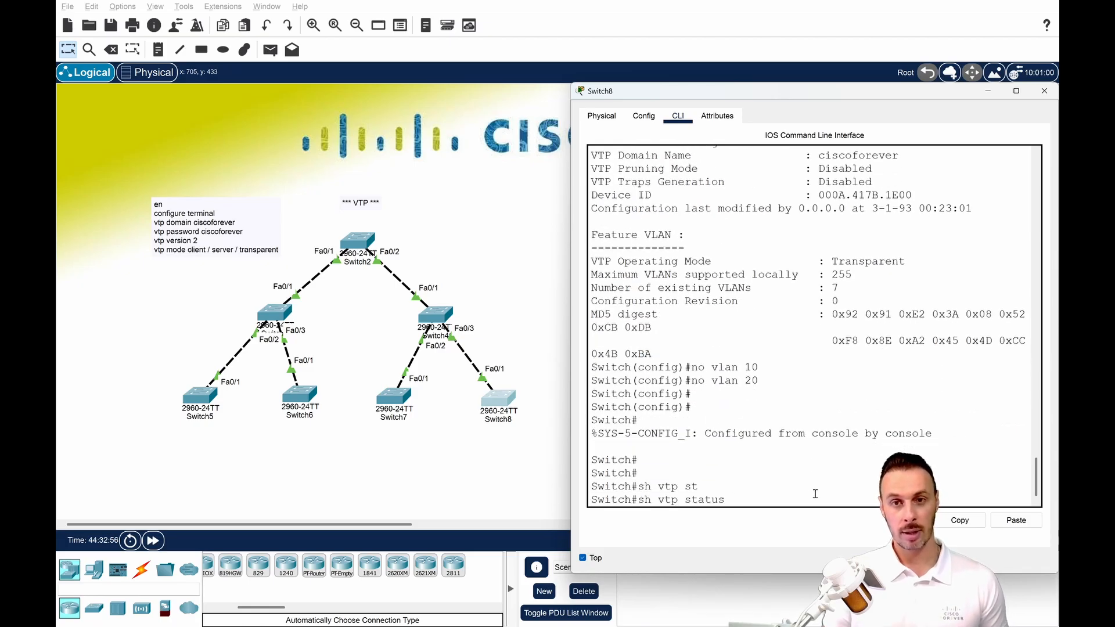
key("Return")
left_click_drag(861, 434, 790, 434)
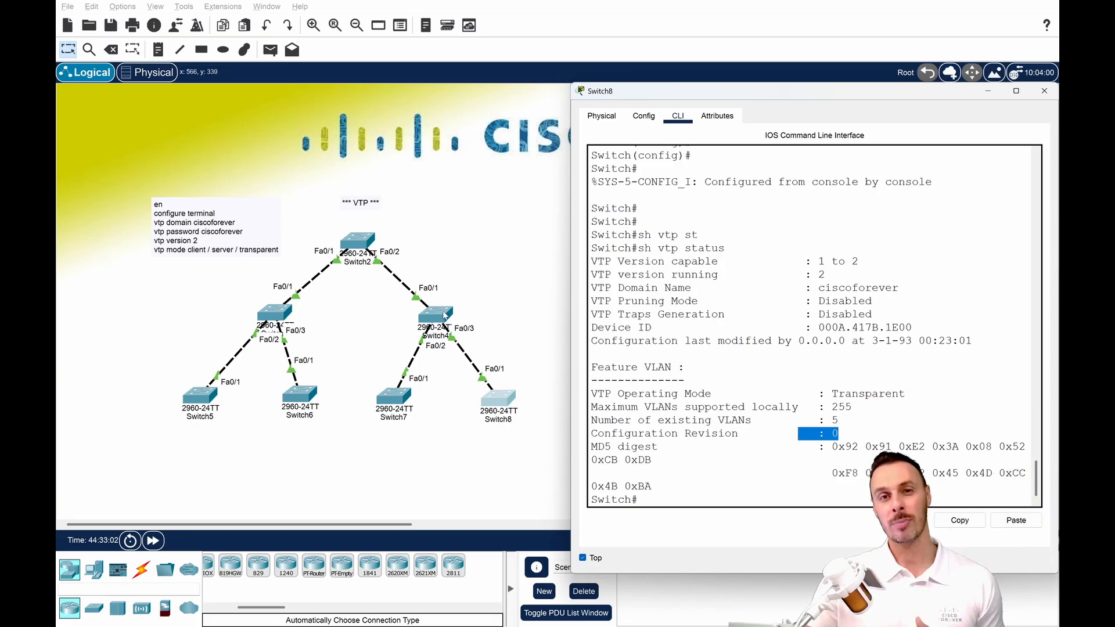
Open Switch4's CLI, list its VLANs with sh vl and highlight the VLAN 10 and 20 entries.
left_click(442, 318)
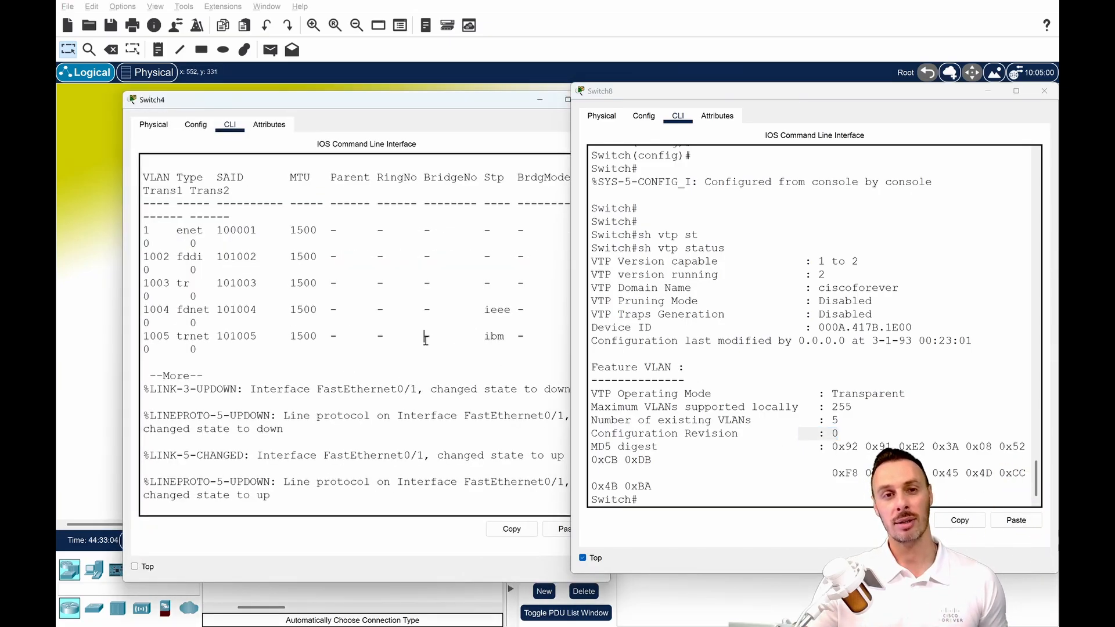
key("Return")
key("Return")
type("sh vl")
key("Return")
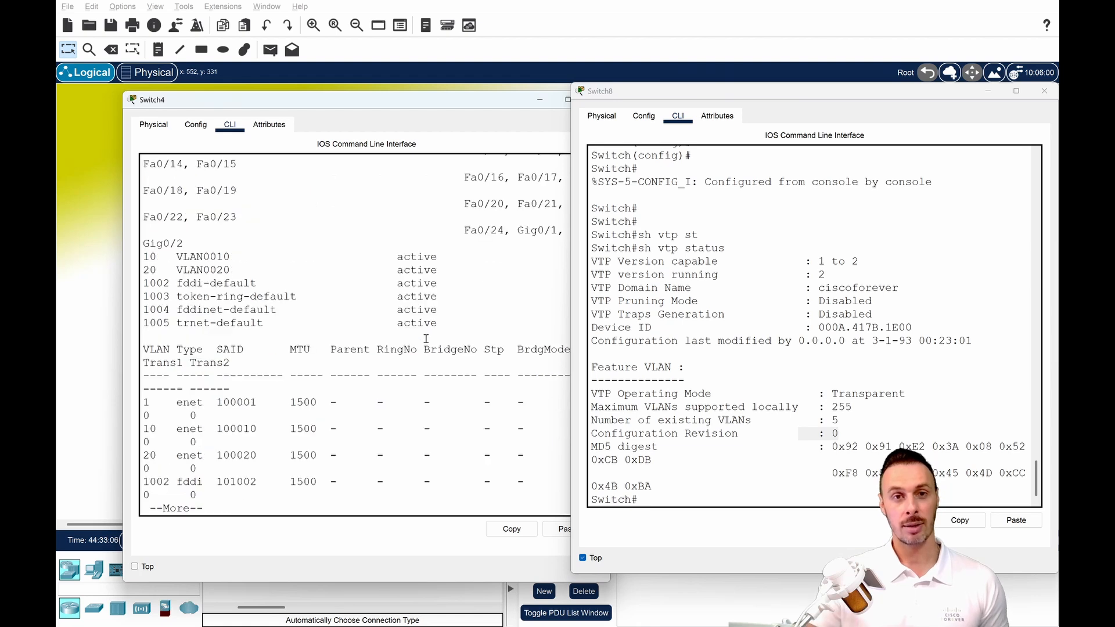
left_click_drag(139, 253, 198, 278)
left_click_drag(271, 348, 282, 349)
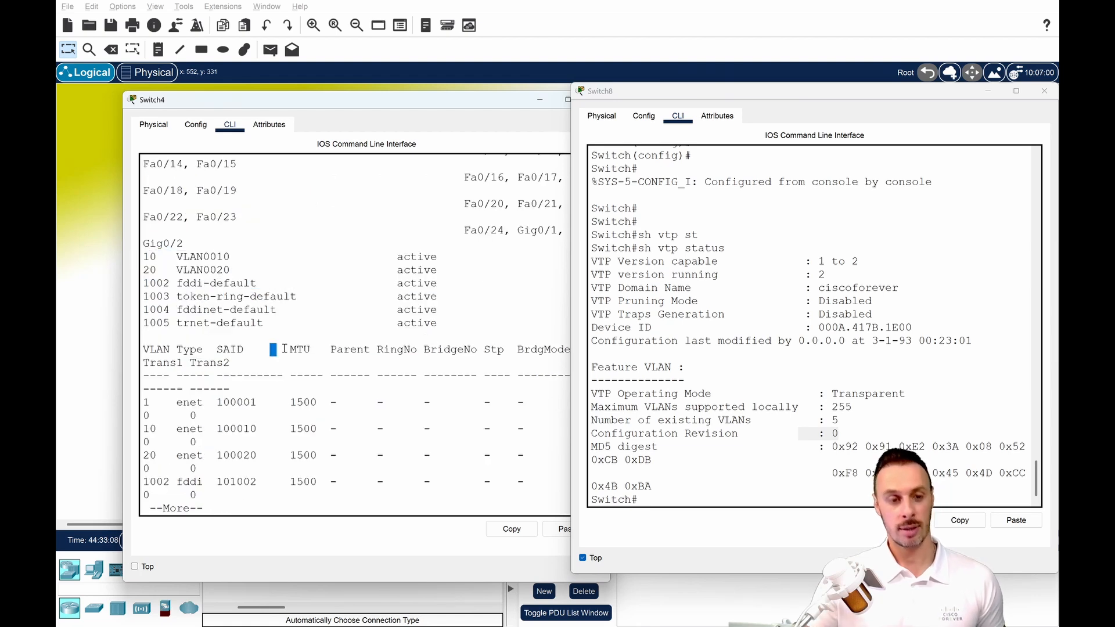
Display Switch4's VTP status with sh vtp status and minimize the Switch8 and Switch4 windows.
key("ctrl+c")
key("Return")
type("sh vctp")
key("BackSpace")
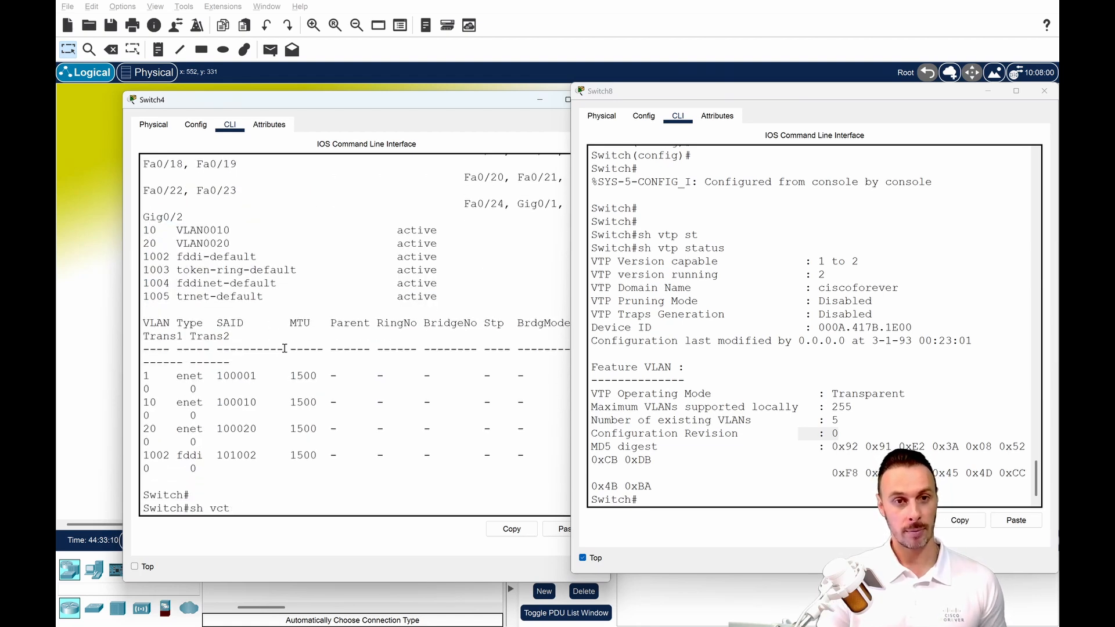
type("tp st")
key("Tab")
key("Return")
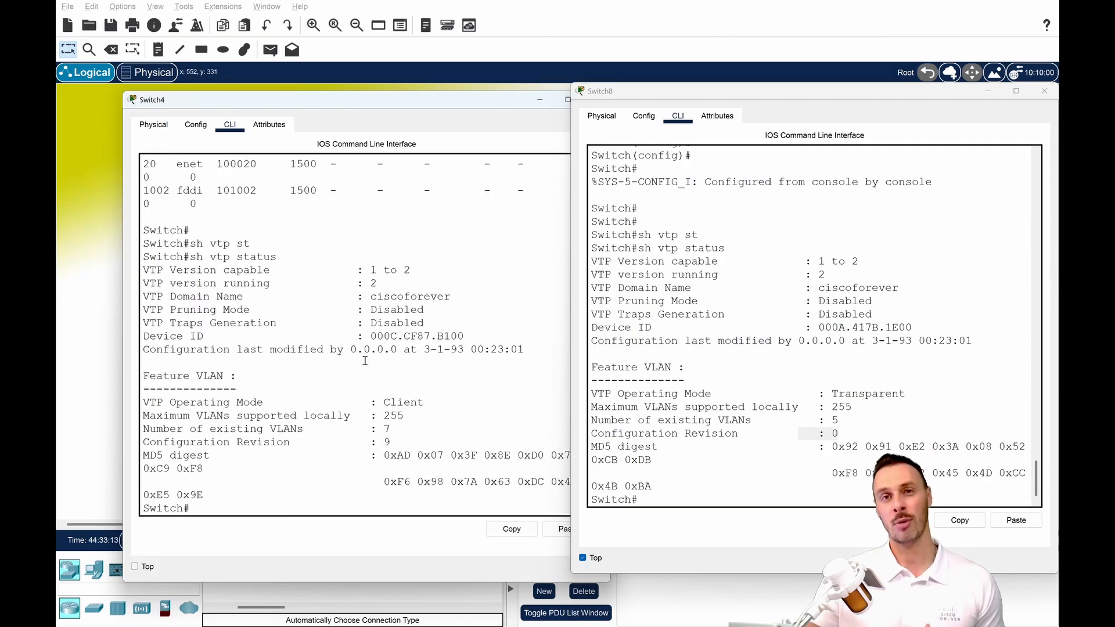
left_click(987, 91)
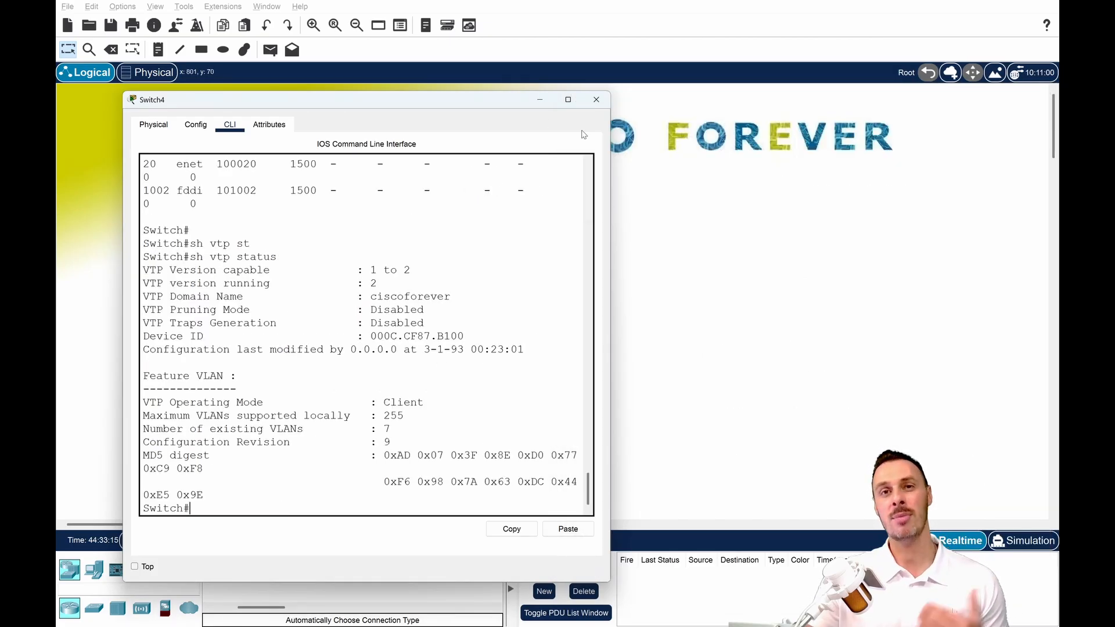
left_click(536, 101)
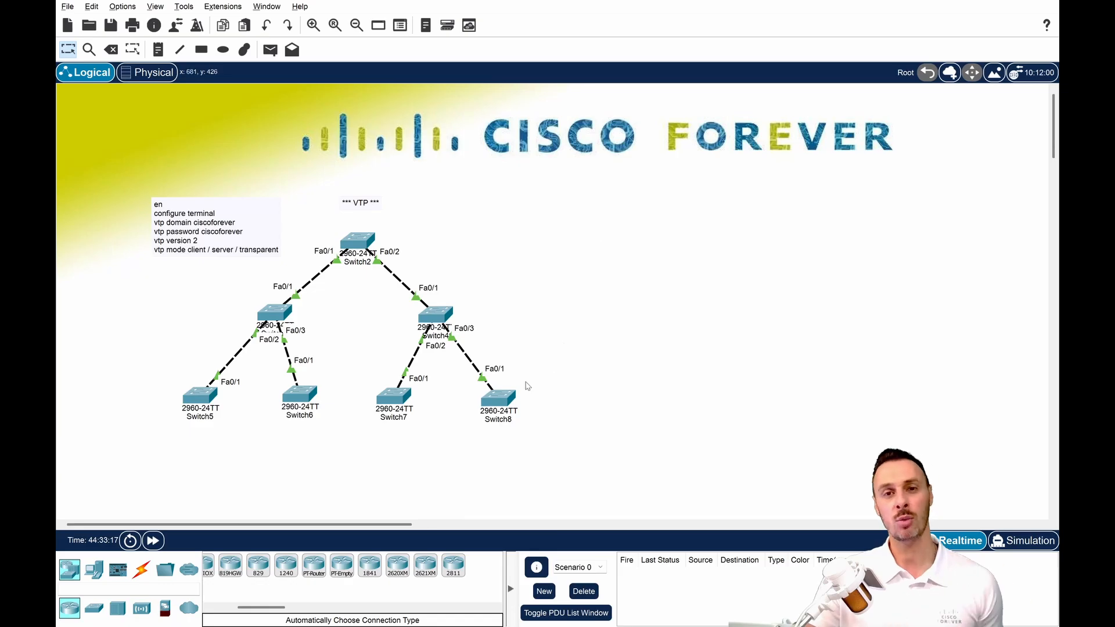
Reopen Switch8's CLI, enter global configuration mode and set its VTP mode to client.
mouse_move(500, 400)
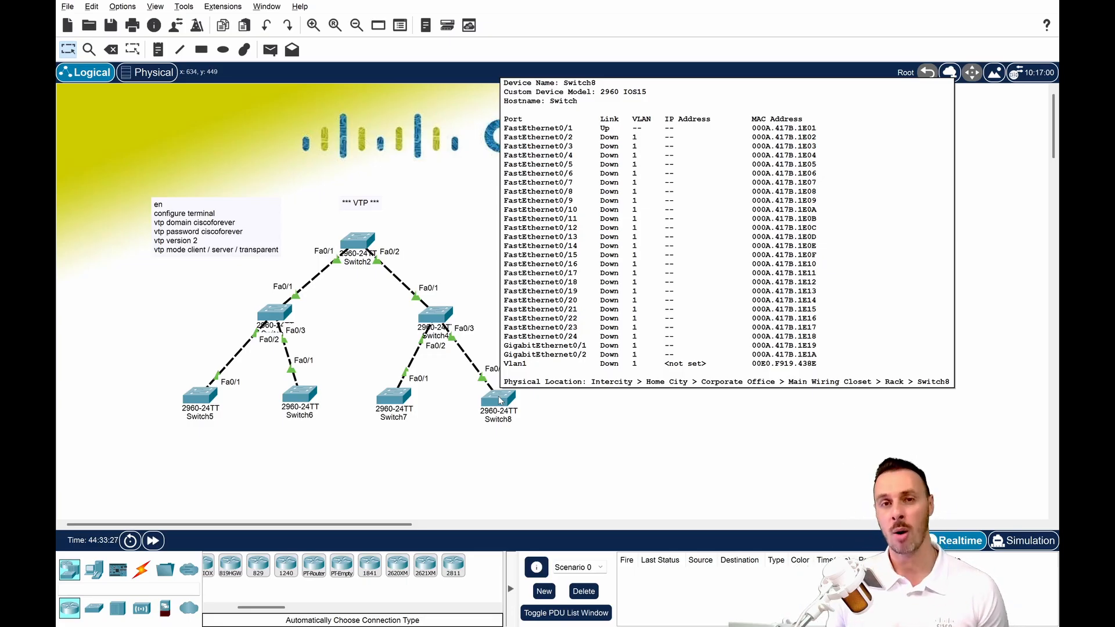
left_click(501, 401)
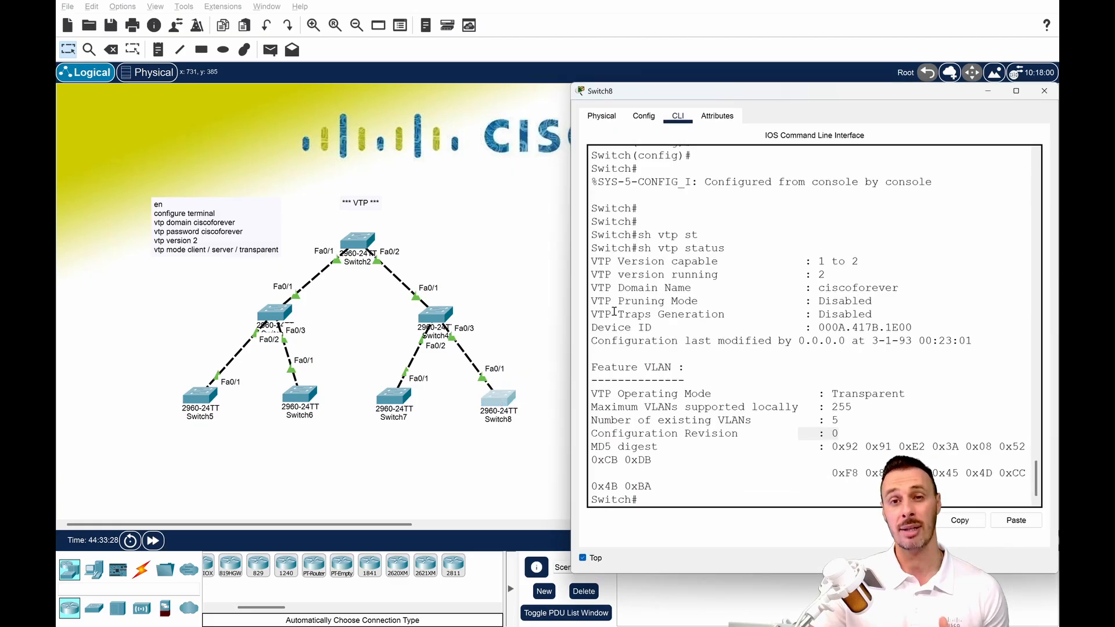
key("Return")
key("Return")
type("conf t")
key("Return")
key("Return")
key("Return")
key("Return")
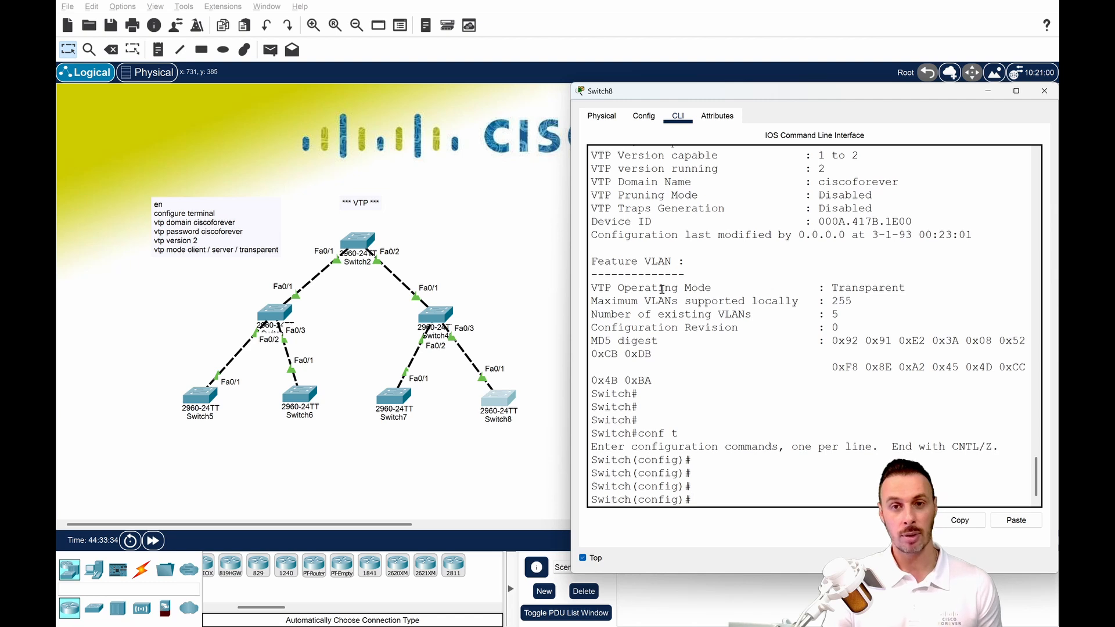
type("vtp m")
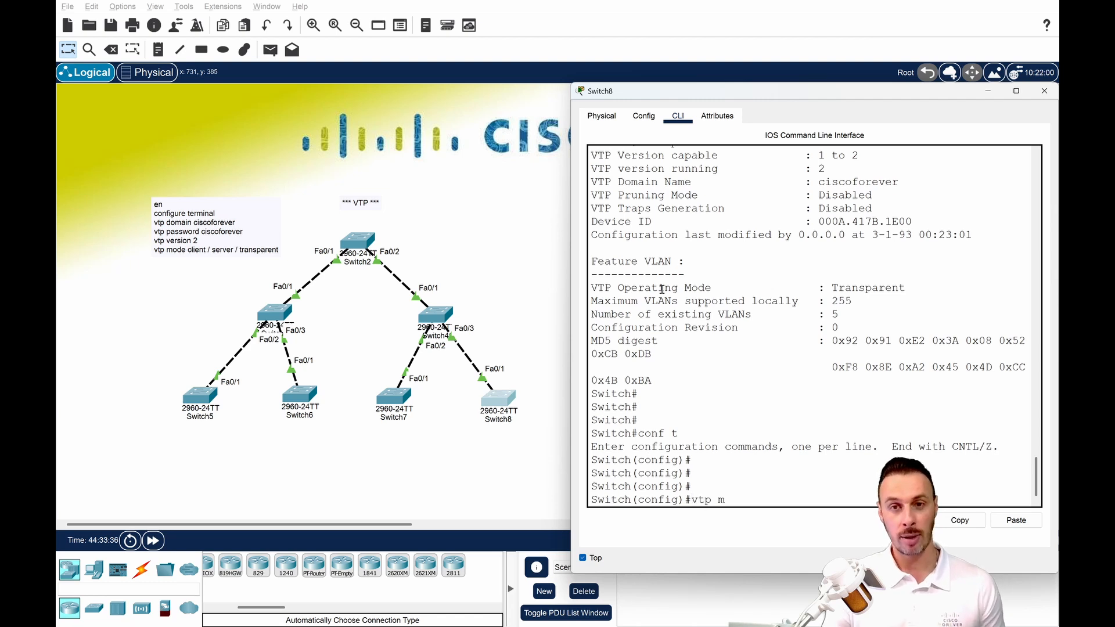
type("ode client")
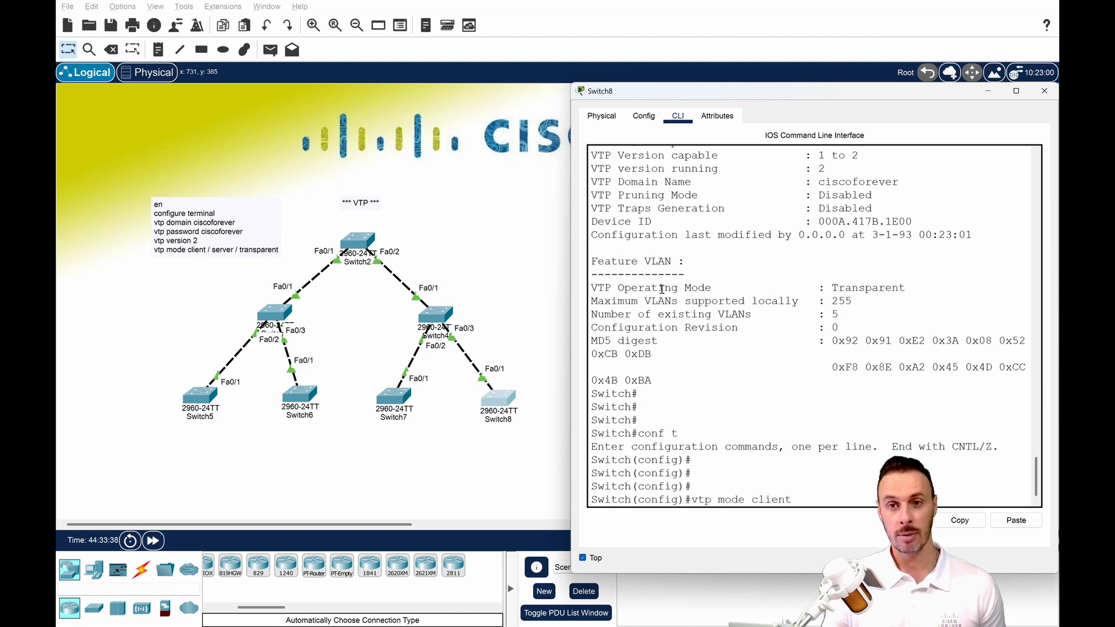
key("Return")
Return Switch8 to privileged EXEC mode and check its VTP status with sh vtp status.
key("Return")
key("Return")
key("Return")
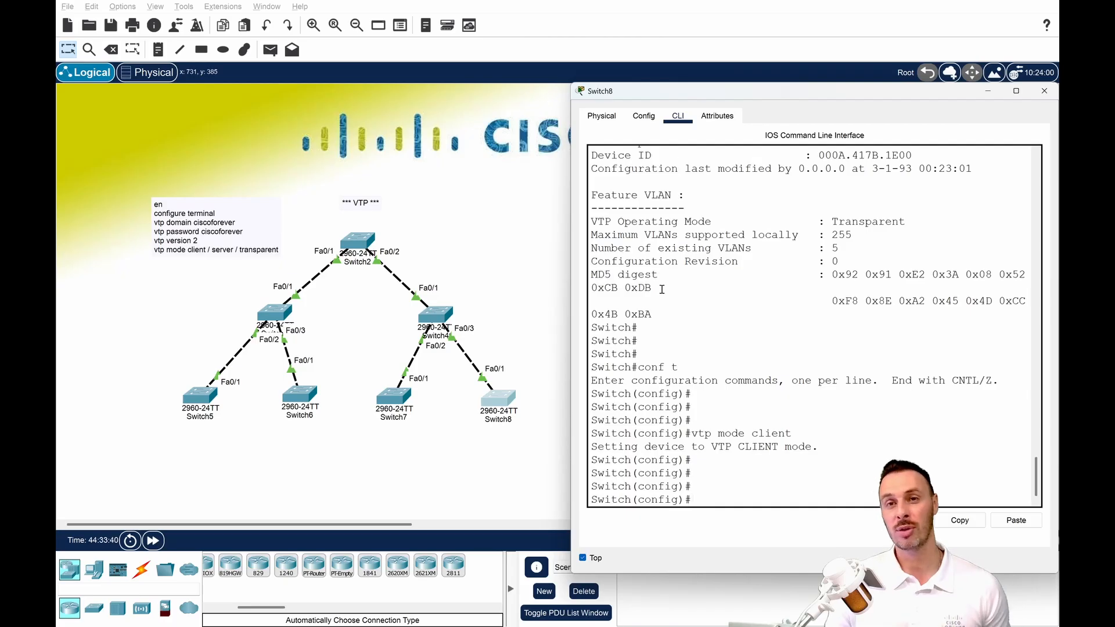
key("ctrl+z")
key("Return")
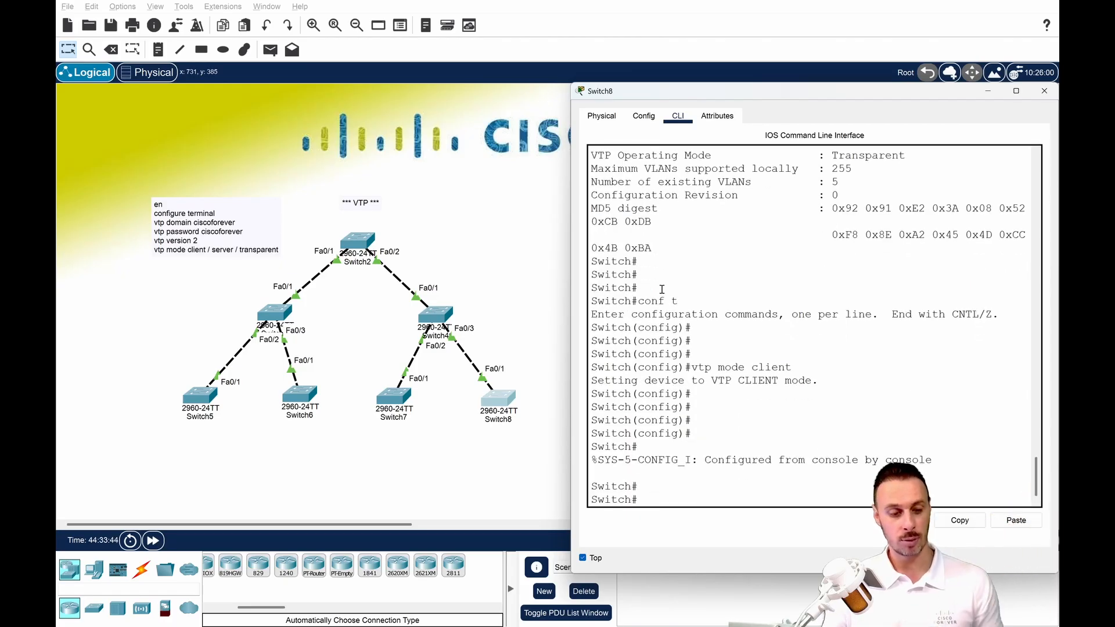
type("sh vtp status")
key("Return")
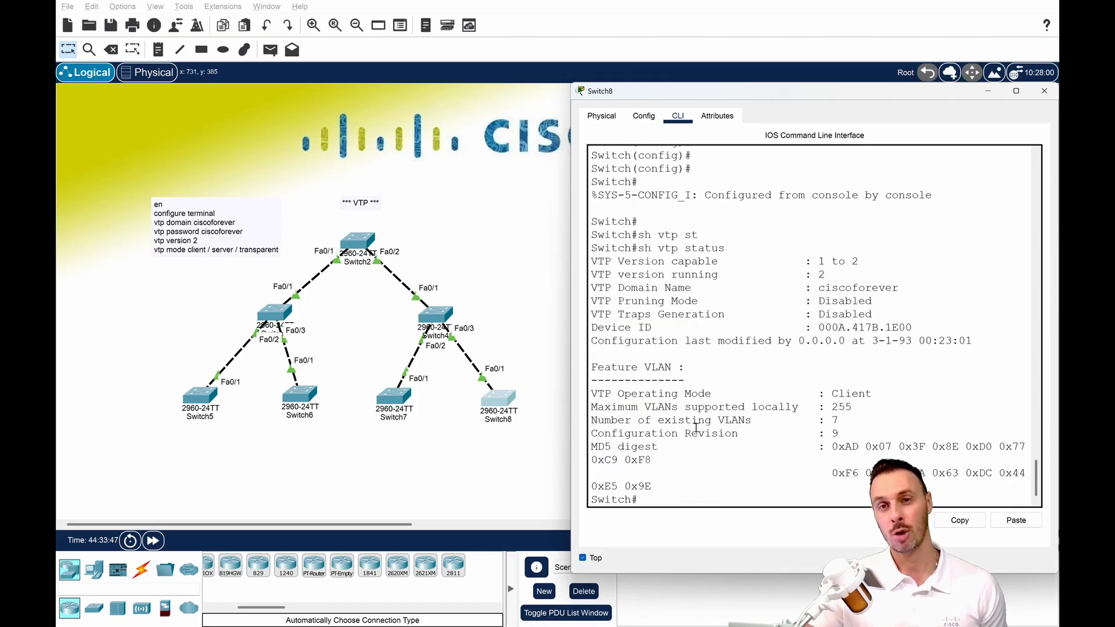
Highlight Switch8's configuration revision, list its VLANs with sh vlan, highlighting VLANs 10 and 20, and minimize its window.
left_click_drag(685, 433, 859, 432)
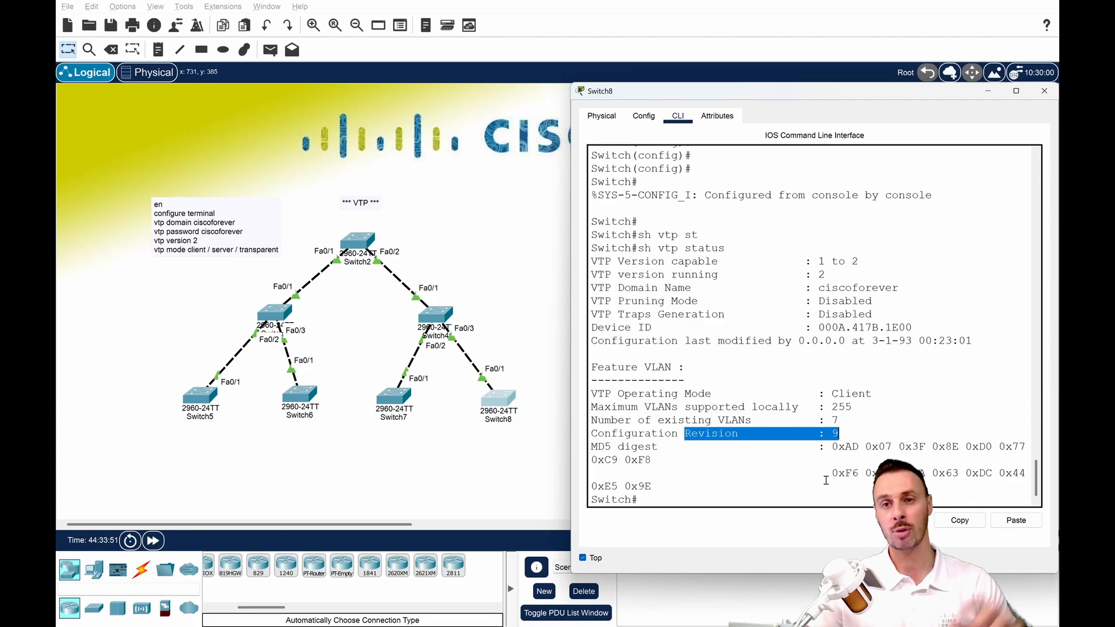
left_click(818, 498)
type("sh v")
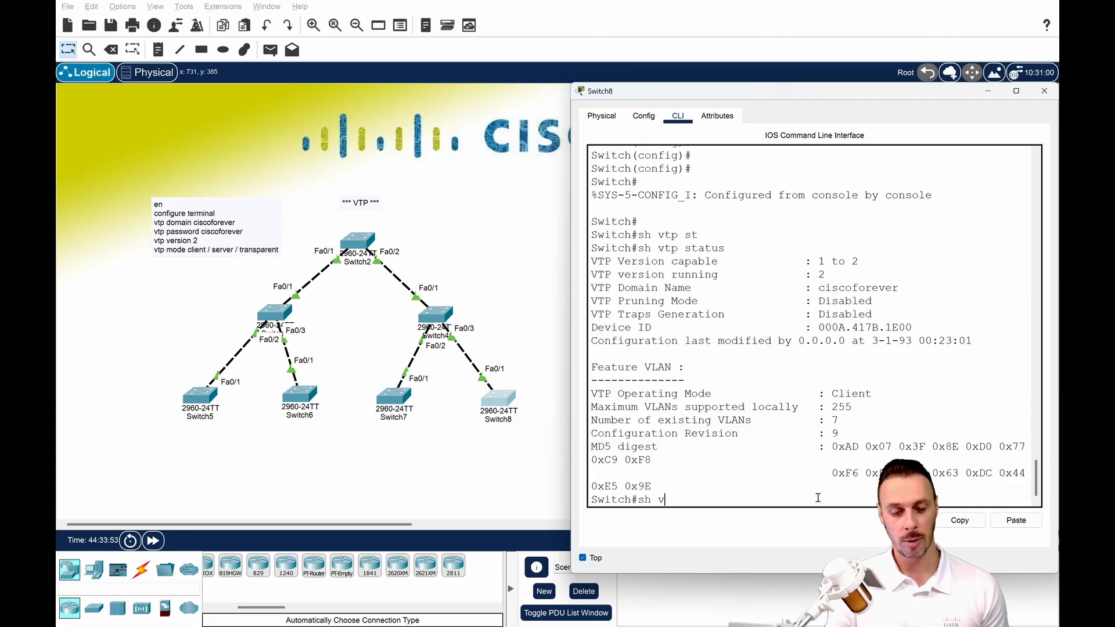
key("BackSpace")
type("l")
key("Tab")
type("vlan")
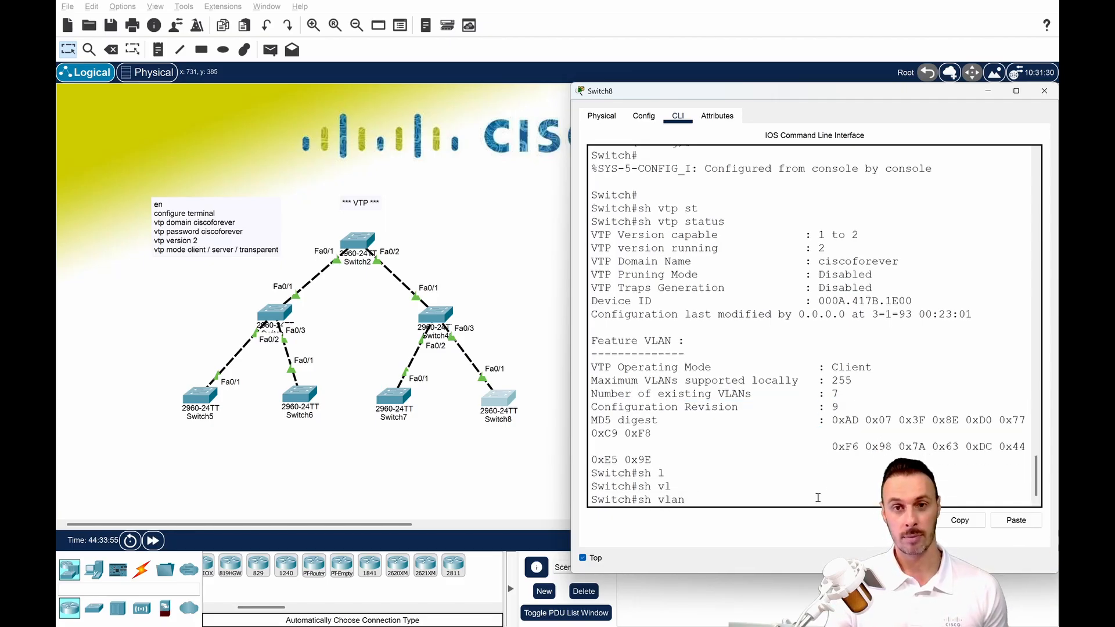
key("Return")
left_click_drag(592, 270, 928, 293)
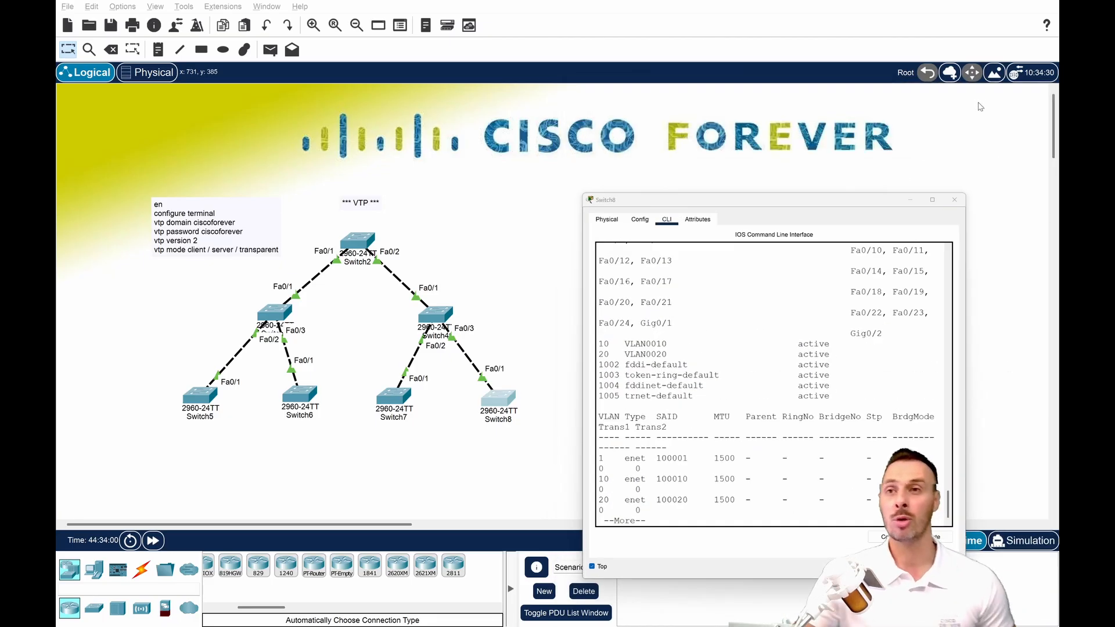
left_click(981, 93)
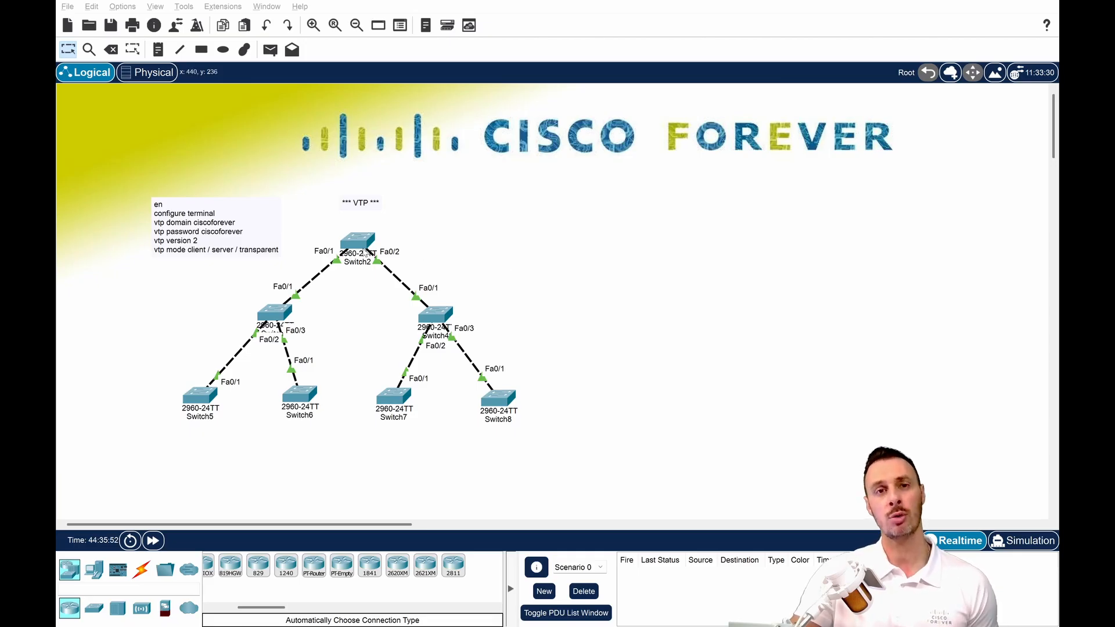
Open Switch2's CLI and return the switch from VLAN configuration mode to privileged EXEC mode.
left_click(358, 240)
key("ctrl+z")
key("Return")
key("Return")
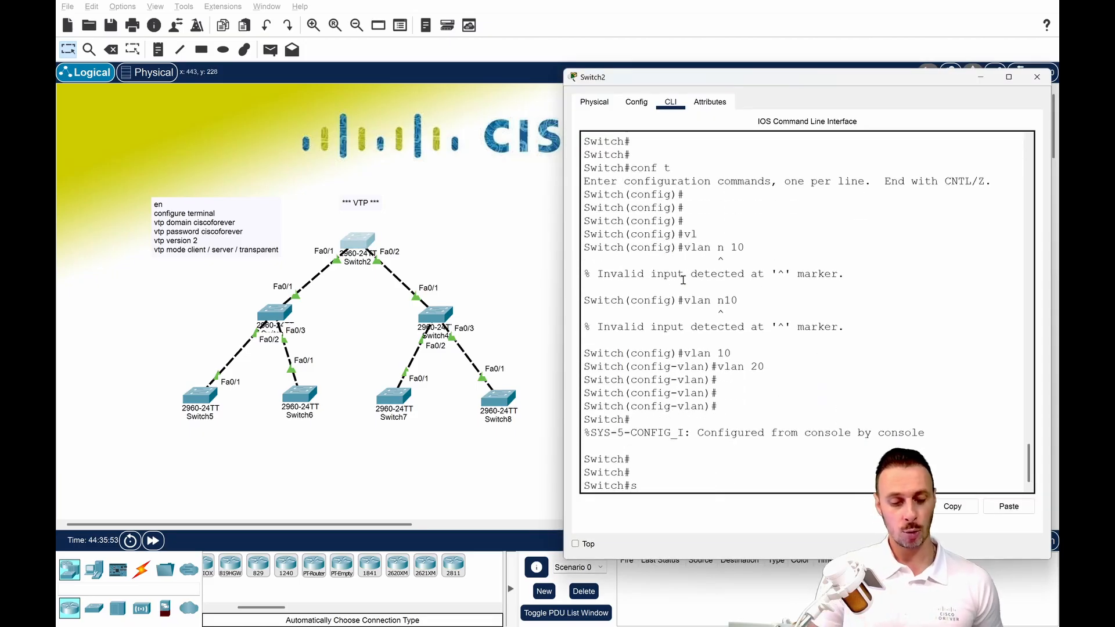
Display Switch2's running configuration with sh run and page through to its end, checking for VTP and VLAN settings.
type("sh run")
key("Return")
key("Return")
key("Return")
key("Return")
key("Return")
key("Return")
key("Return")
key("Return")
key("Return")
key("Return")
key("Return")
key("Return")
key("Return")
key("Return")
key("Return")
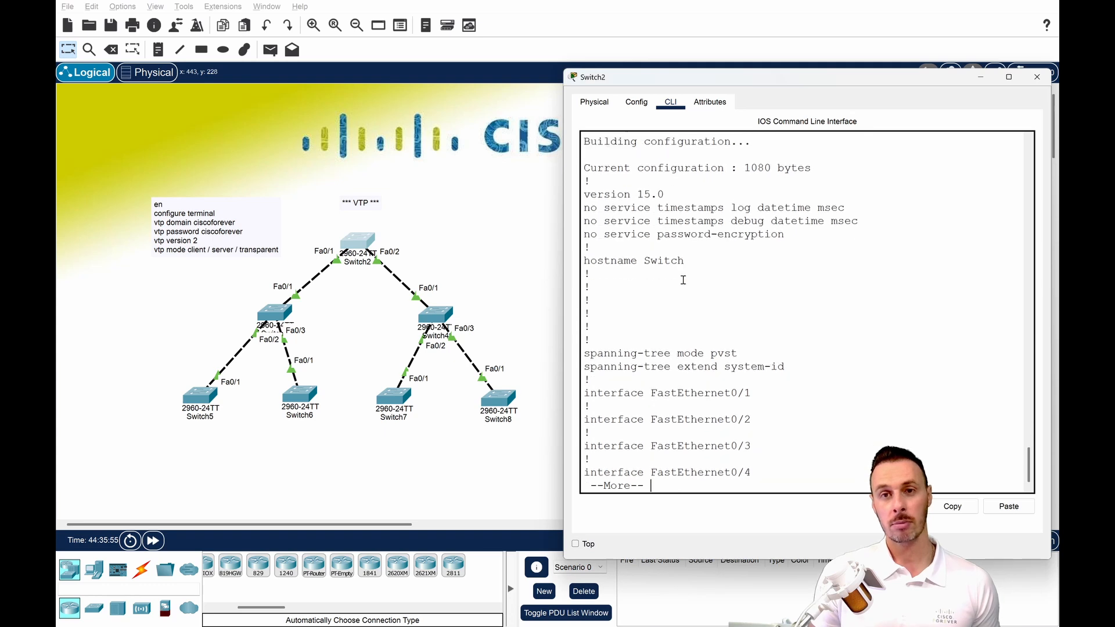
key("Return")
key("Return")
key("Return")
key("Return")
key("Return")
key("Return")
key("Return")
key("Return")
key("Return")
key("Return")
key("Return")
key("Return")
key("Return")
key("Return")
key("Return")
key("Return")
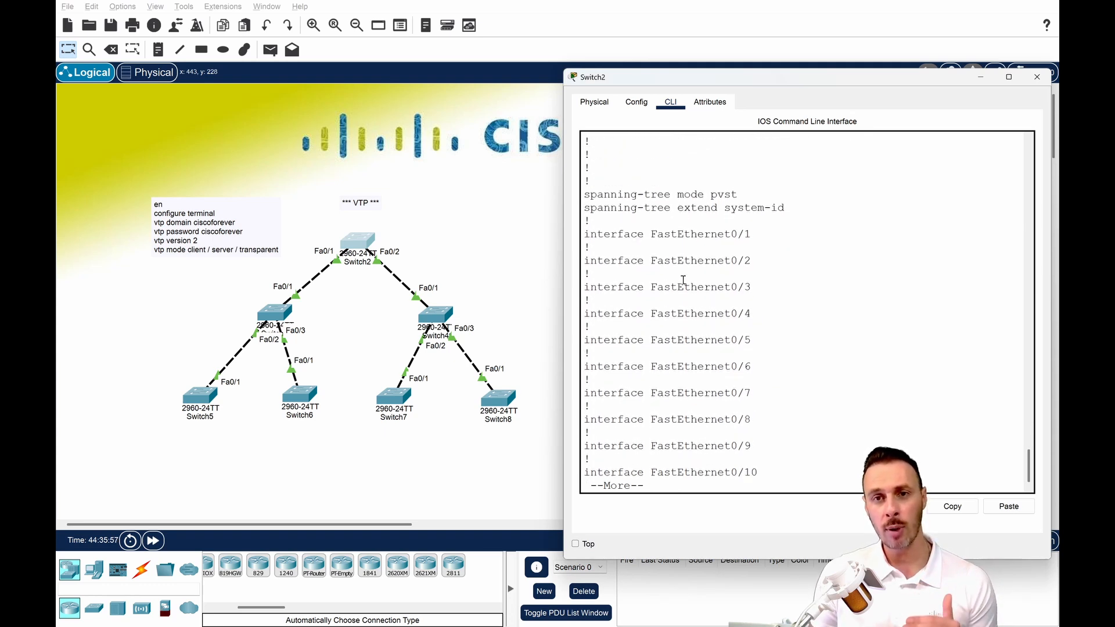
key("Return")
key("Return")
key("Return")
key("Return")
key("Return")
key("Return")
key("Return")
key("Return")
key("Return")
key("Return")
key("Return")
key("Return")
key("Return")
key("Return")
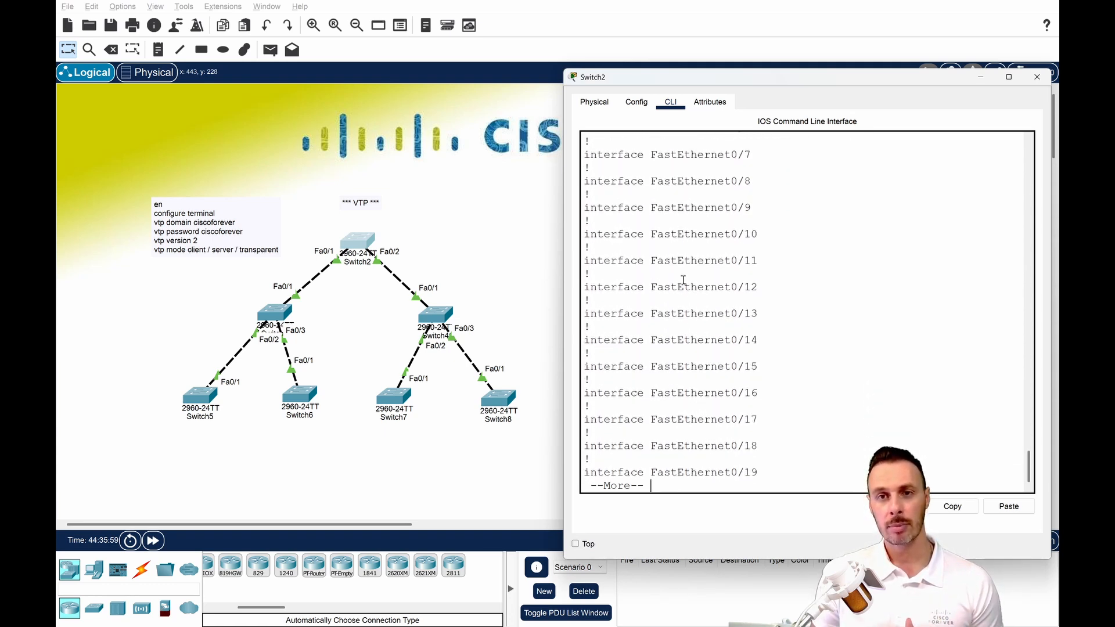
key("Return")
key("Return")
key("Return")
key("Return")
key("Return")
key("Return")
key("Return")
key("Return")
key("Return")
key("Return")
key("Return")
key("Return")
key("Return")
key("Return")
key("Return")
key("Return")
key("Return")
key("Return")
key("Return")
key("Return")
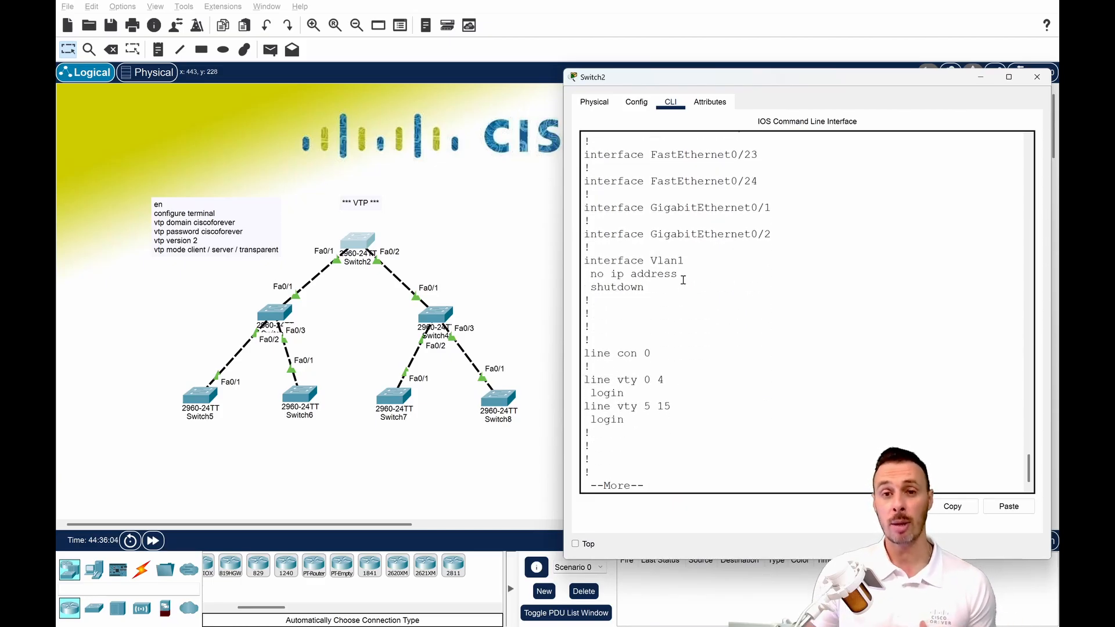
key("Return")
key("Return")
List the contents of Switch2's flash memory with sh flash:.
type("sh")
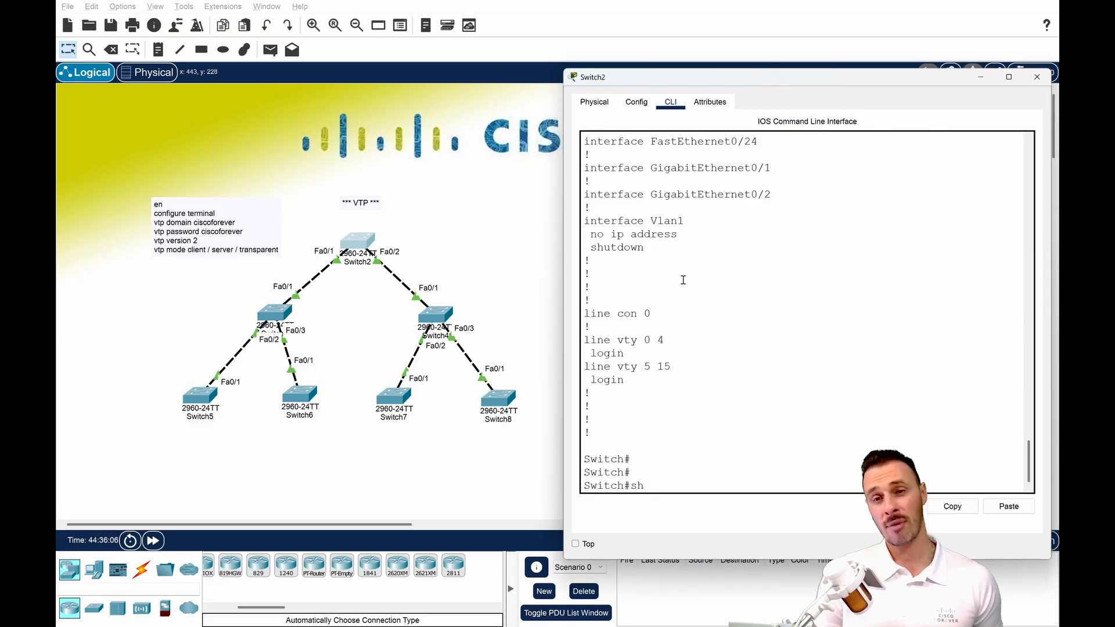
type(" fl")
key("Tab")
key("Return")
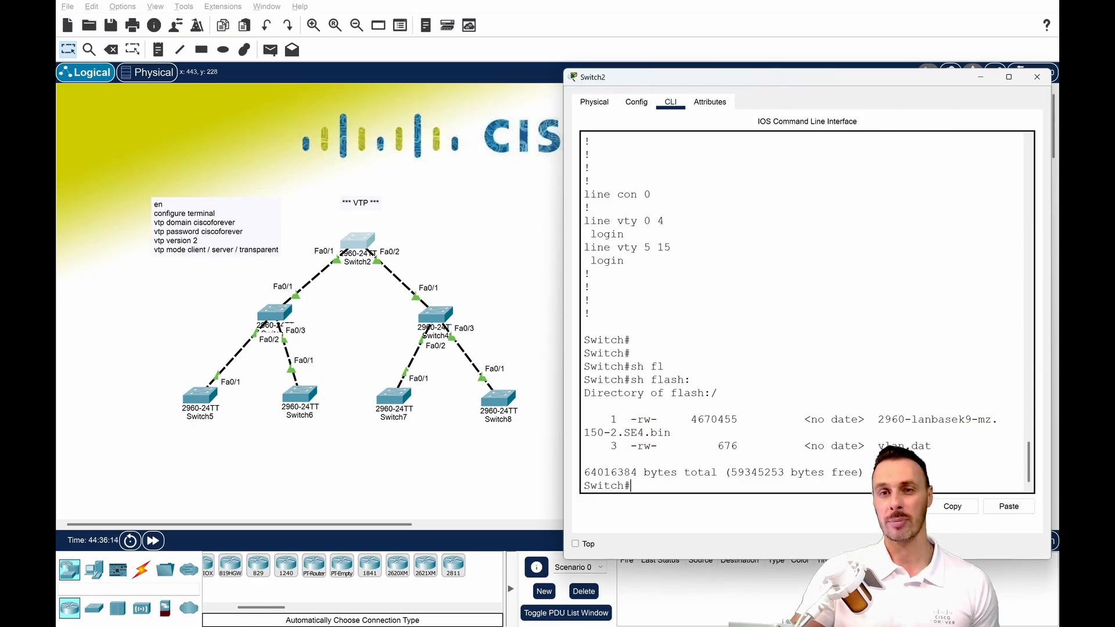
Erase Switch2's startup configuration with erase startup-config and confirm the erasure.
type("eras")
key("Tab")
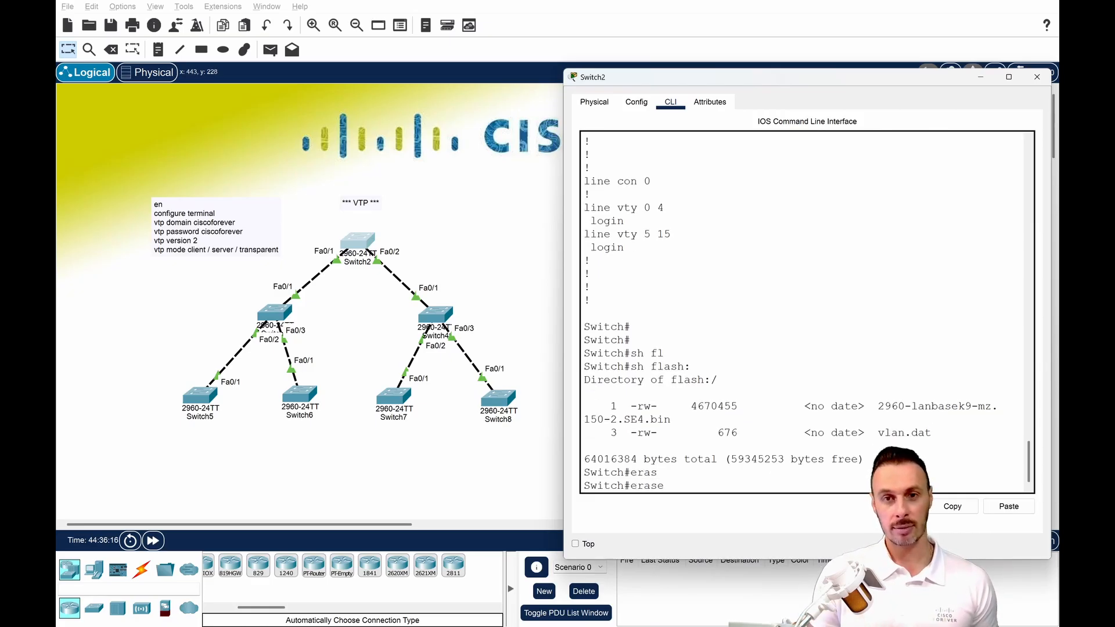
type("nv")
key("Tab")
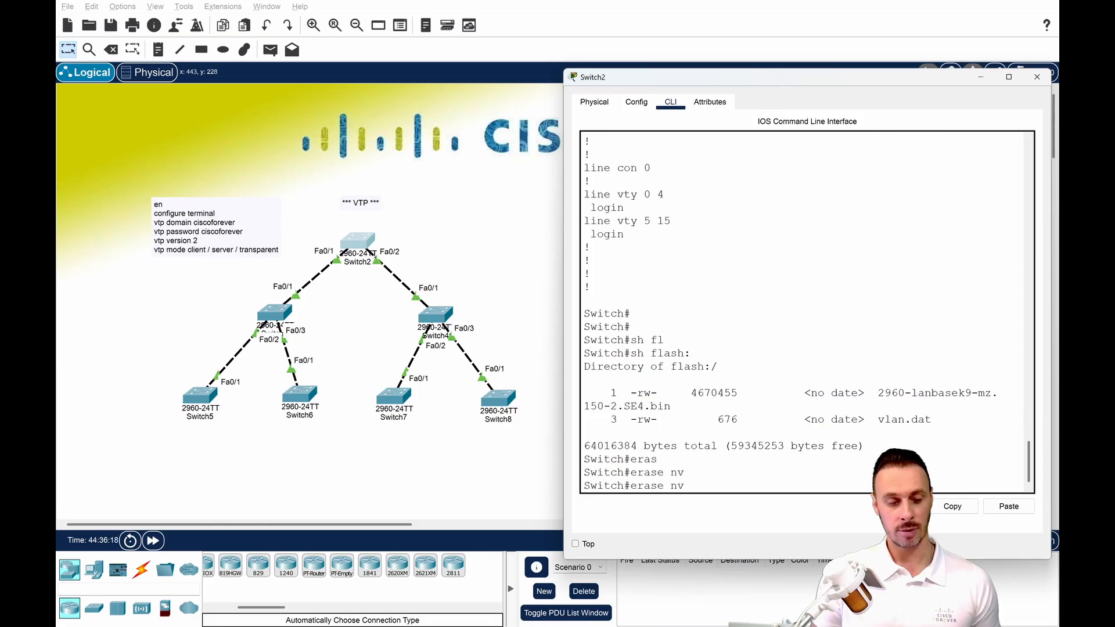
type("r")
key("Tab")
key("BackSpace")
key("BackSpace")
key("BackSpace")
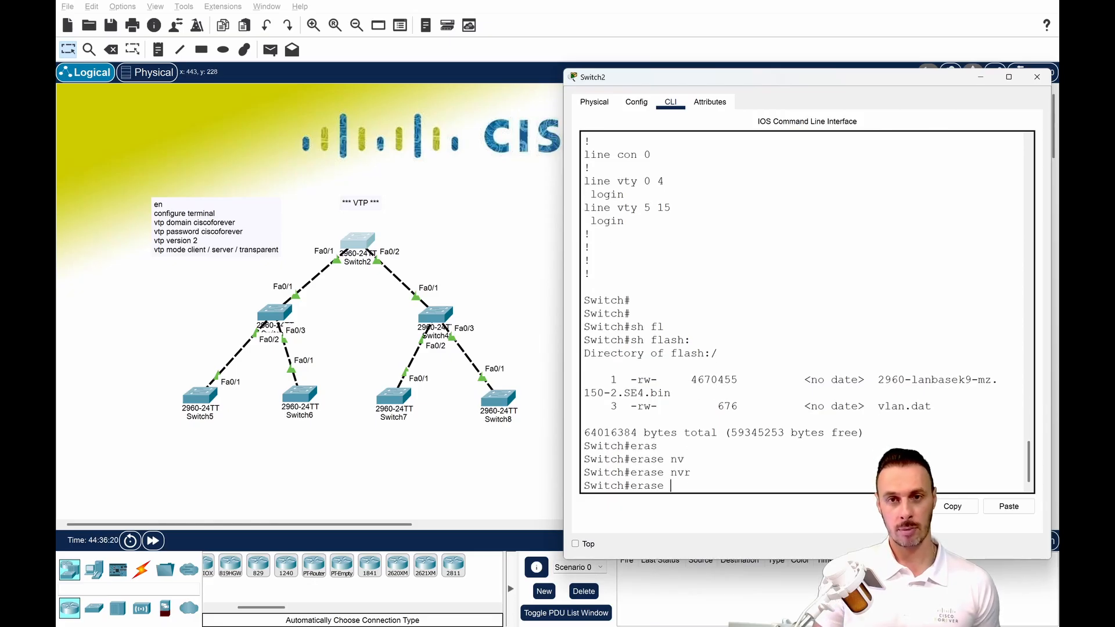
type("st")
key("Tab")
key("Return")
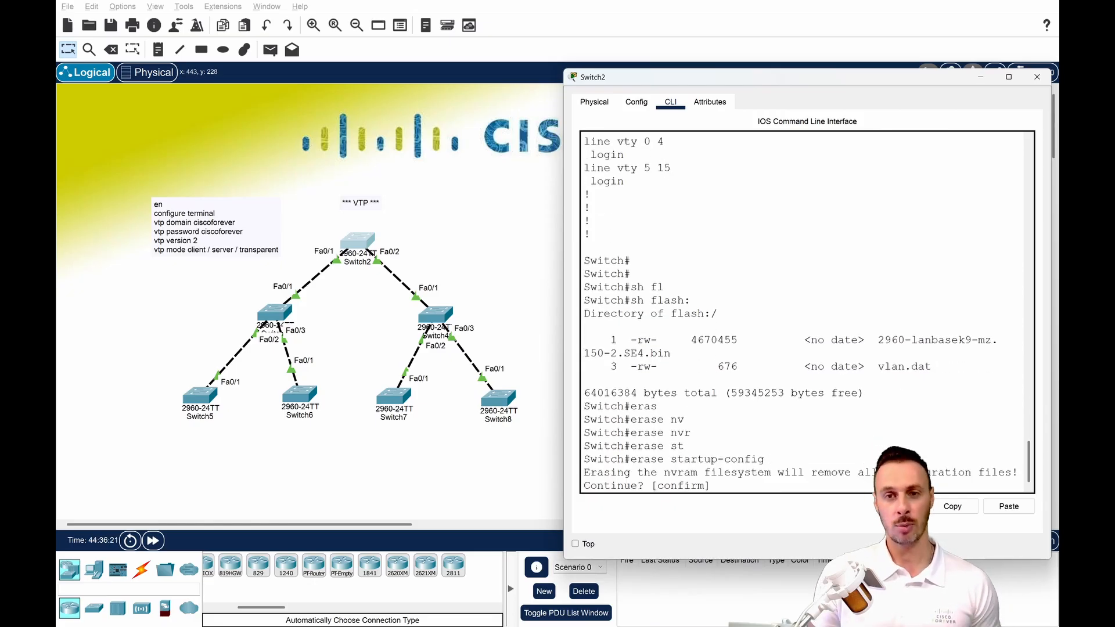
key("Return")
Reload Switch2 without saving the modified system configuration and bring up its user EXEC prompt.
key("Return")
key("Return")
type("relo")
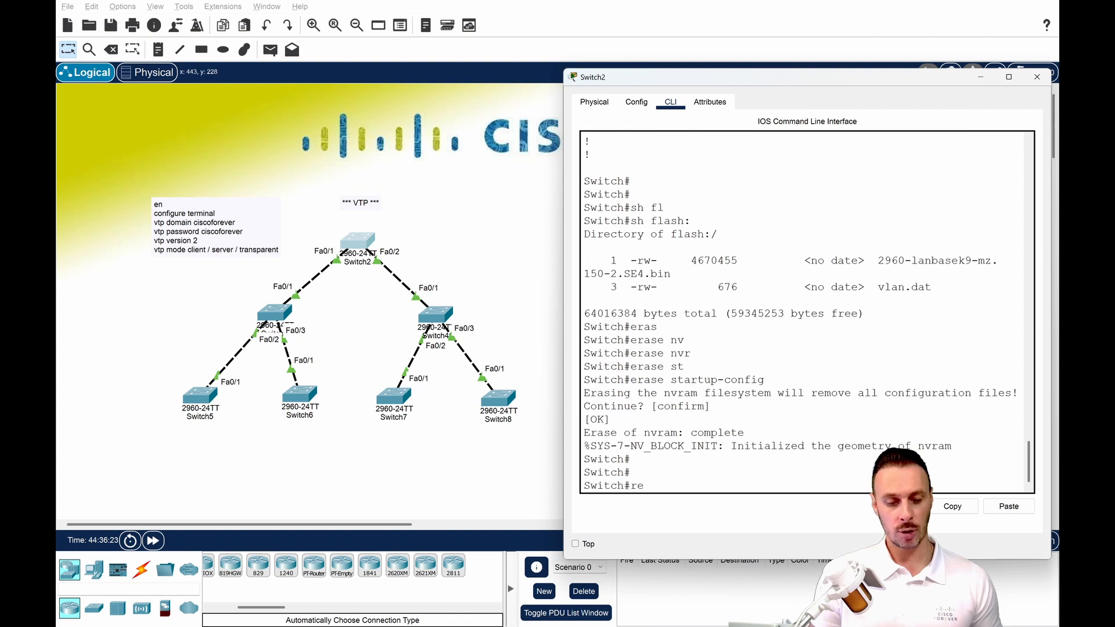
key("Tab")
key("Return")
key("Return")
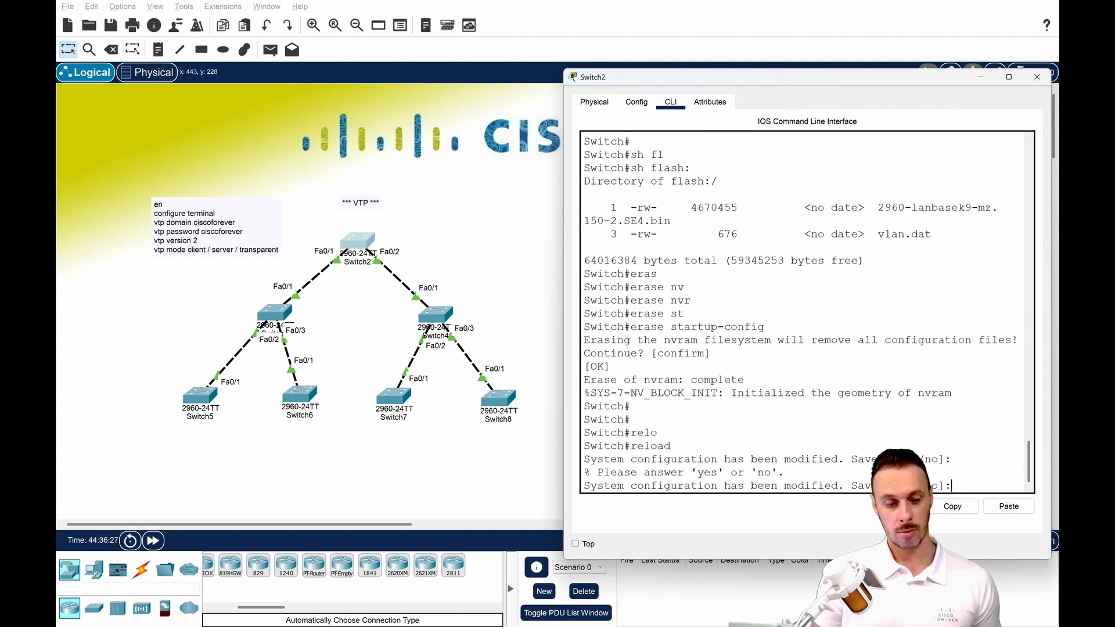
key("Return")
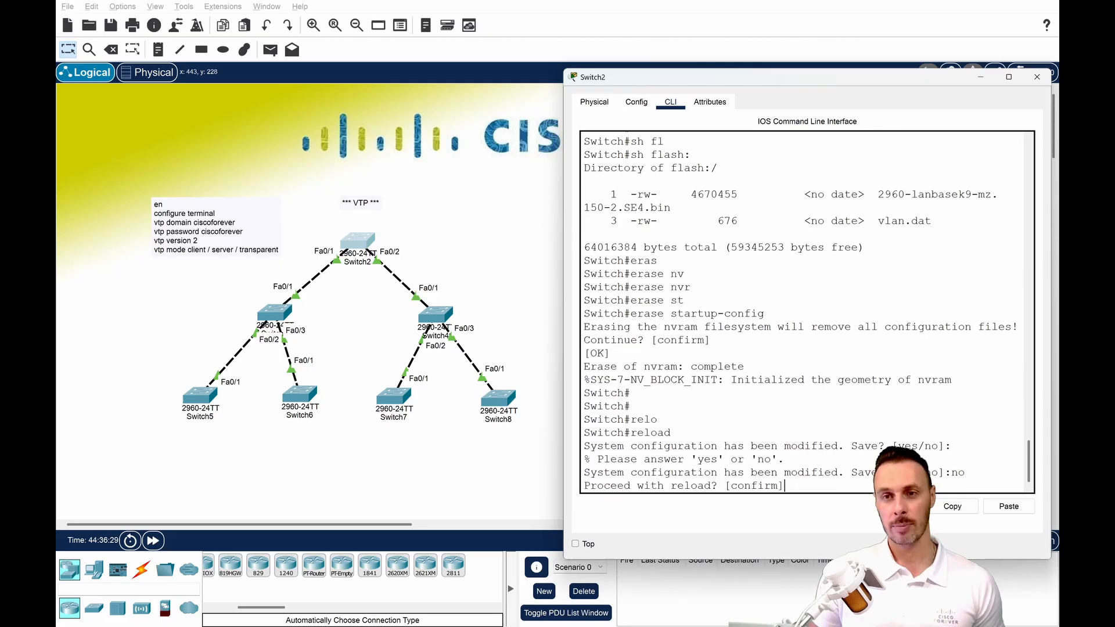
key("Return")
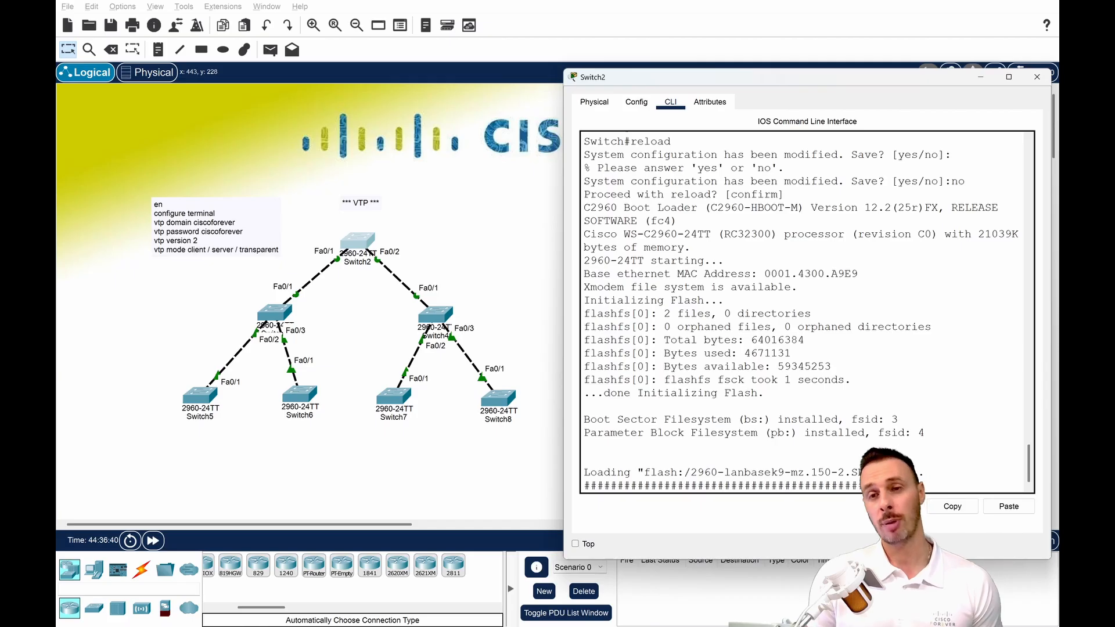
key("Return")
key("Return")
key("Return")
key("Return")
key("Return")
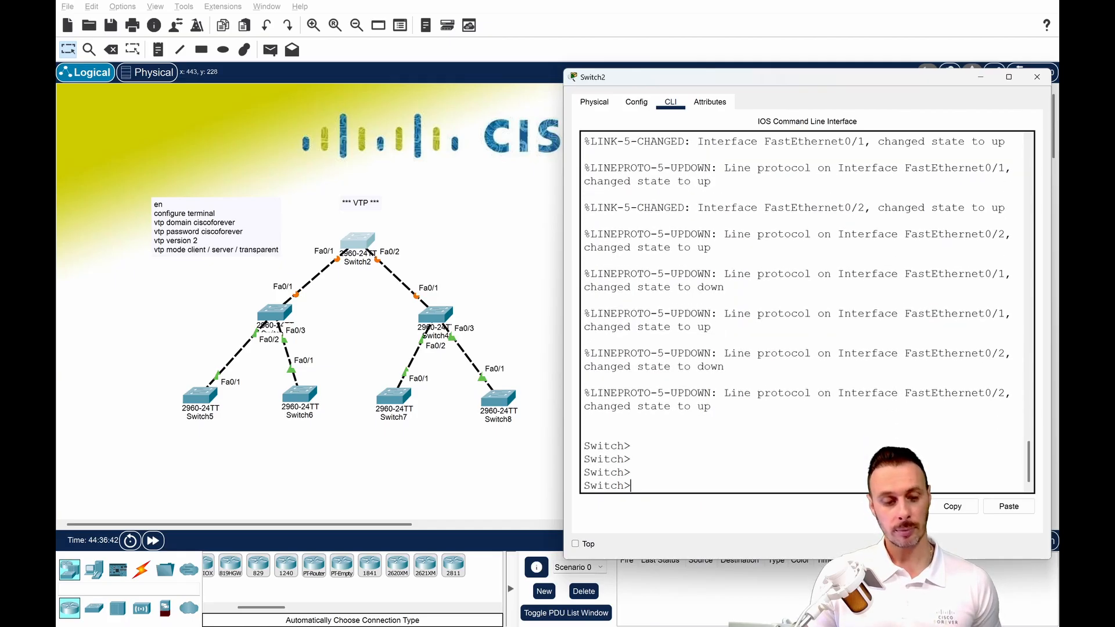
Enter privileged EXEC mode on Switch2 and check its VTP status with sh vtp status, highlighting the domain name.
type("en")
key("Return")
type("sh vtp st")
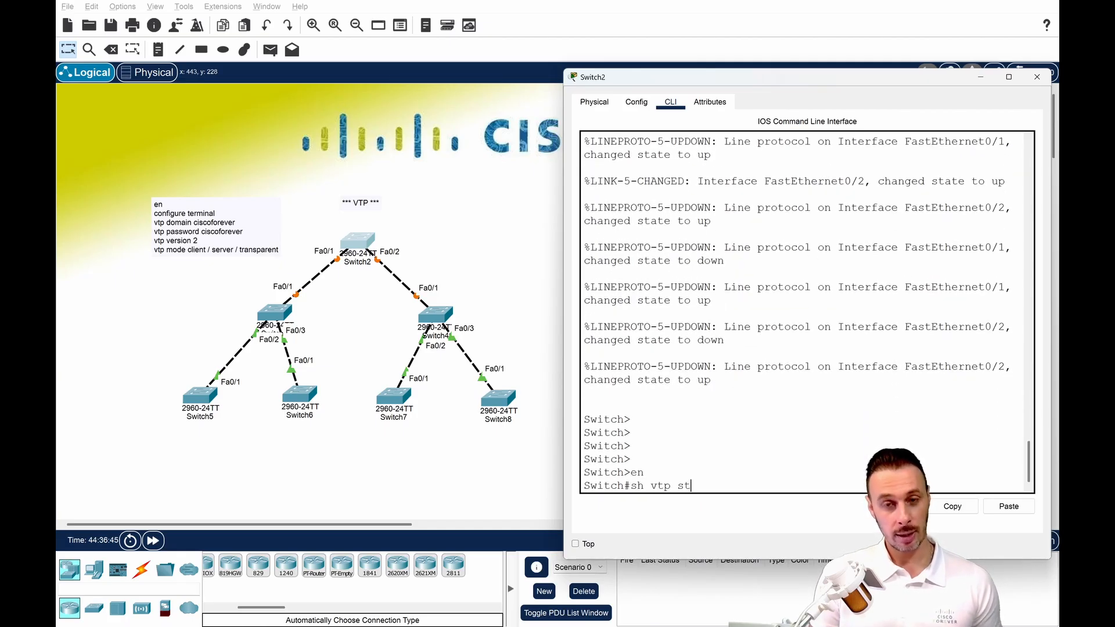
key("Tab")
key("Return")
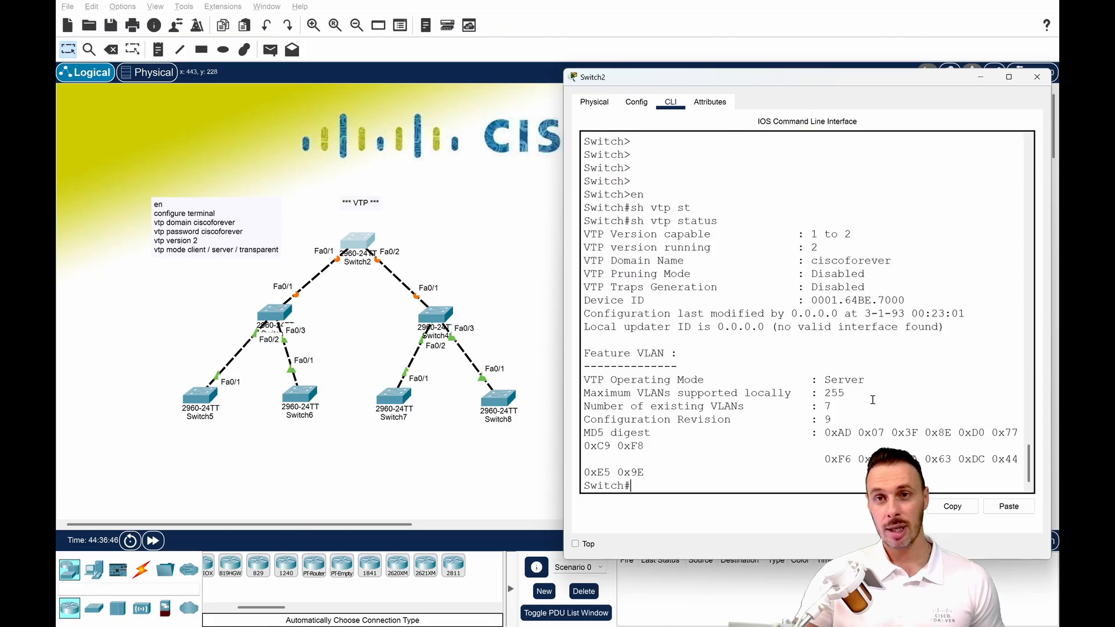
double_click(819, 260)
left_click(834, 380)
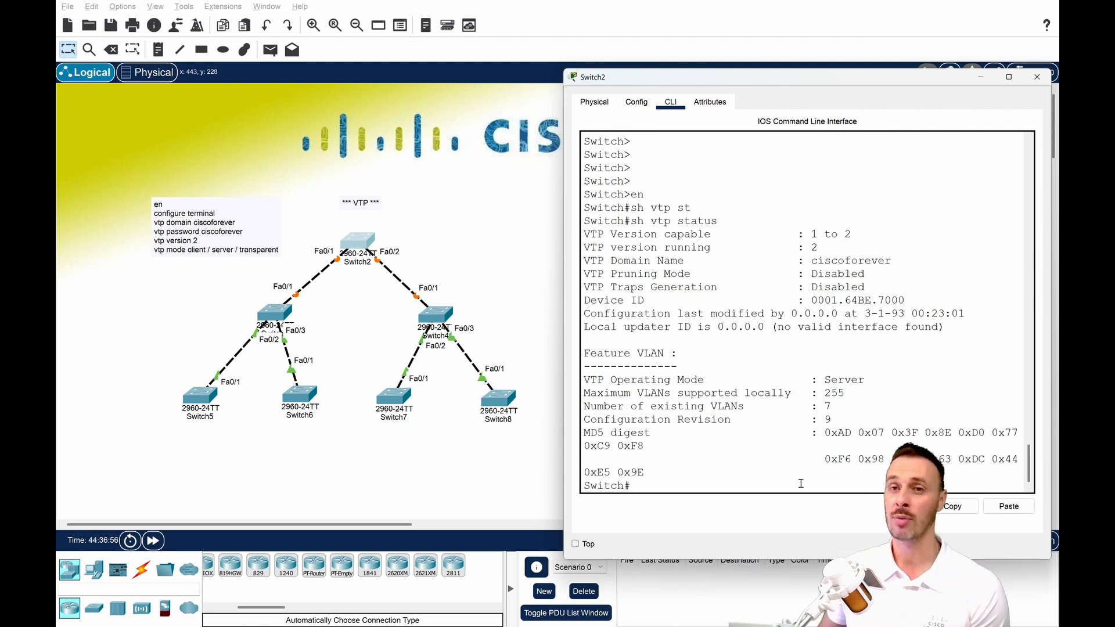
List Switch2's VLANs with sh vlan, highlight the VLAN 10 and 20 entries and quit the listing.
type("sh vlan")
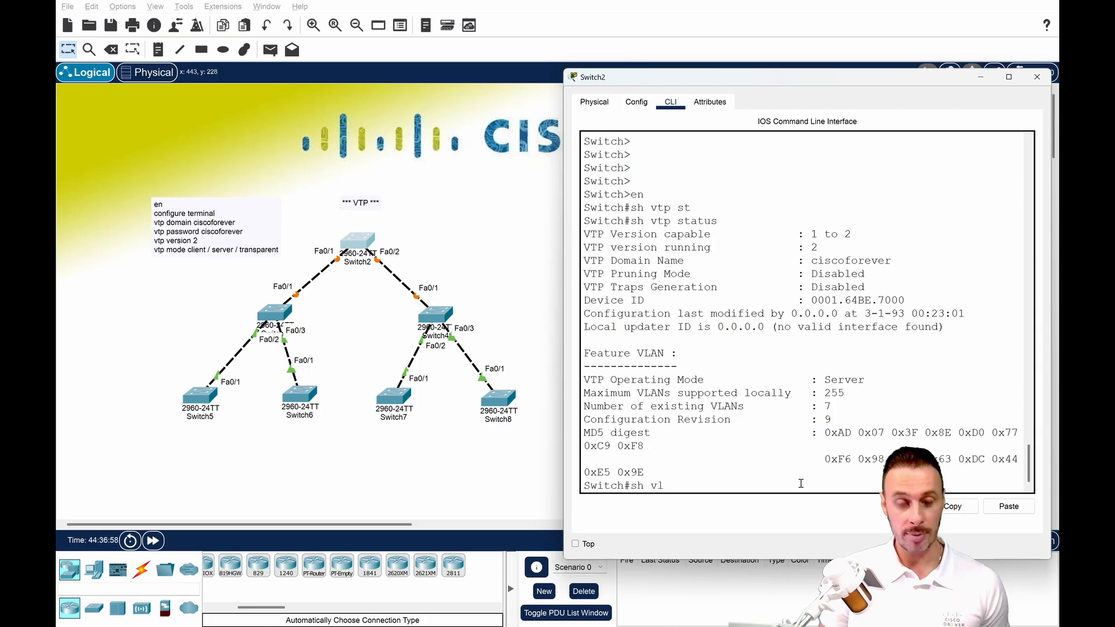
key("Return")
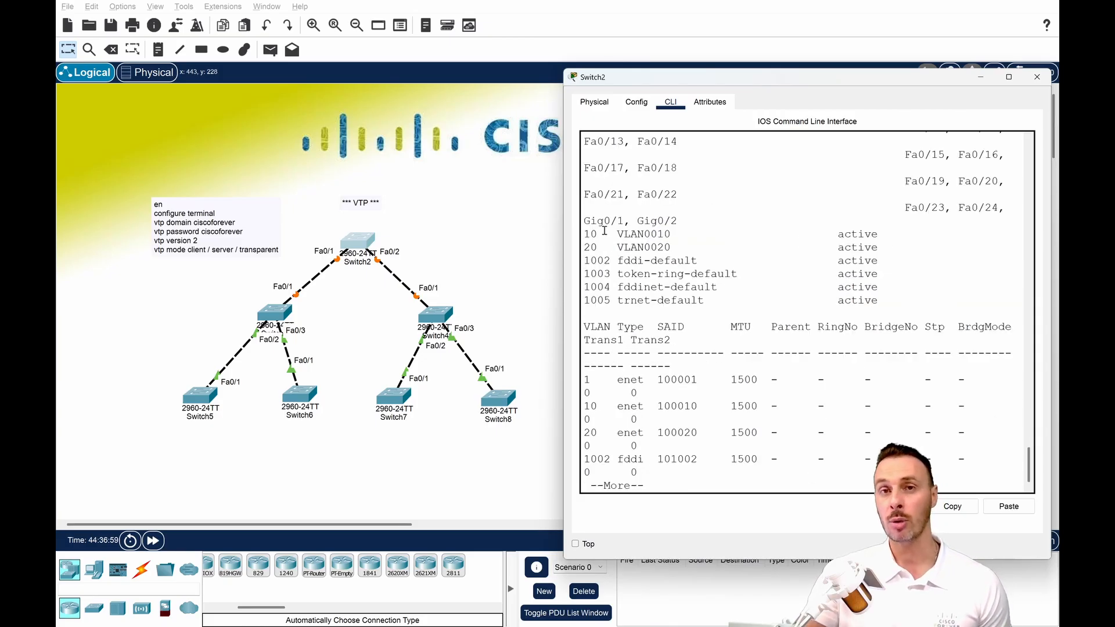
left_click_drag(604, 230, 705, 250)
left_click(705, 250)
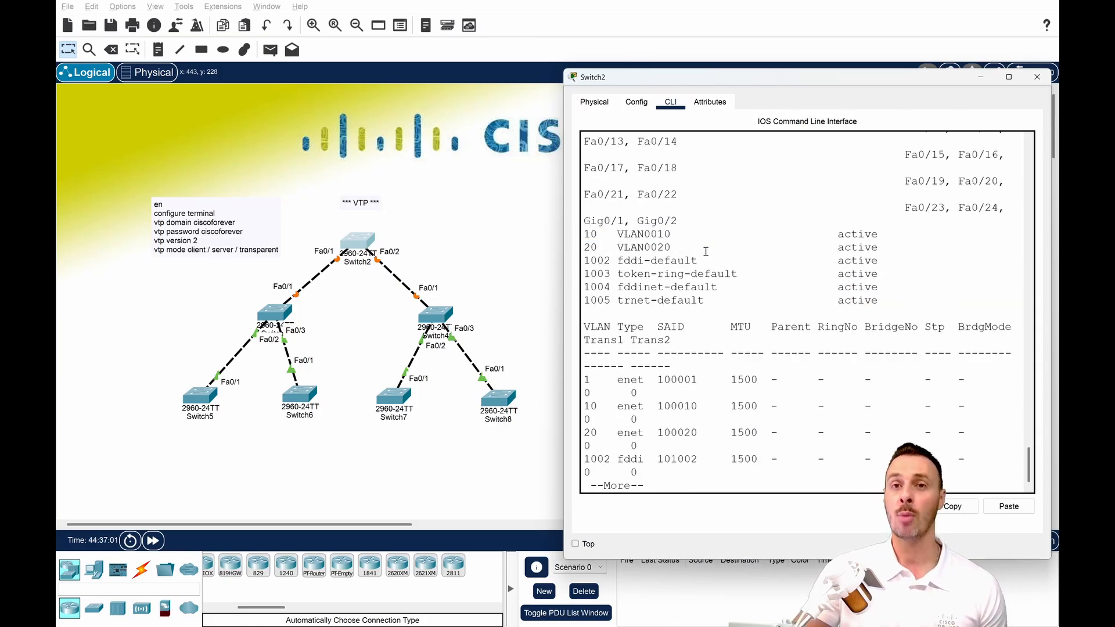
key("ctrl+c")
key("Return")
key("Return")
key("Return")
key("Return")
key("Return")
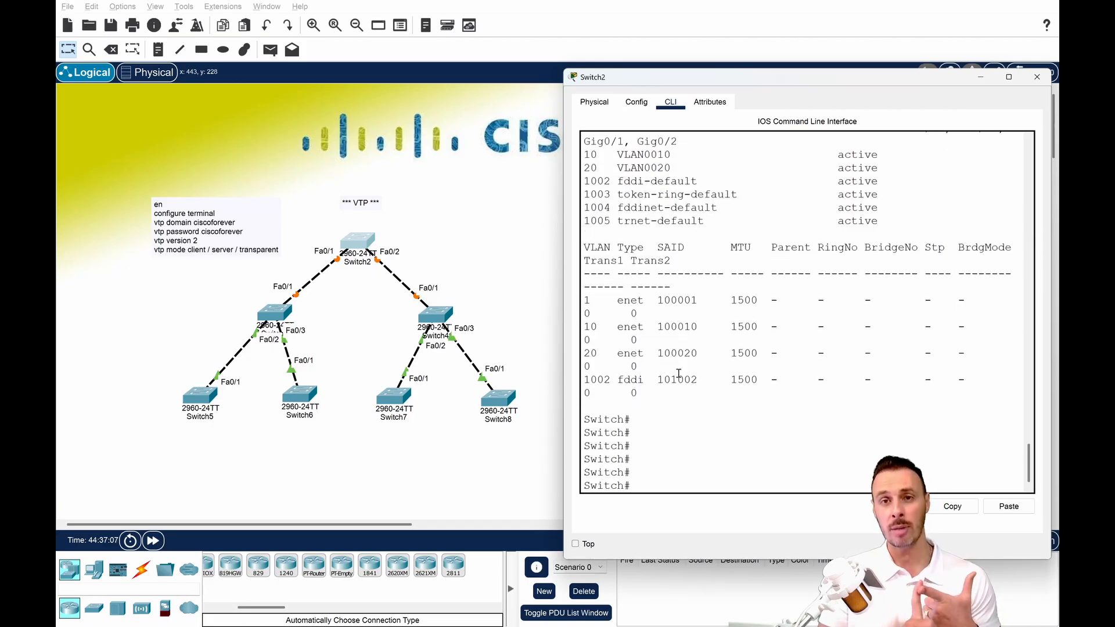
Run erase startup-config on Switch2 again and confirm clearing its NVRAM.
type("ers")
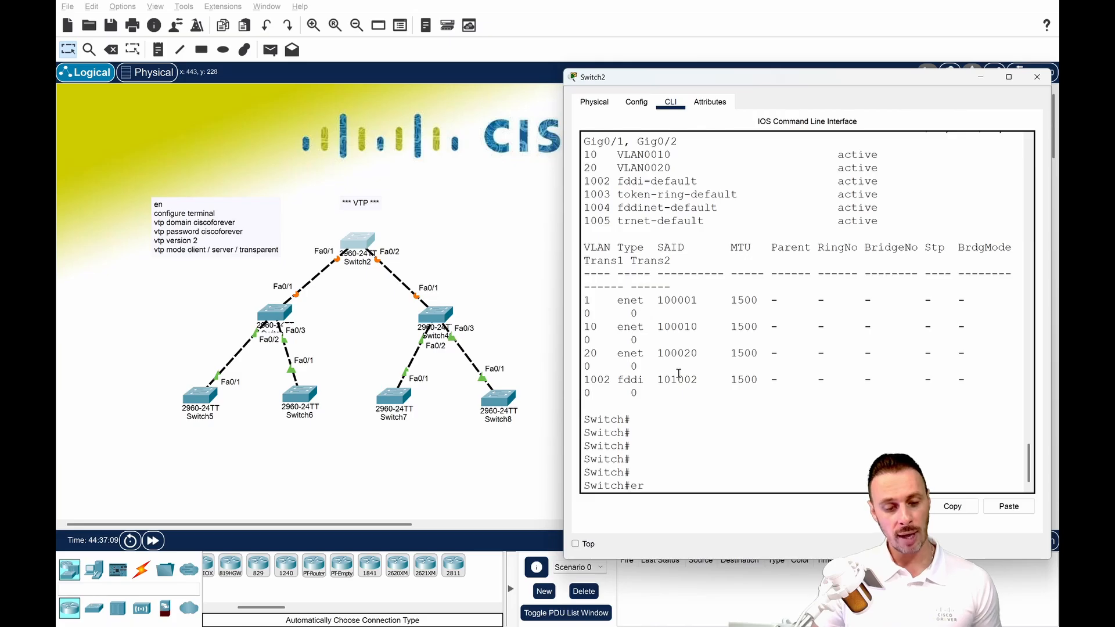
key("Tab")
key("BackSpace")
type("a")
key("Tab")
type("st")
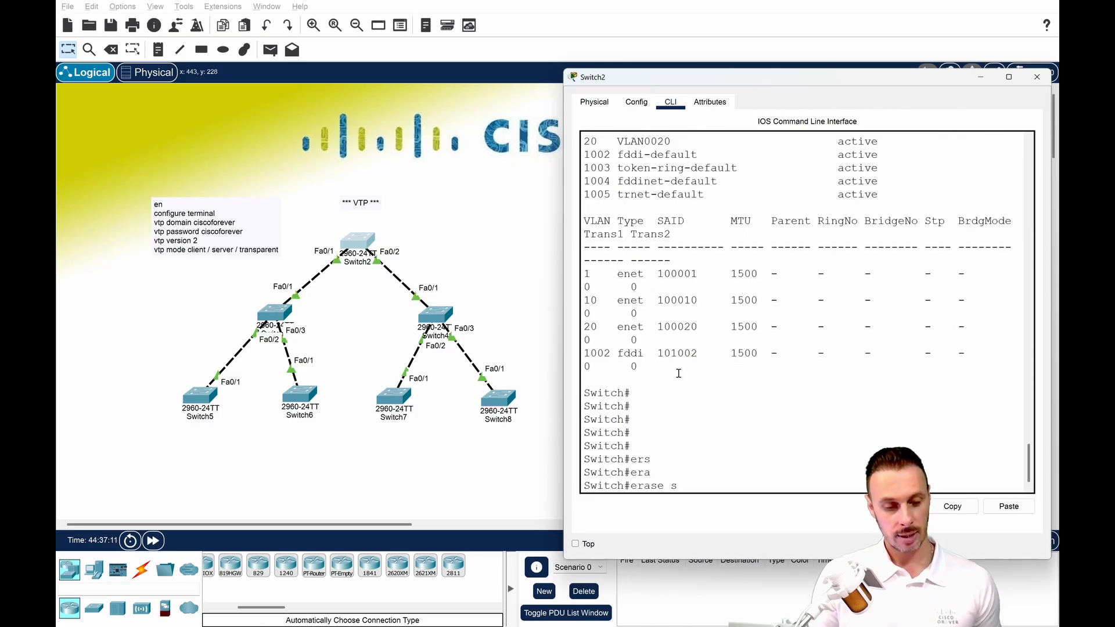
key("Tab")
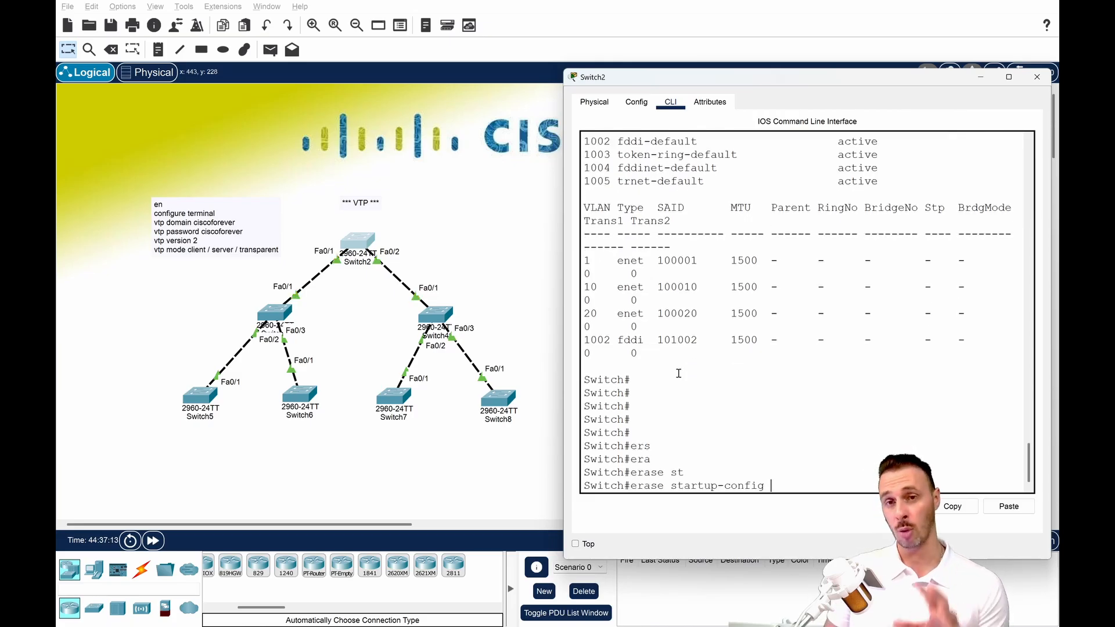
key("Return")
key("Return")
key("Return")
key("Return")
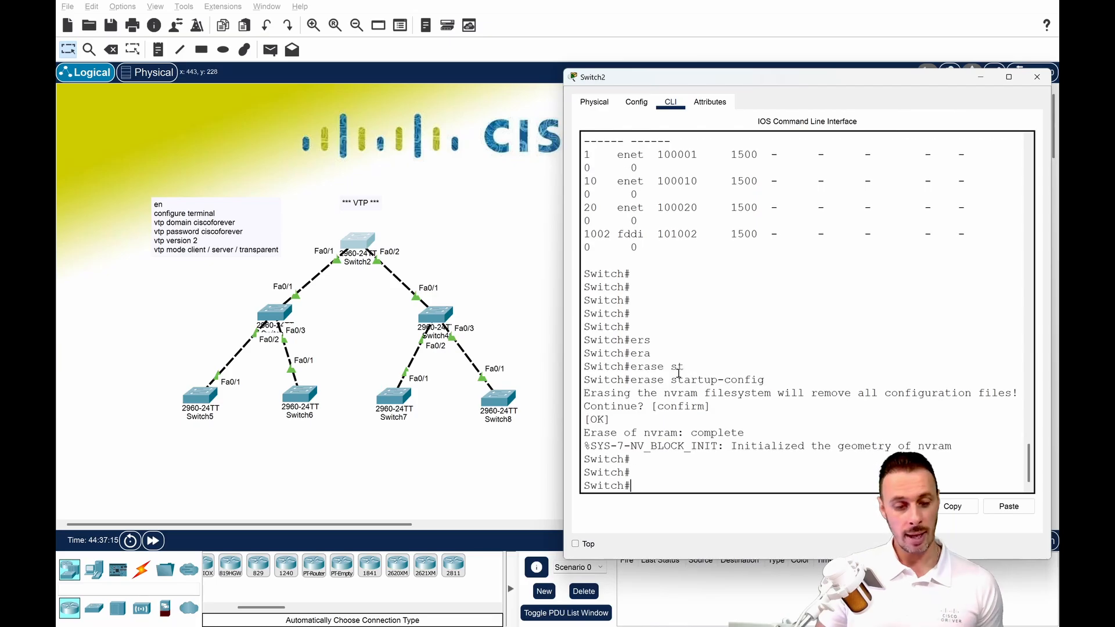
Delete vlan.dat from Switch2's flash with delete flash:vlan.dat, accepting the filename and confirming the deletion.
type("e")
key("BackSpace")
type("def")
key("Tab")
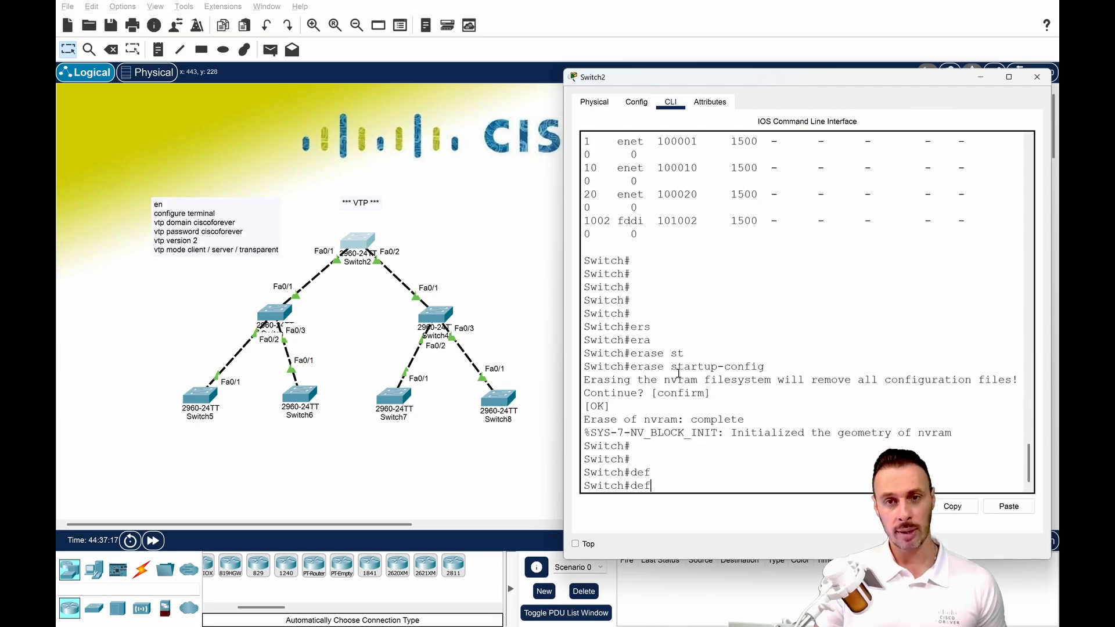
type("l")
key("Tab")
type("fl")
key("Tab")
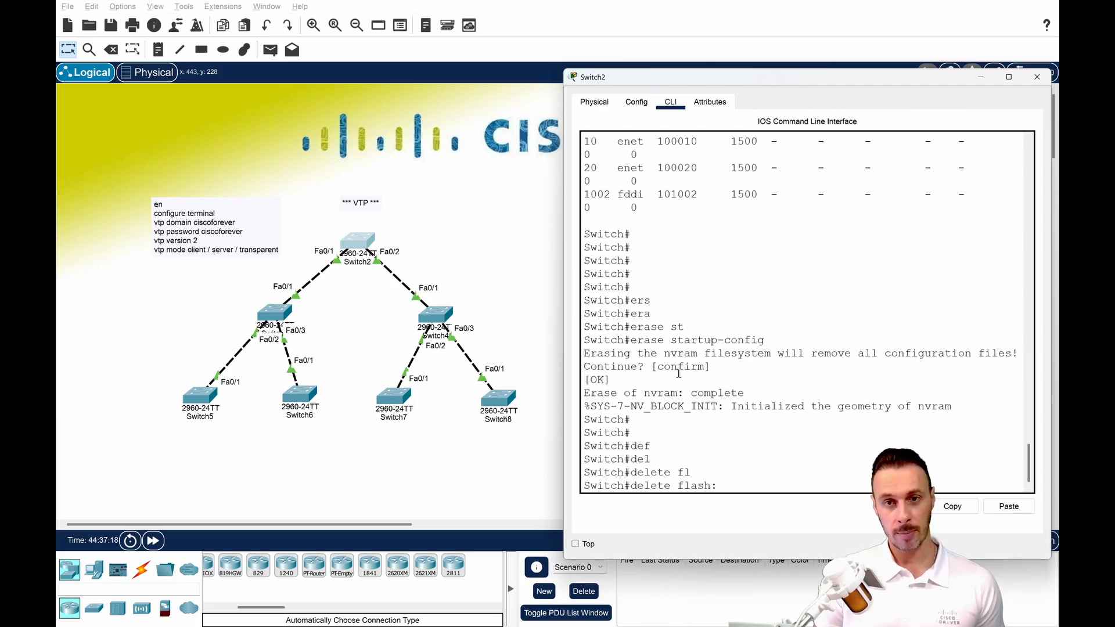
type("vlan")
key("Tab")
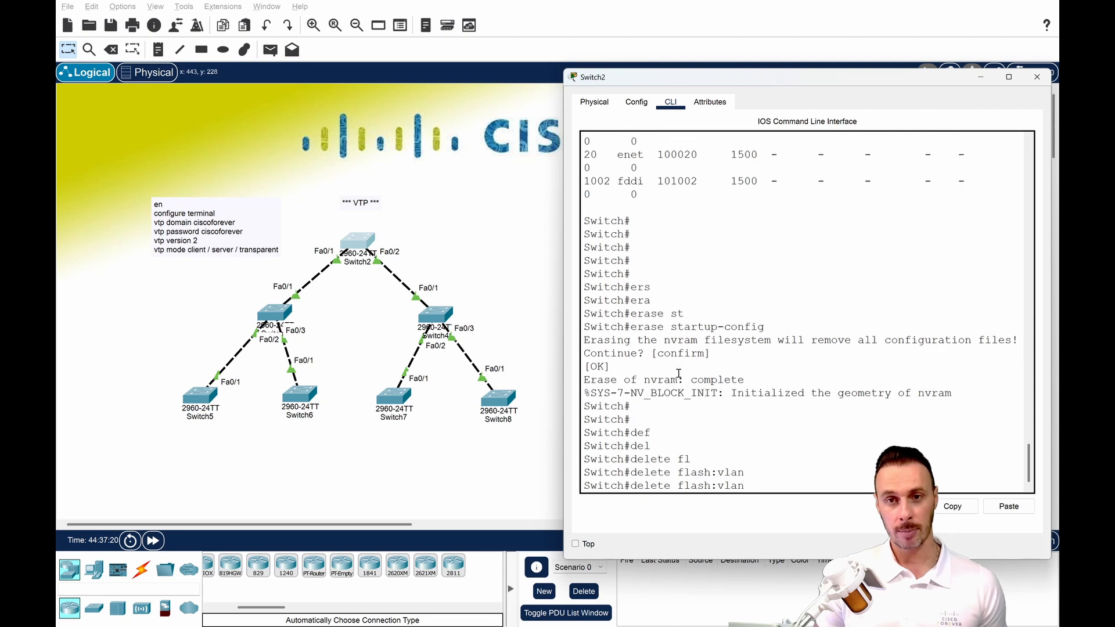
type(".dat")
key("Return")
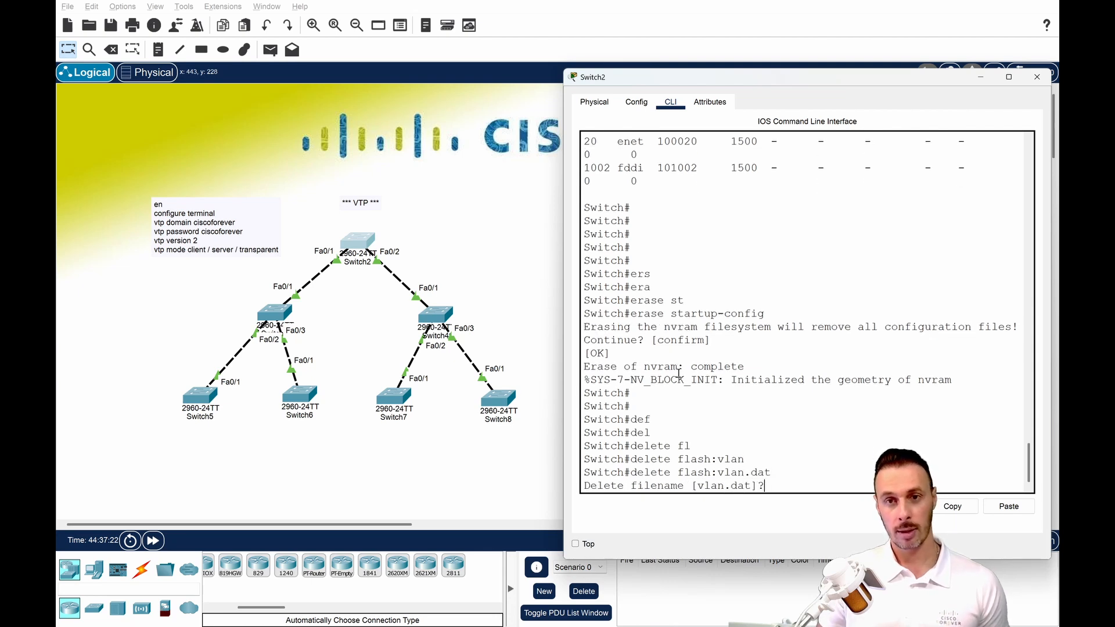
key("Return")
key("Return")
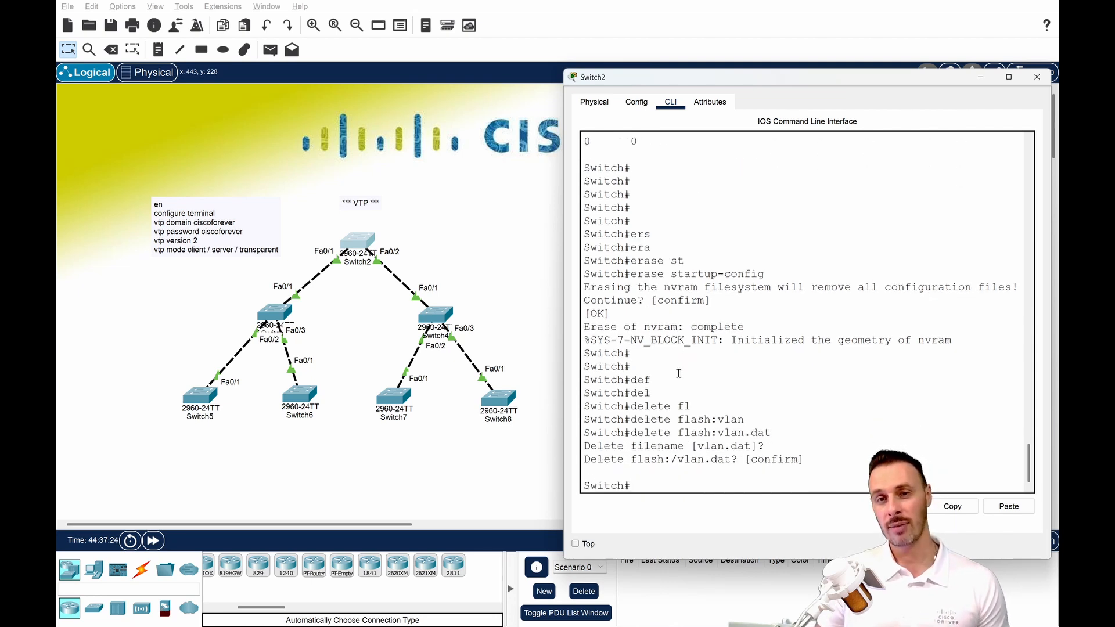
Reload Switch2 with the reload command, confirm it, and bring up the user EXEC prompt after the restart.
type("relo")
key("Tab")
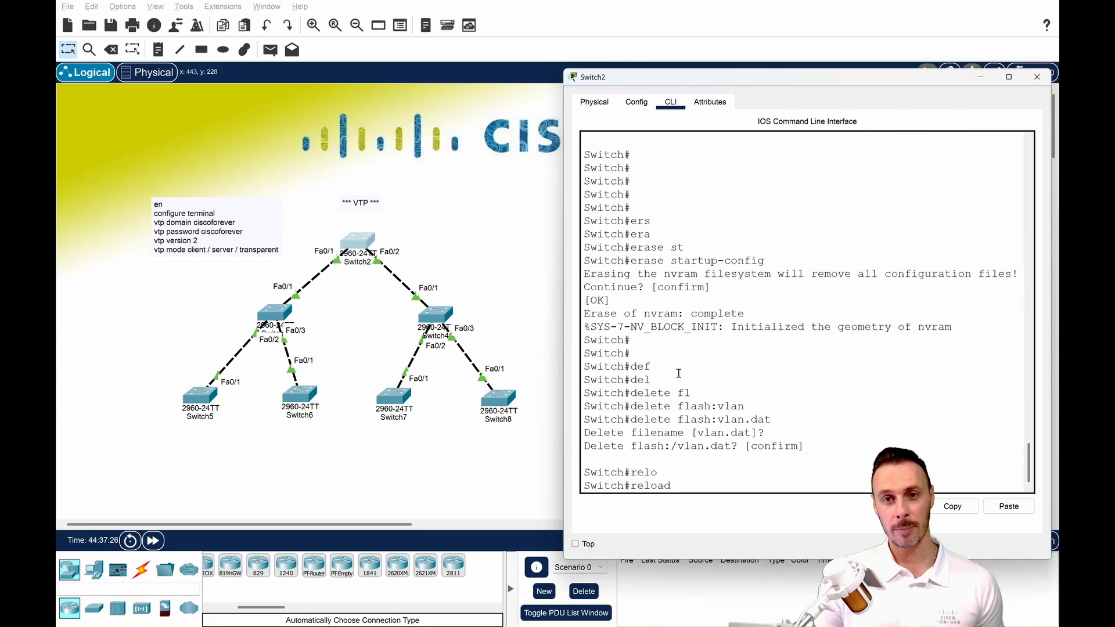
key("Return")
key("Return")
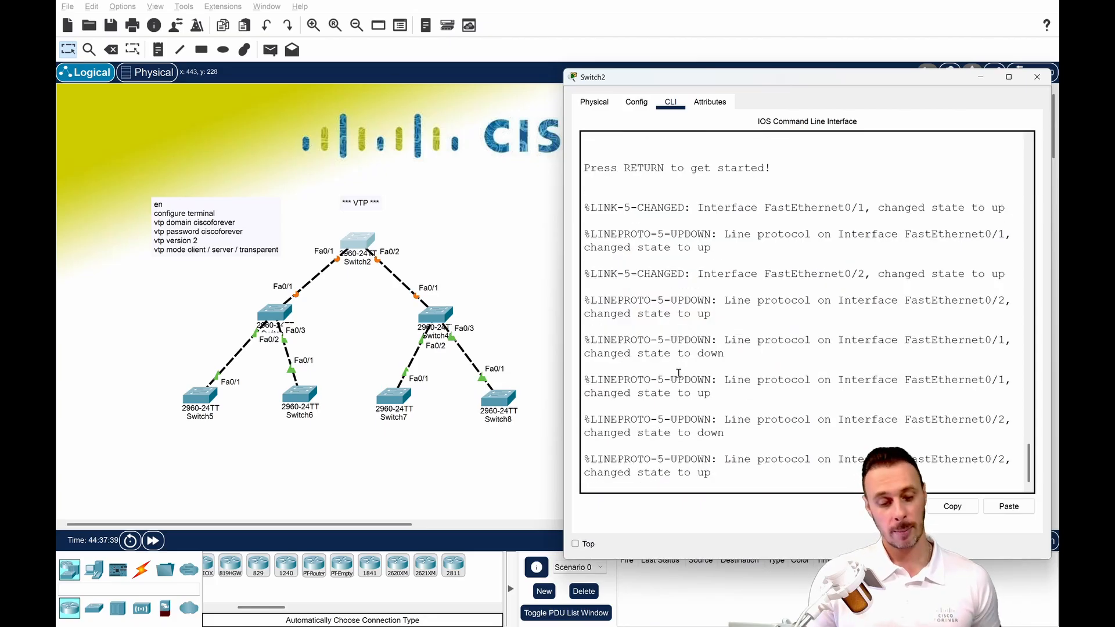
key("Return")
key("Return")
key("Return")
key("Return")
key("Return")
Enter privileged EXEC mode on Switch2 and check the VTP version, domain name and VLAN count with sh vtp status.
type("en")
key("Return")
type("sh")
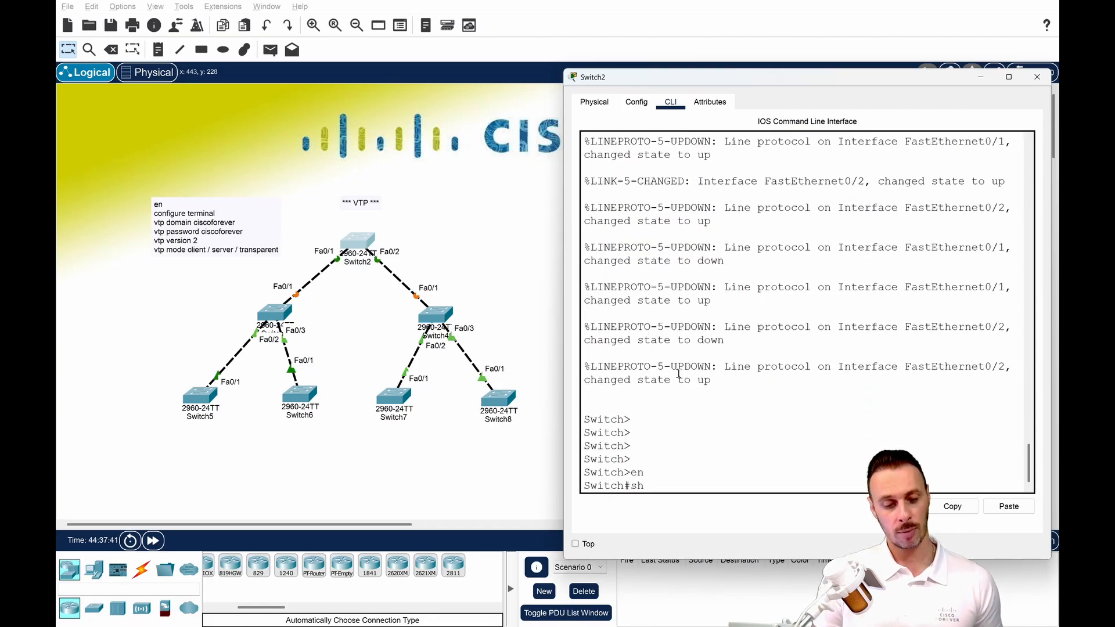
type(" vtp st")
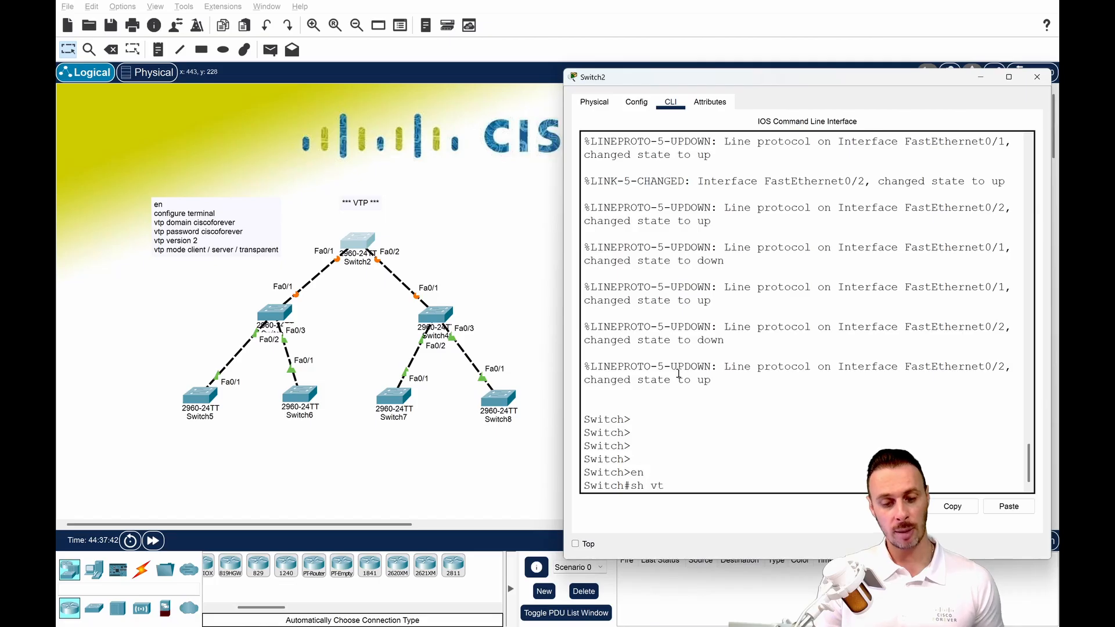
key("Tab")
key("Return")
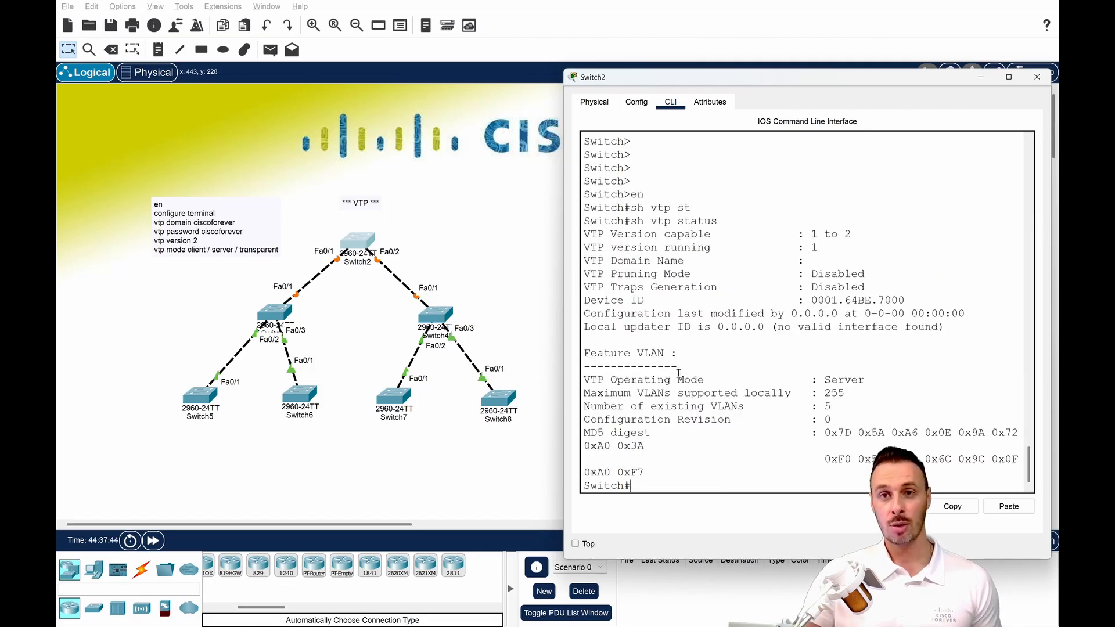
left_click_drag(792, 248, 865, 411)
left_click(864, 411)
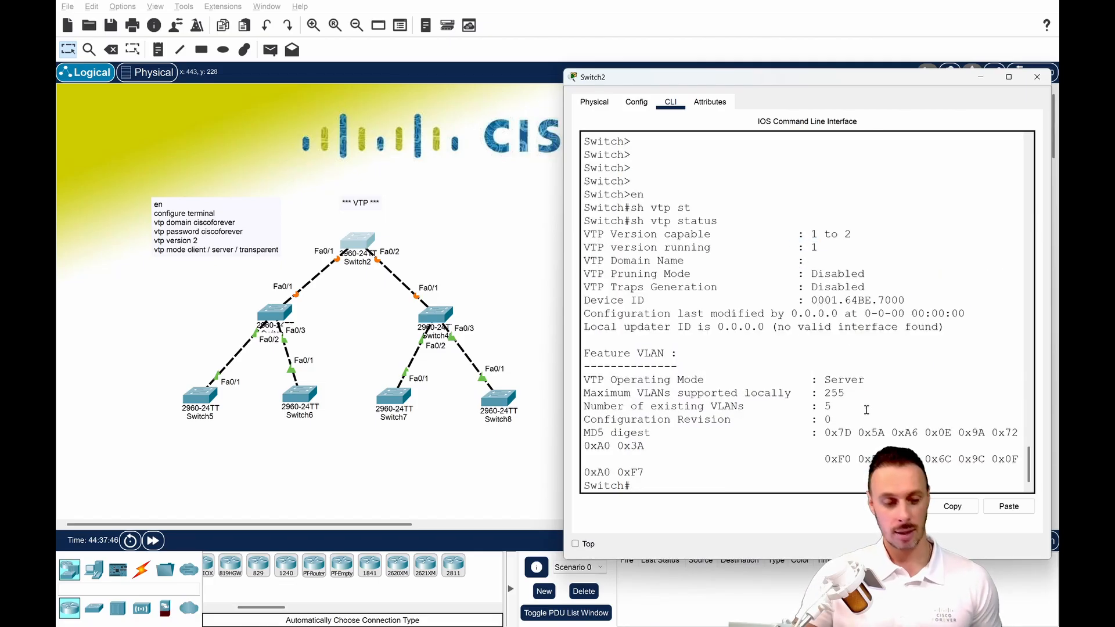
List Switch2's VLANs with sh vlan, examine the VLAN entries and leave the listing.
type("sh vl")
key("Tab")
key("Return")
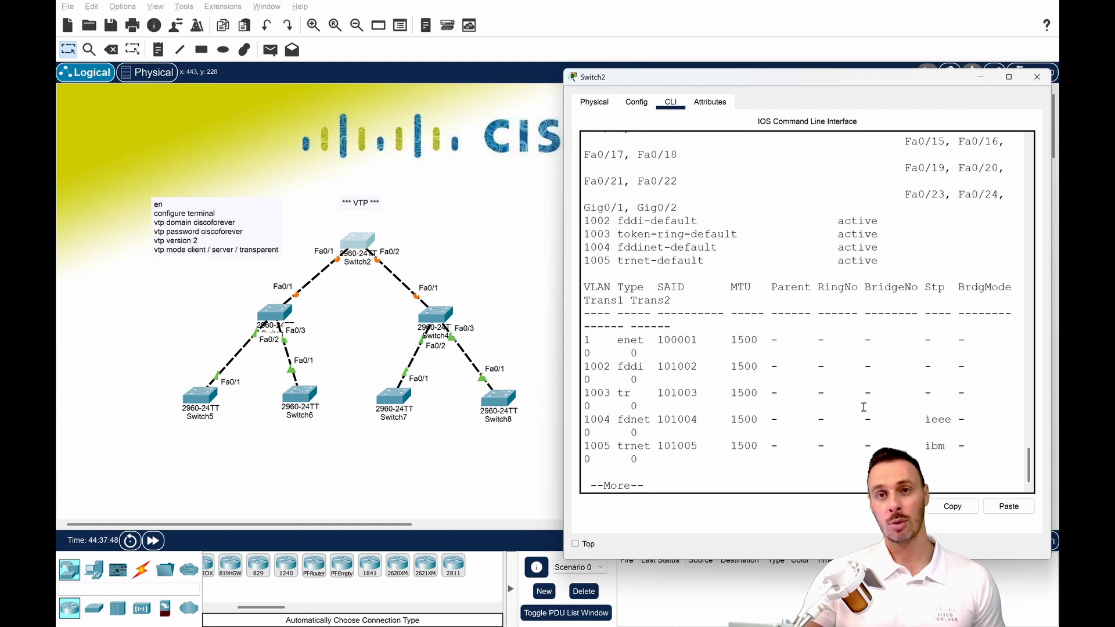
left_click_drag(583, 197, 670, 293)
left_click(671, 300)
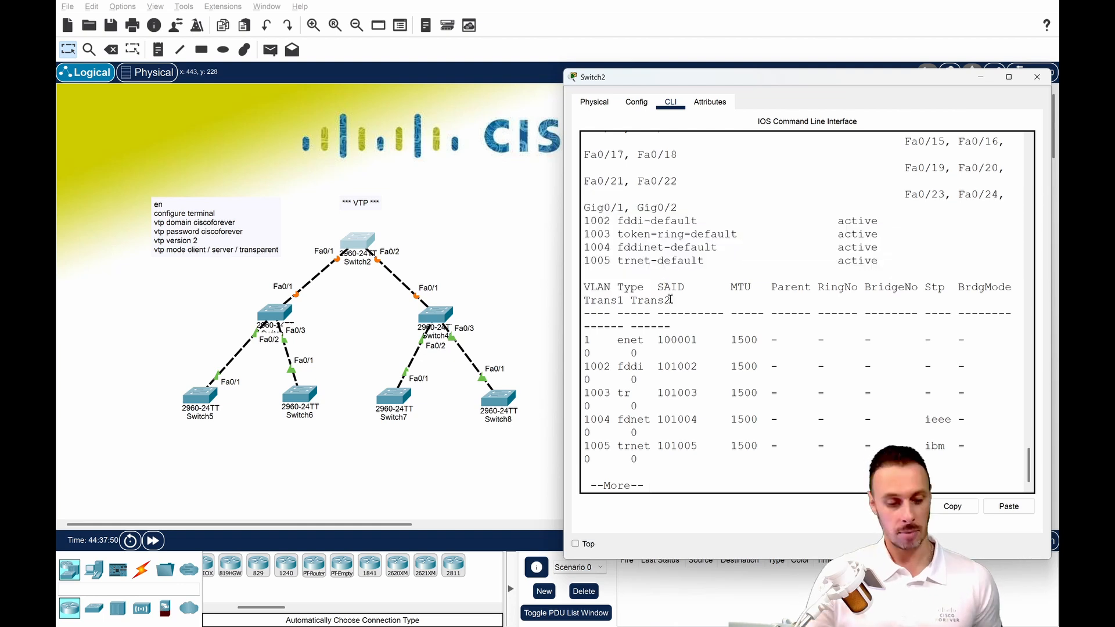
key("Return")
key("Return")
key("Return")
Display Switch2's running configuration with sh run and examine the hostname, spanning-tree and interface lines.
type("sh run")
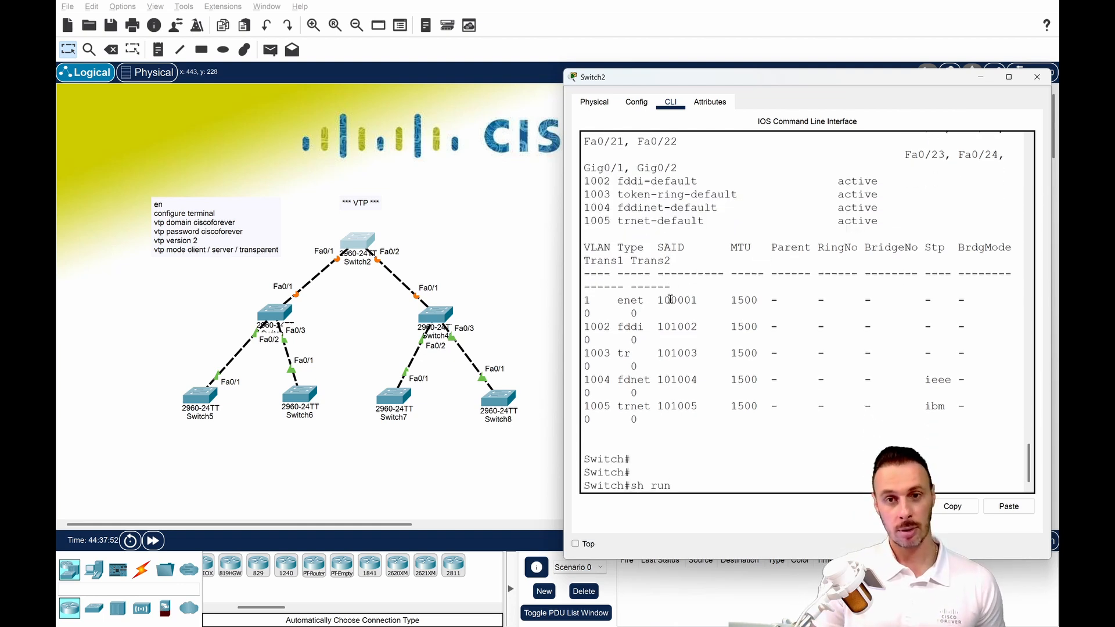
key("Return")
key("Return")
key("Return")
key("Return")
key("Return")
key("Return")
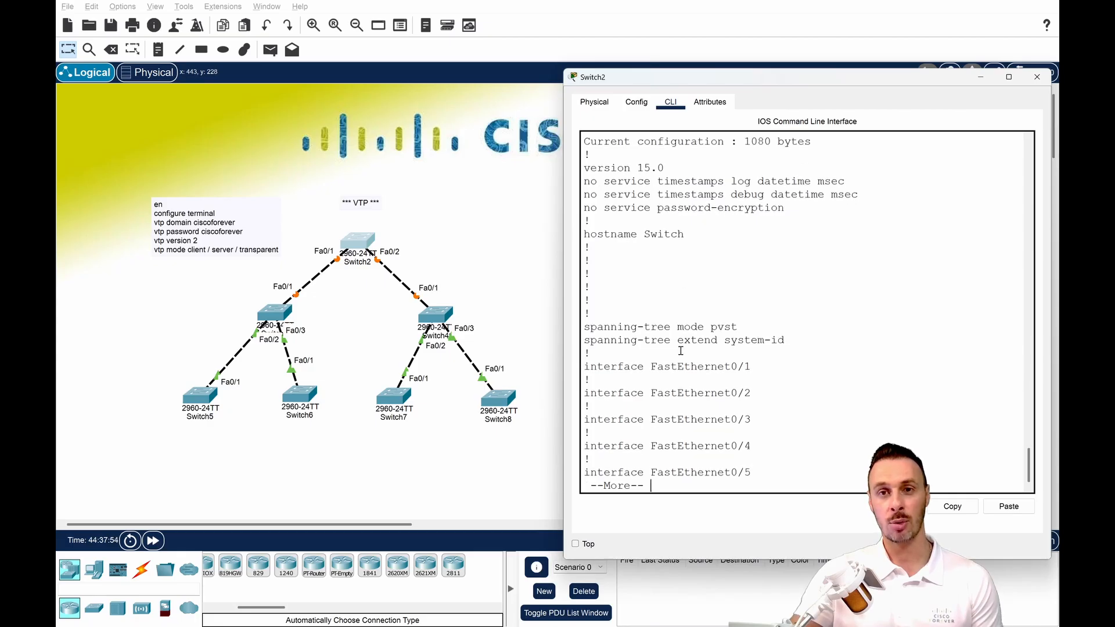
left_click_drag(657, 330, 705, 355)
left_click(716, 364)
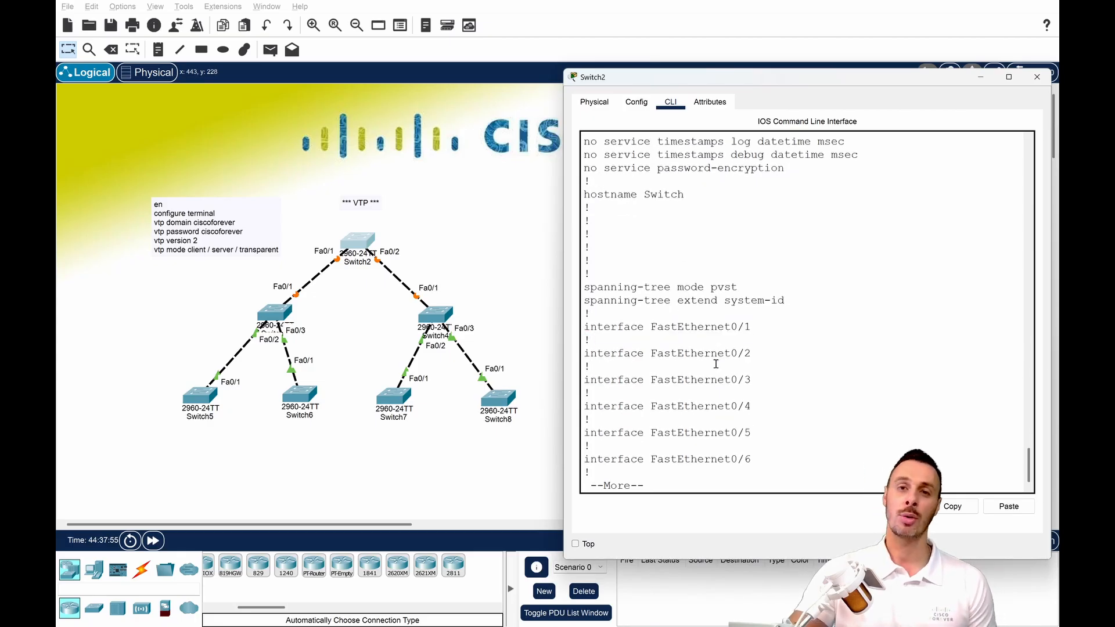